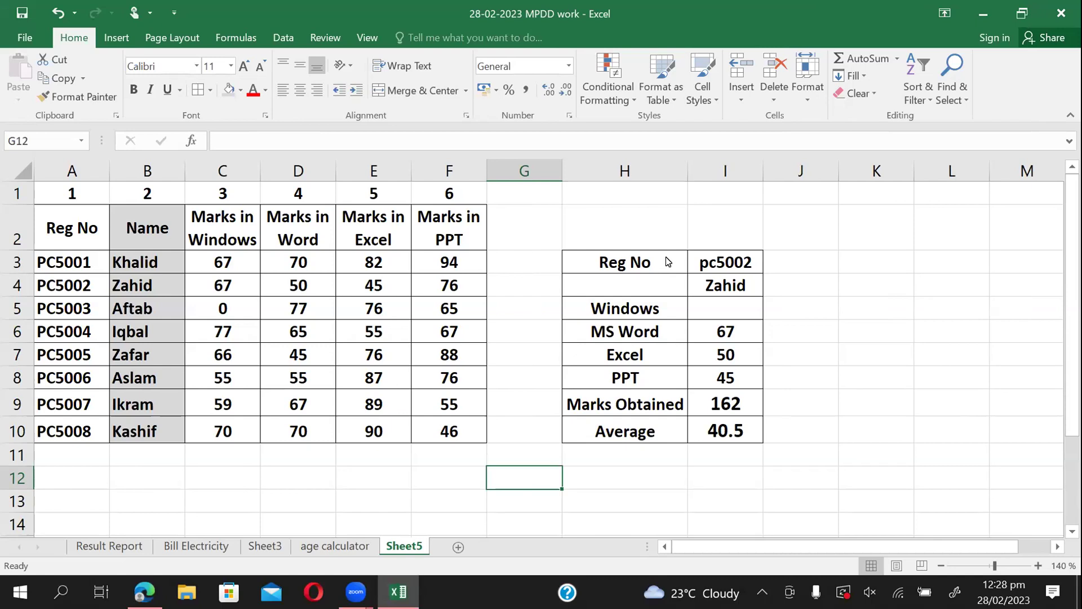
Replace Reg No pc5002 with pc5006 so the card returns 197 marks and a 49.25 average.
click(601, 282)
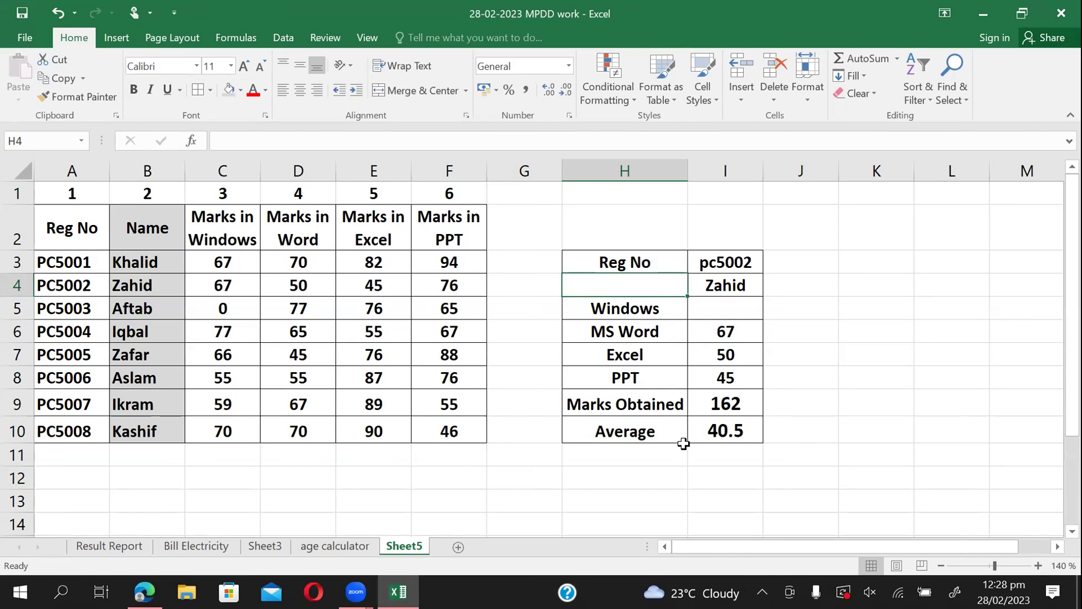
click(718, 308)
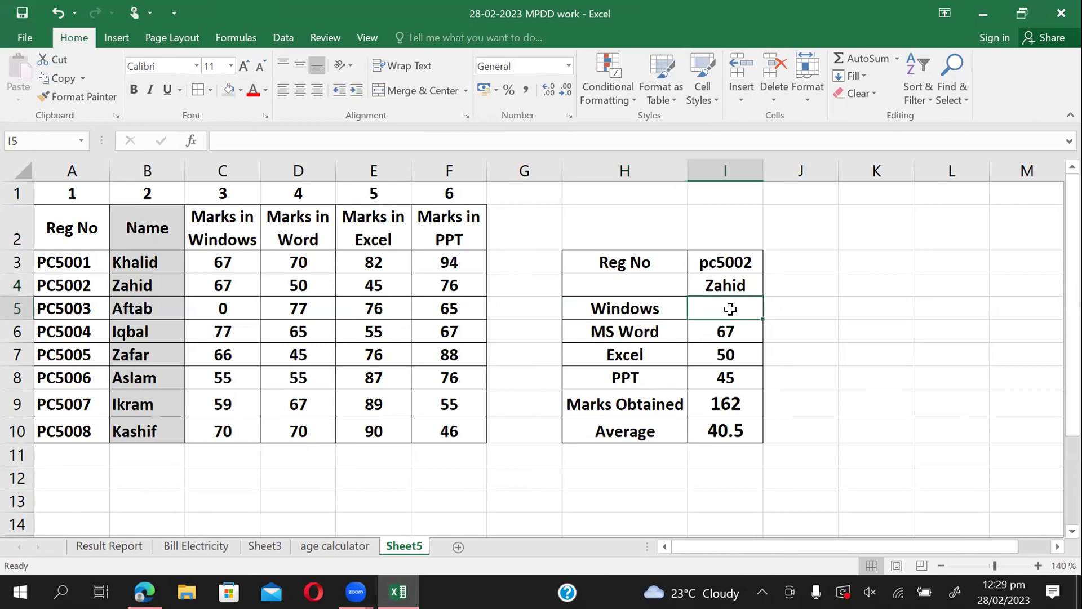
click(747, 261)
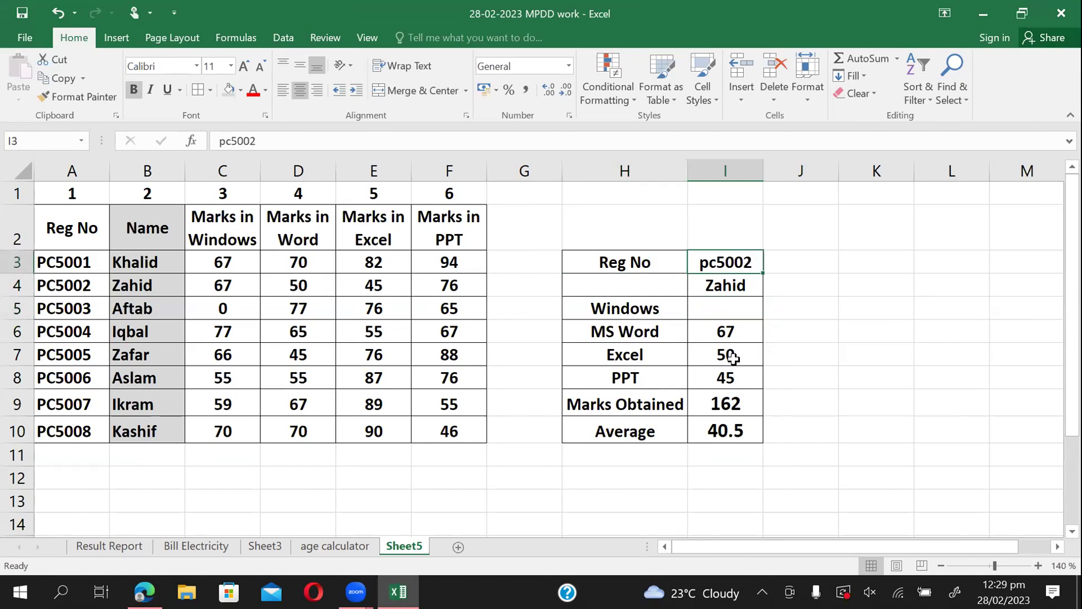
text(pc)
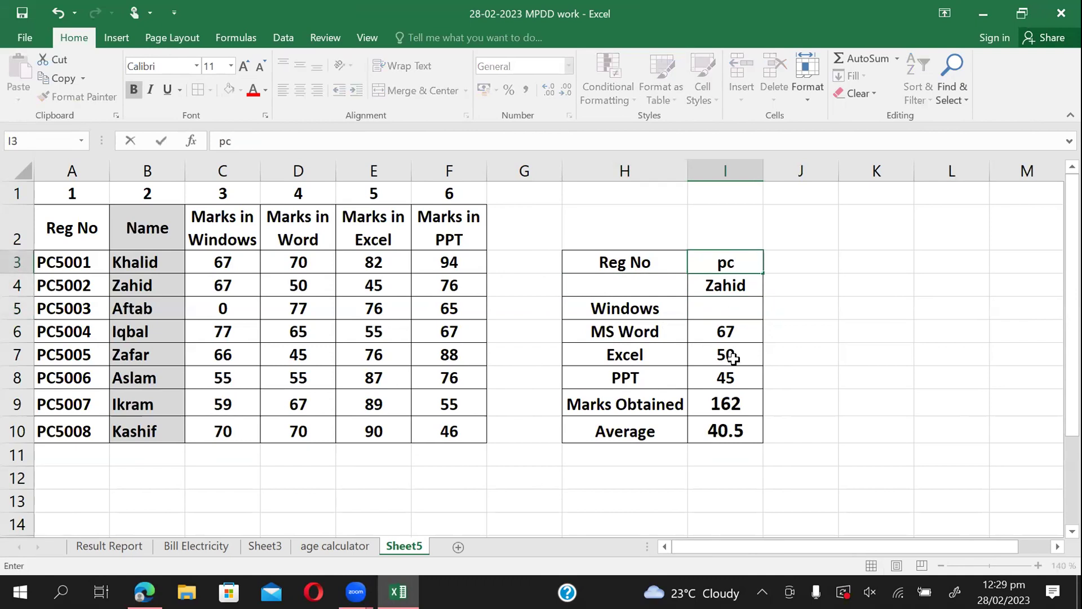
text(5006)
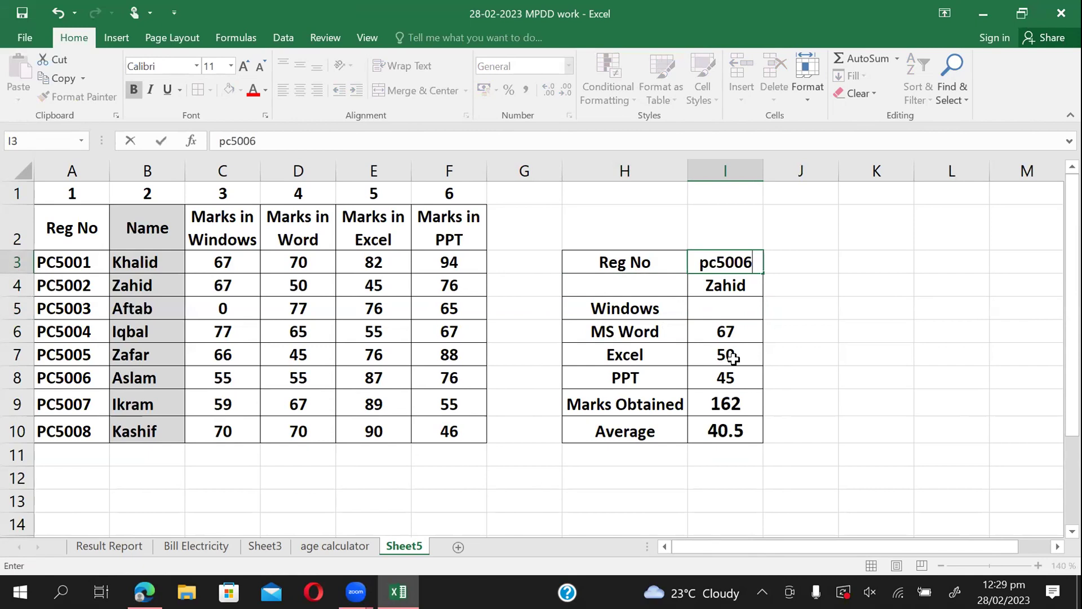
key(Return)
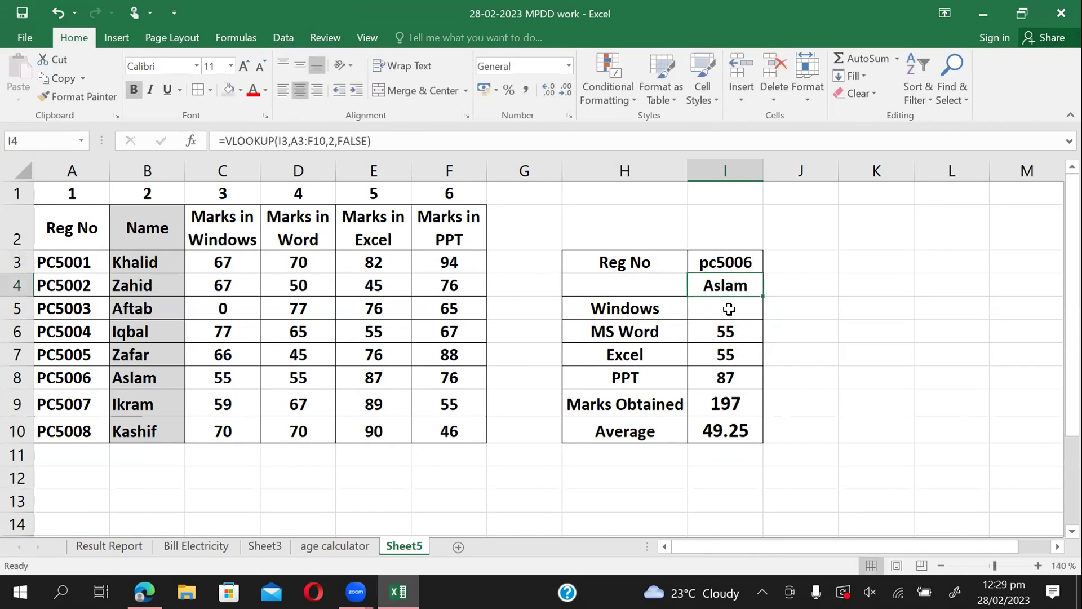
click(728, 309)
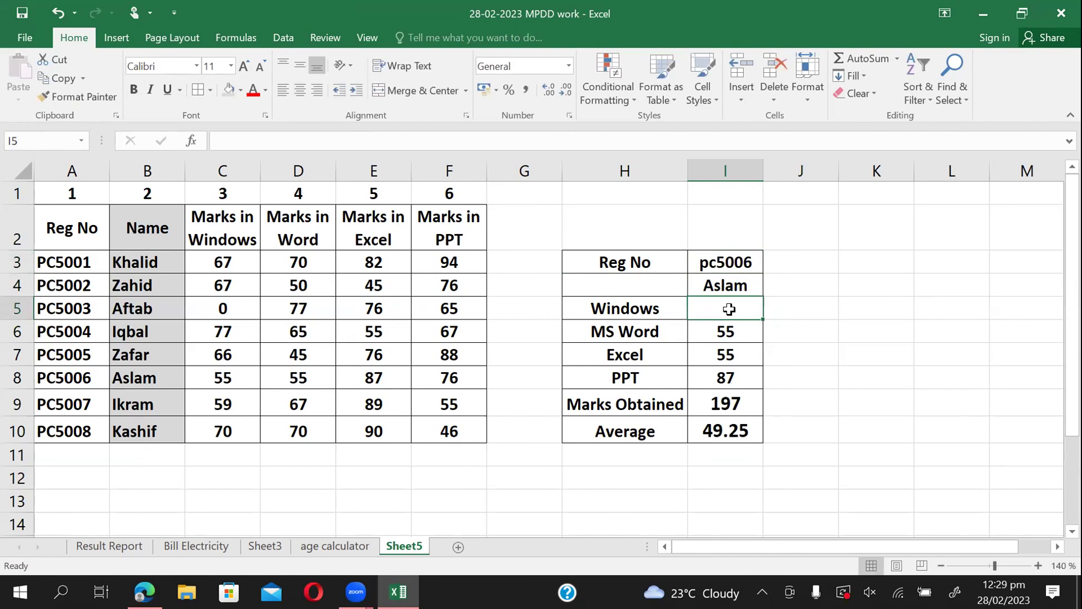
click(652, 286)
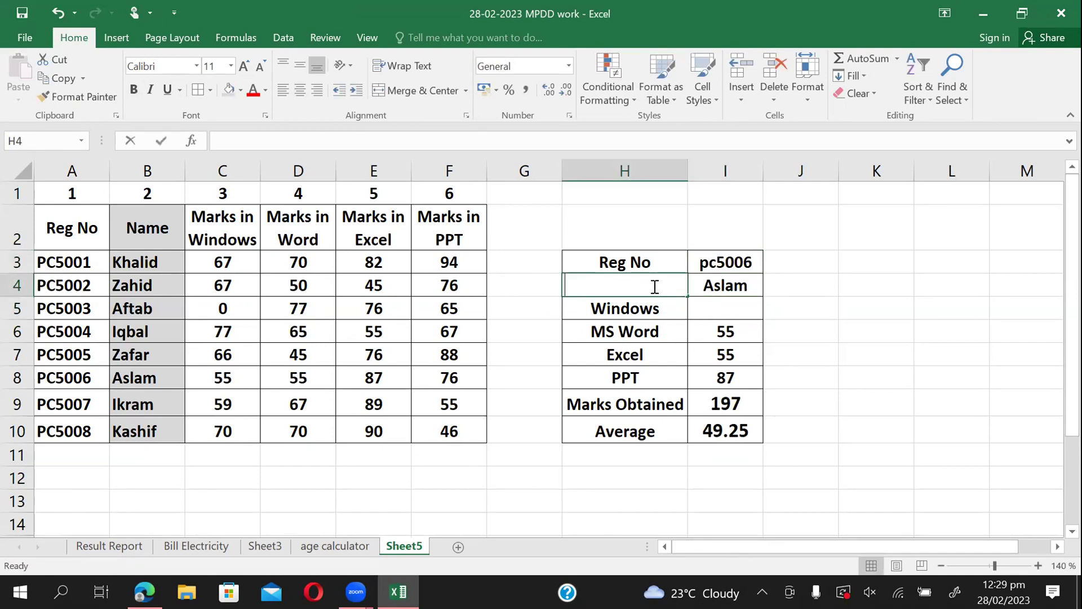
Type the label 'Name' in H4 and make it centred and bold.
text(Name)
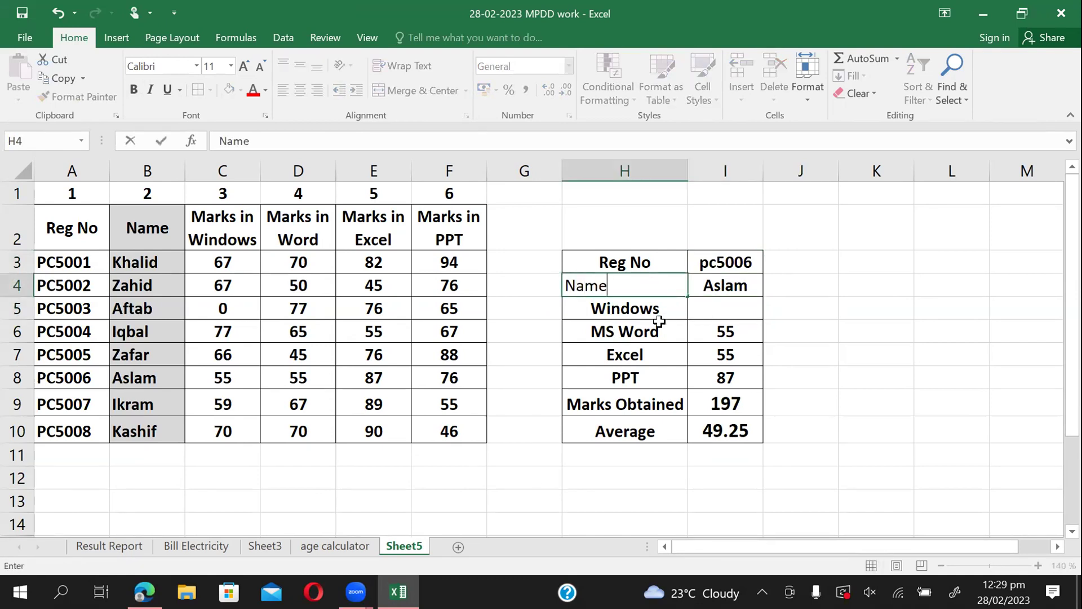
click(657, 324)
click(620, 286)
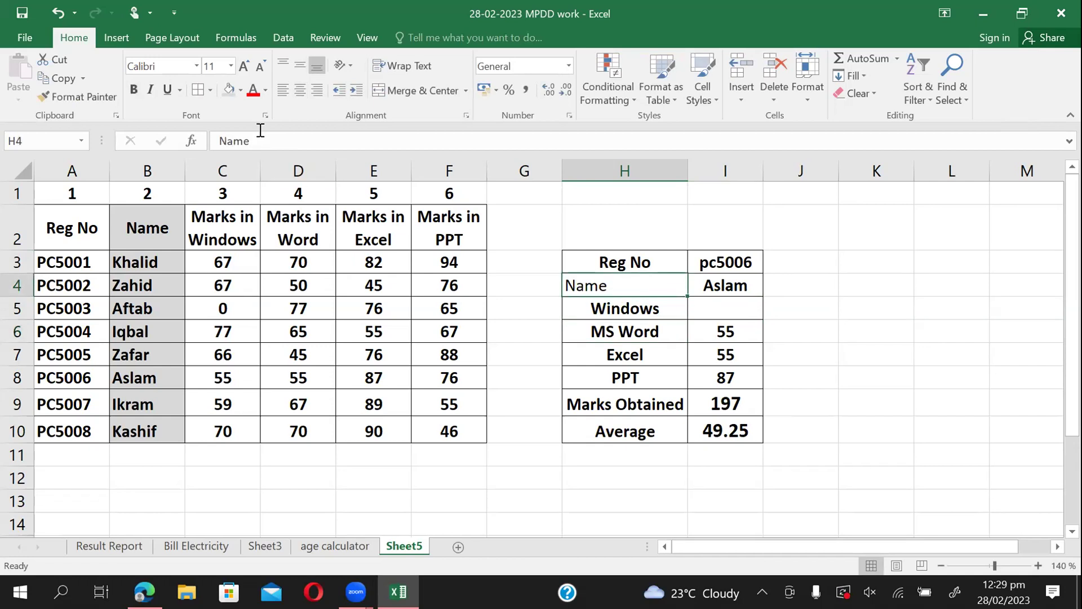
click(300, 87)
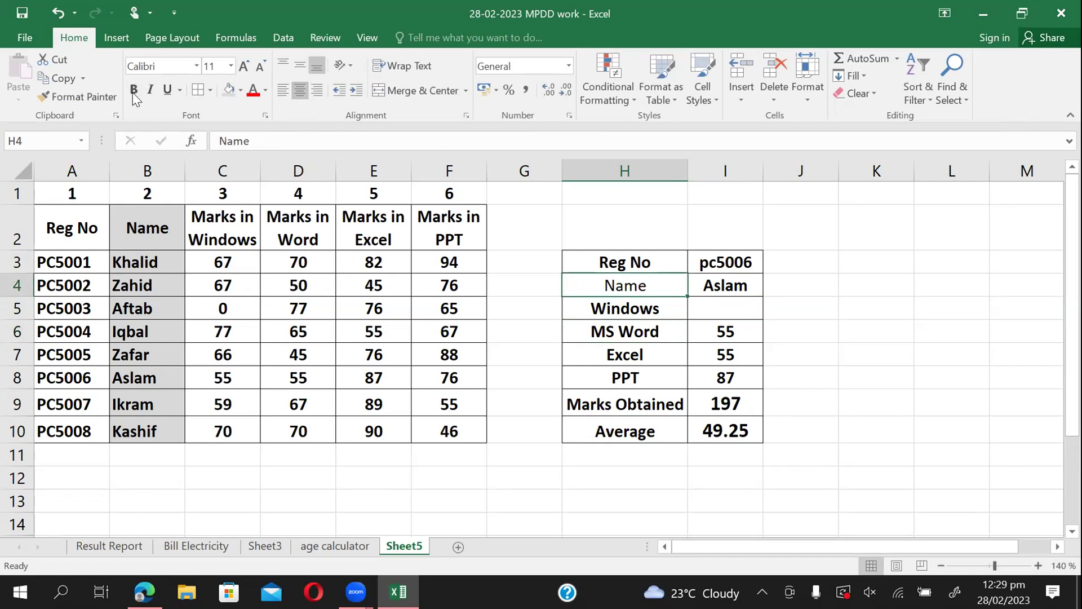
click(133, 92)
click(719, 307)
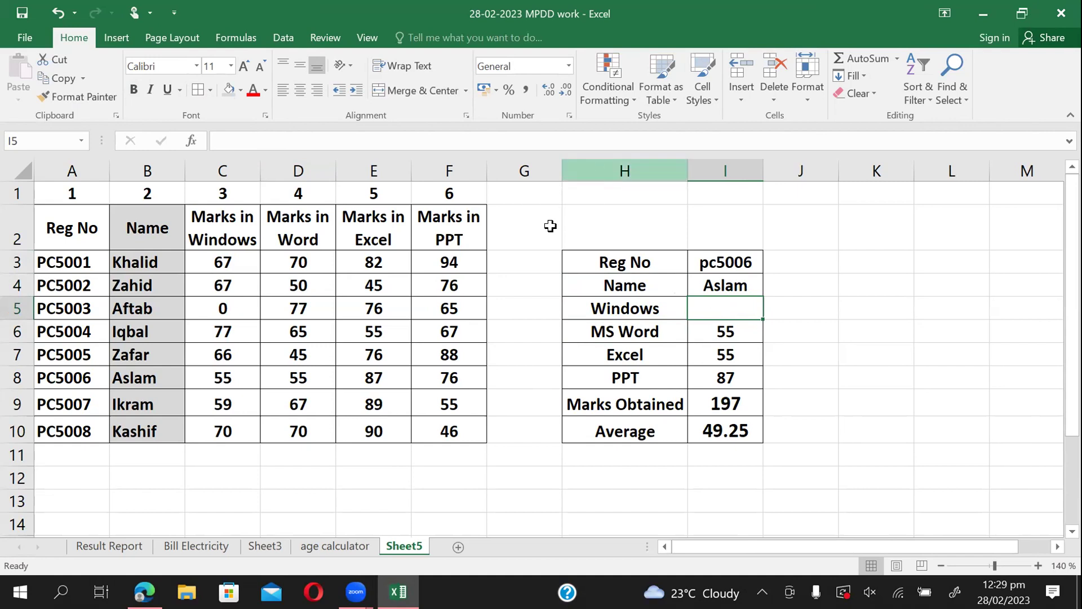
click(529, 262)
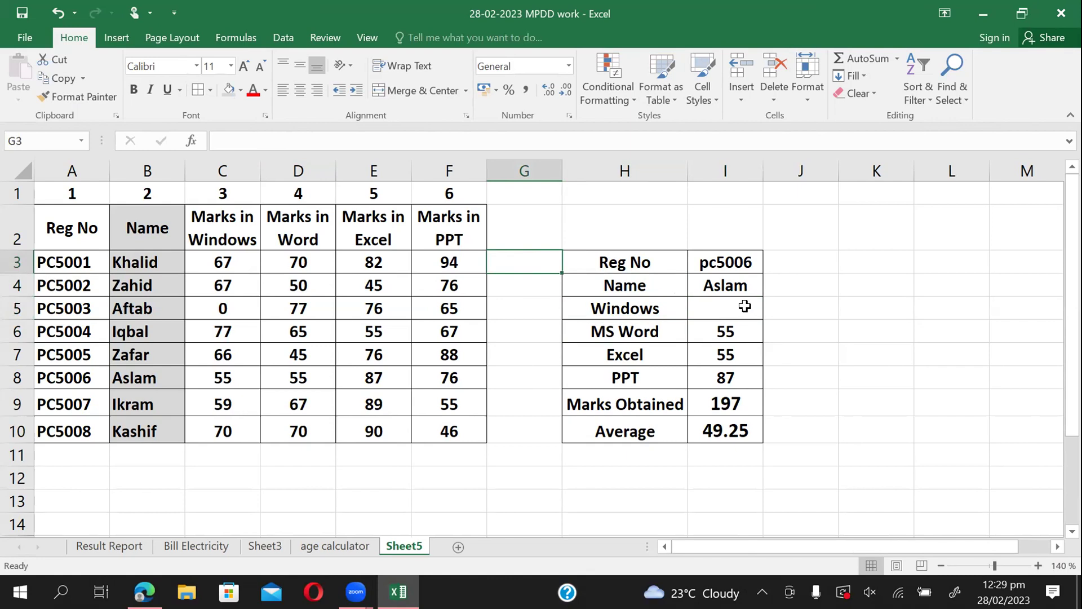
click(742, 306)
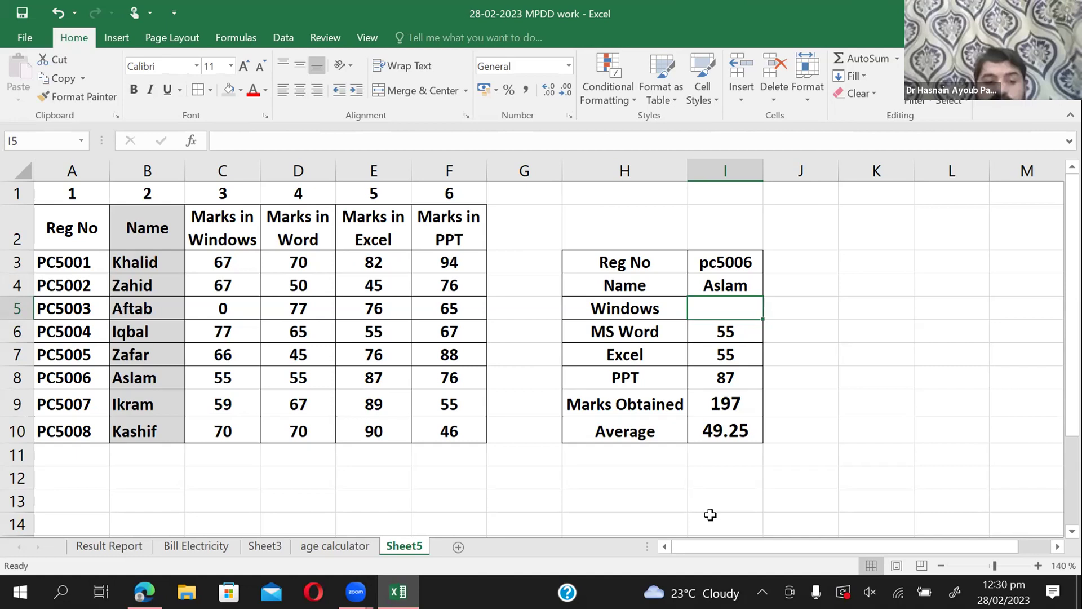
text(b3)
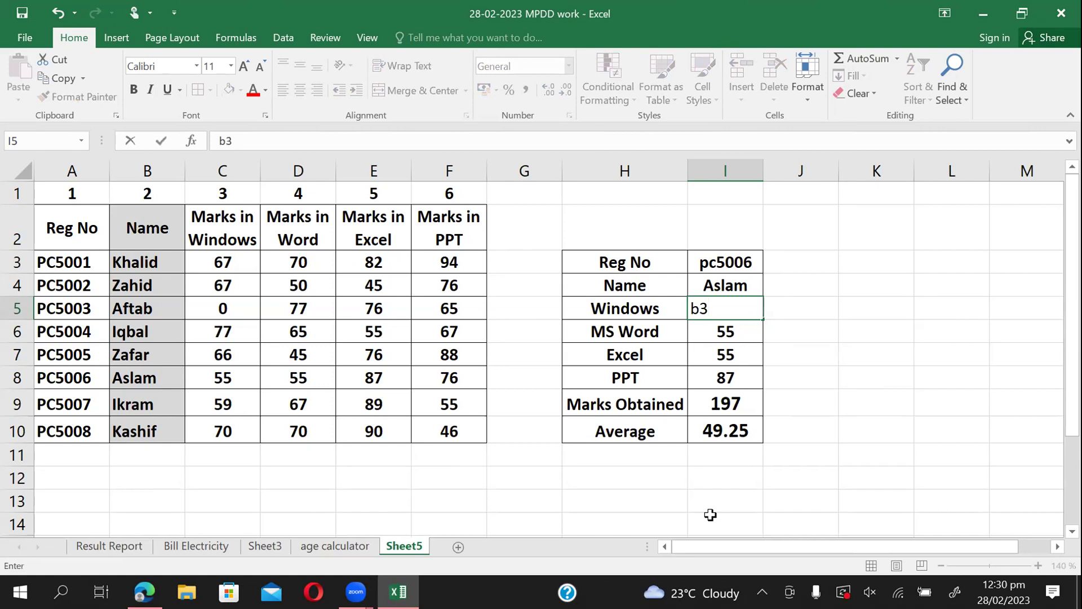
key(Return)
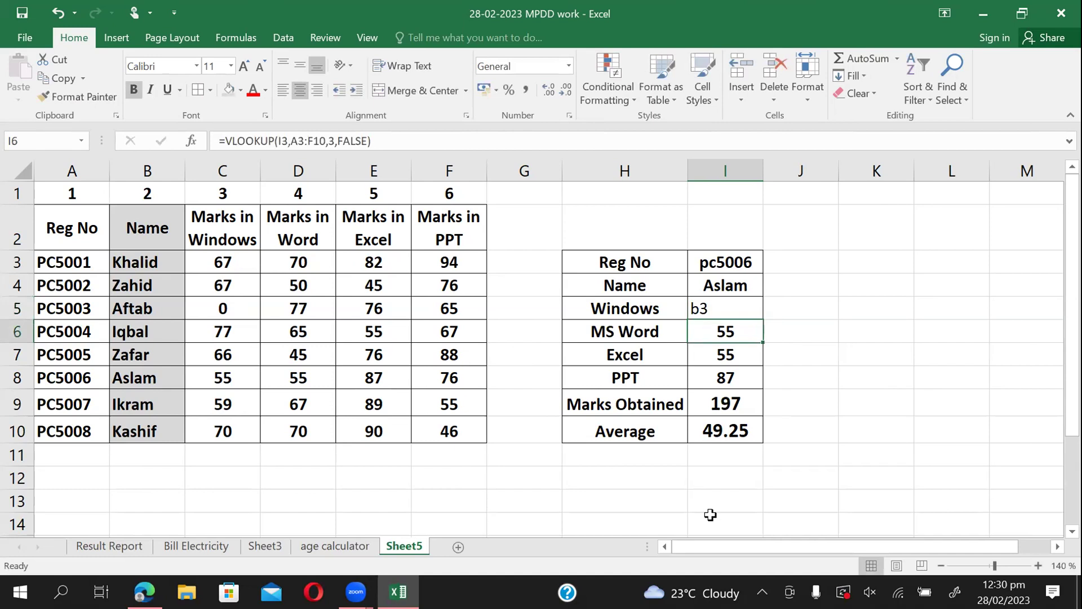
key(Up)
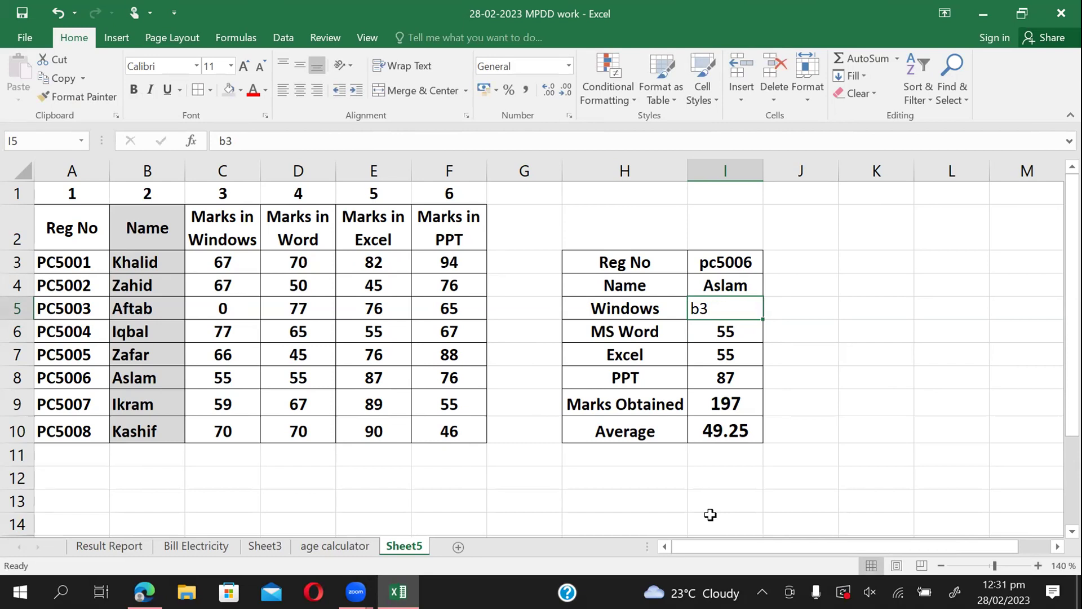
key(Delete)
Enter registration pc5001 so the card shows 219 marks obtained and a 54.75 average.
click(739, 266)
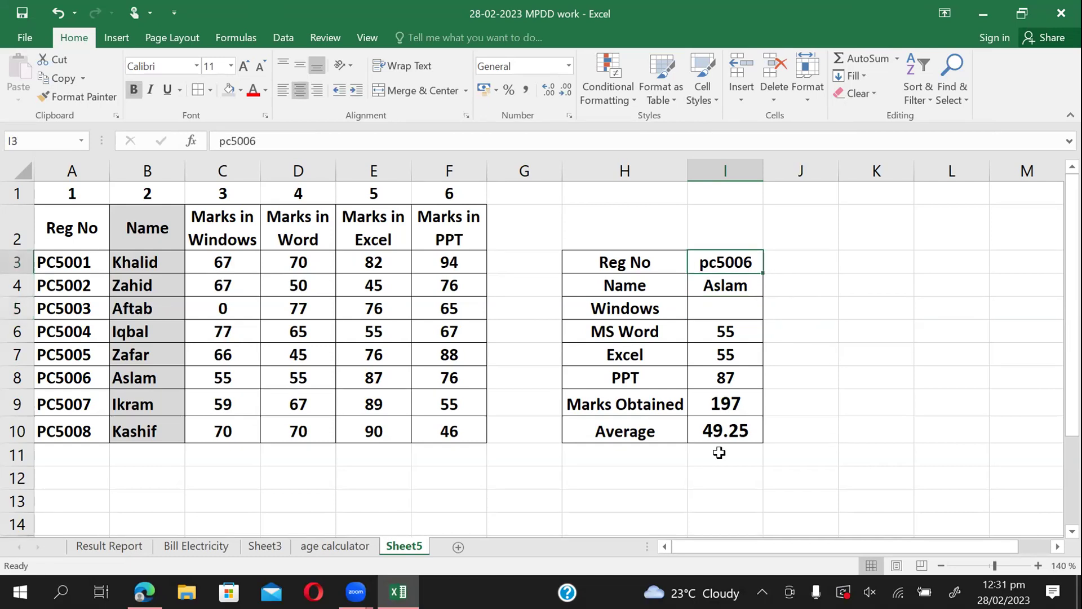
text(pc)
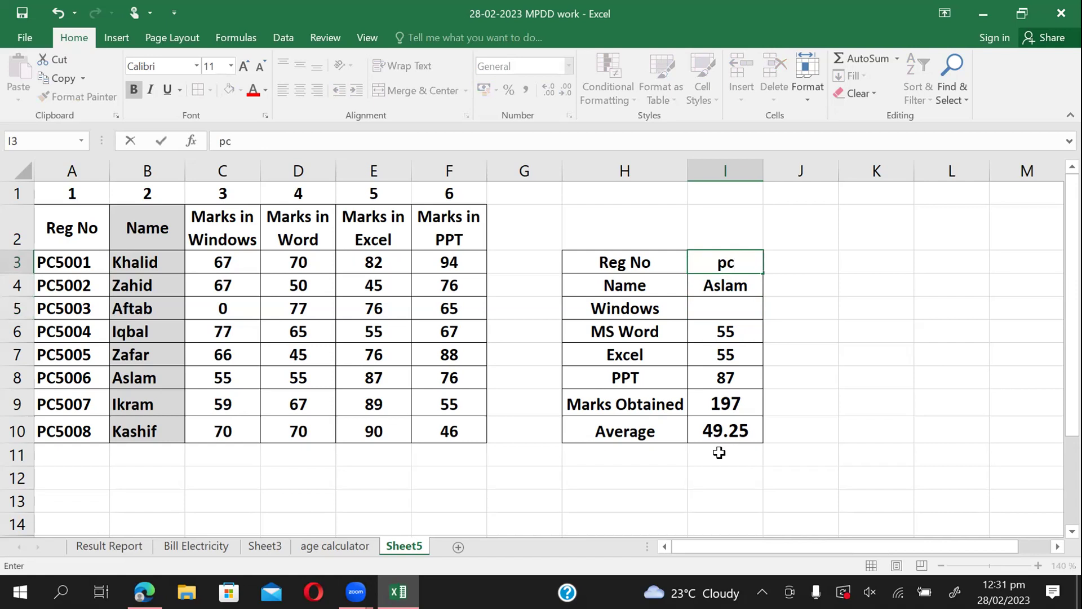
text(500)
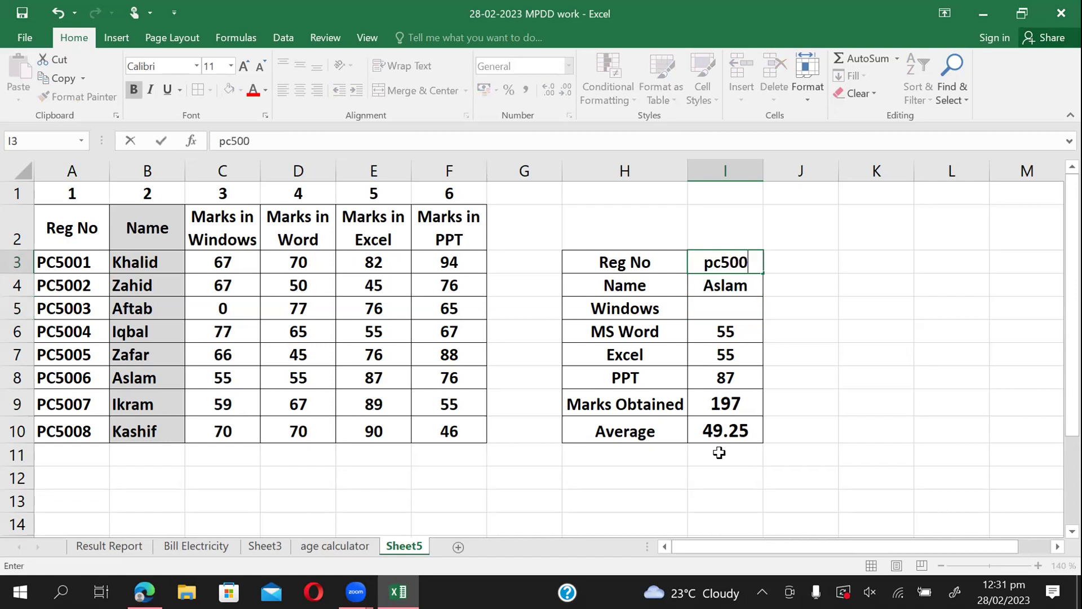
text(1)
key(Return)
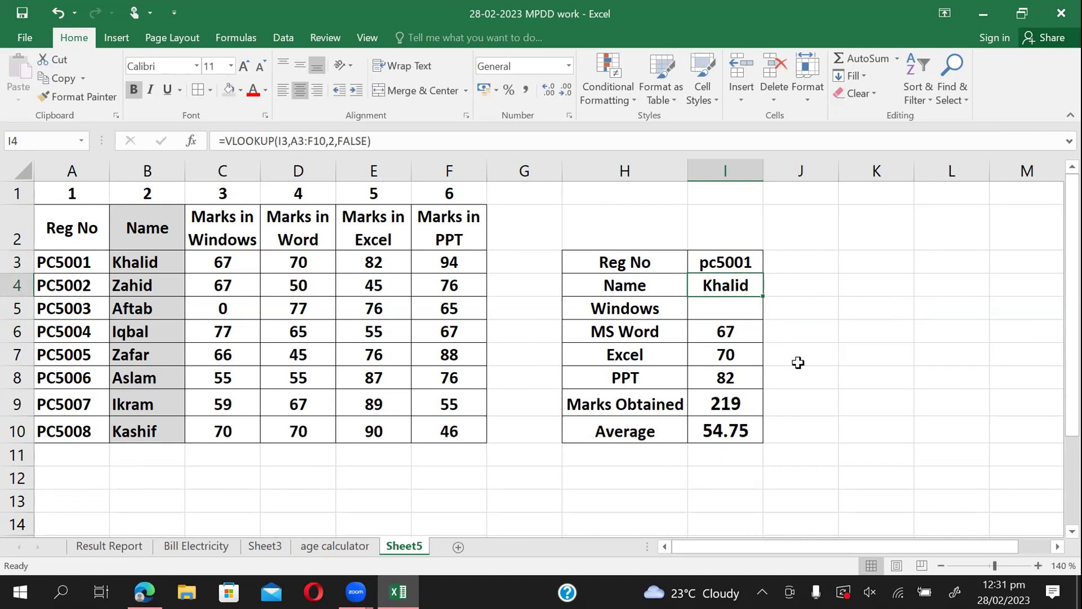
click(736, 305)
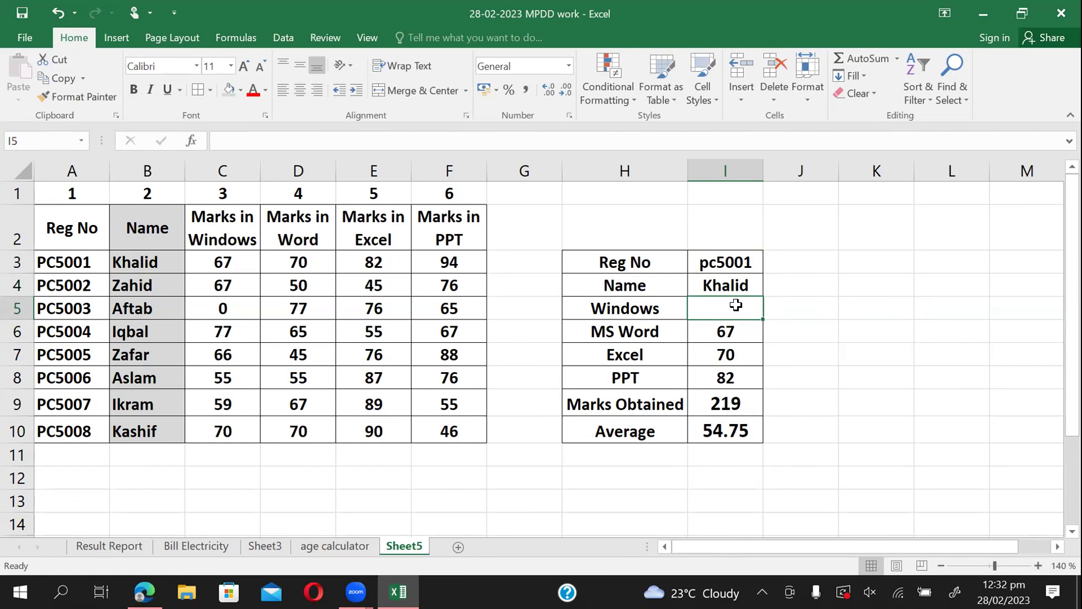
Review the VLOOKUP formulas behind the MS Word, Excel and PPT marks.
click(700, 334)
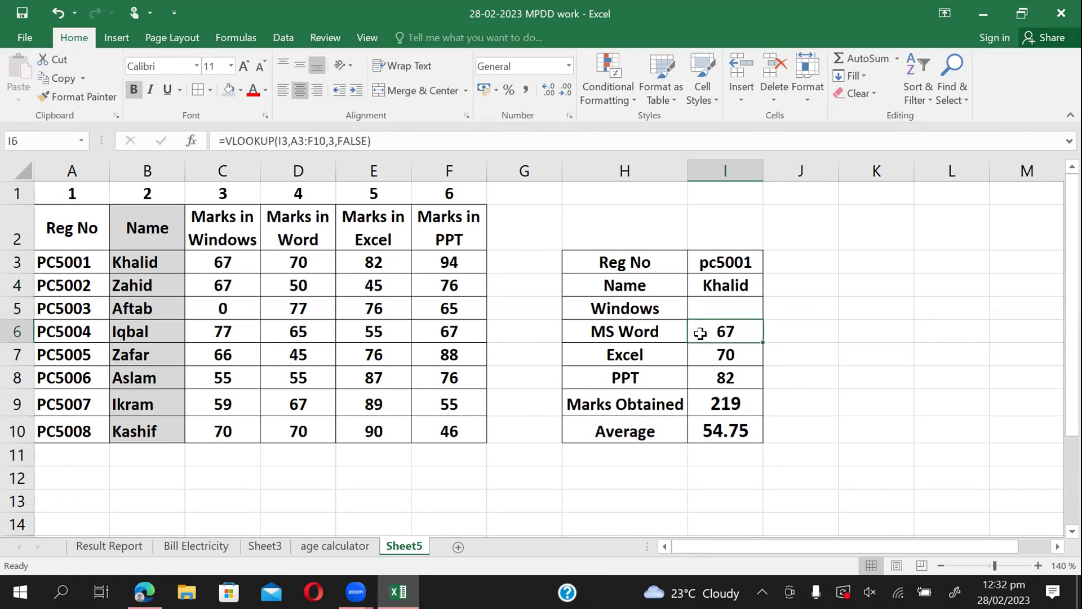
click(717, 359)
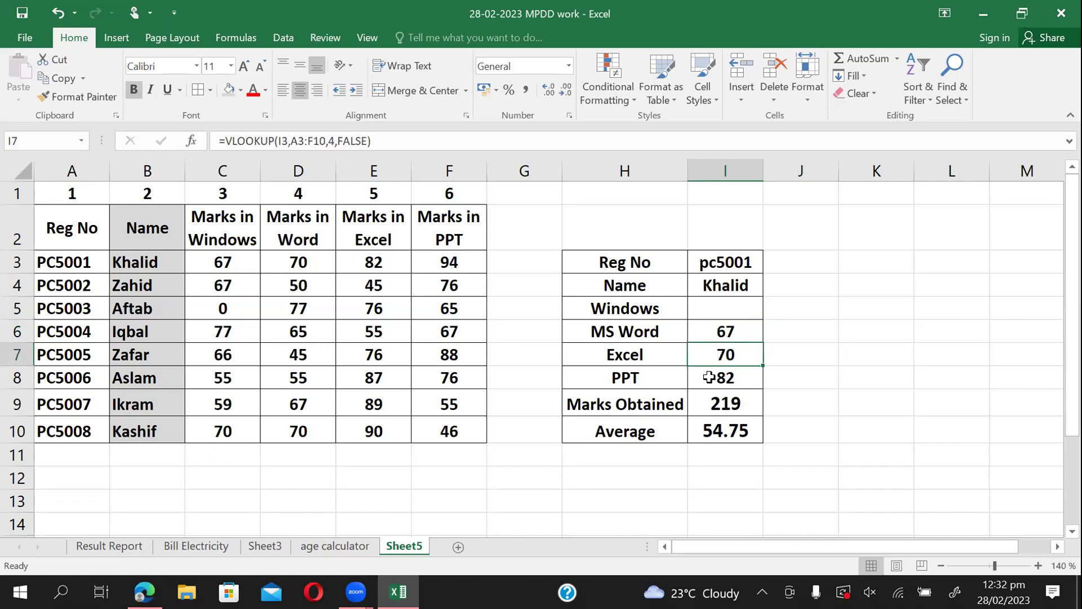
click(705, 382)
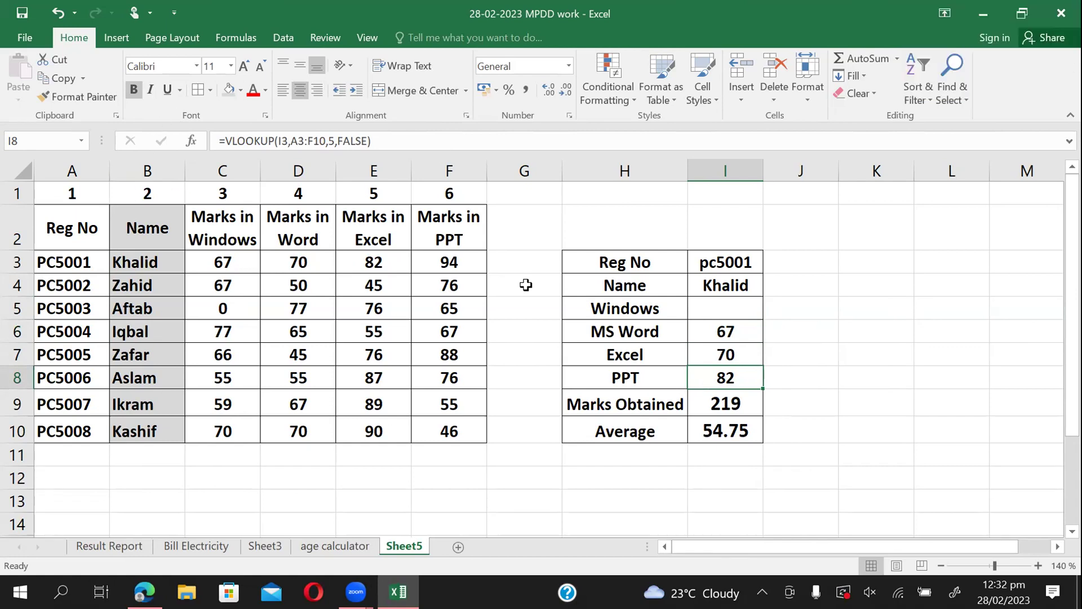
click(720, 314)
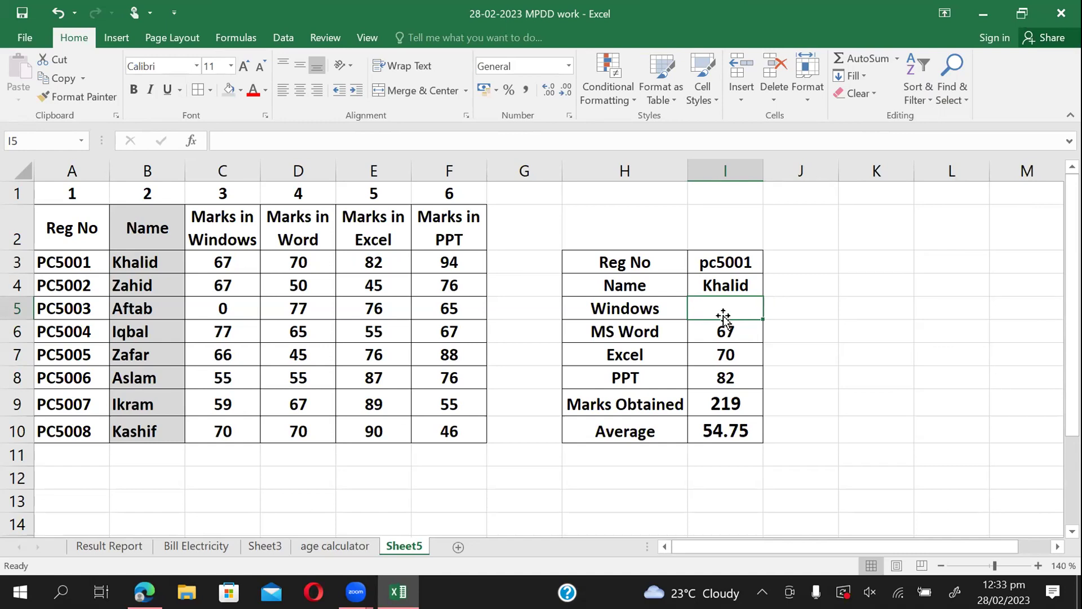
Enter =VLOOKUP(I3,A3:F10,3,FALSE) in I5 to fetch the Windows marks.
text(=)
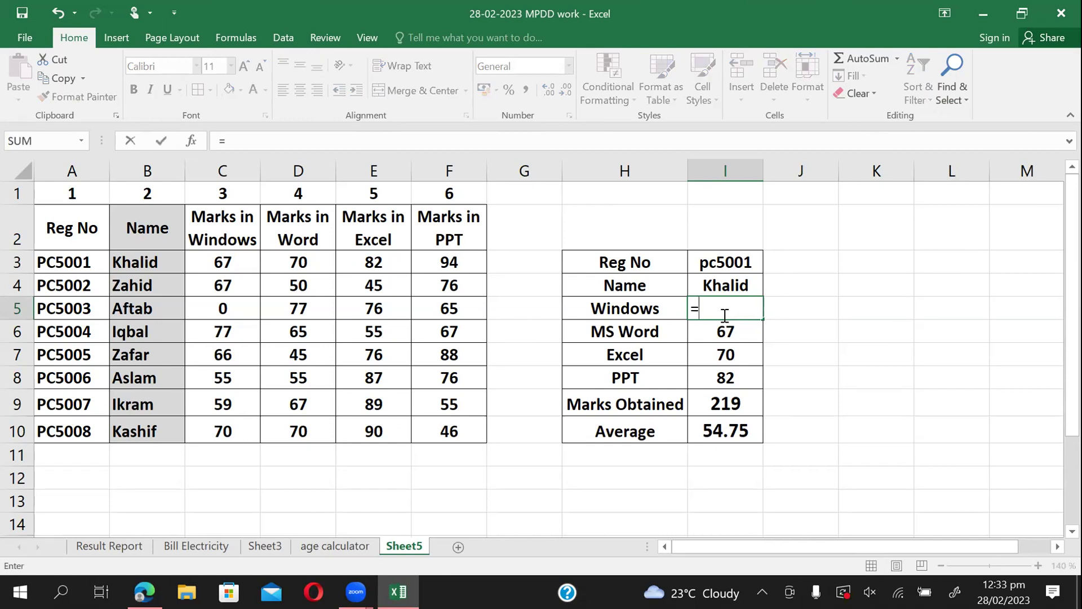
text(vl)
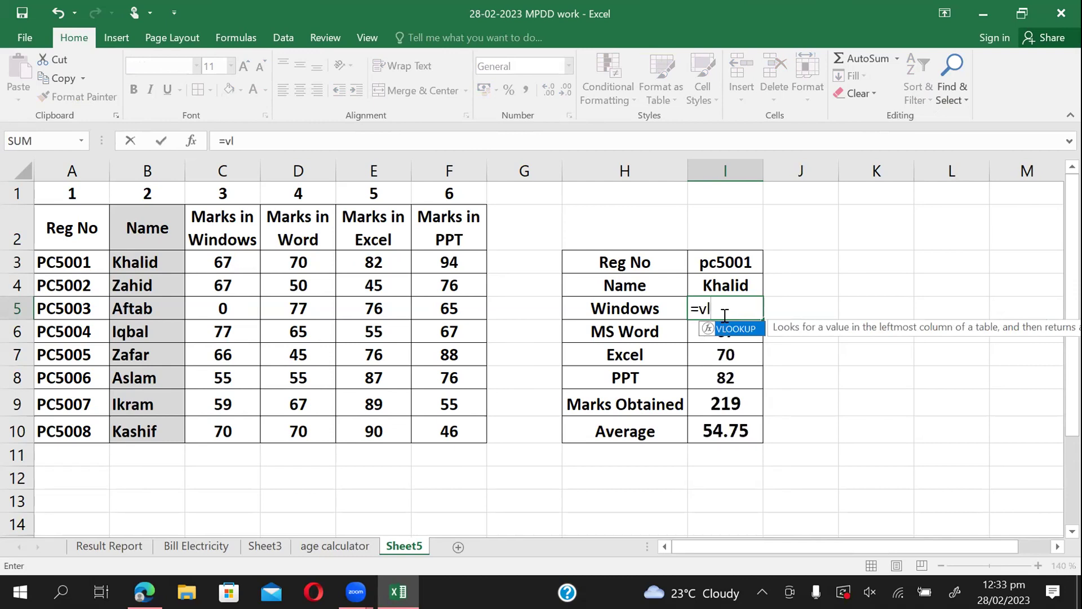
key(Tab)
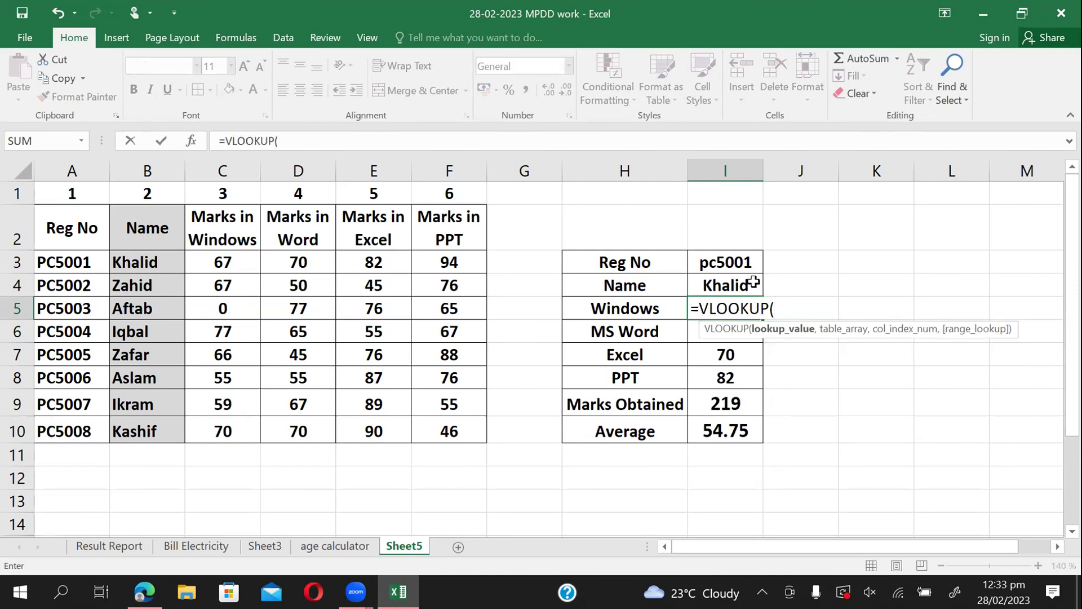
click(739, 264)
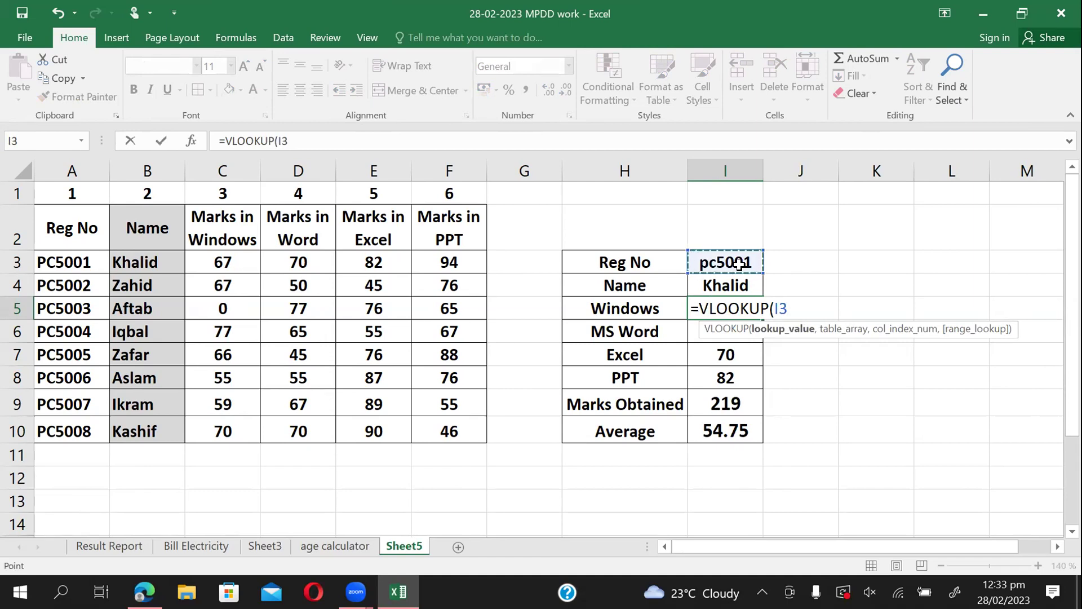
text(,)
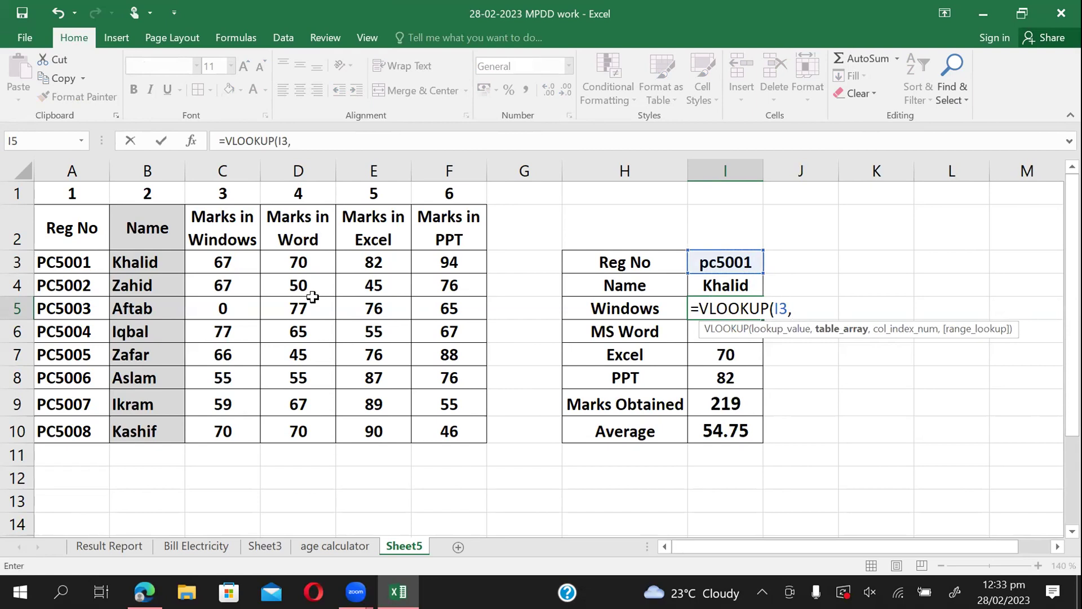
click(90, 262)
drag(90, 262, 430, 434)
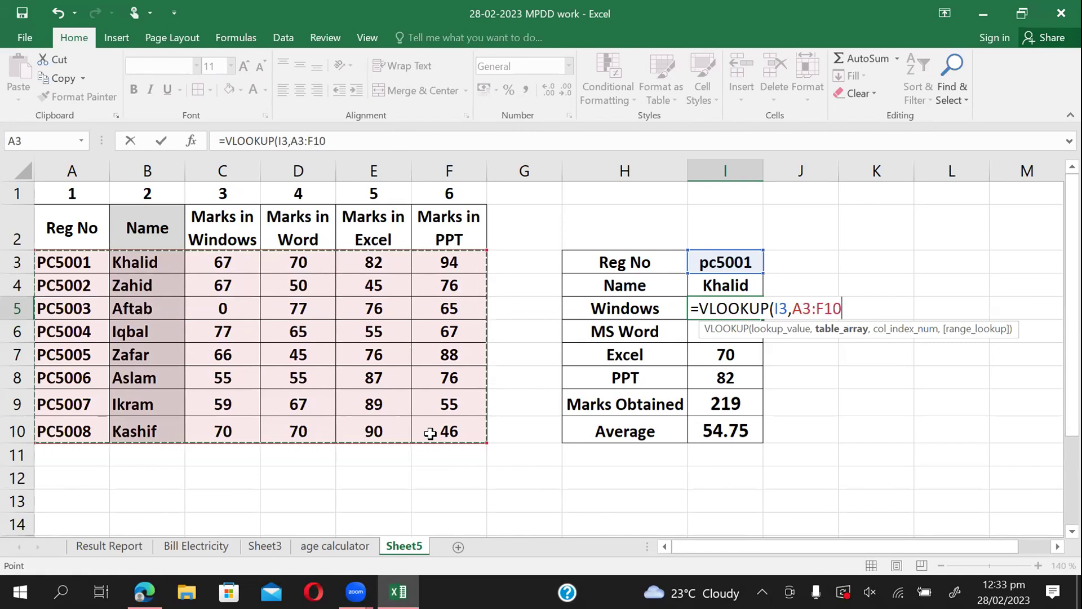
text(,)
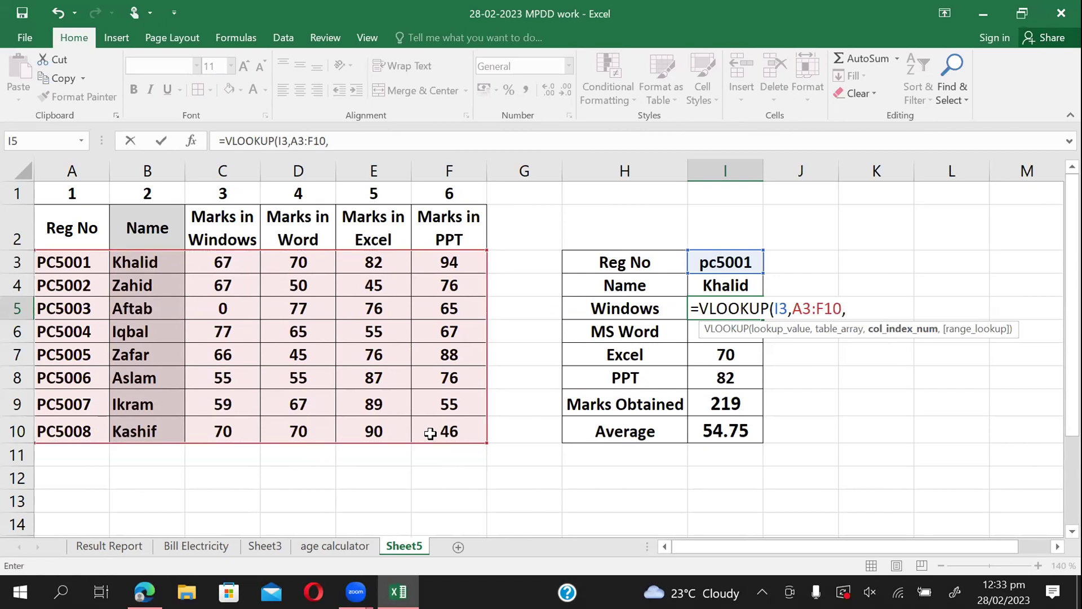
text(3,)
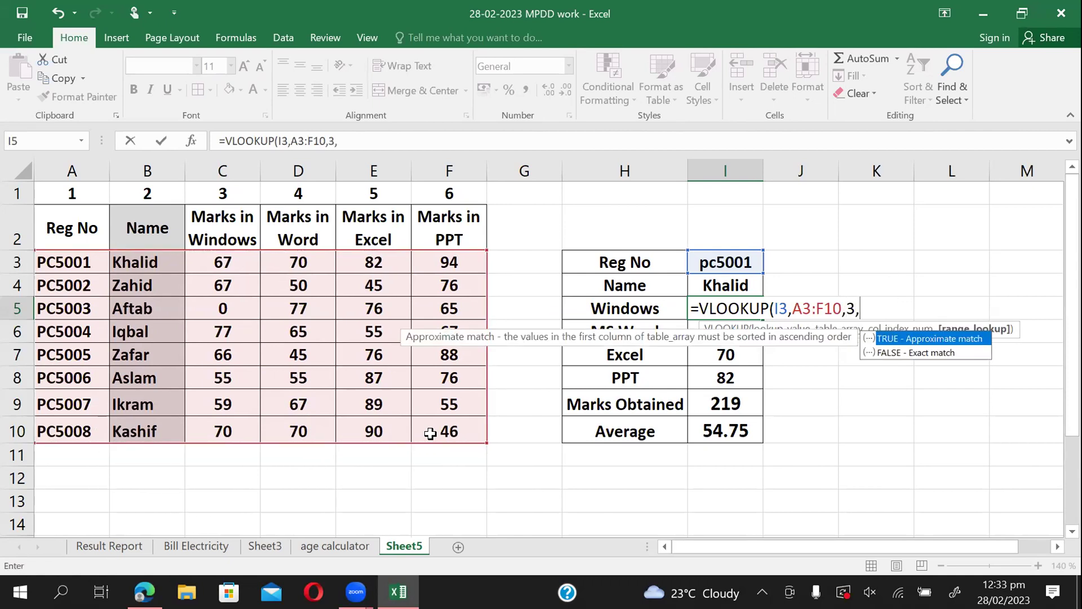
text(fl)
key(Down)
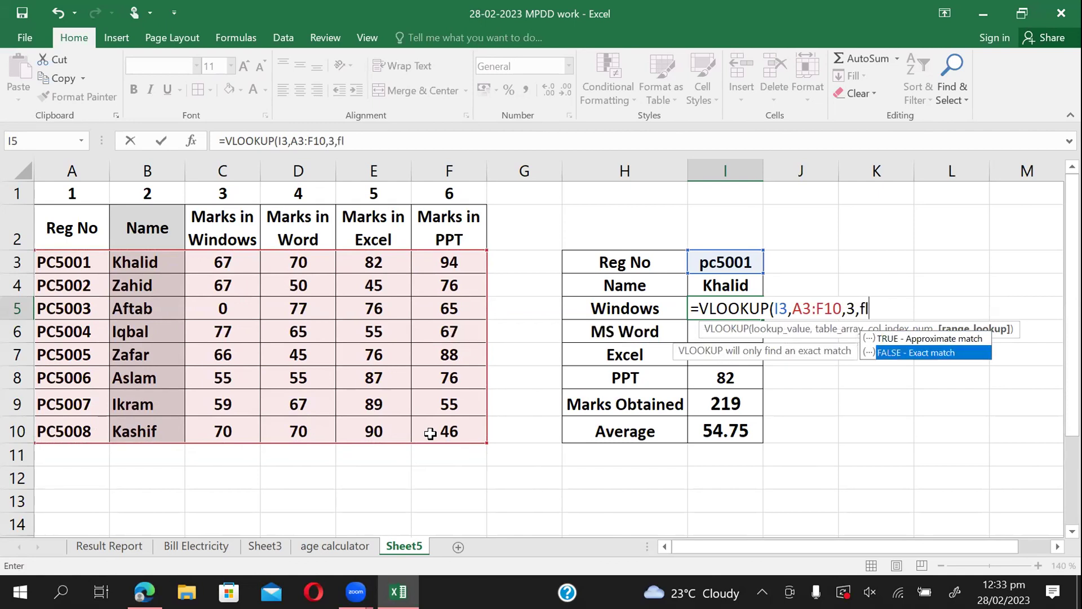
key(Tab)
text())
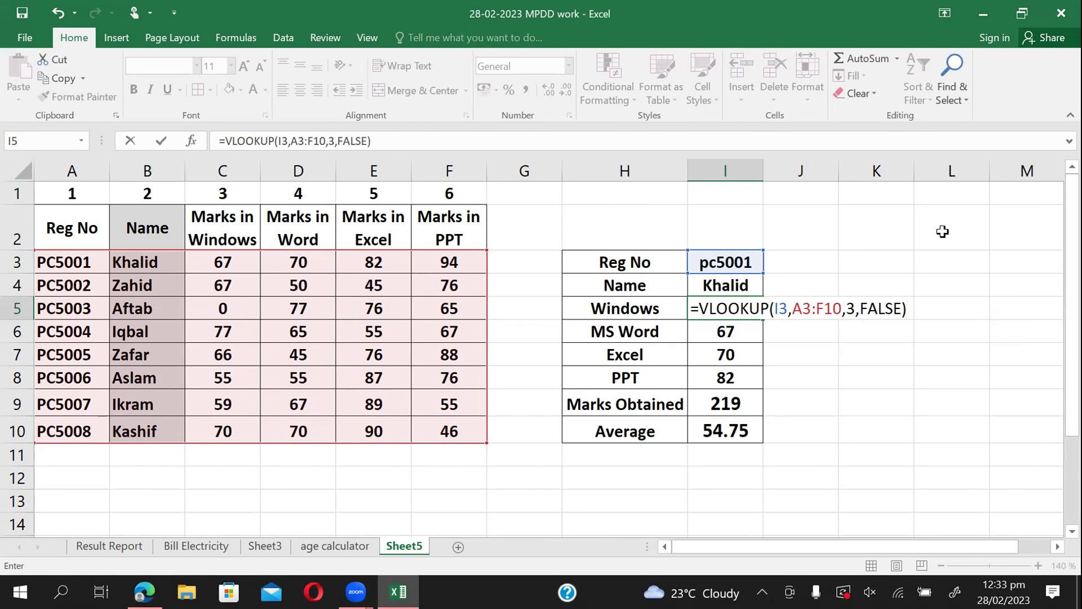
key(Return)
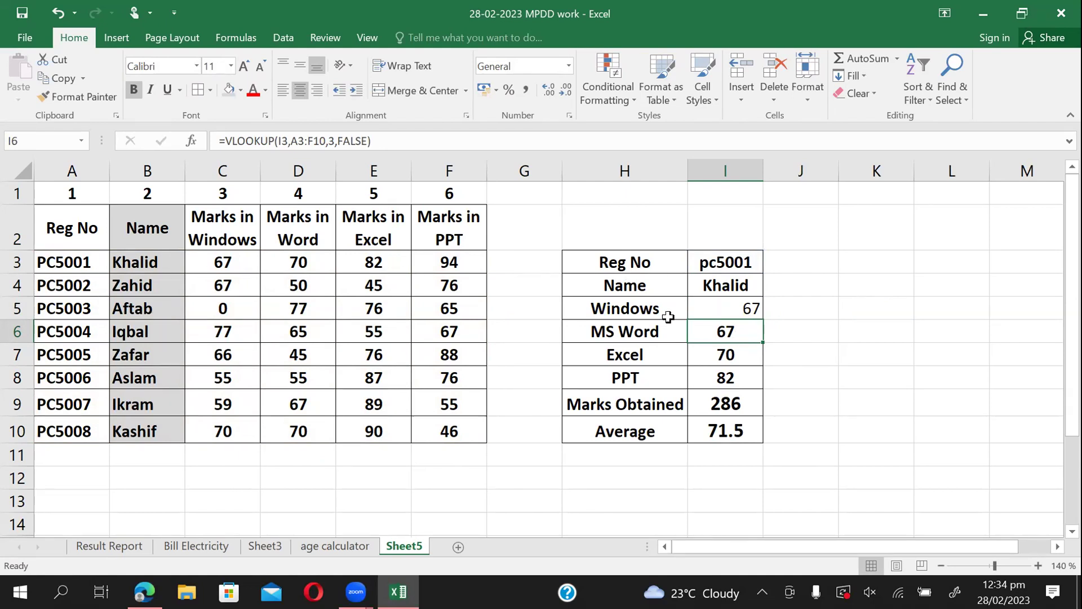
Change the MS Word and Excel lookups to read columns 4 and 5.
double_click(734, 335)
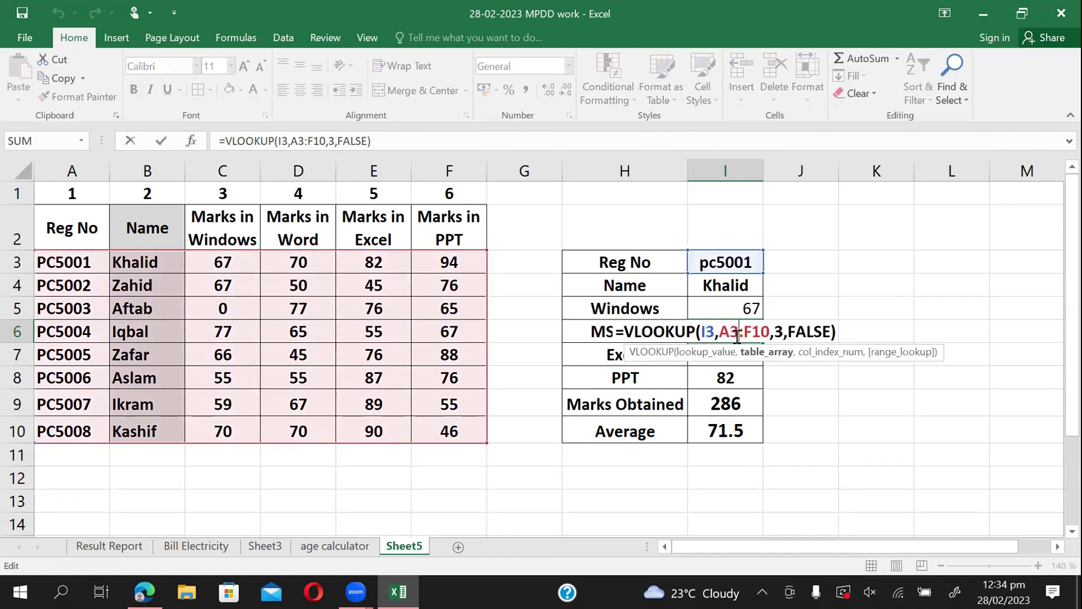
click(776, 330)
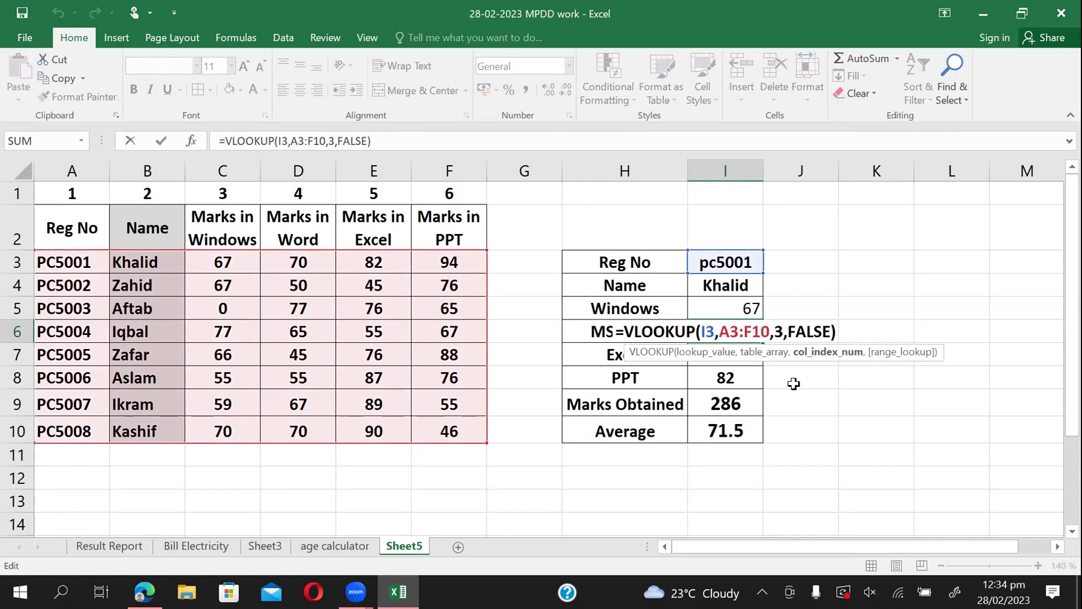
key(Delete)
text(4)
key(Return)
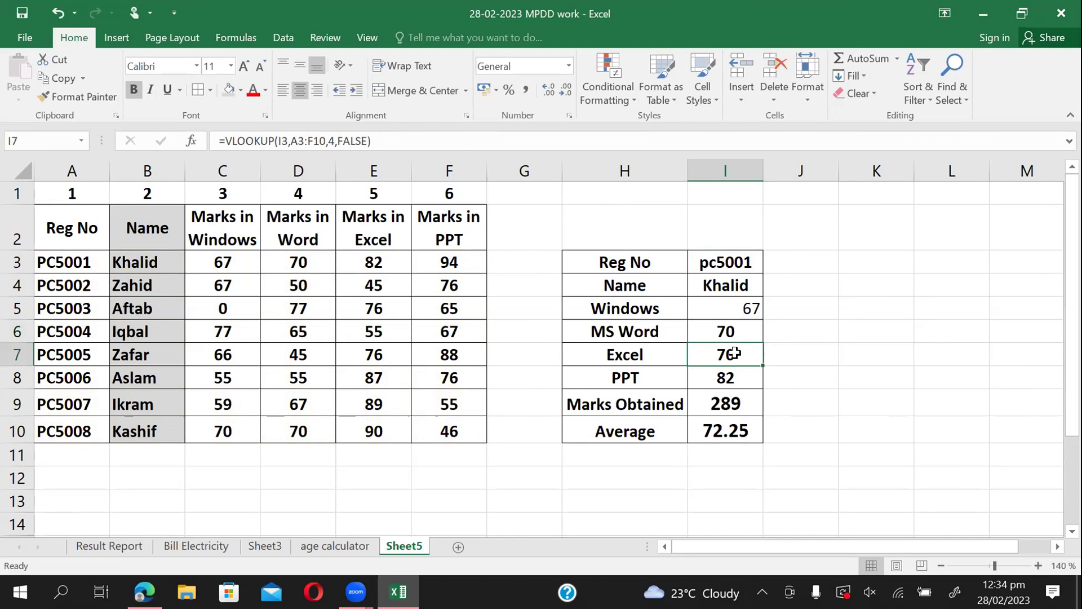
double_click(735, 353)
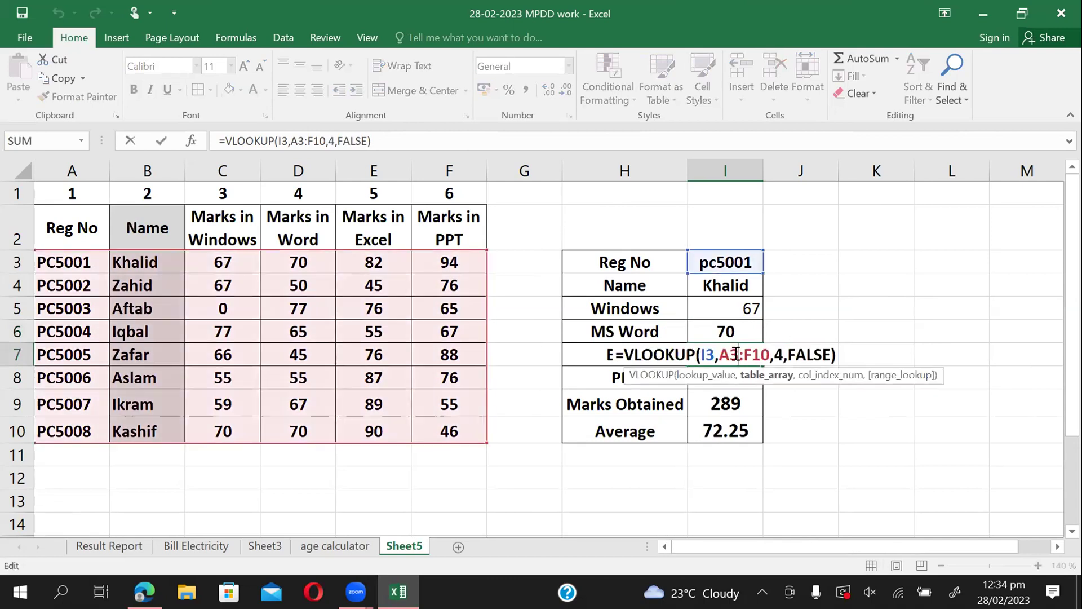
click(775, 350)
key(Delete)
text(5)
key(Return)
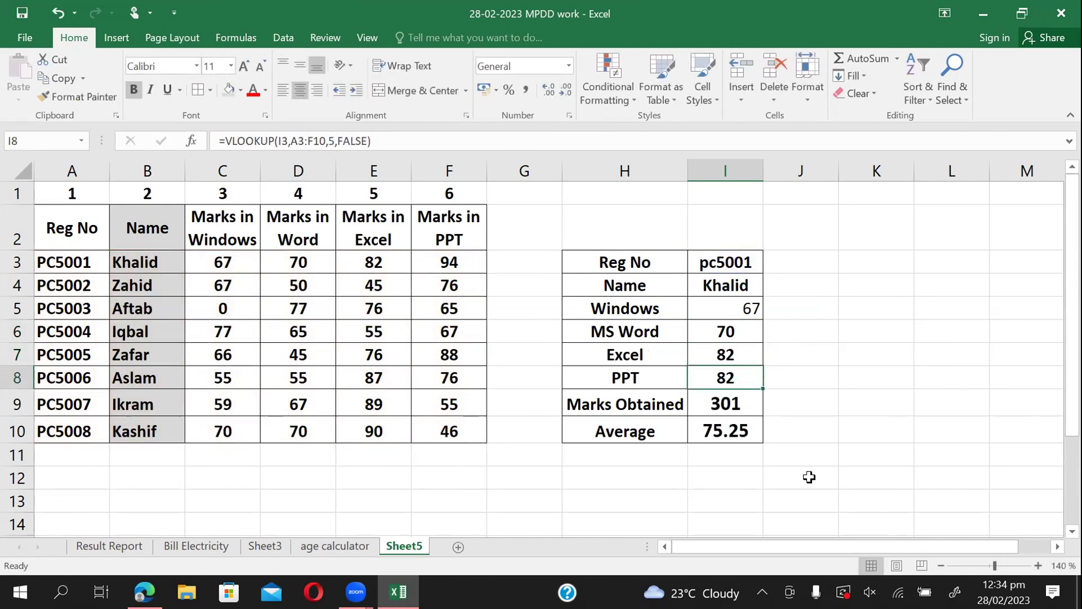
Point the PPT lookup at column 6 and centre the Windows mark in I5.
double_click(730, 378)
click(775, 377)
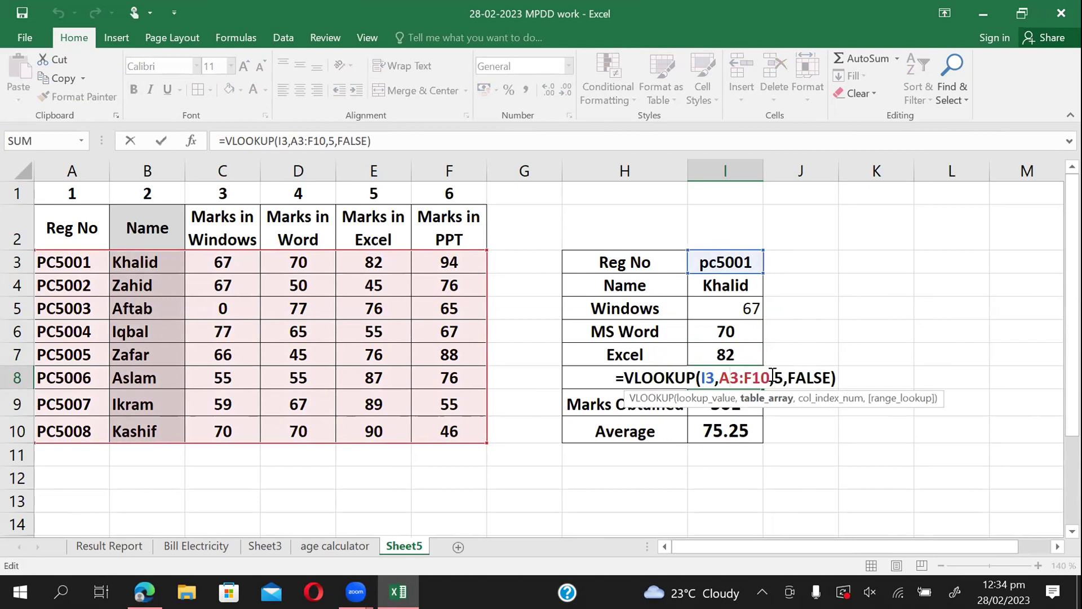
key(Delete)
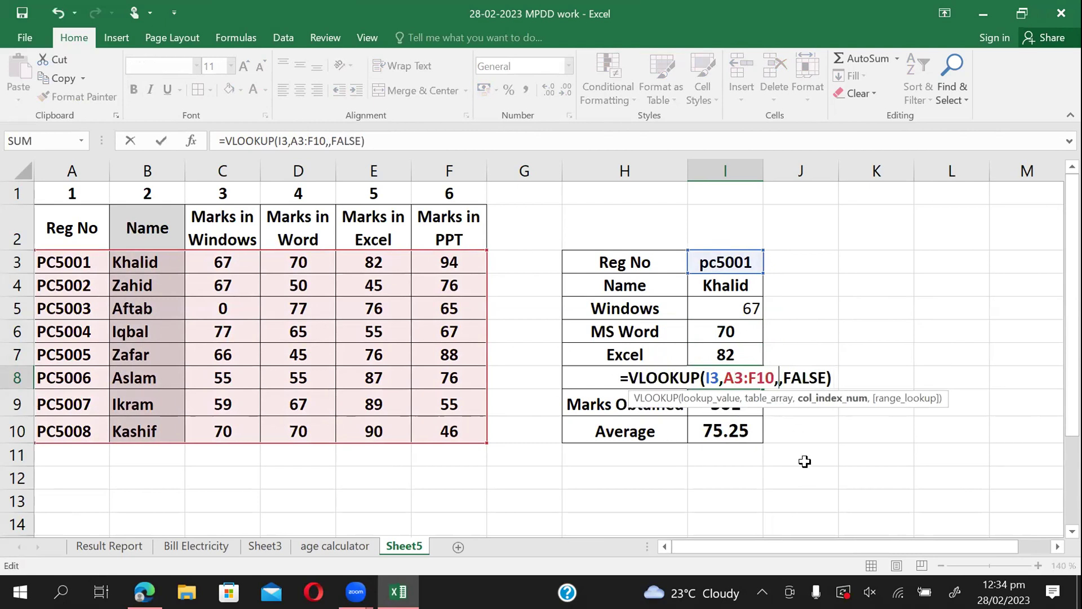
text(6)
key(Return)
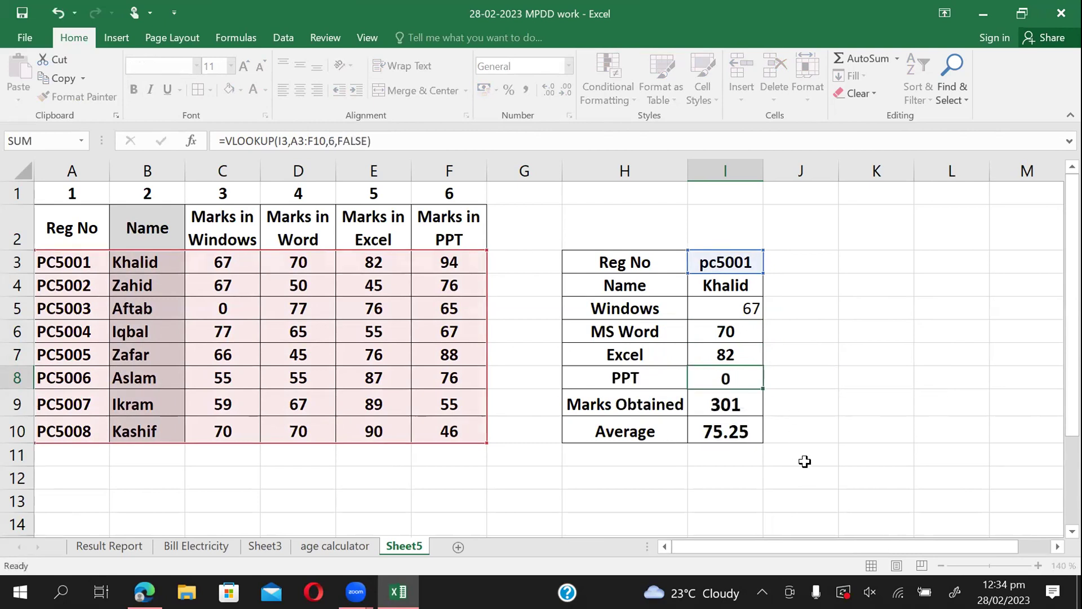
click(743, 309)
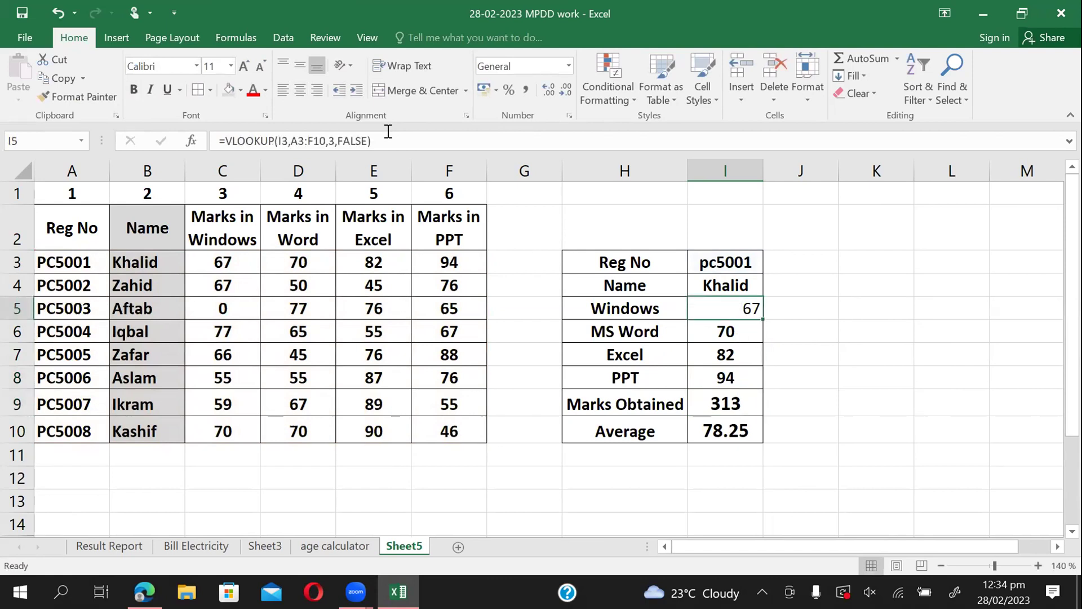
click(302, 86)
Bold the Windows mark, test registration pc5008, then delete the Reg No so results show #N/A.
click(135, 90)
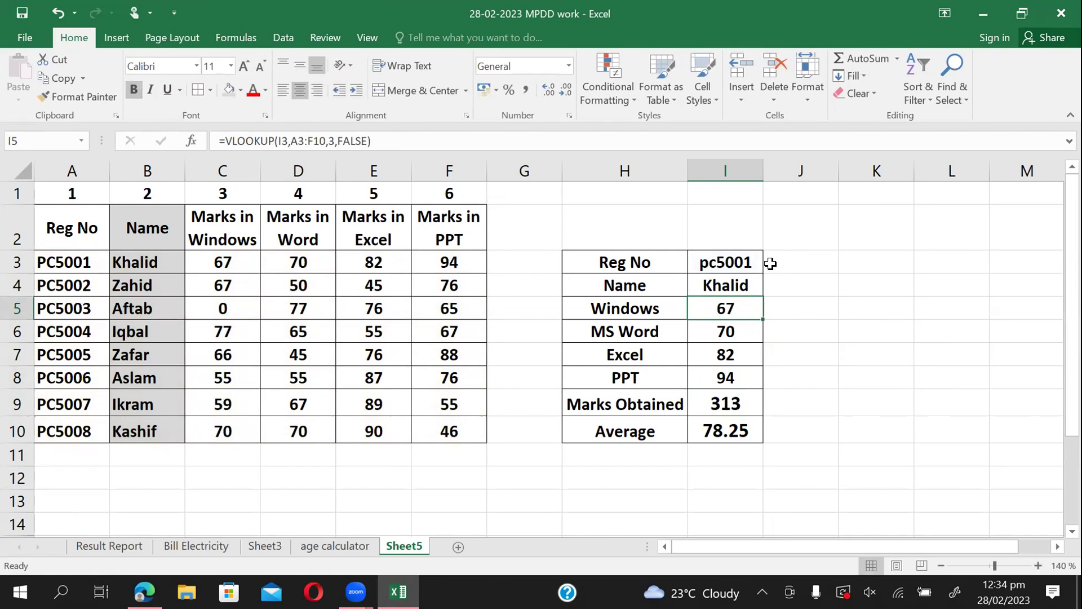
click(729, 262)
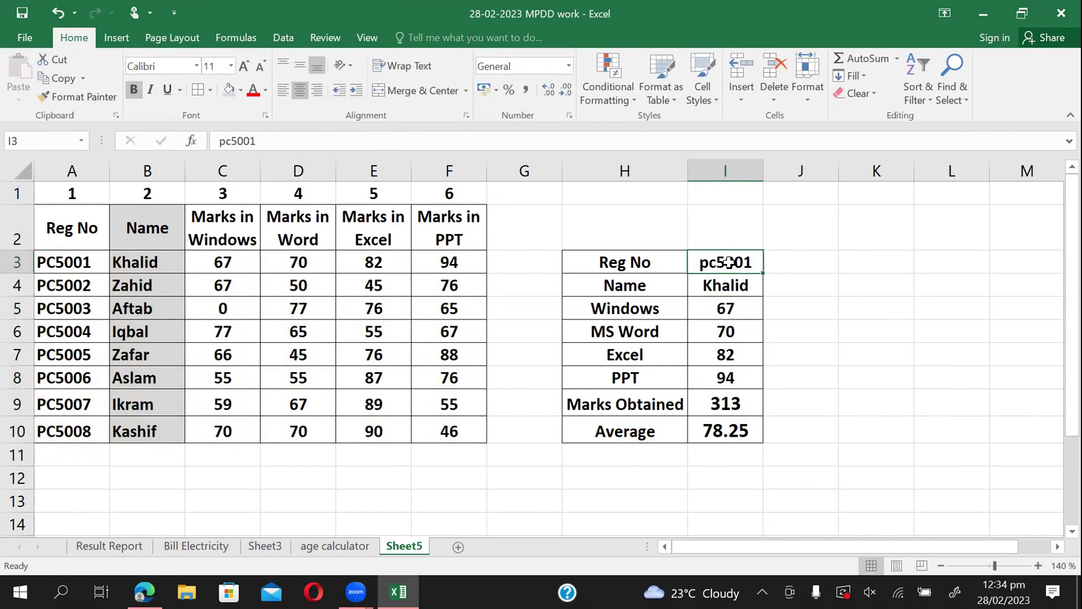
text(pc00)
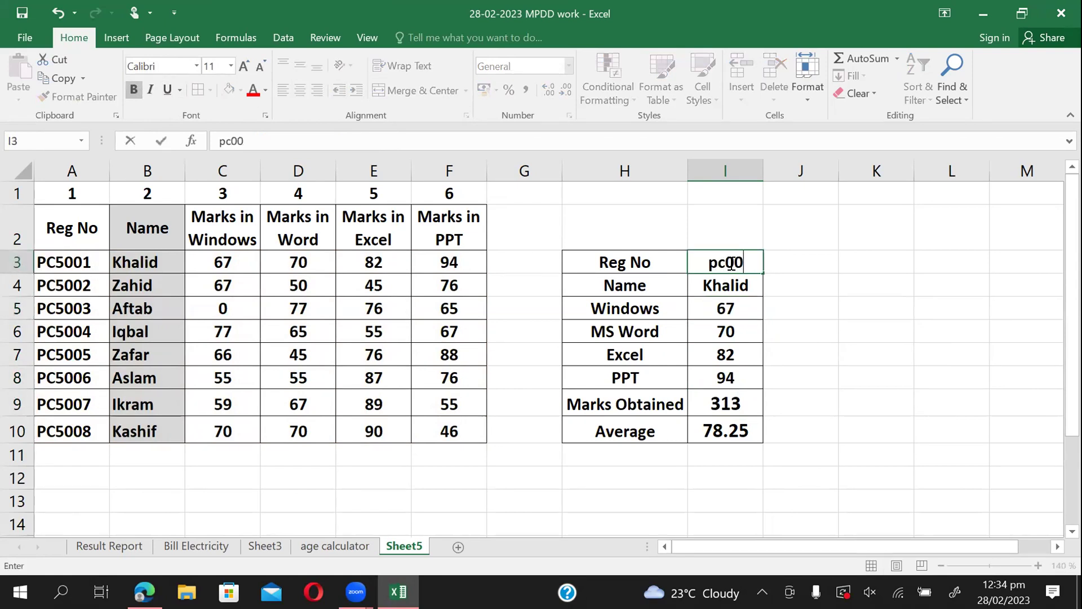
key(BackSpace)
key(BackSpace)
text(5008)
key(Return)
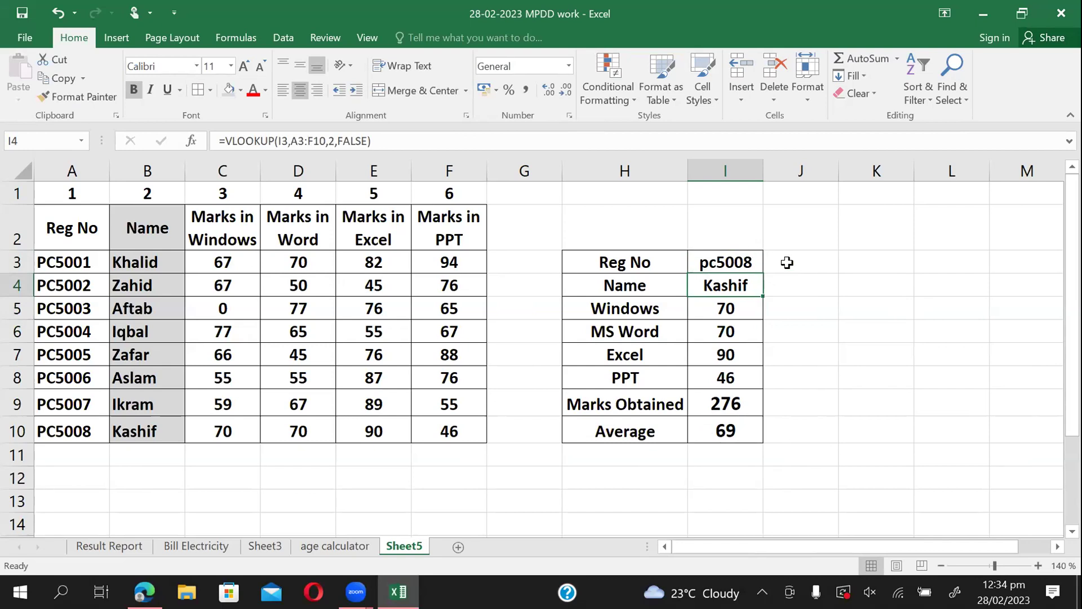
click(730, 264)
key(Delete)
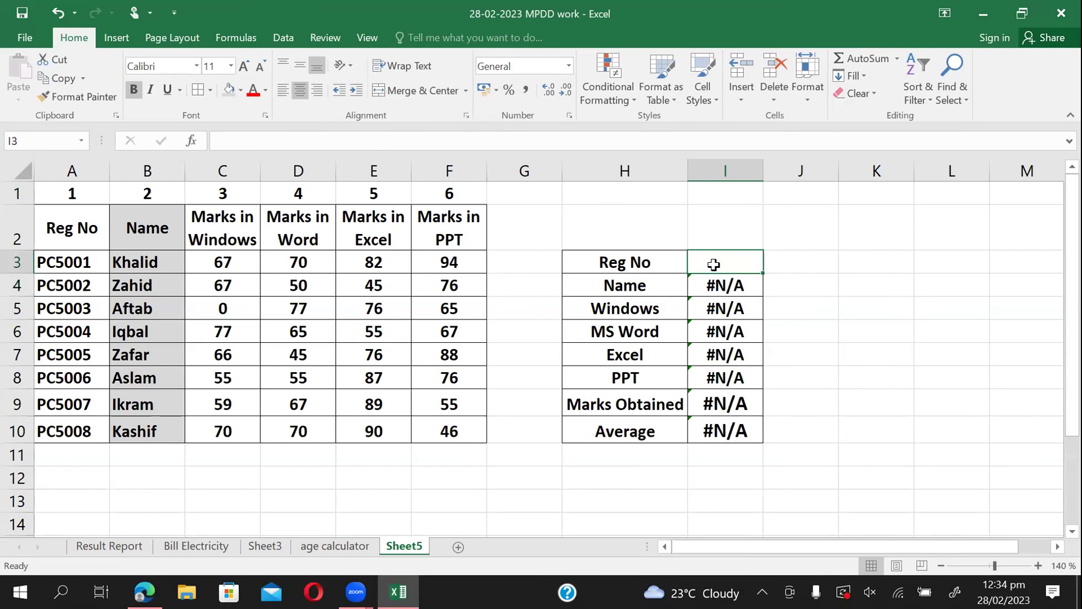
Inspect the VLOOKUP formulas in I4 and I6 without changing them.
double_click(737, 286)
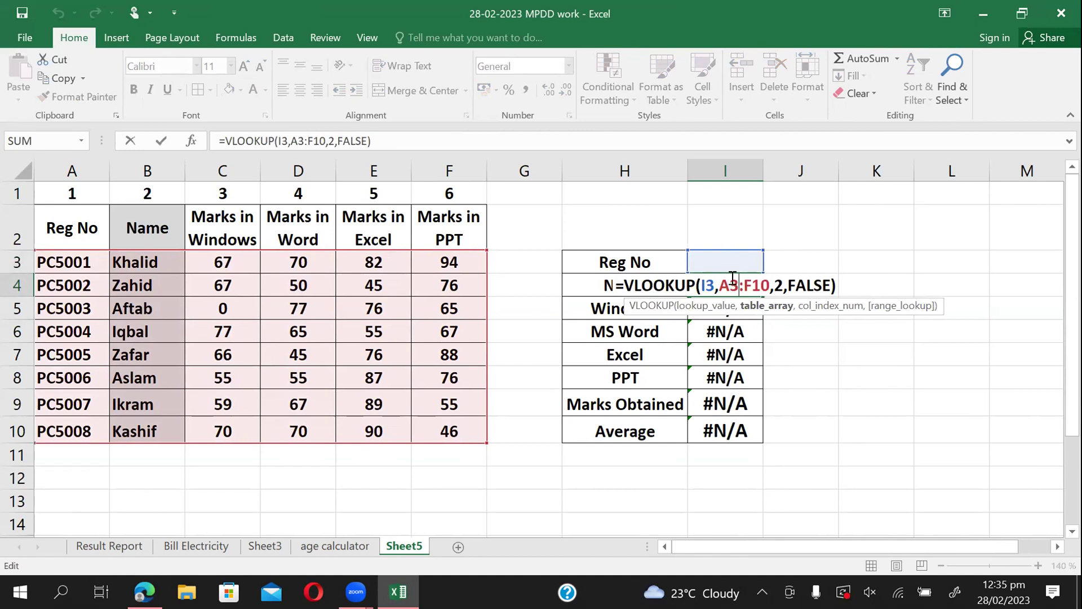
double_click(715, 332)
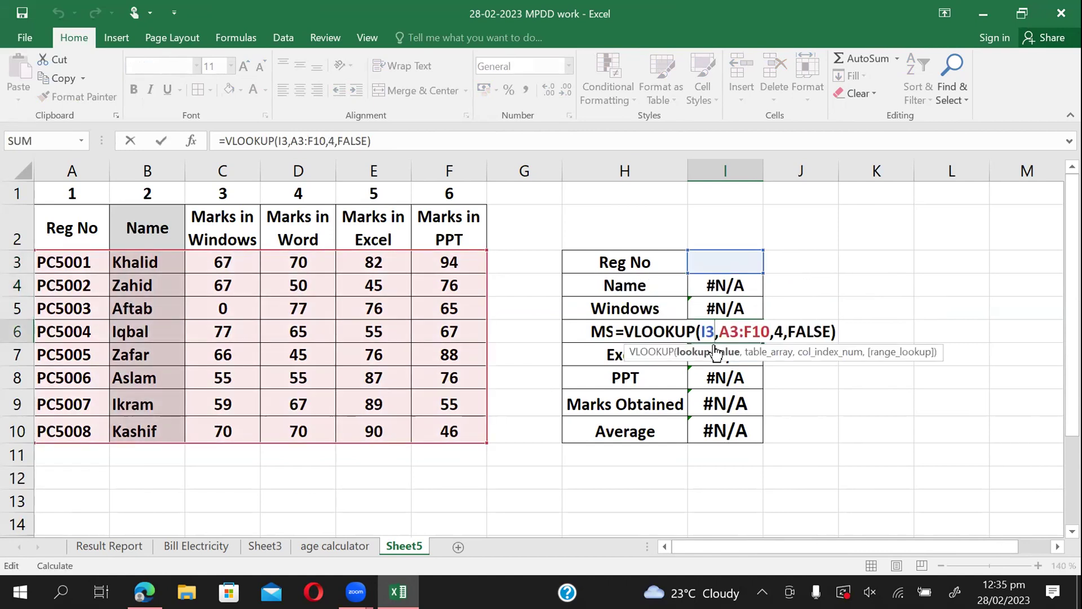
key(Escape)
Enter registration pc5004 so the card shows marks 77, 65, 55, 67, total 264, average 66.
click(753, 259)
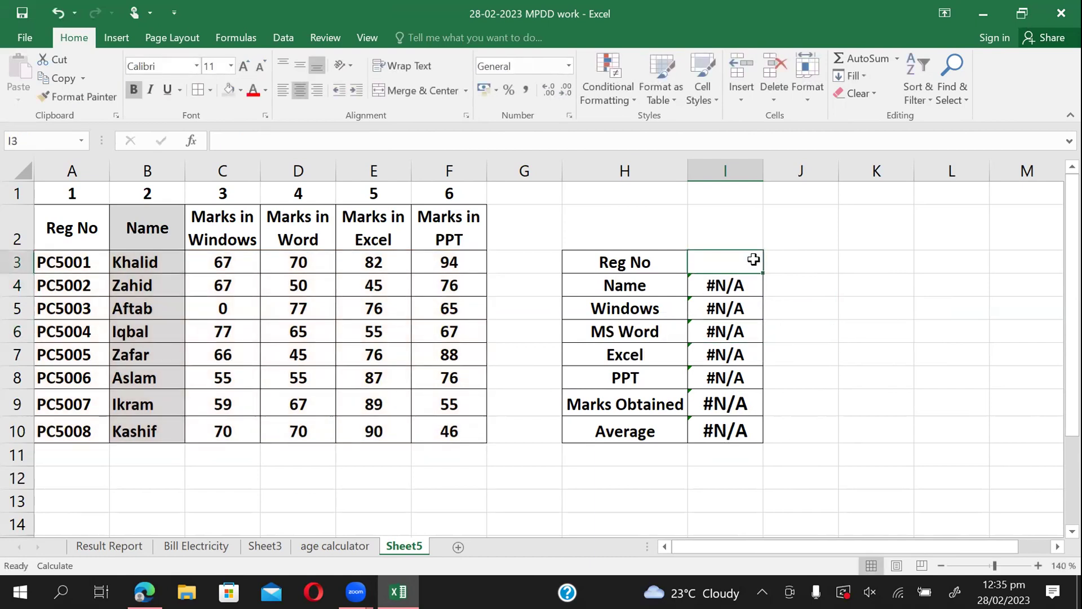
text(pc)
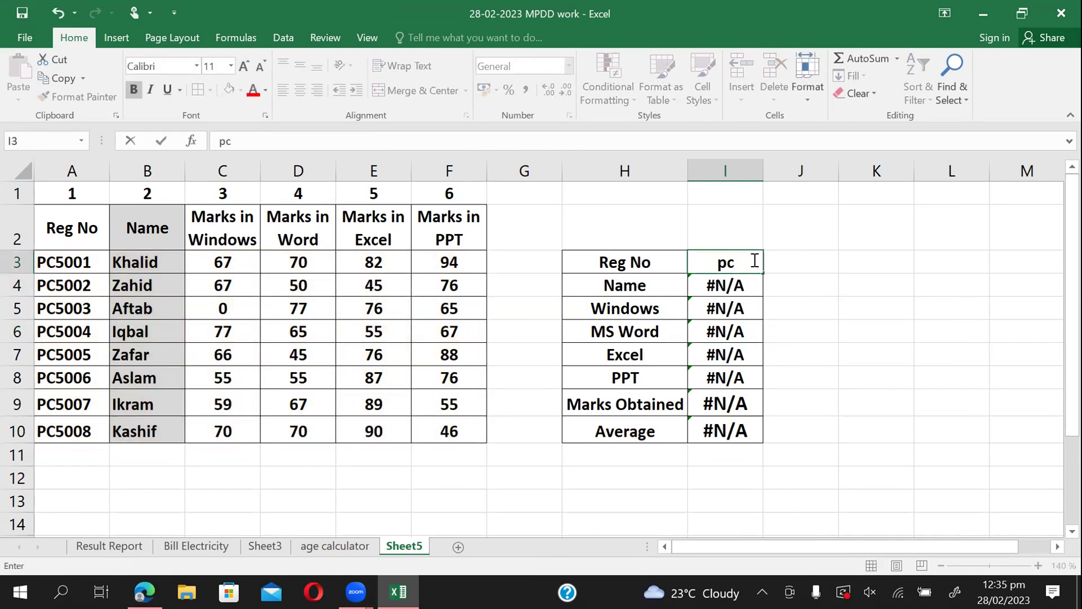
text(5004)
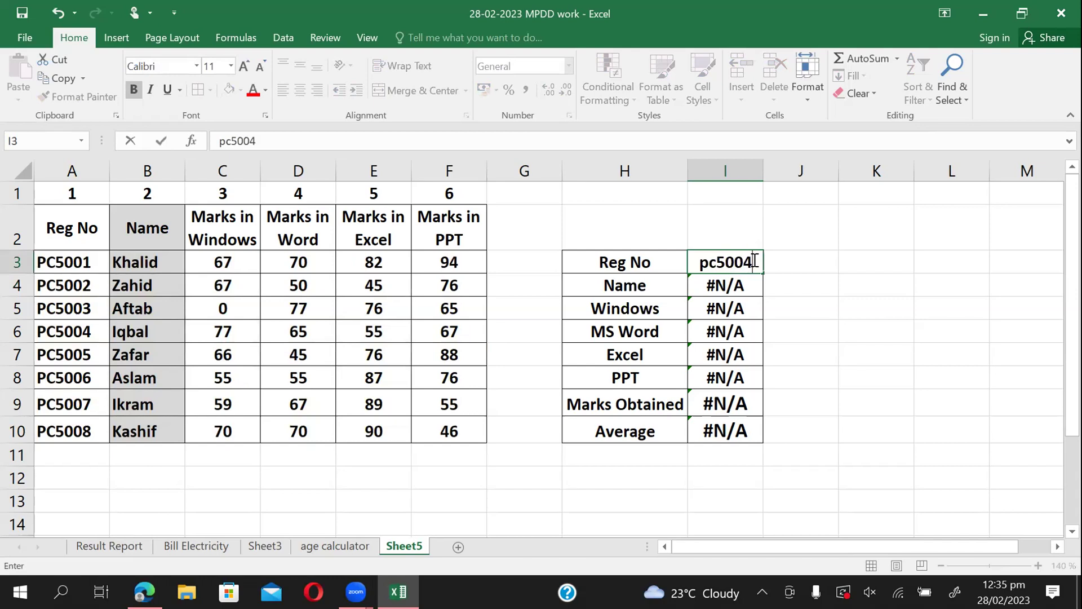
key(Return)
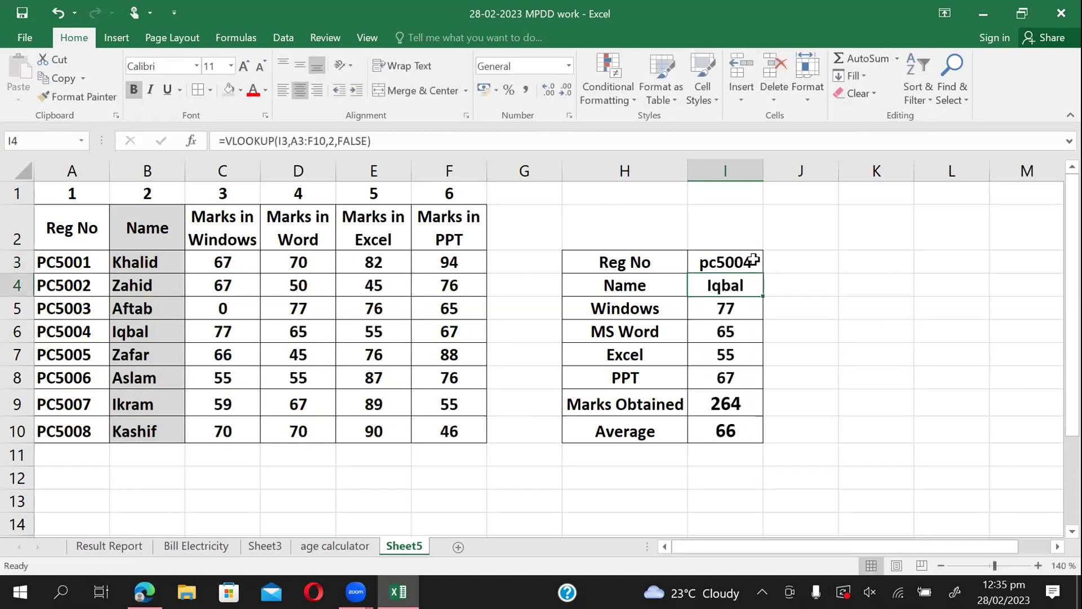
click(726, 262)
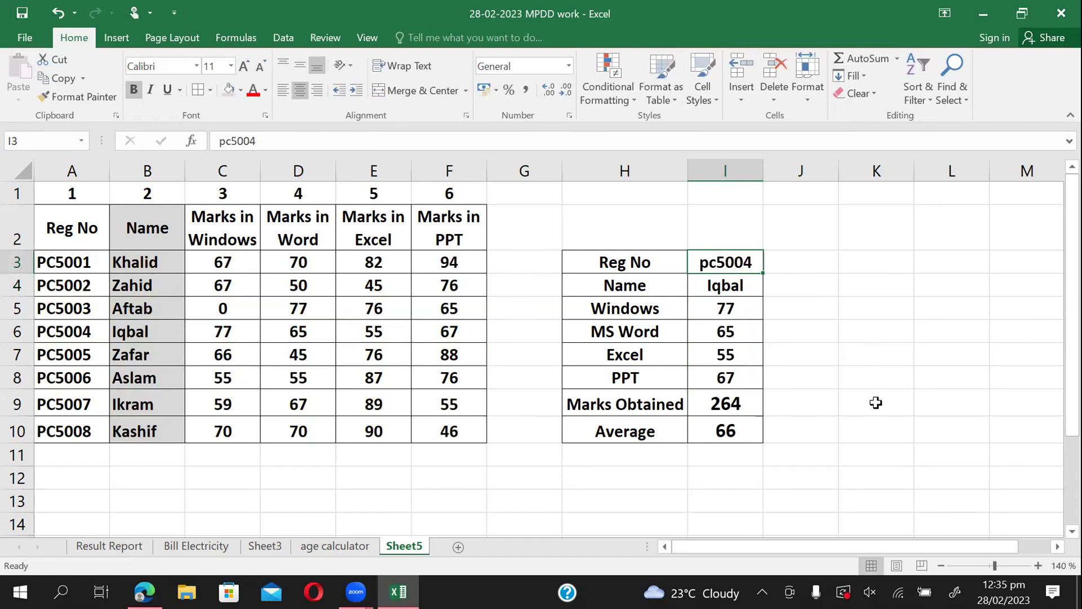
click(844, 299)
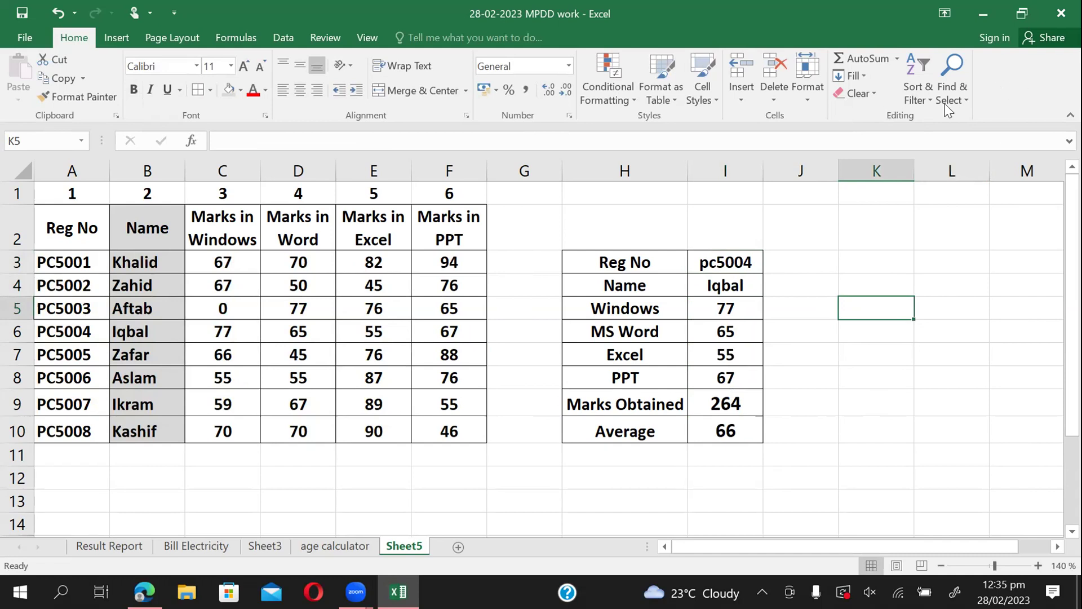
click(815, 370)
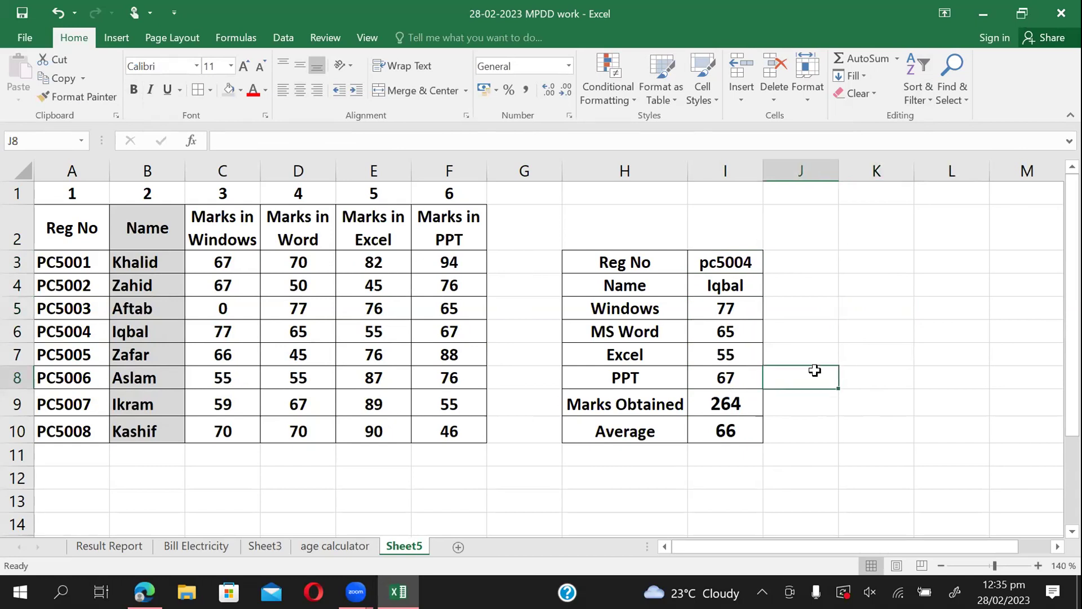
click(459, 478)
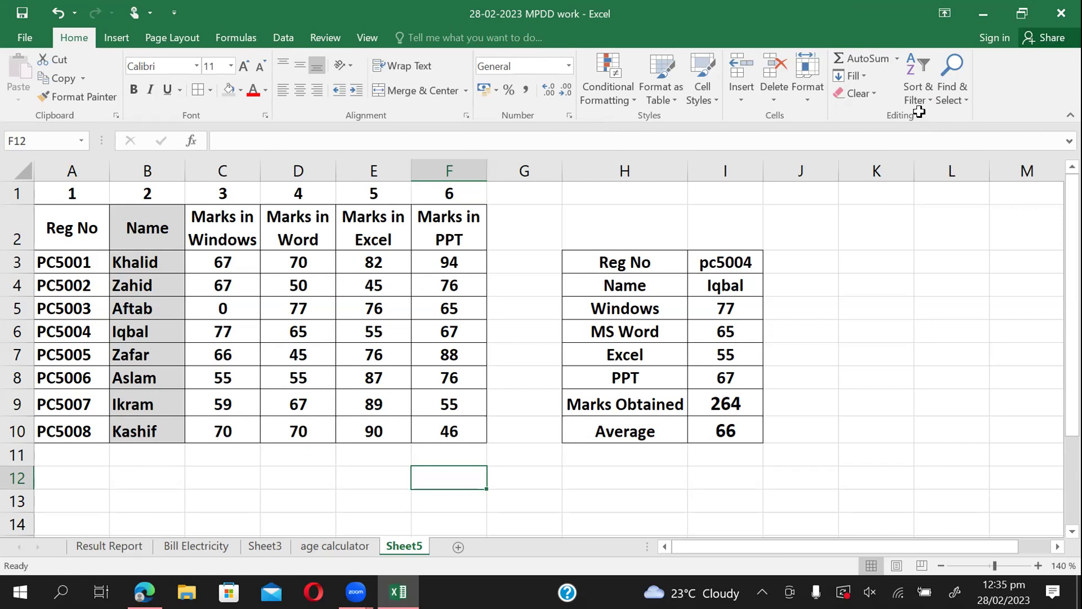
click(801, 355)
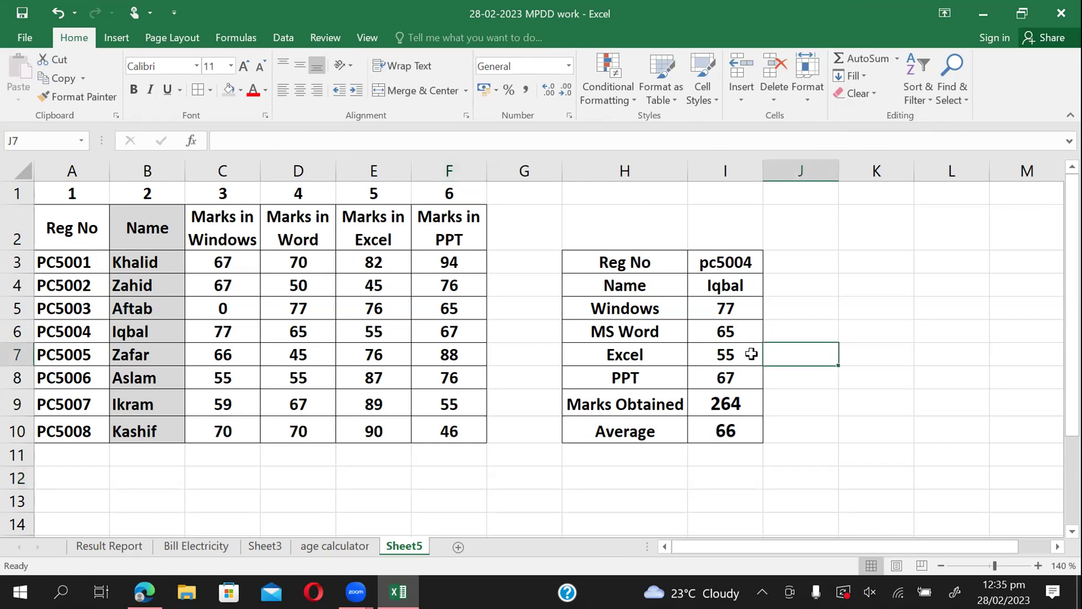
click(261, 474)
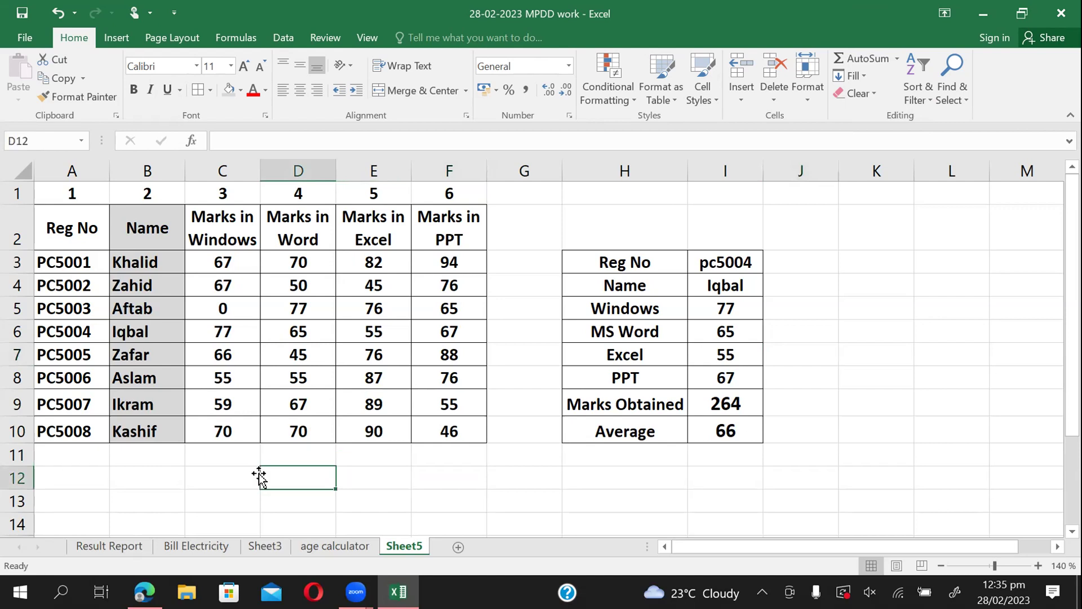
click(60, 475)
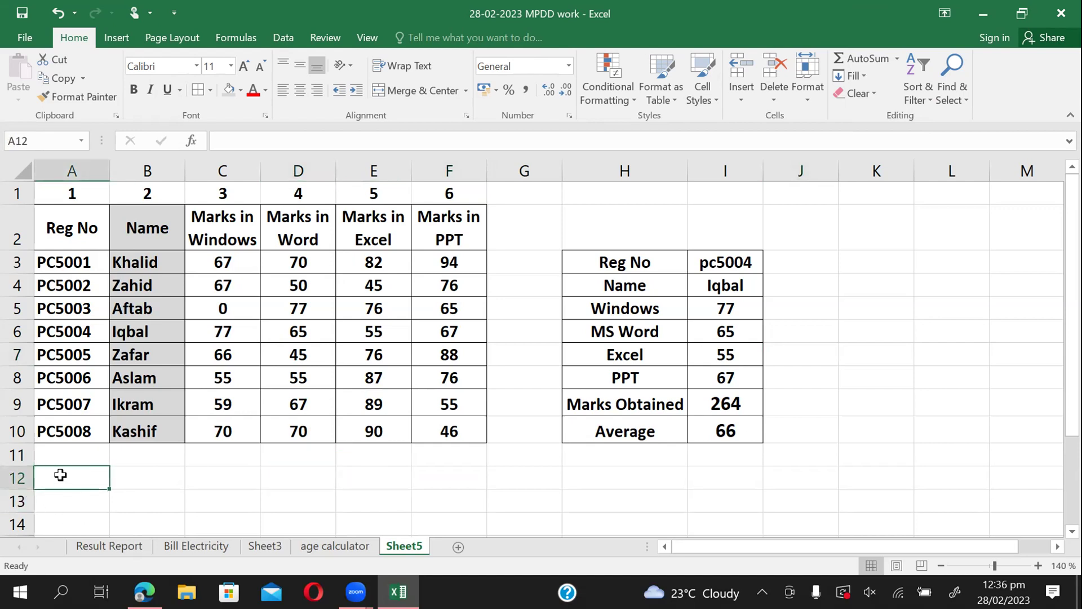
key(ctrl+Down)
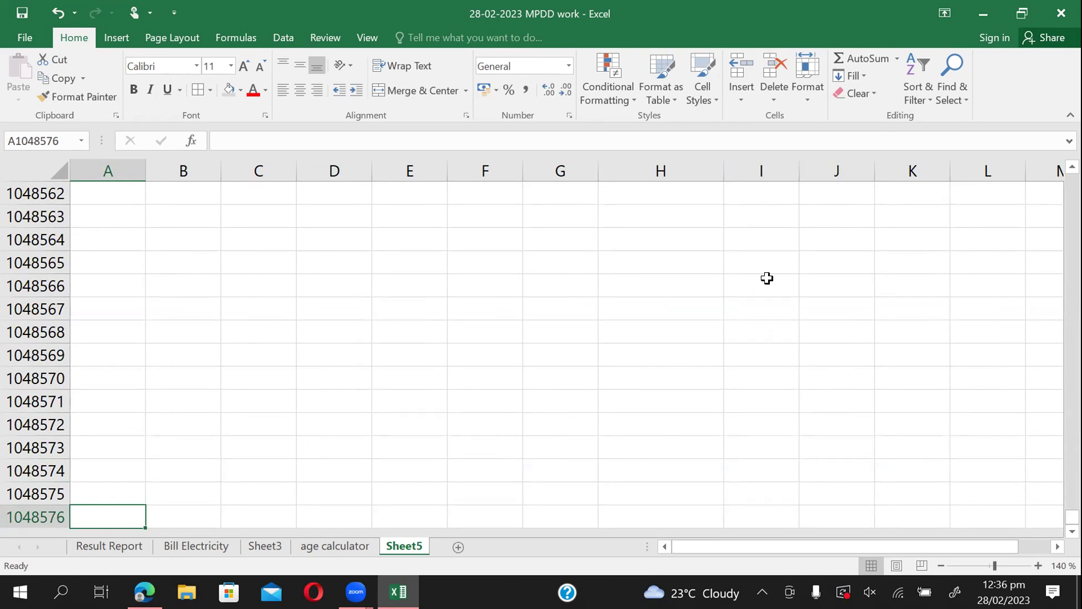
key(ctrl+Up)
key(ctrl+Up)
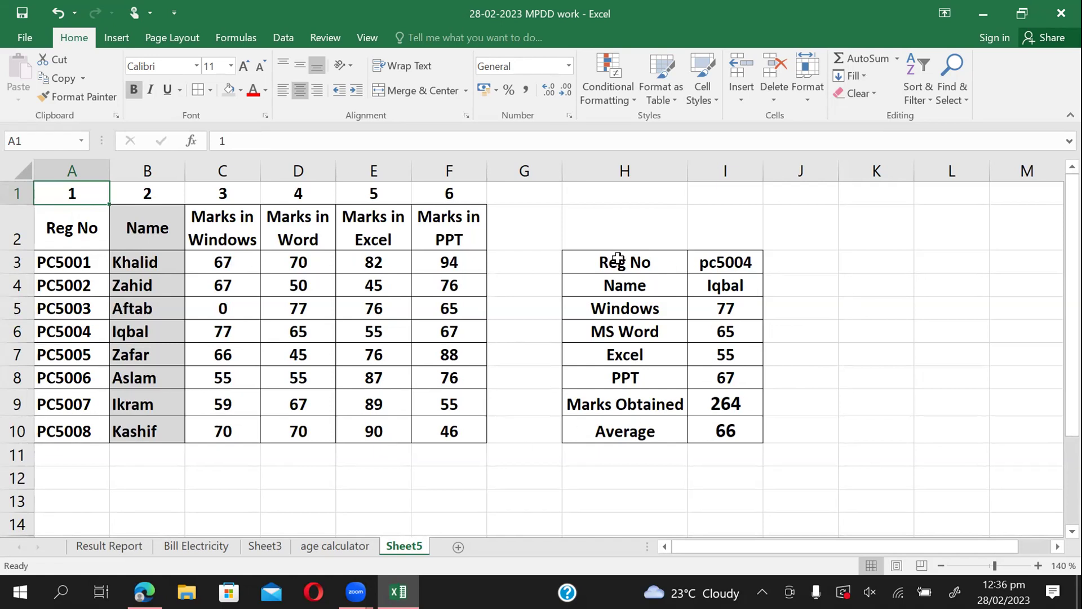
Delete pc5004 from I3 so every lookup field, total and average shows #N/A.
click(749, 262)
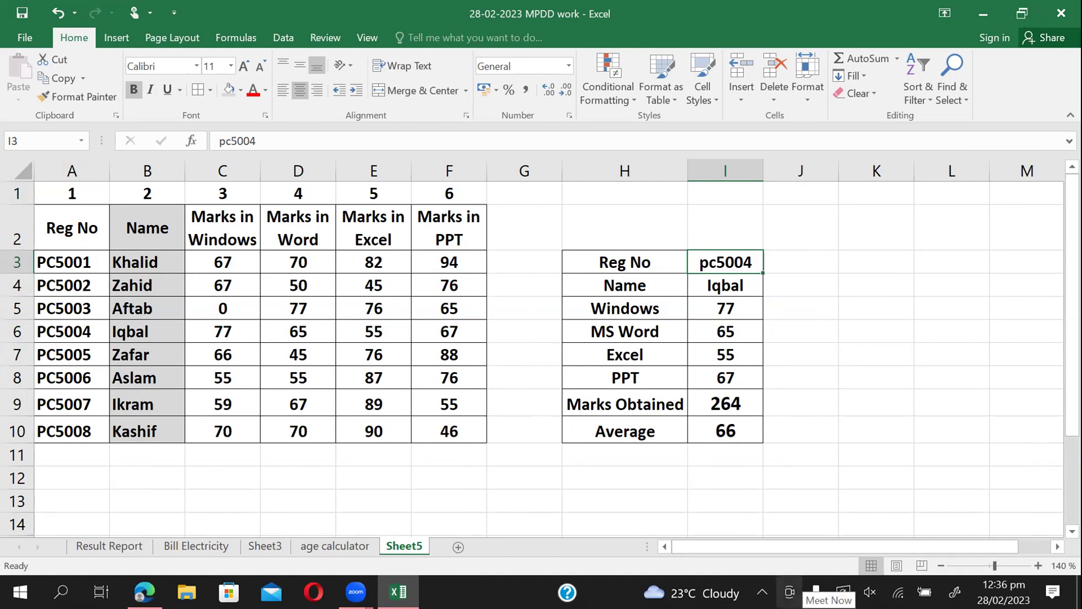
key(Delete)
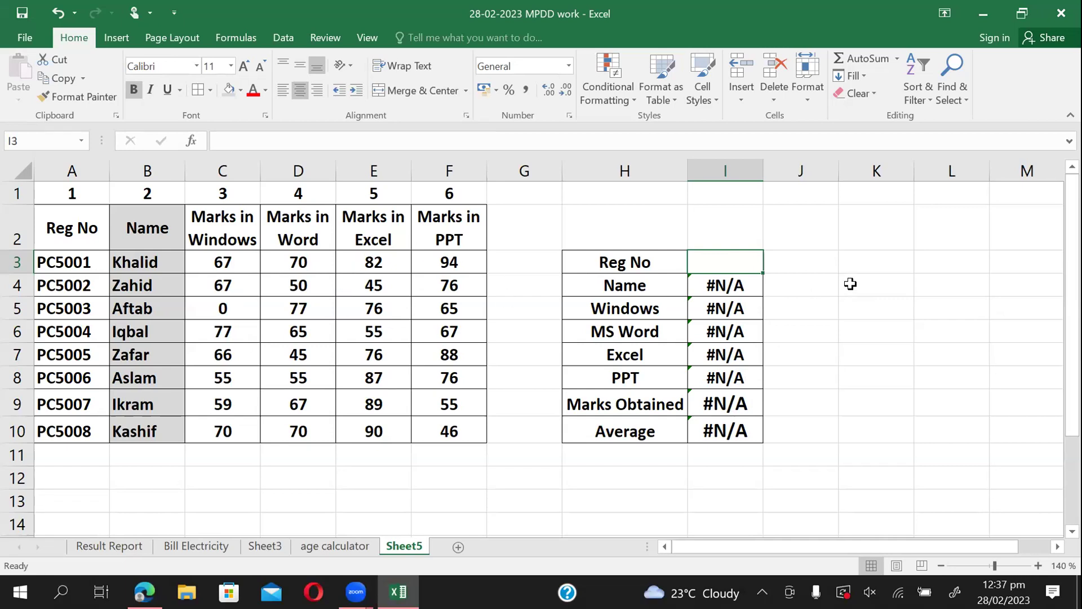
click(640, 299)
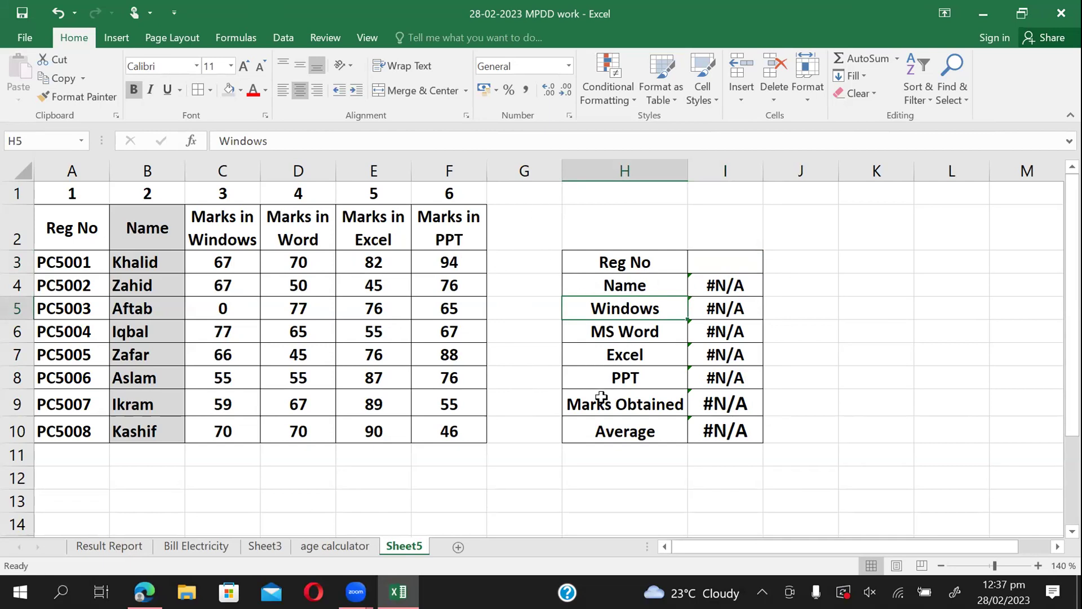
drag(599, 402, 700, 424)
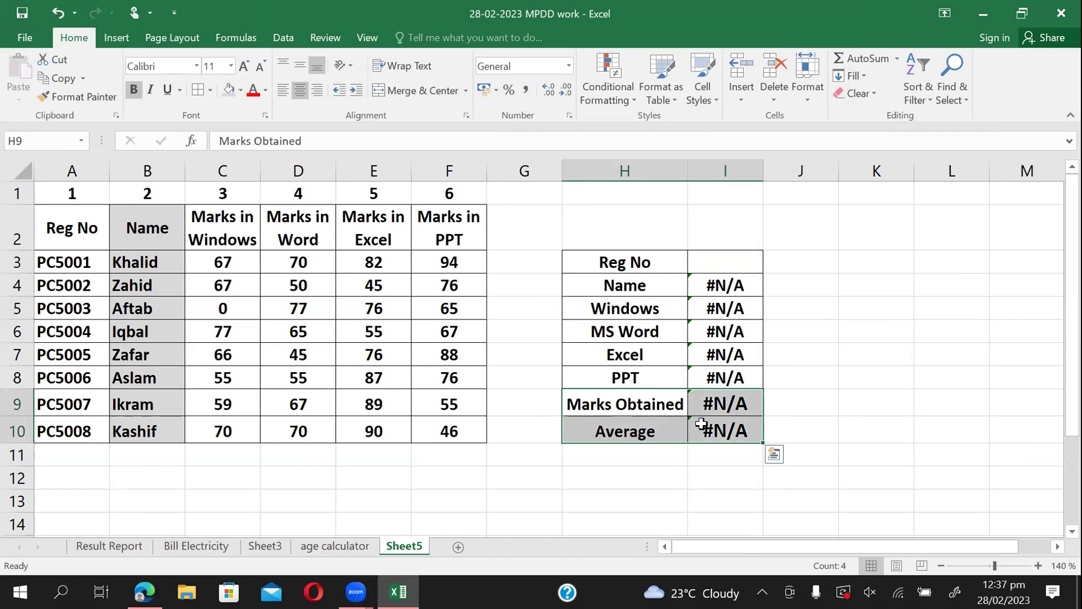
click(701, 424)
click(620, 411)
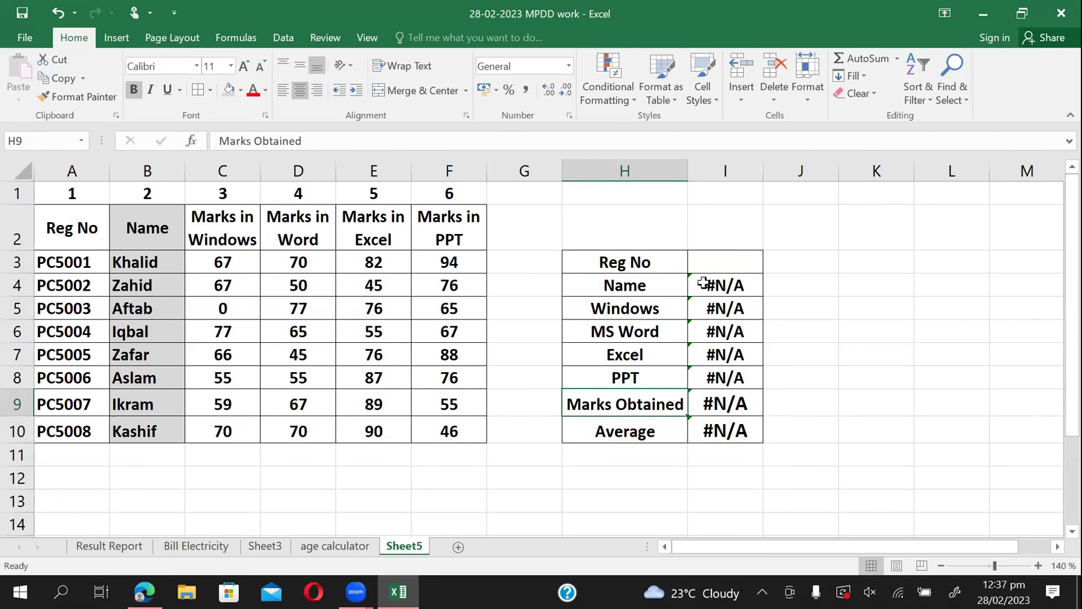
double_click(704, 283)
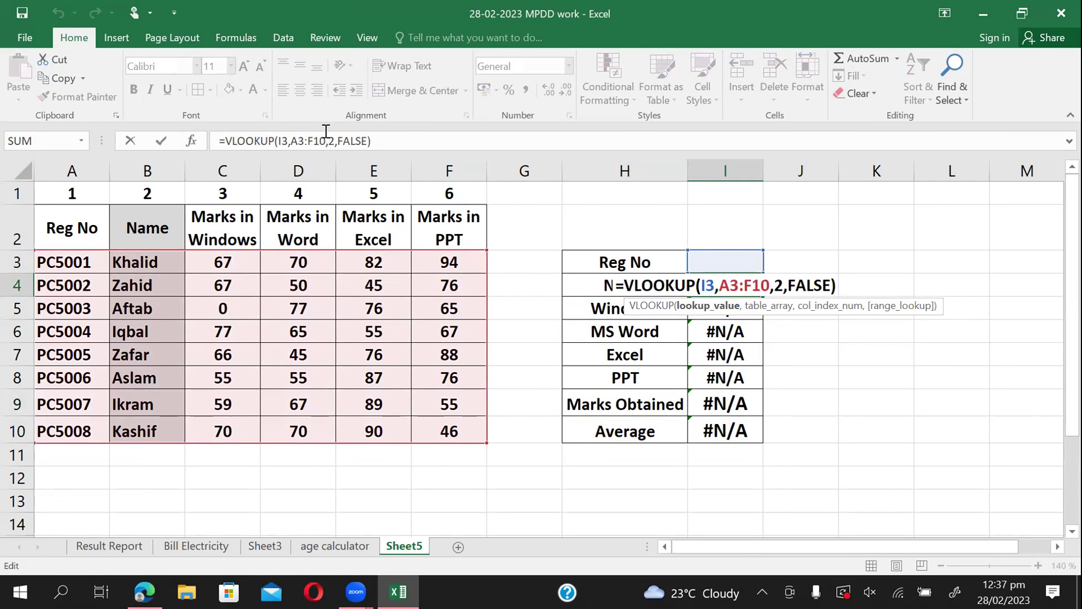
Edit I4's VLOOKUP so its col_index_num changes from 2 to 5.
click(389, 136)
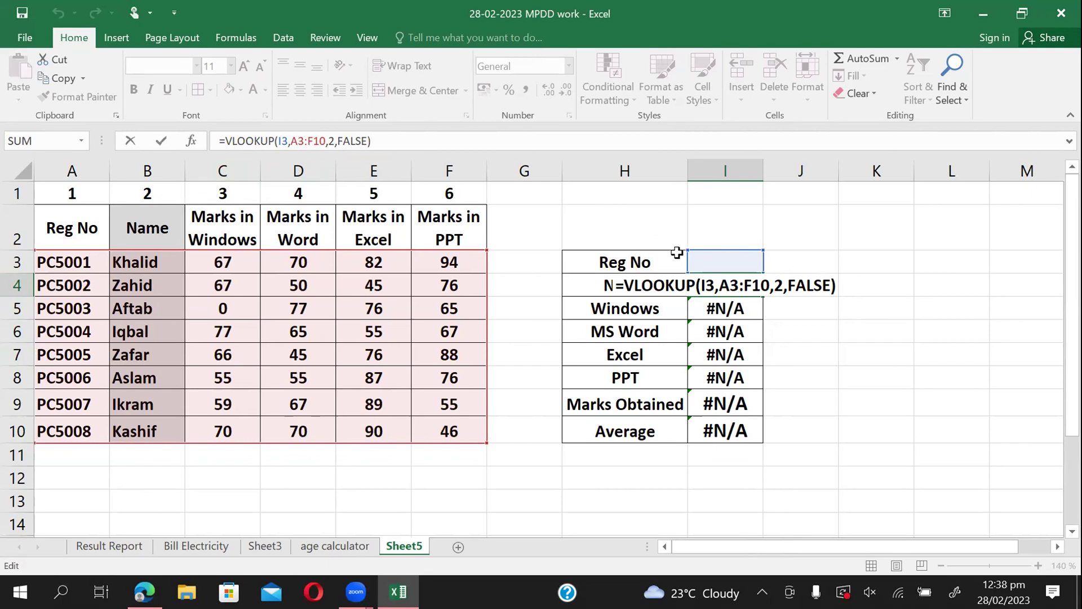
click(775, 285)
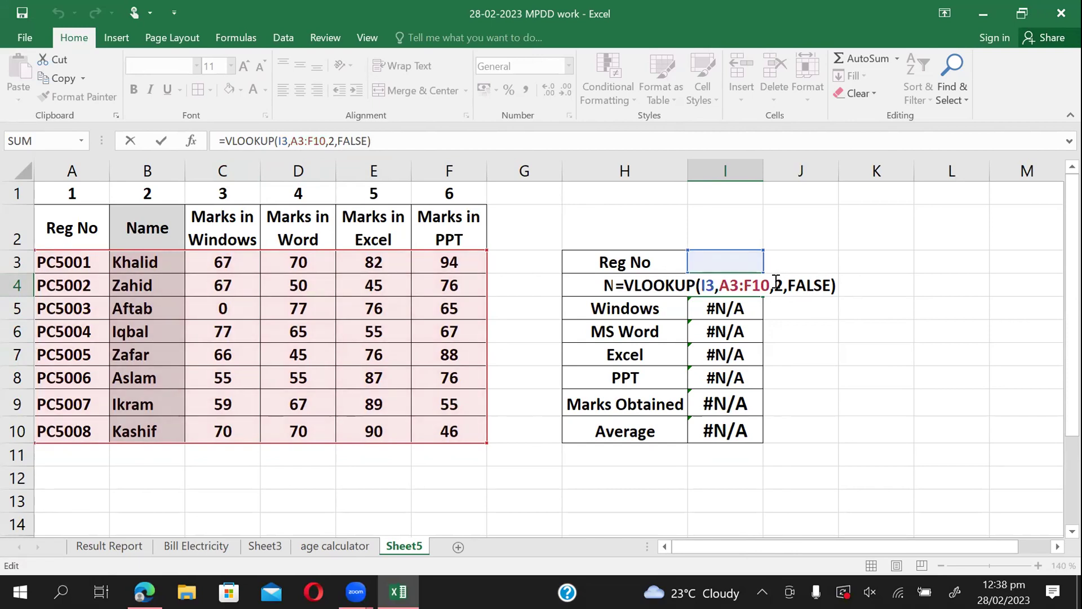
key(Delete)
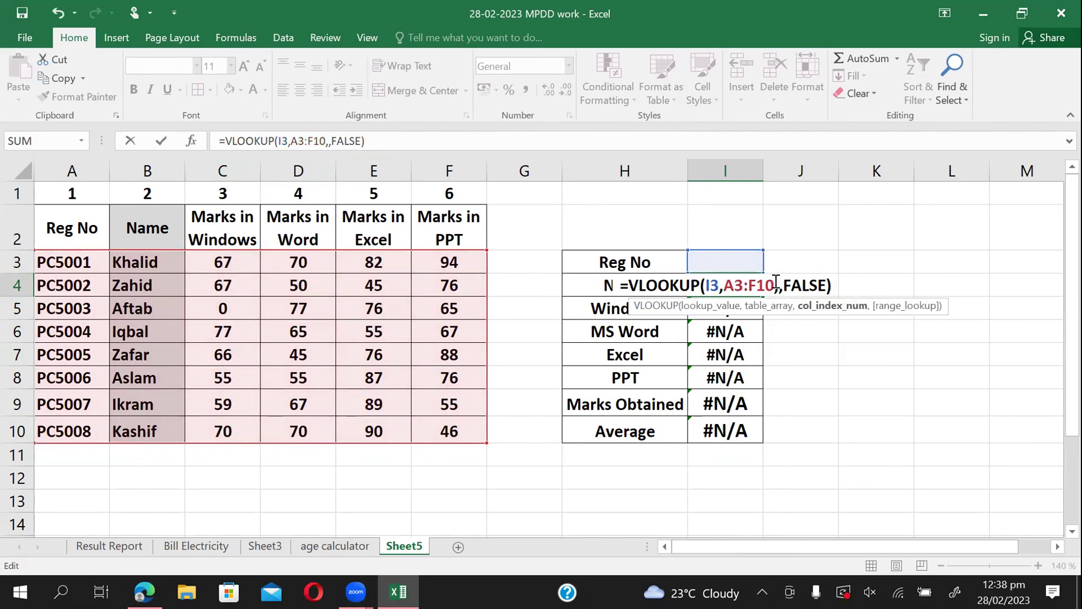
text(5)
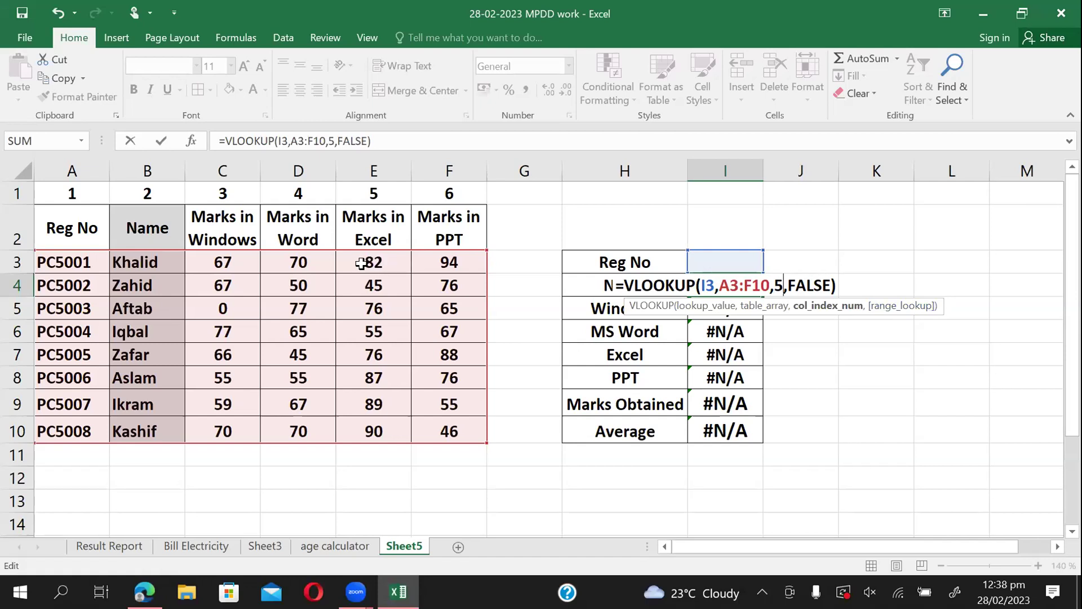
key(Return)
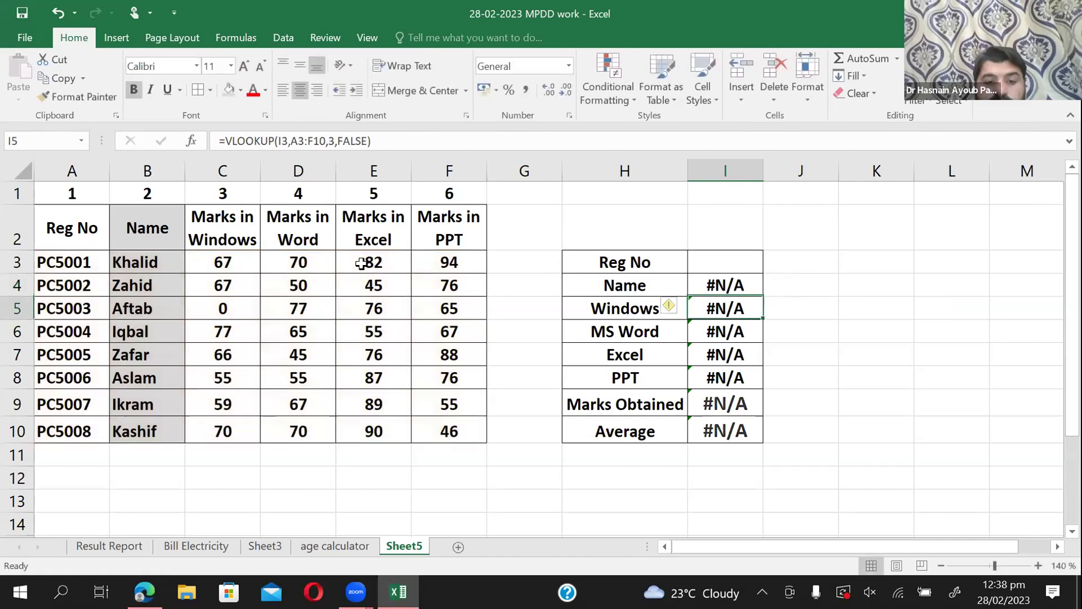
Enter pc5001, then correct the Reg No to pc5003, giving total 294 and average 73.5.
click(736, 259)
text(pc)
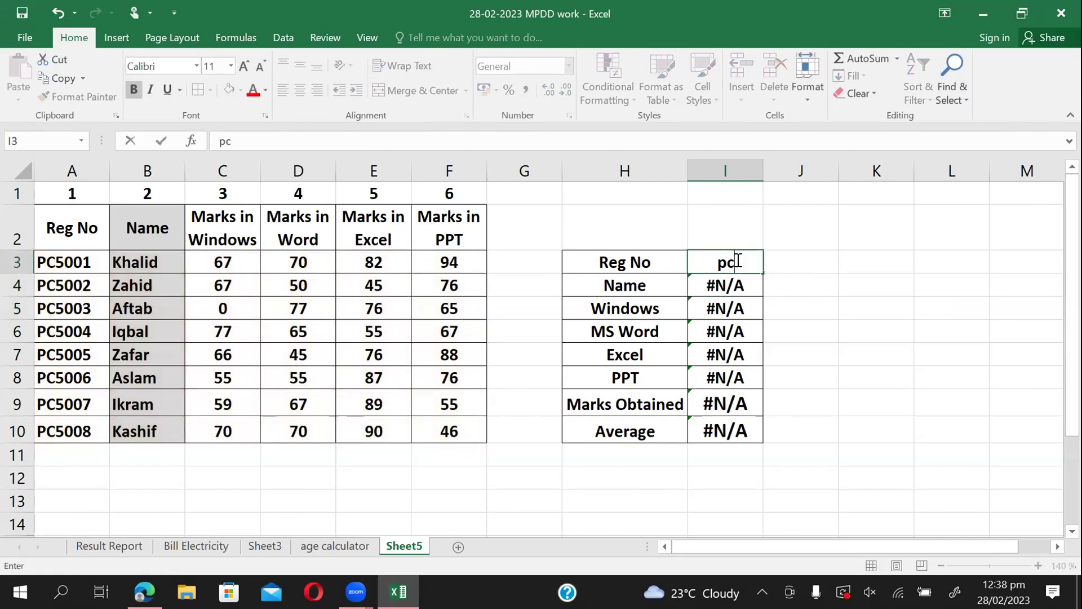
text(5001)
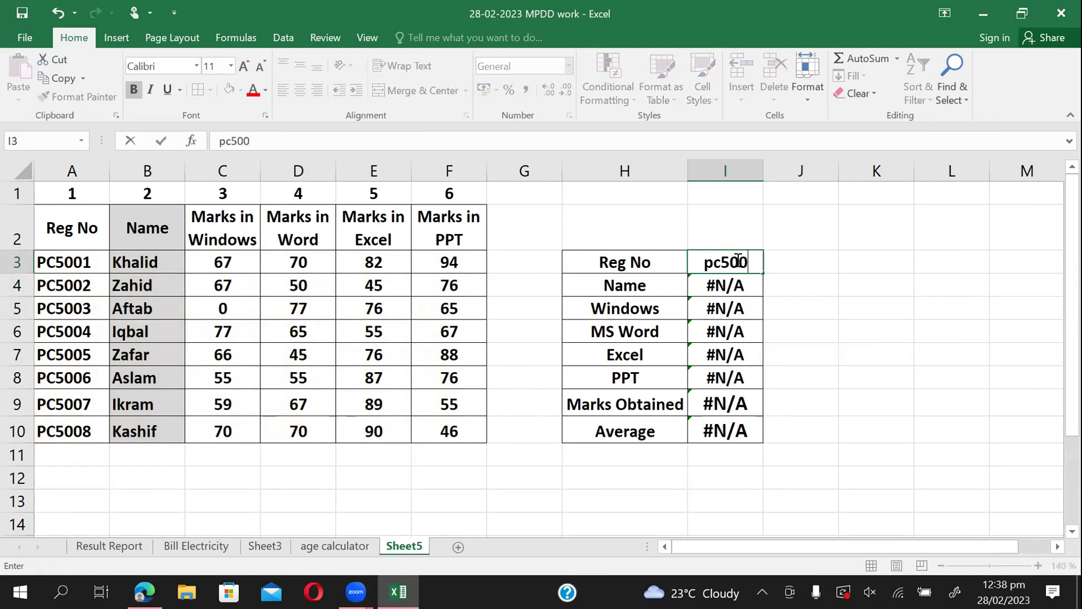
click(721, 286)
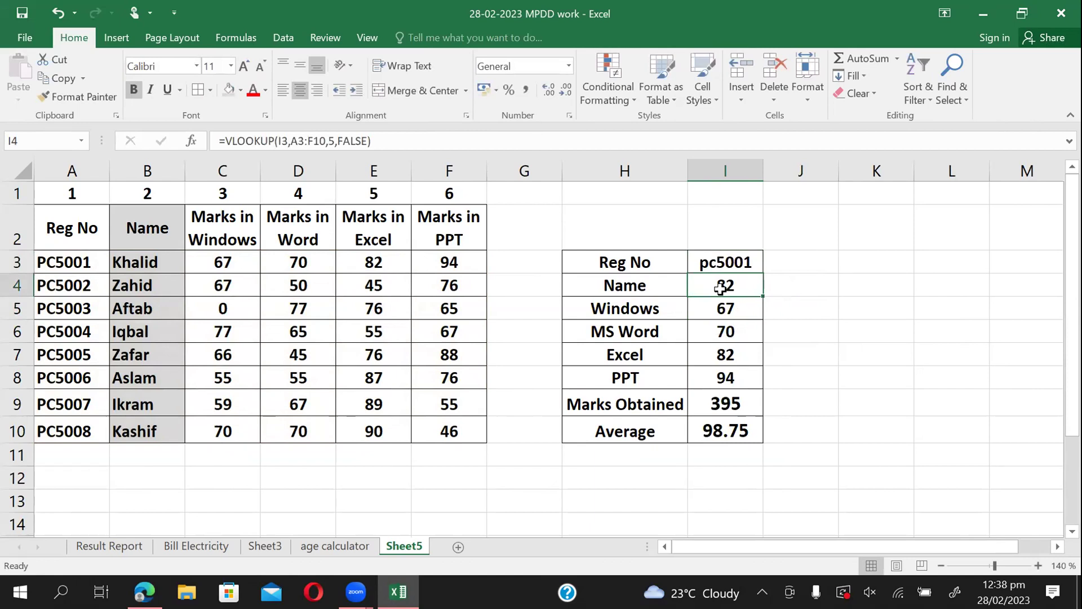
double_click(753, 263)
key(BackSpace)
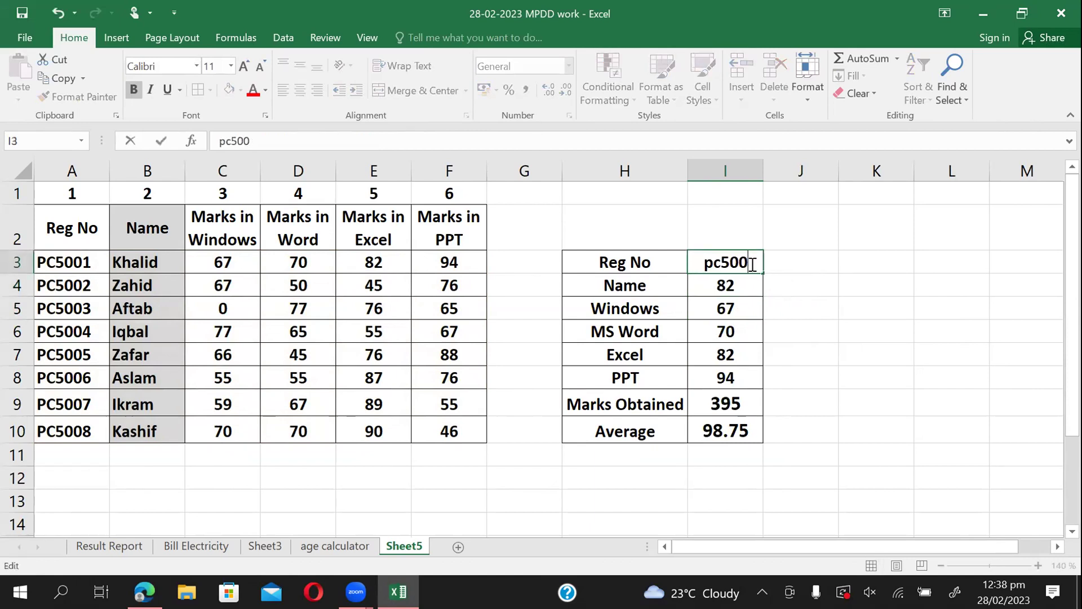
text(3)
key(ctrl+Return)
key(Return)
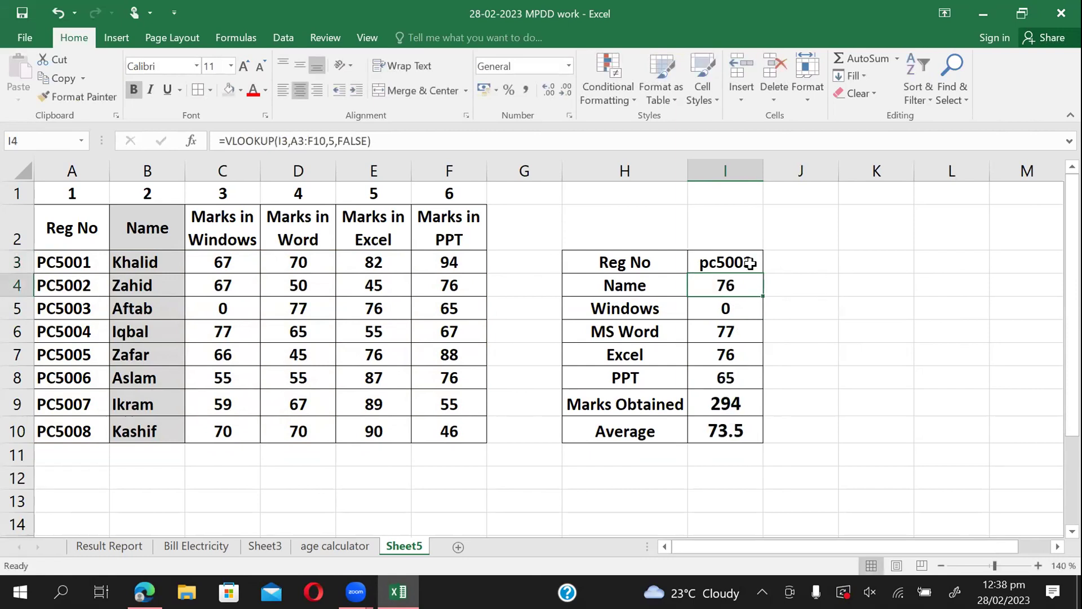
double_click(727, 288)
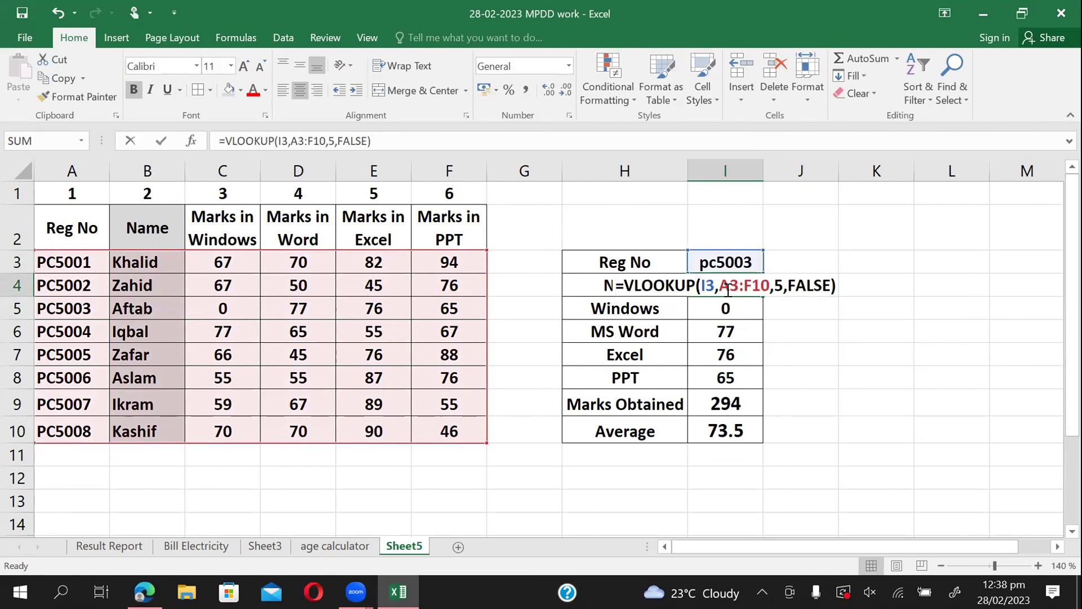
click(776, 284)
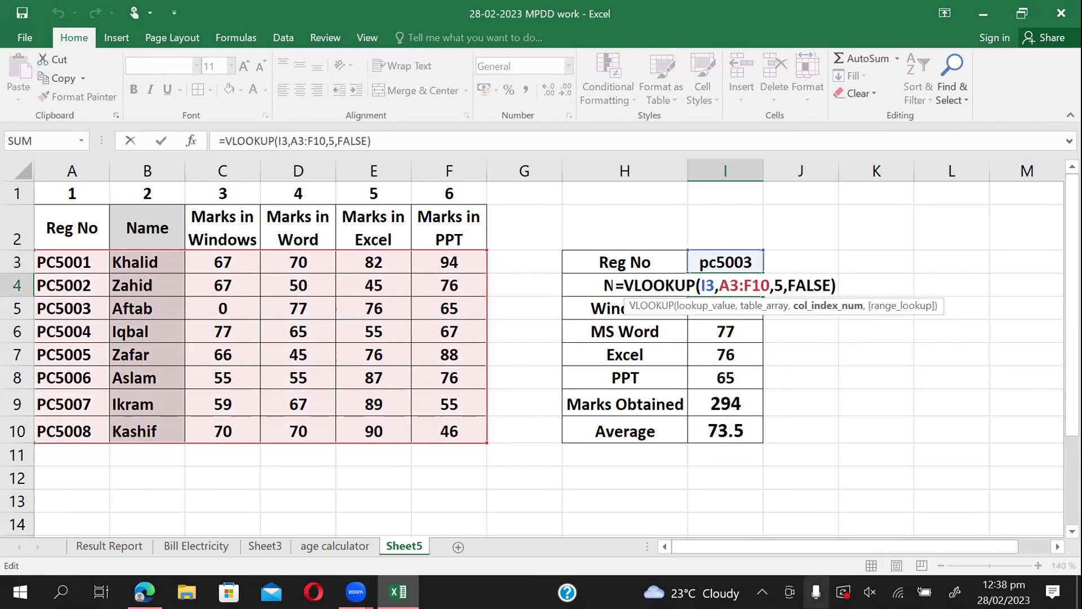
Change the column index in I4's VLOOKUP from 5 back to 2 to restore the Name lookup.
key(Delete)
text(2)
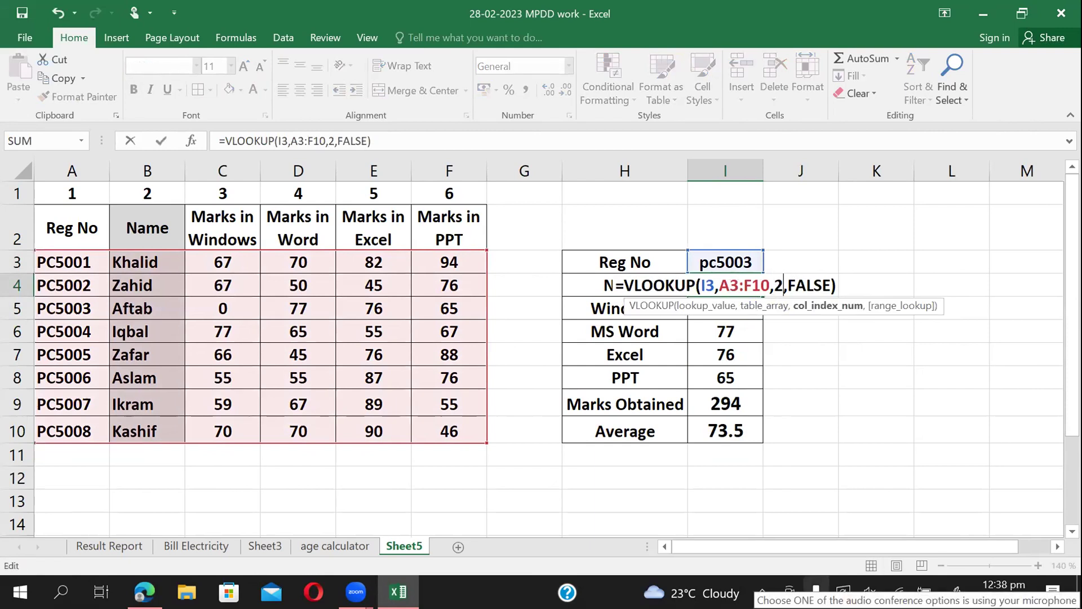
key(Return)
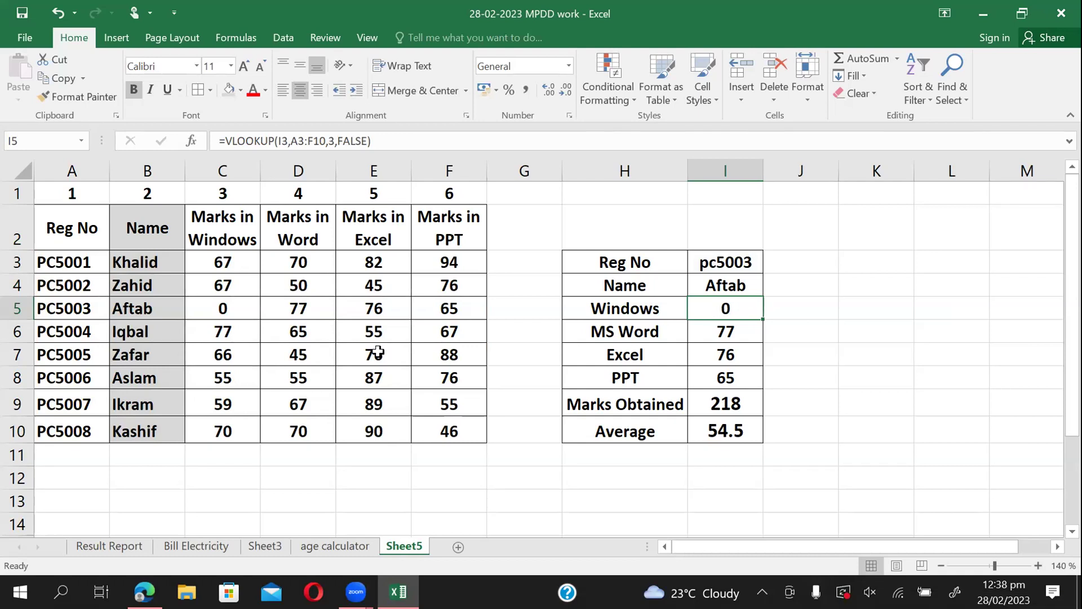
Set PC5003's Windows mark in C5 to 75.
click(226, 303)
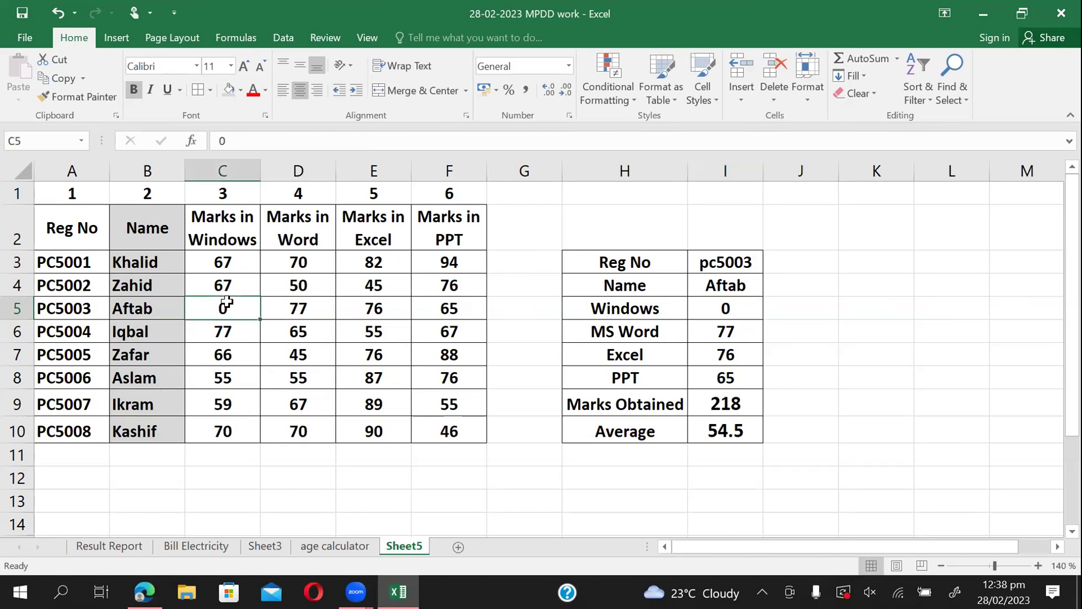
text(75)
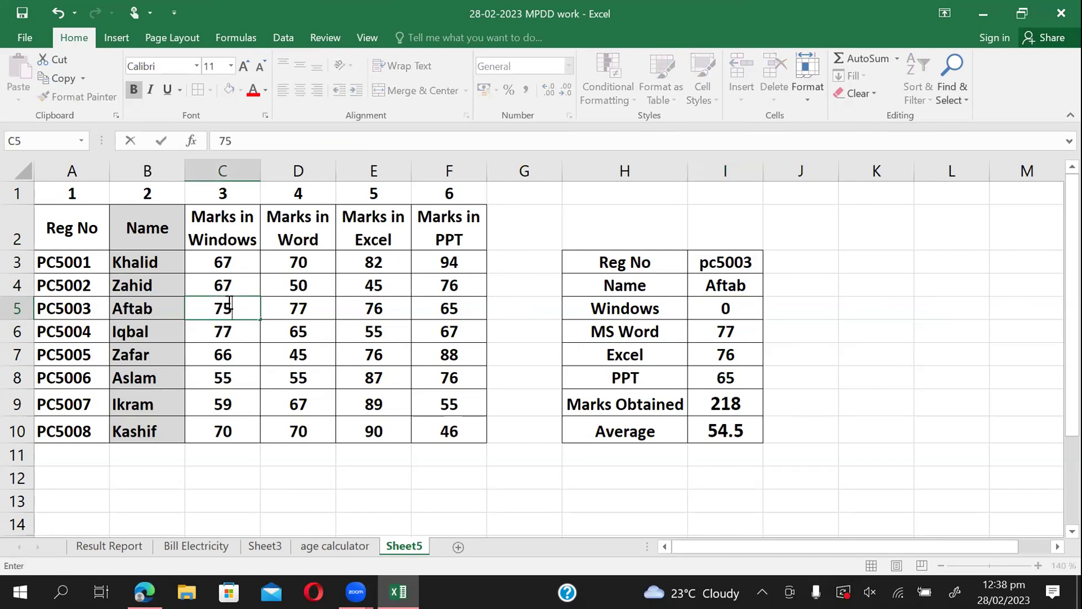
key(Return)
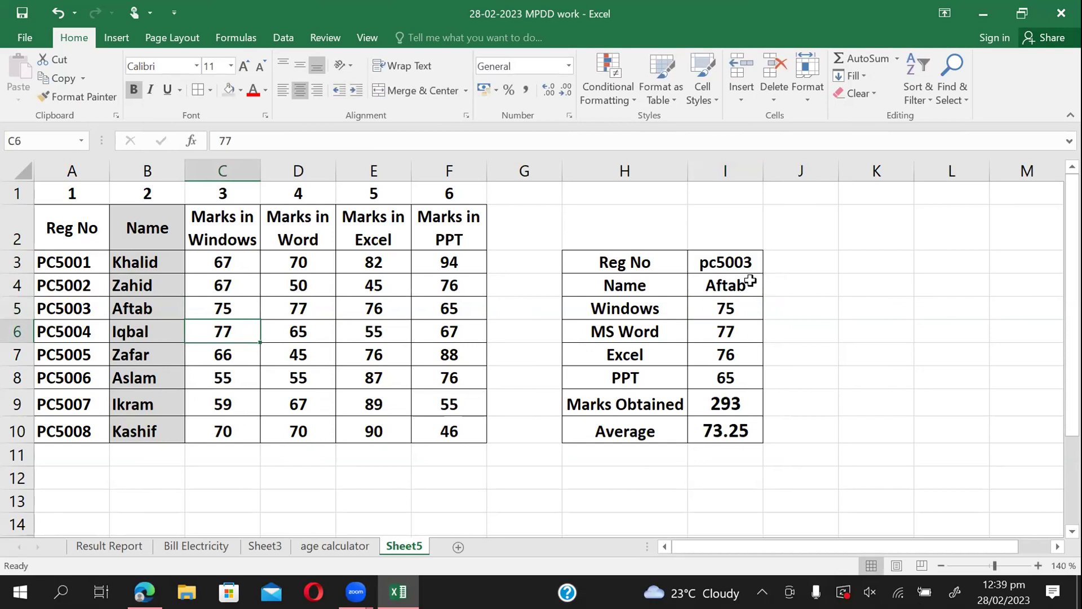
click(724, 285)
double_click(724, 284)
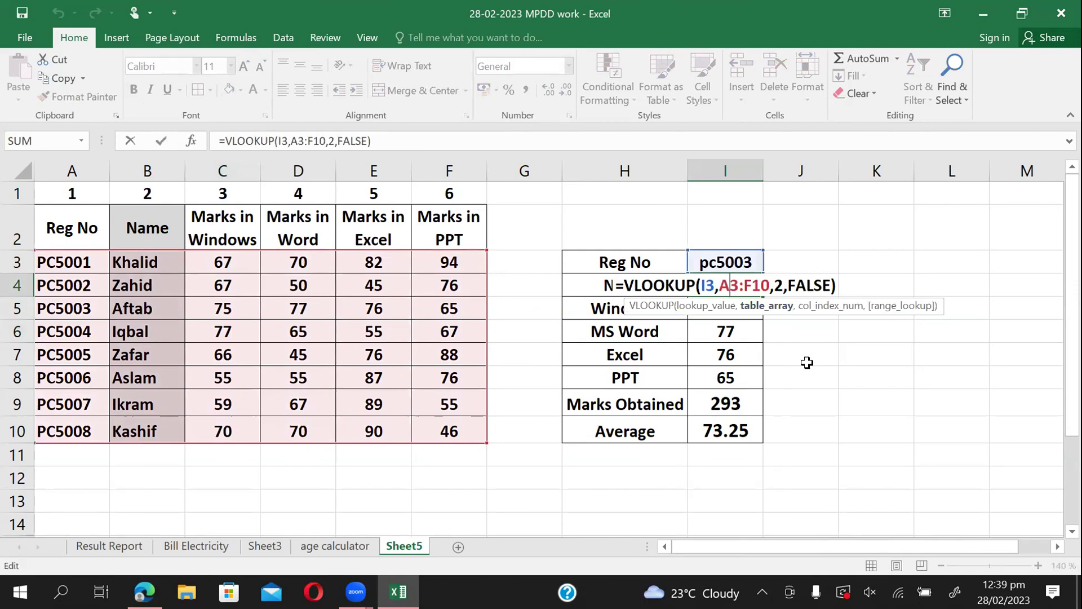
key(Escape)
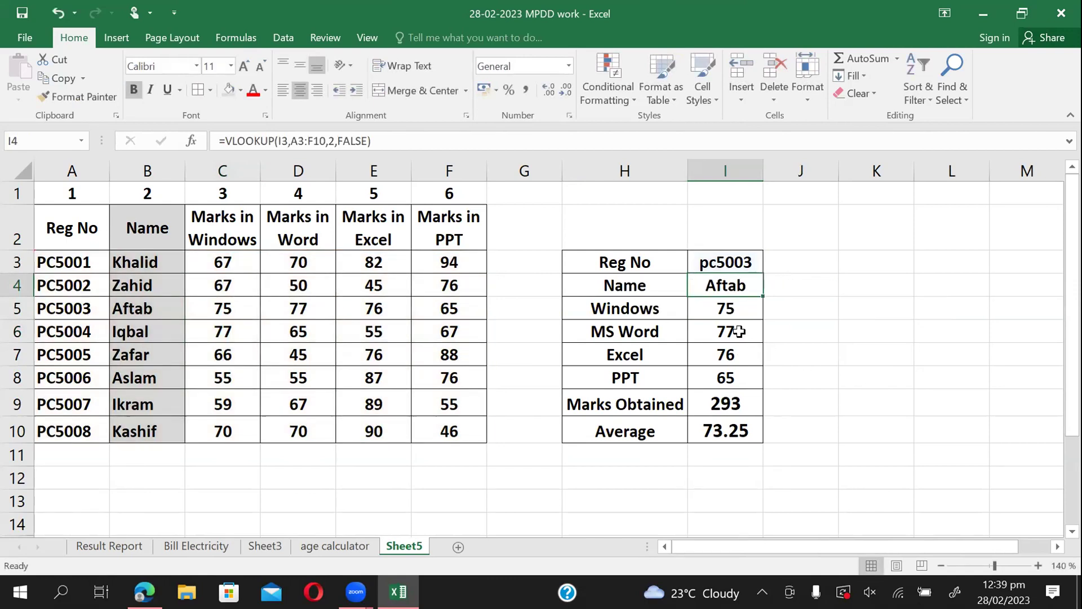
double_click(743, 310)
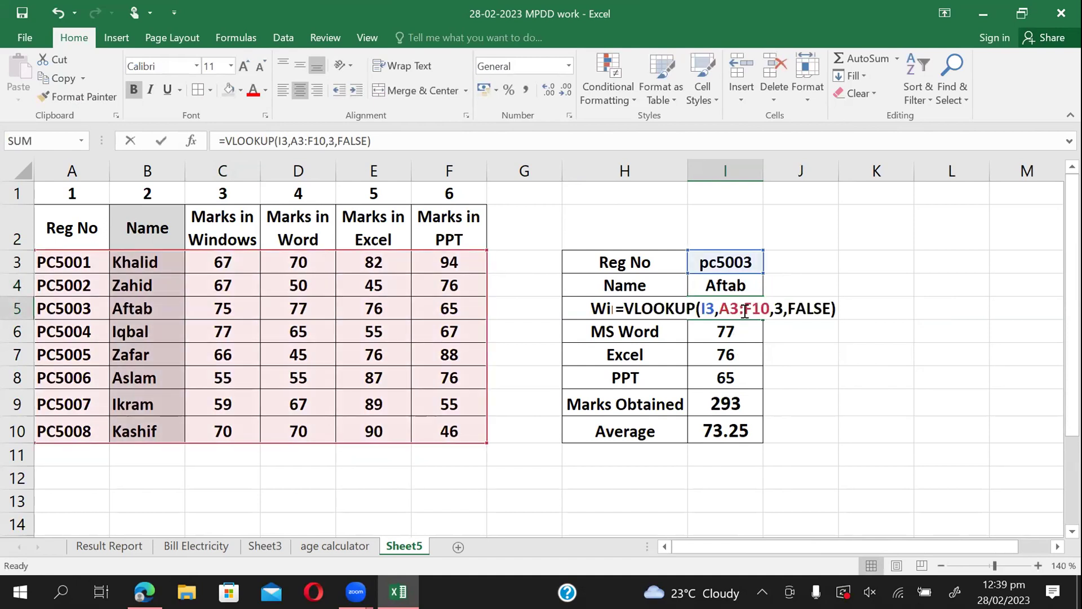
key(Escape)
double_click(730, 334)
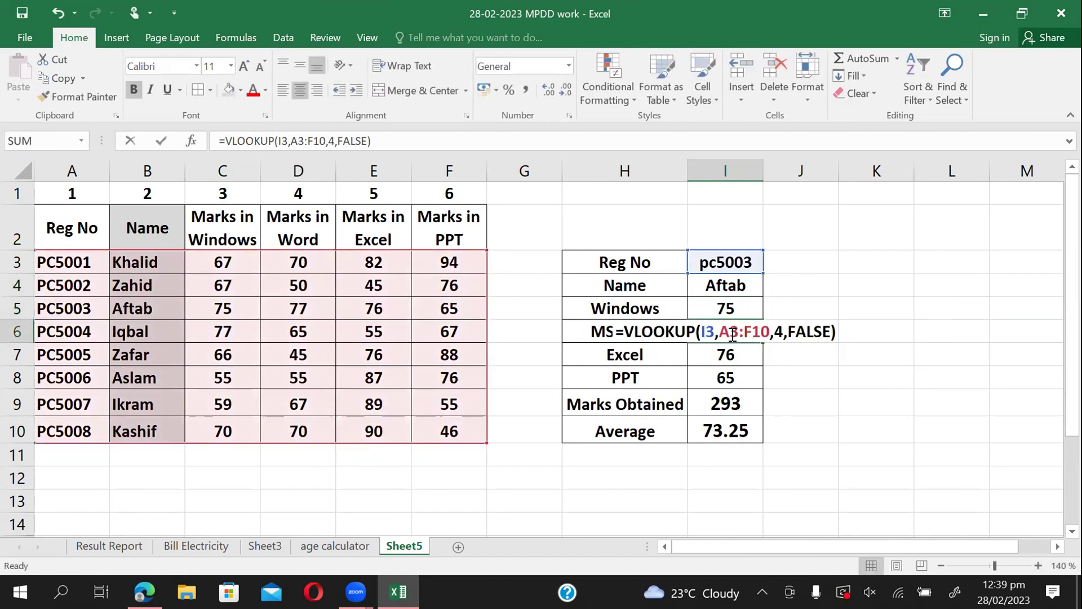
key(Escape)
double_click(724, 354)
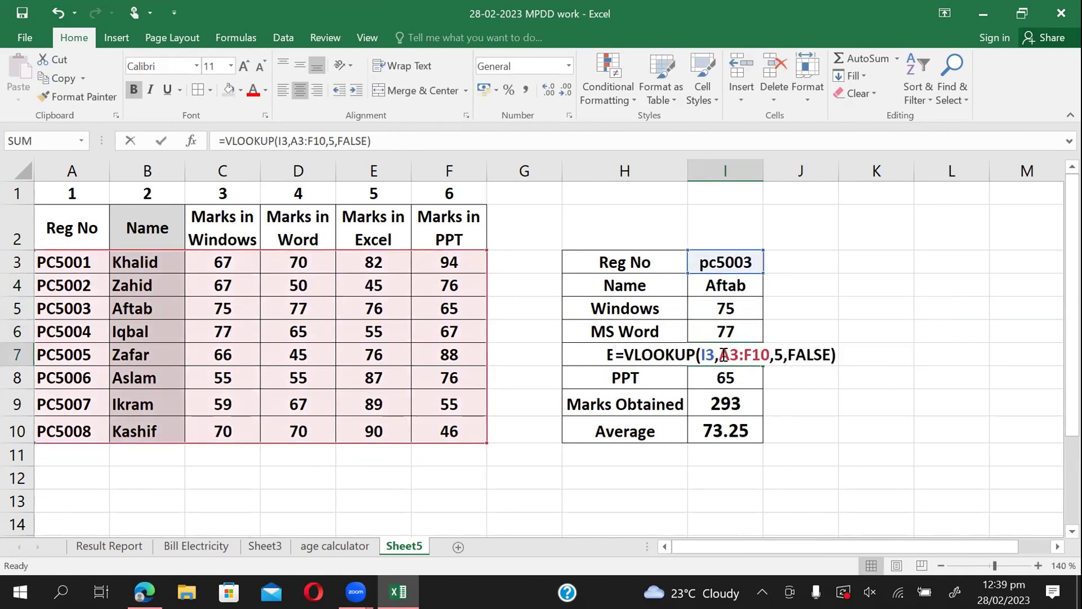
key(Escape)
double_click(728, 384)
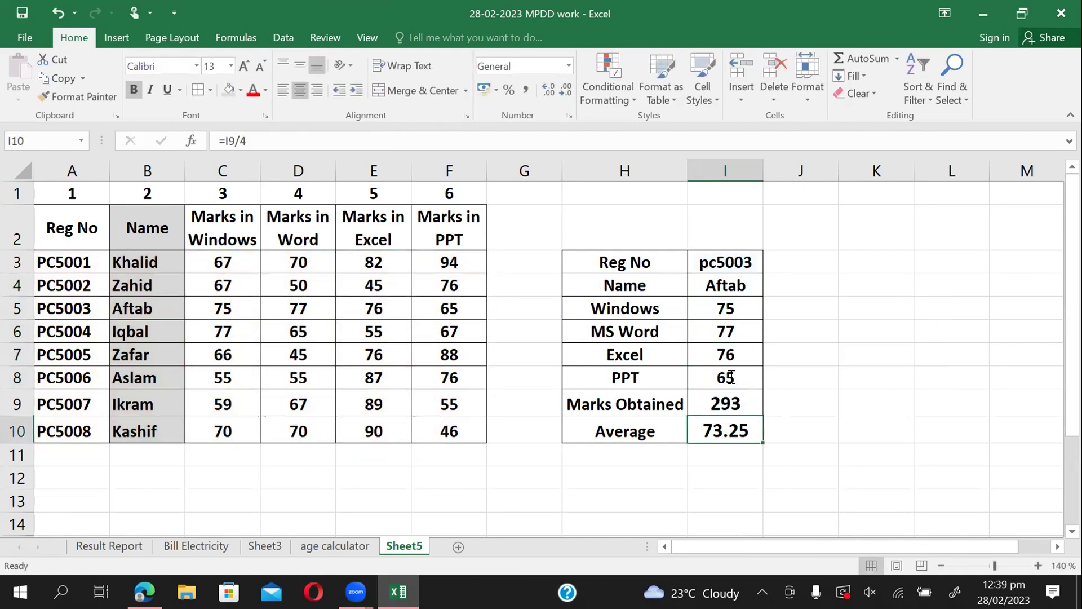
double_click(728, 376)
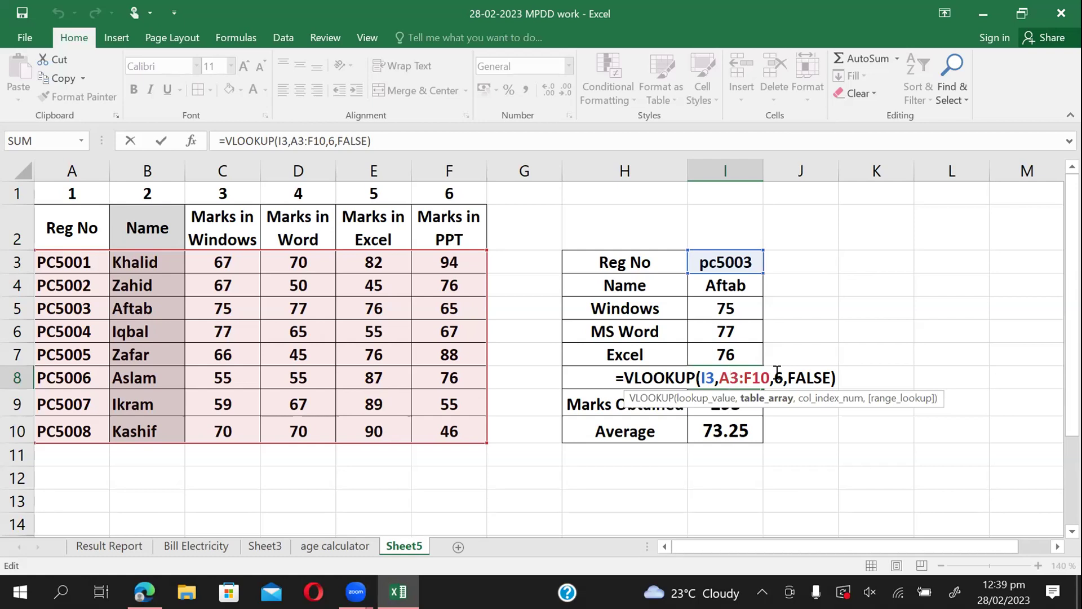
key(ctrl+Return)
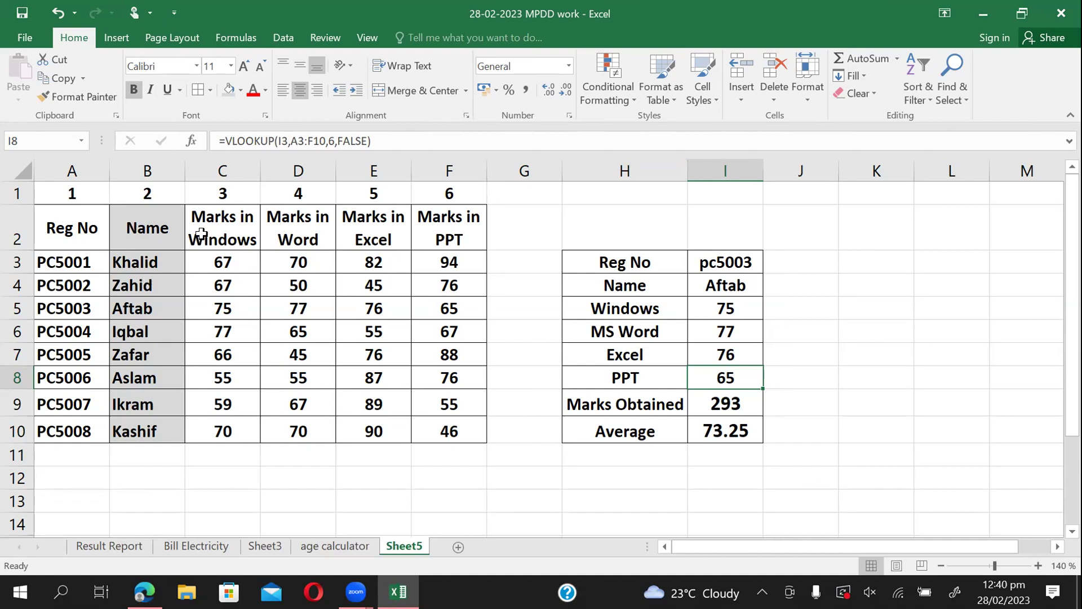
click(146, 218)
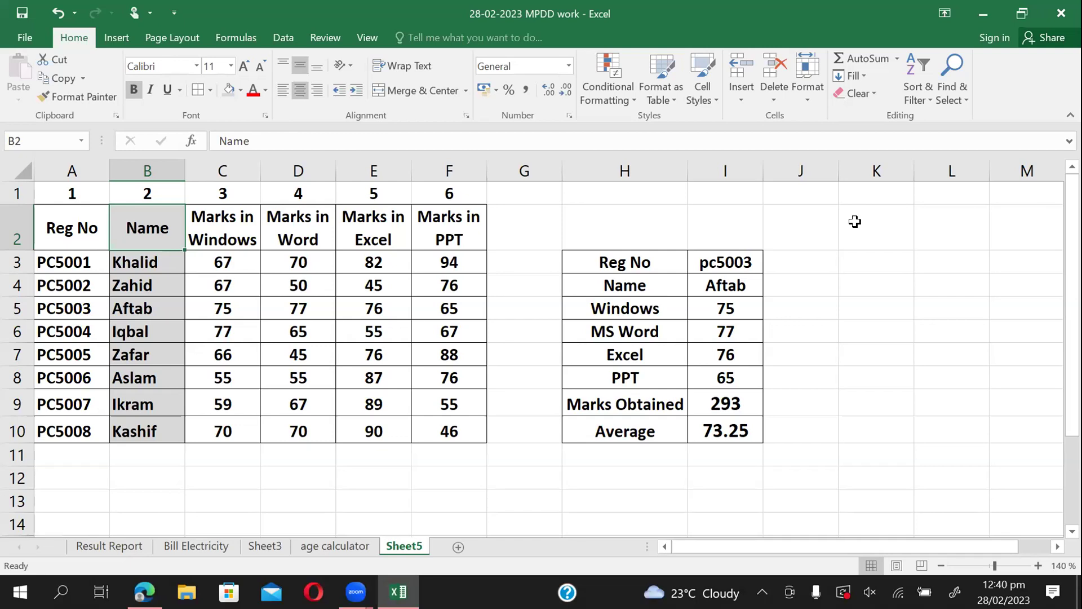
double_click(712, 282)
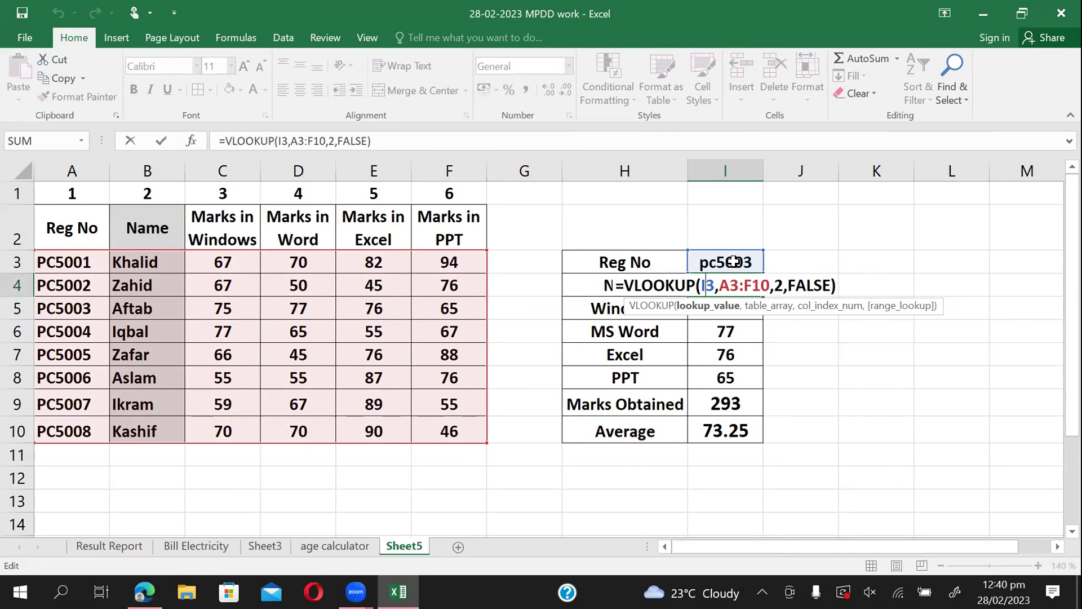
key(ctrl+Return)
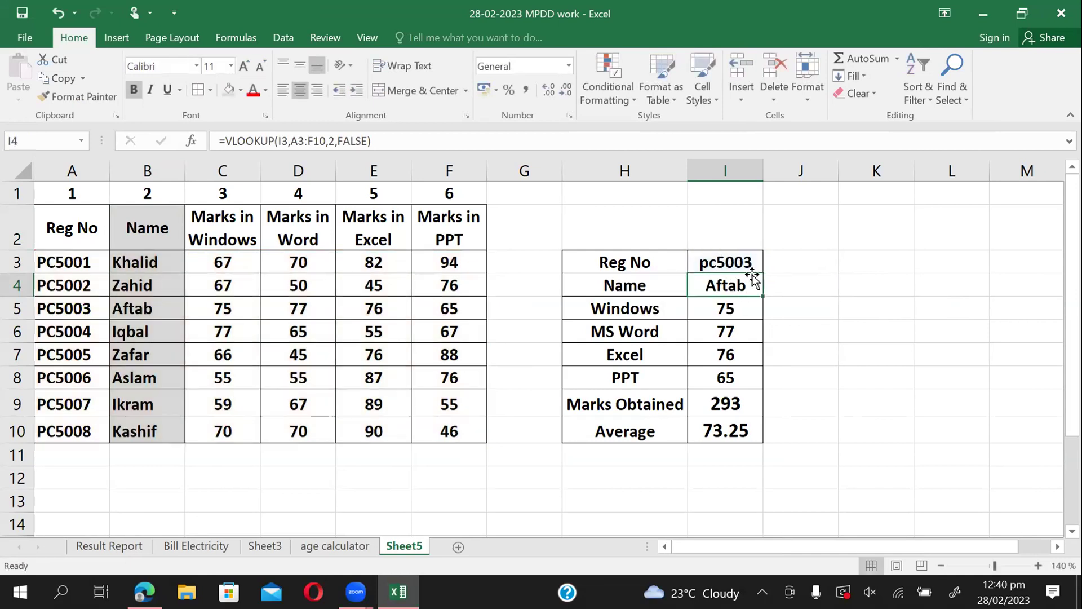
click(747, 263)
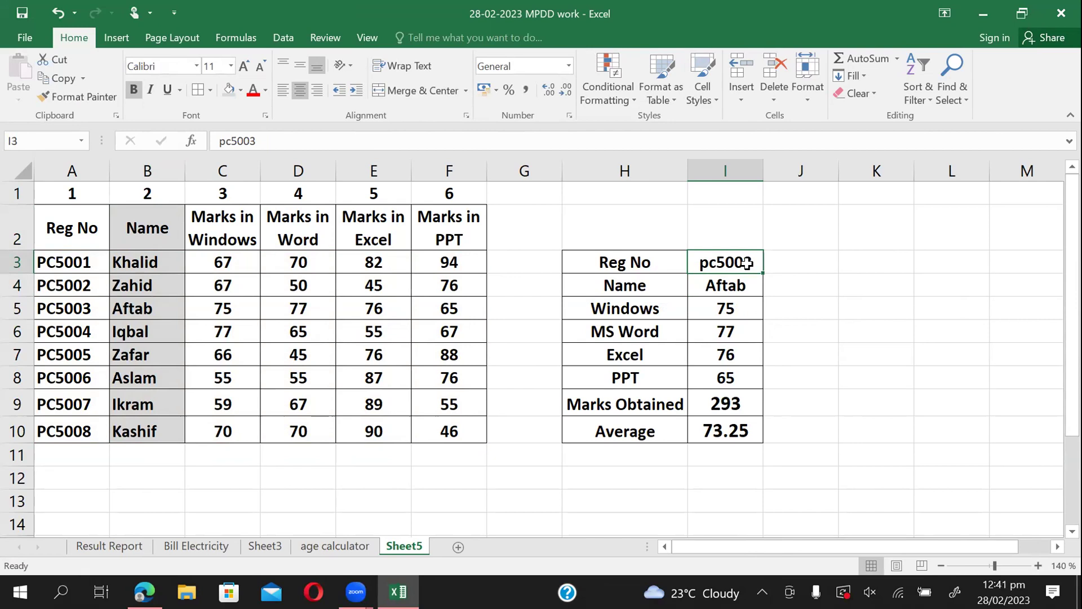
click(612, 403)
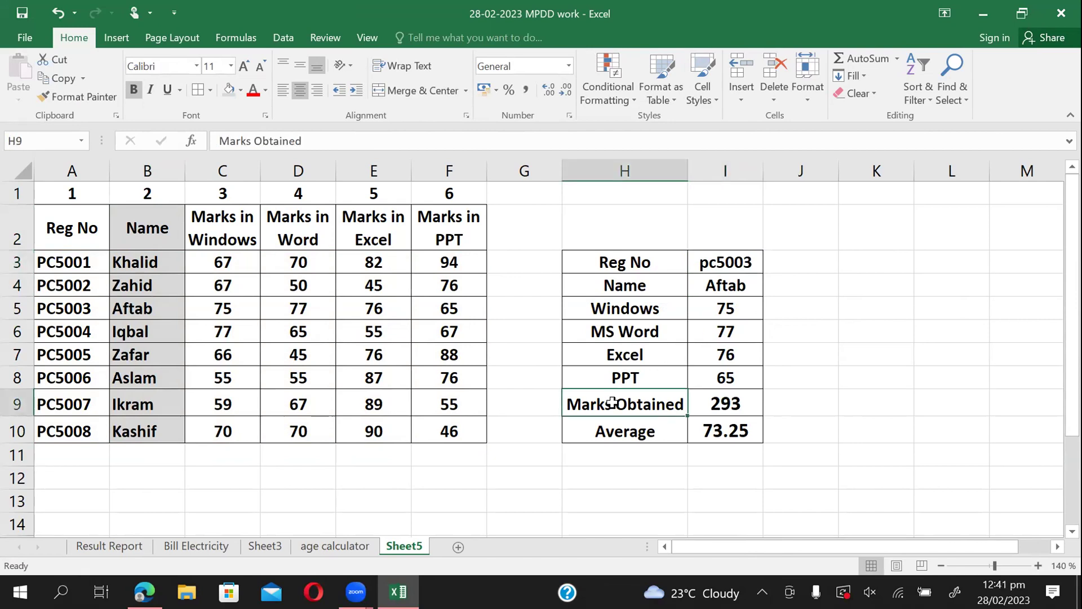
click(631, 428)
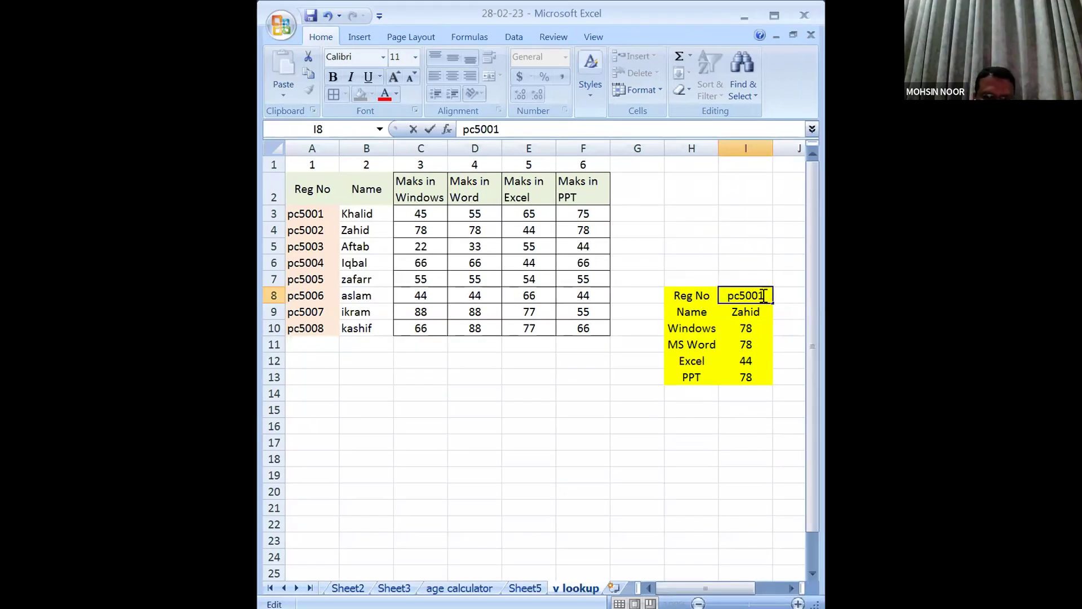
Change the Reg No in I8 to pc5002.
key(BackSpace)
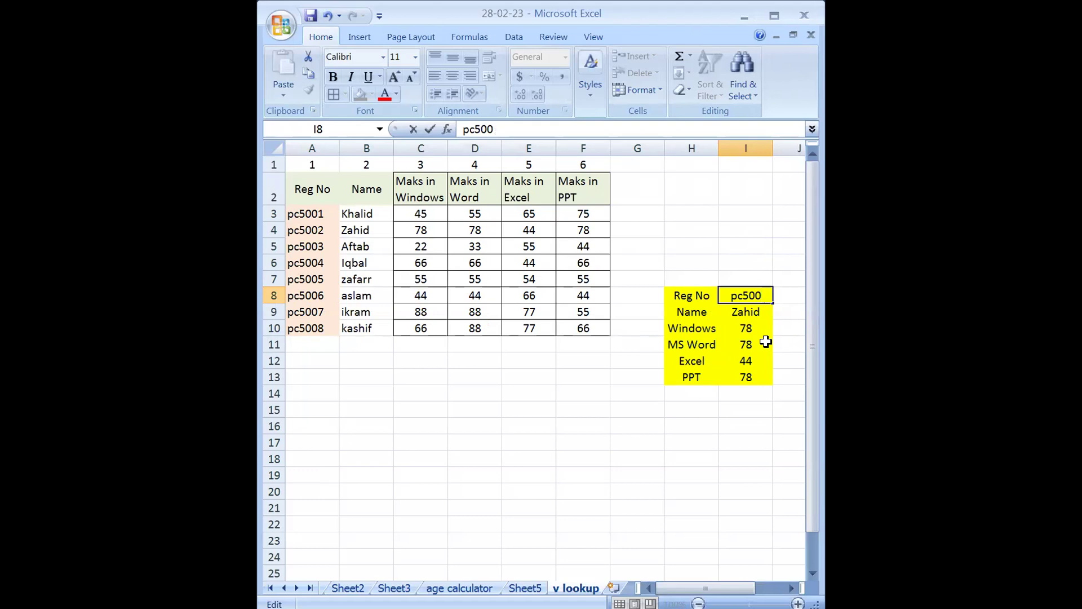
text(2)
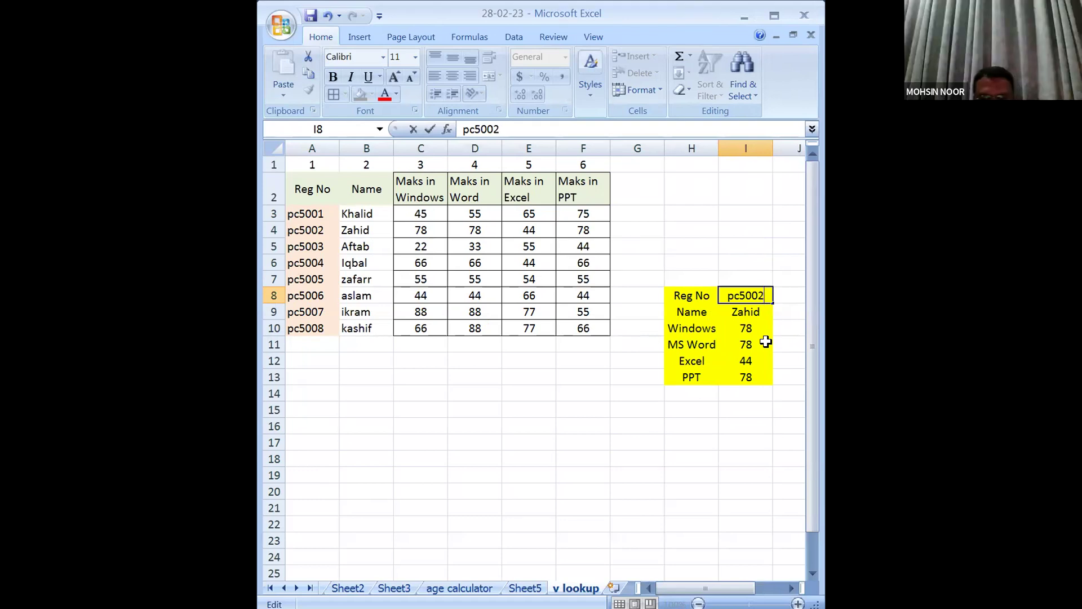
key(Return)
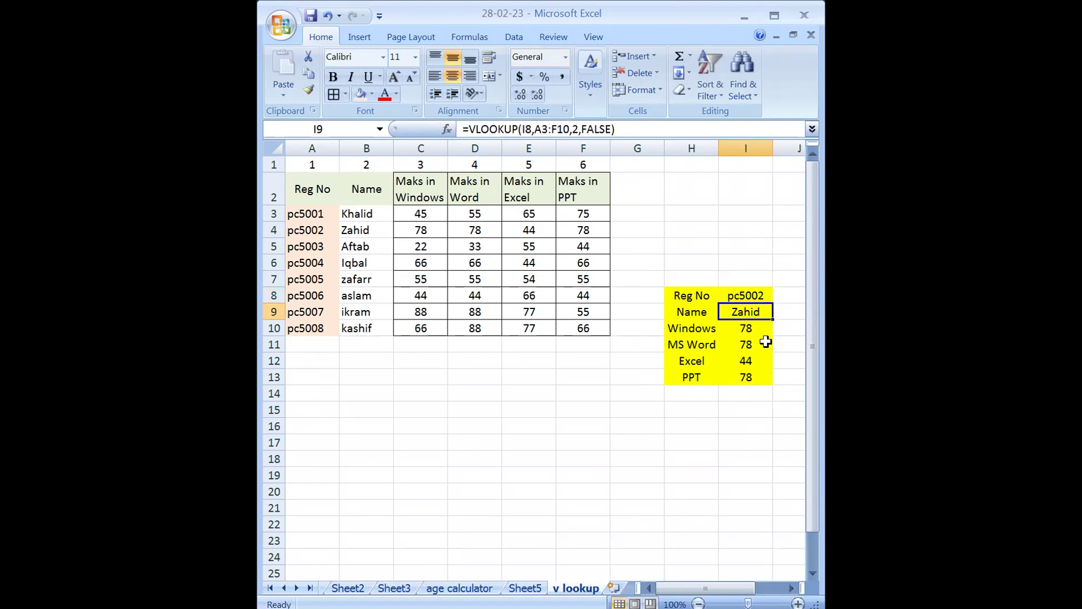
Change the Reg No to pc5003 so the card shows marks 22, 33, 55 and 44.
key(Up)
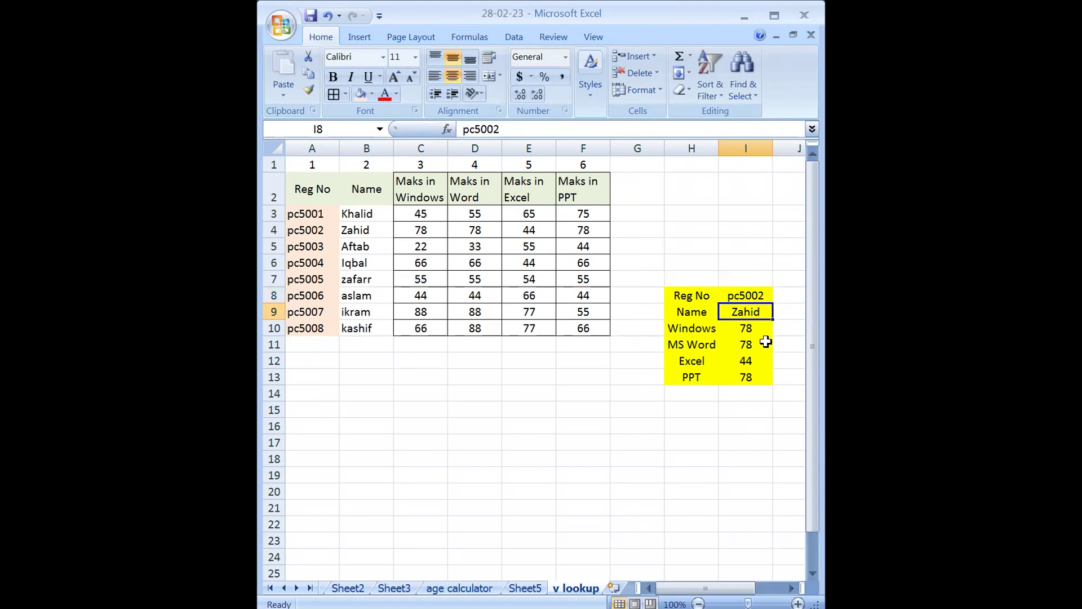
key(F2)
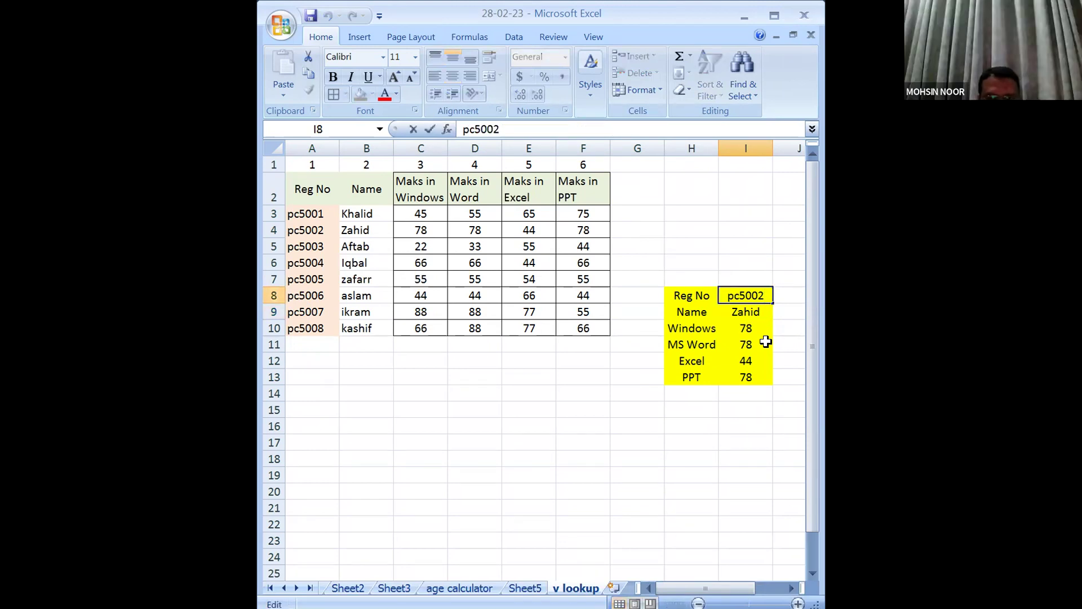
key(BackSpace)
text(3)
key(Return)
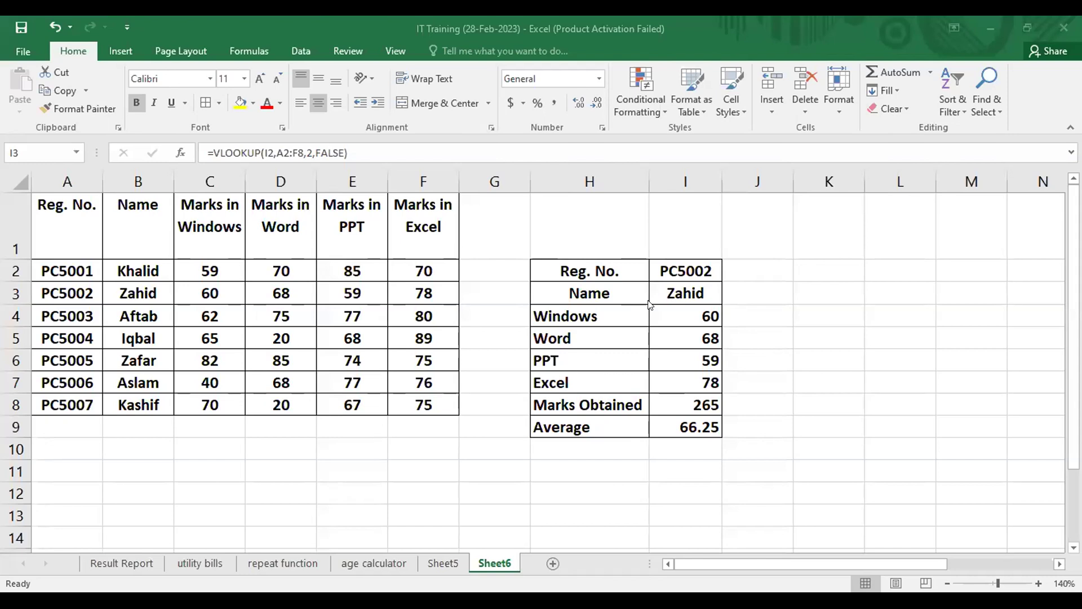
Enter Pc5006 as the Reg No in I2 to update the result card.
click(677, 272)
text(Pc)
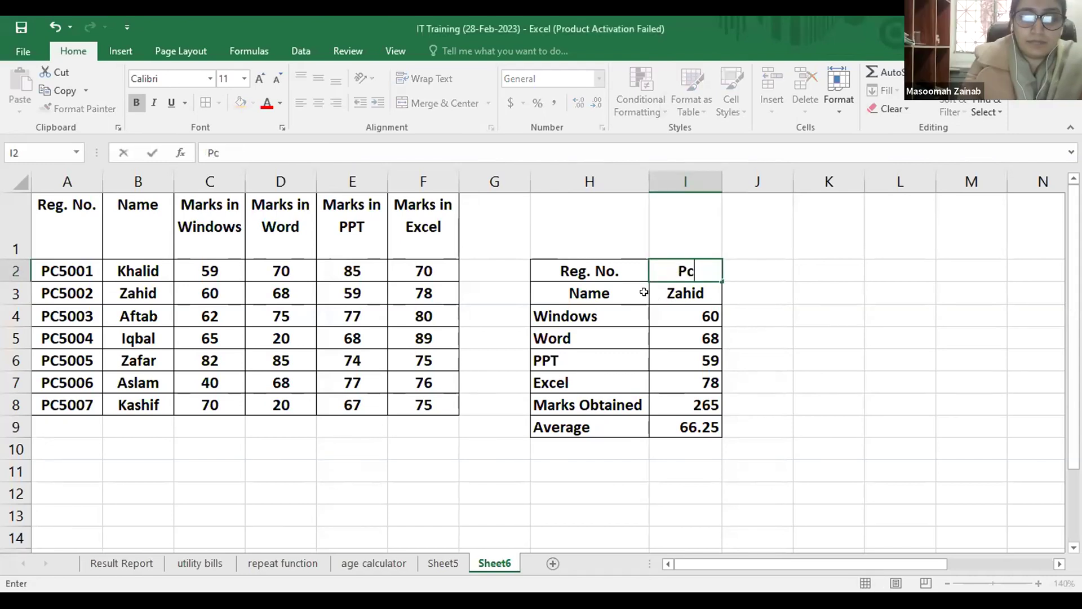
text(5006)
key(Return)
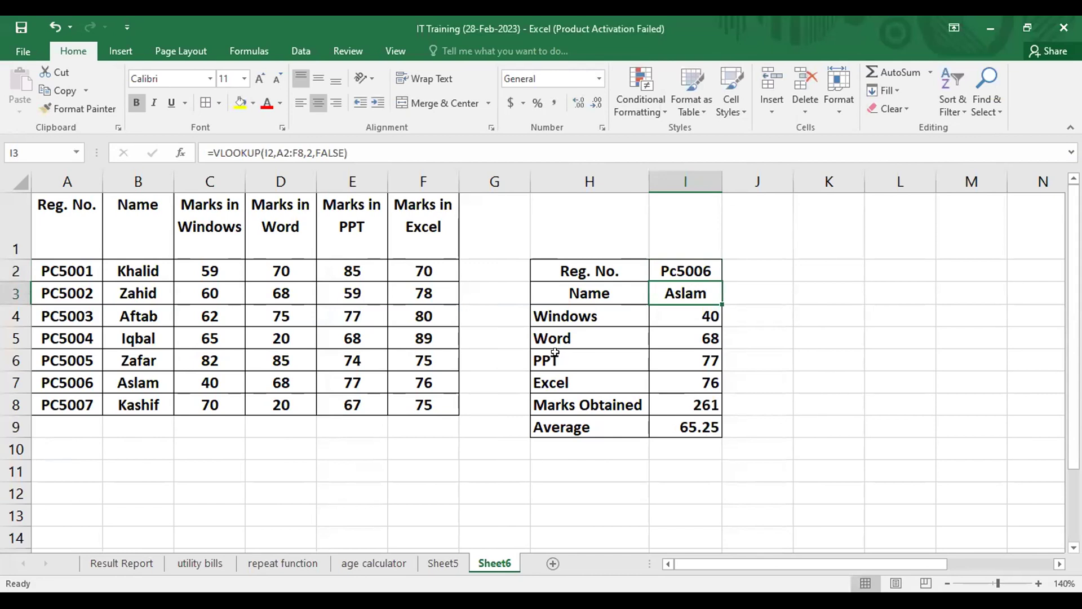
Inspect the Name lookup VLOOKUP formula in I3.
key(Up)
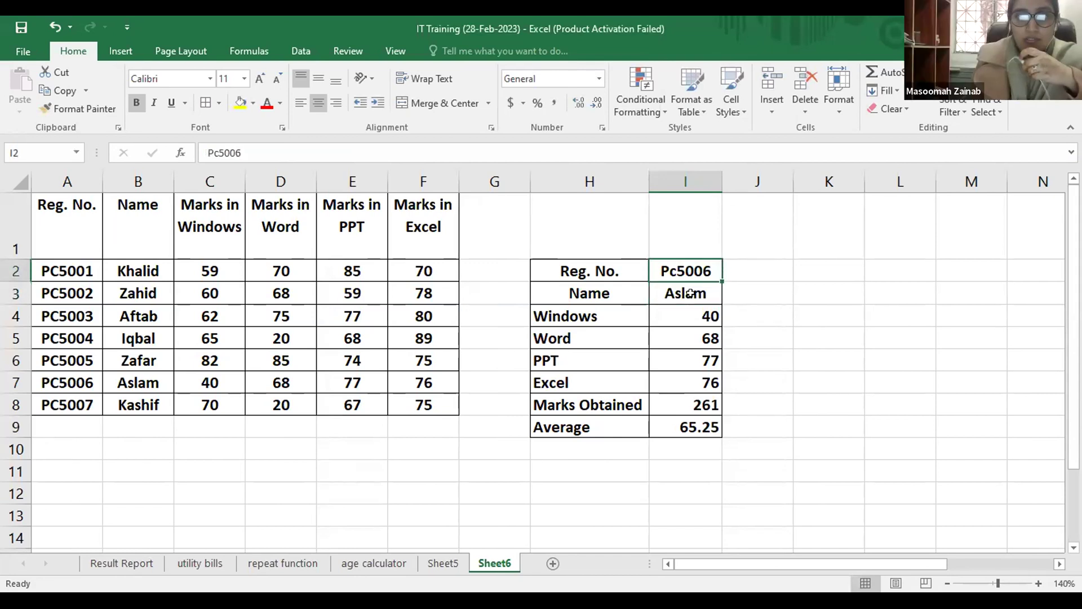
click(687, 291)
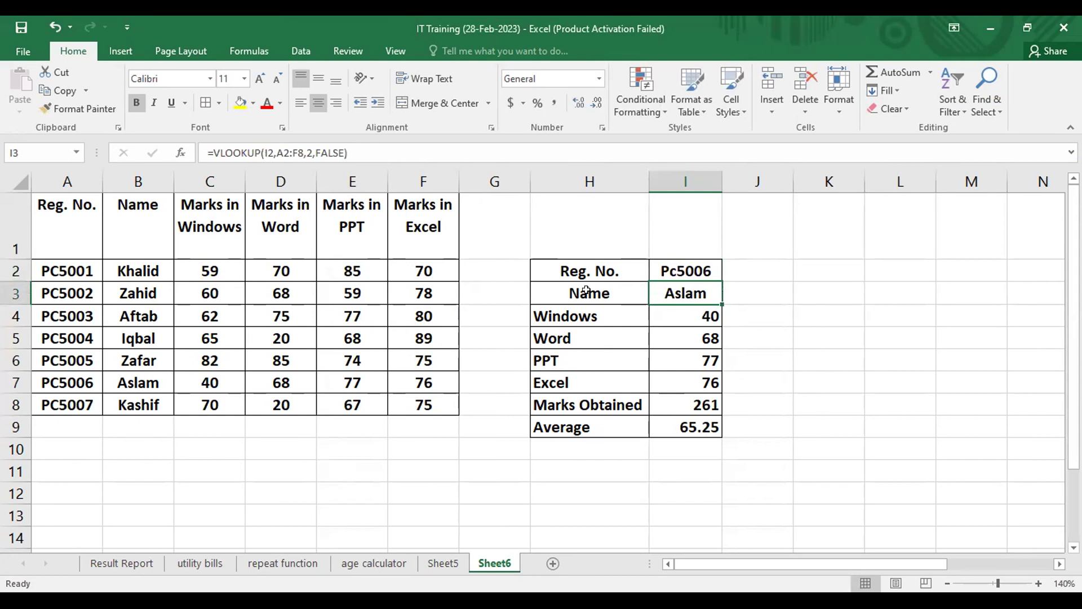
double_click(707, 293)
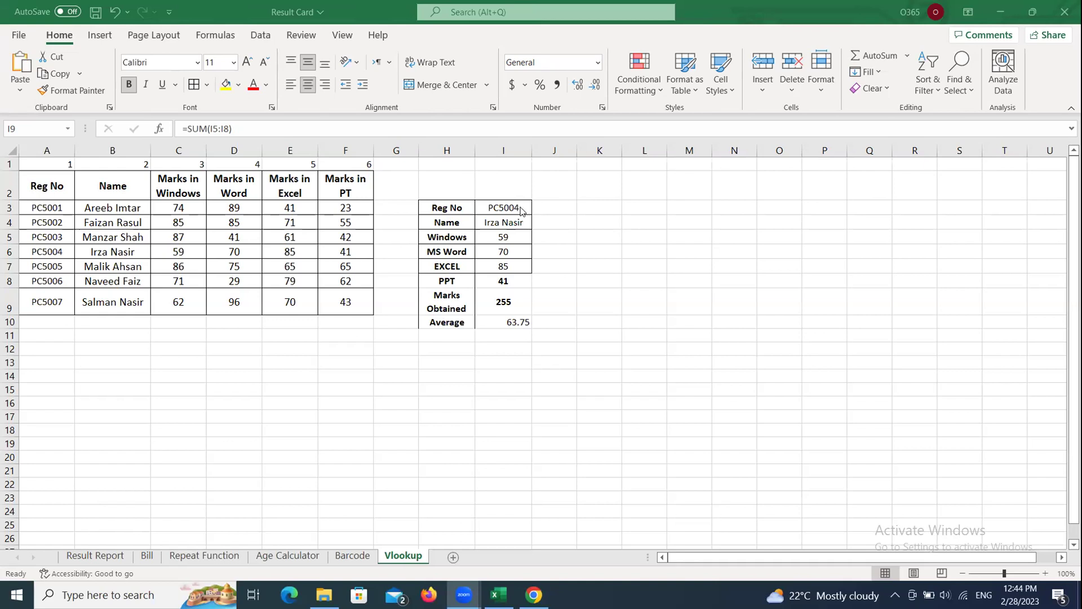
Change the Reg No entry to PC5005 so the card updates to a total of 291.
key(F2)
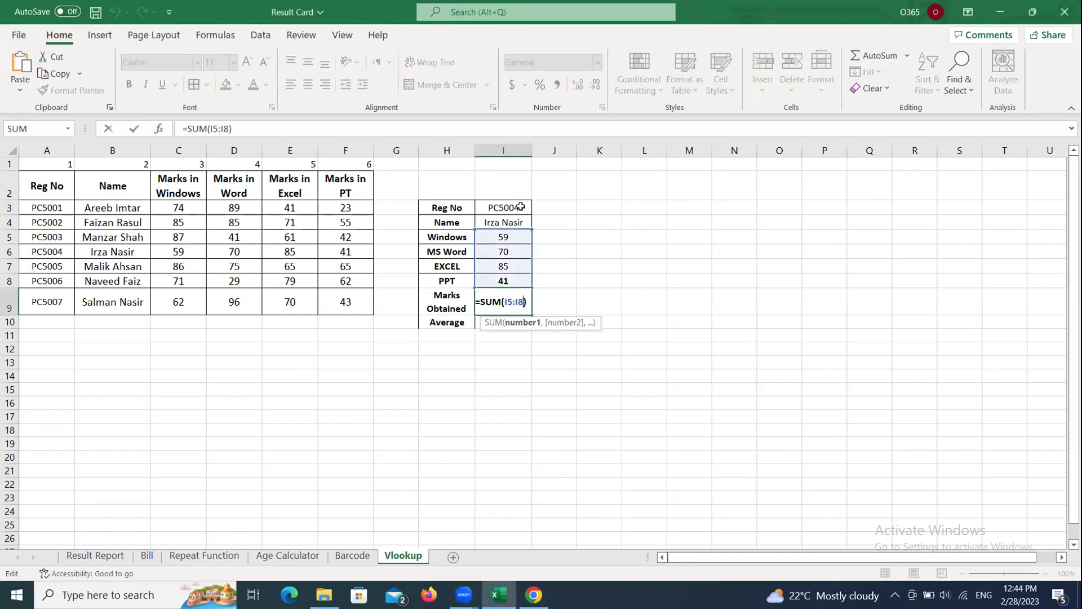
key(Return)
click(521, 207)
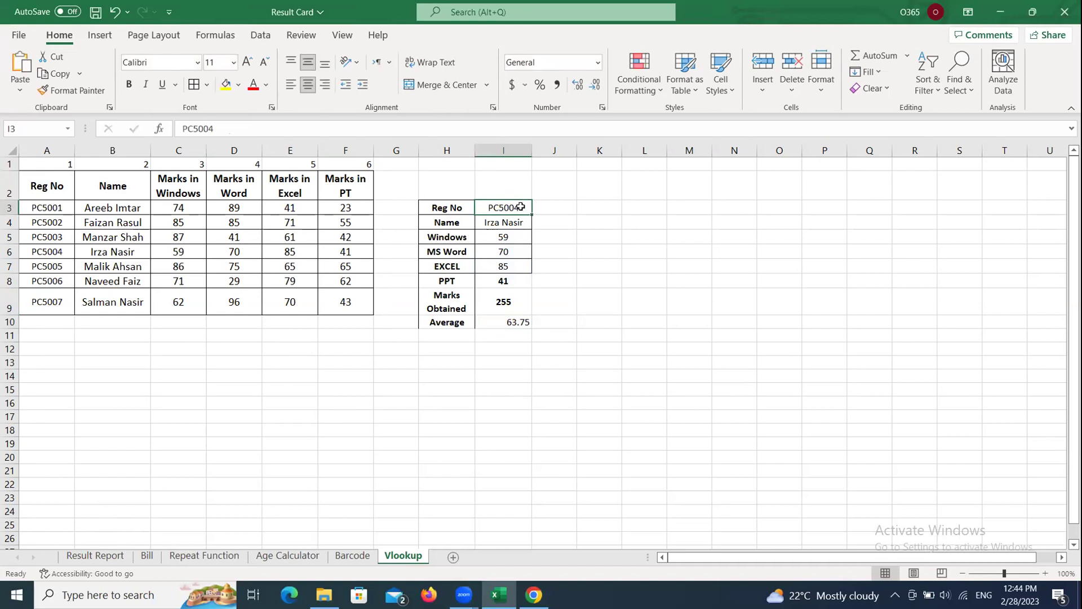
double_click(521, 207)
key(BackSpace)
text(5)
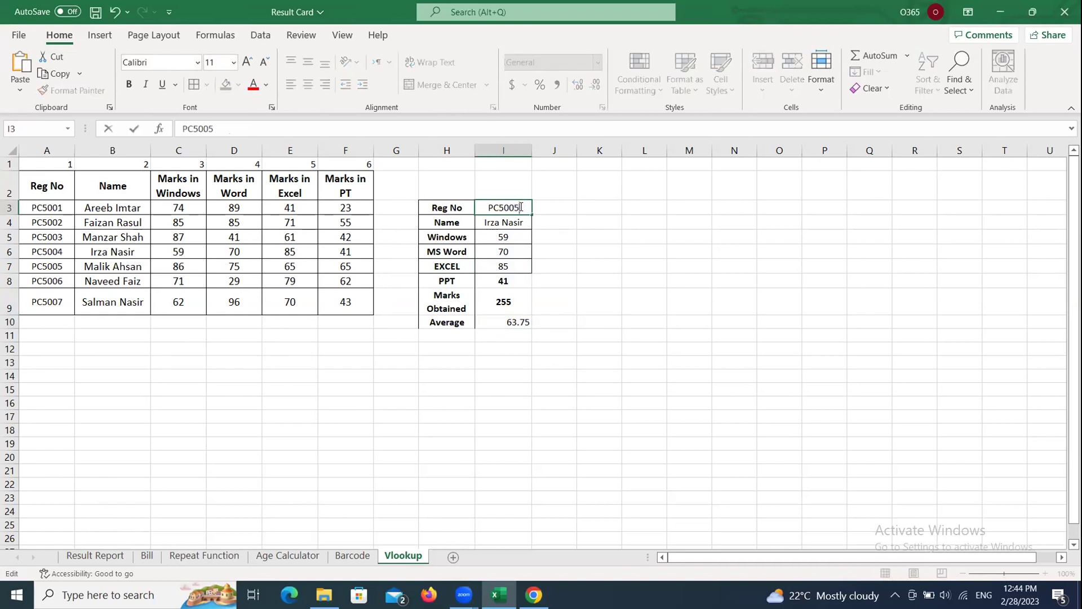
key(Return)
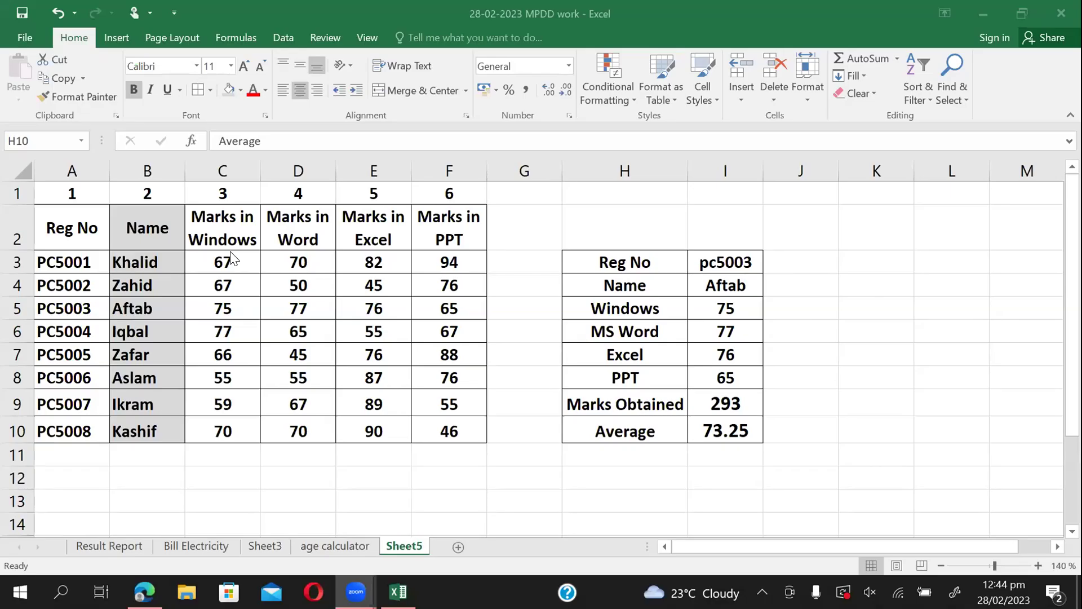
Rename the Sheet5 tab to 'vlookup' and add a new blank sheet.
right_click(405, 546)
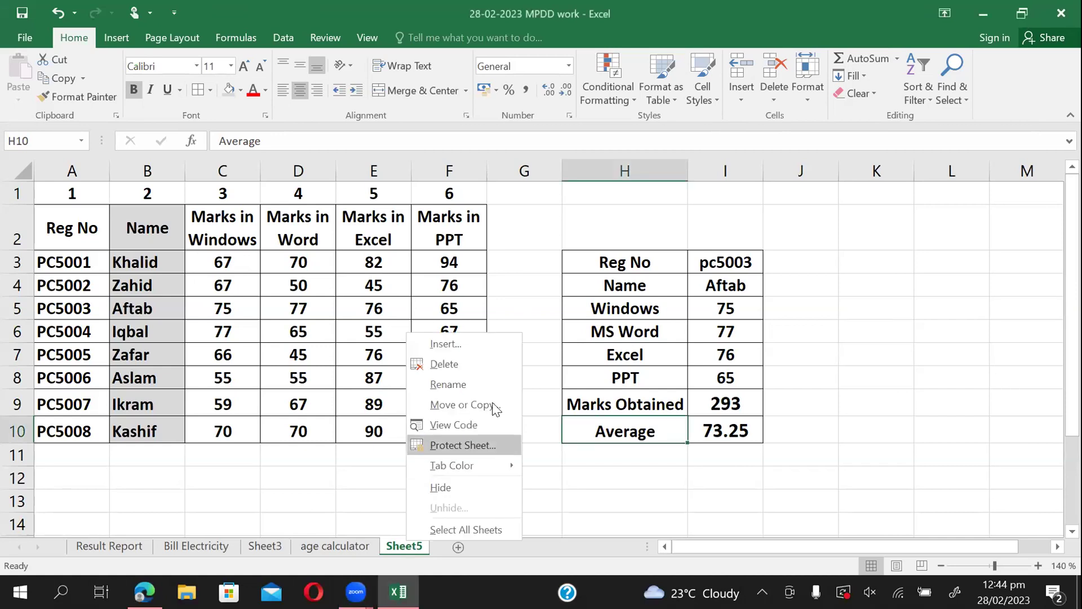
click(453, 383)
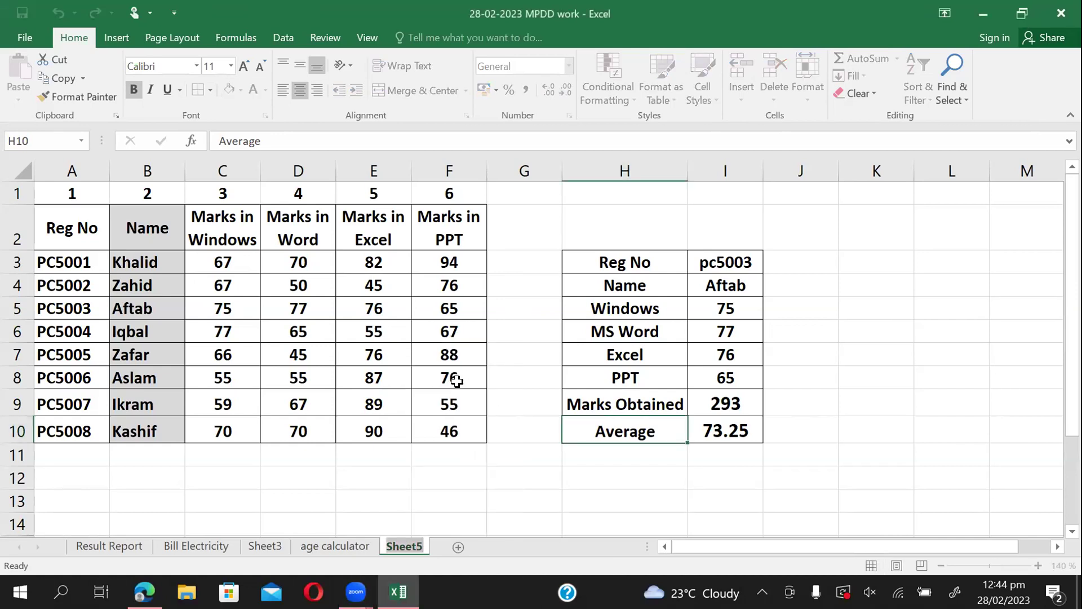
text(vlook)
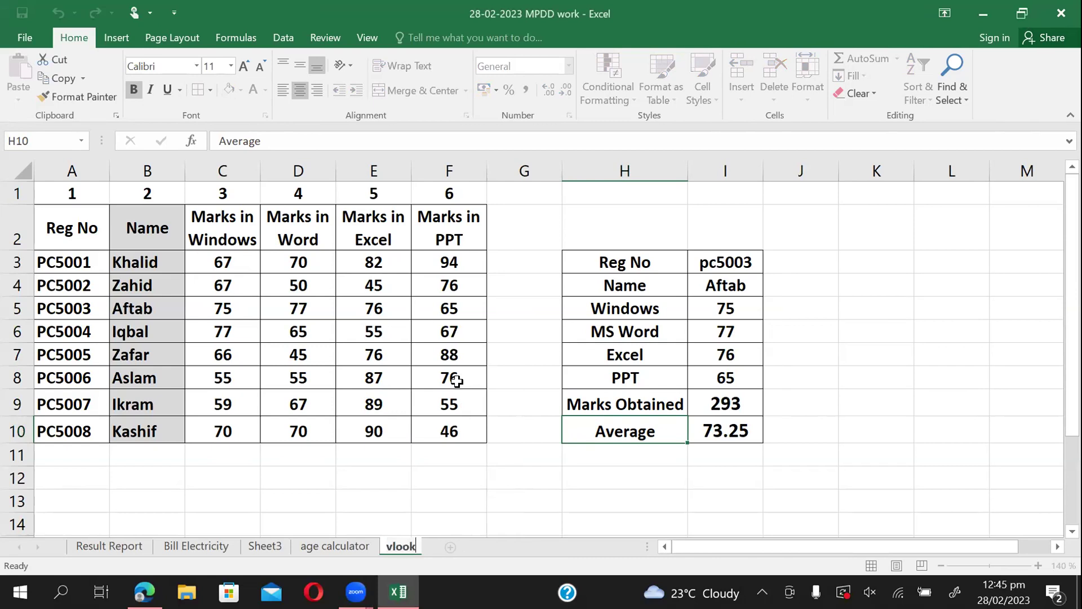
text(up)
click(496, 453)
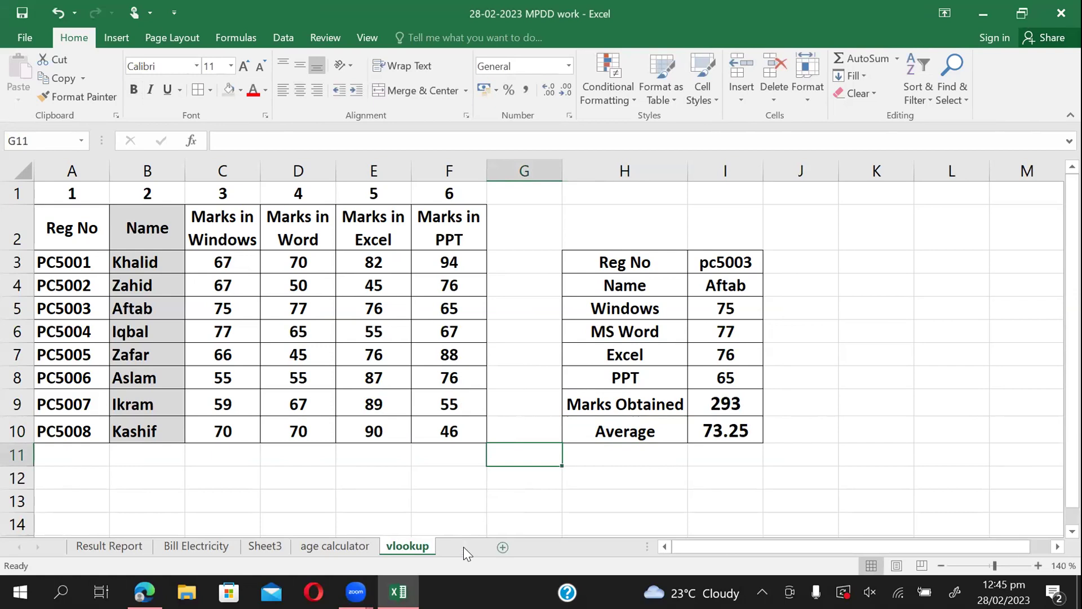
click(463, 547)
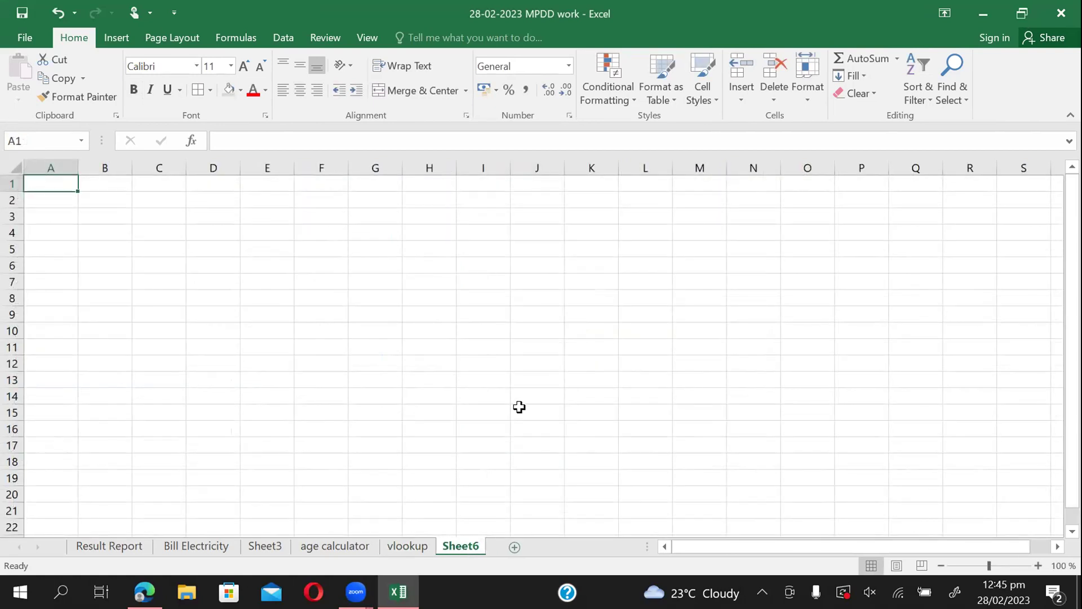
Rename the new Sheet6 tab to 'relationship'.
right_click(455, 545)
click(538, 385)
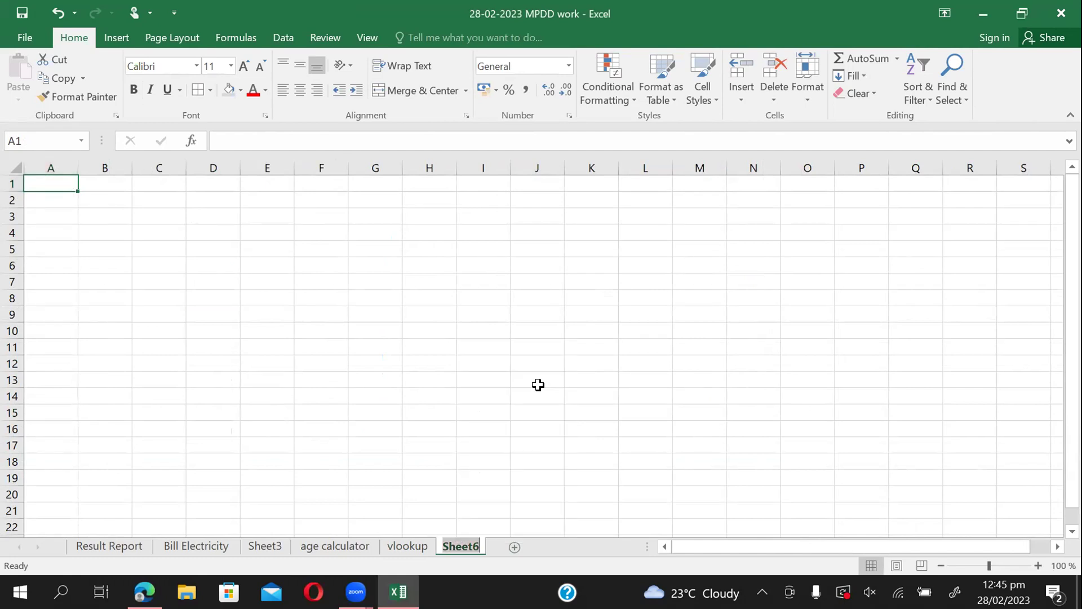
text(relTIO)
key(BackSpace)
key(BackSpace)
key(BackSpace)
key(BackSpace)
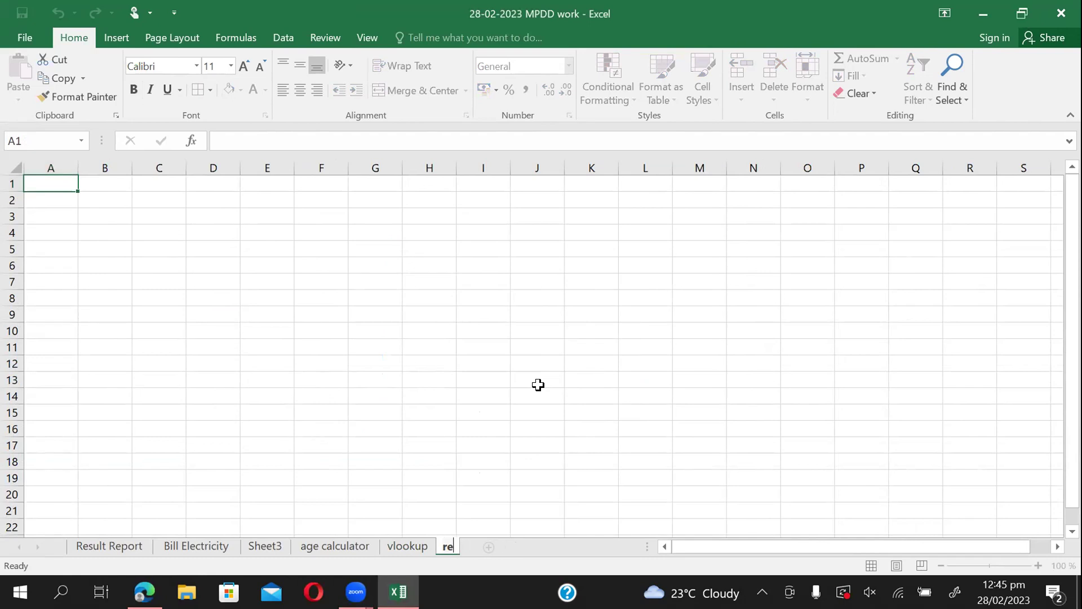
text(lationship)
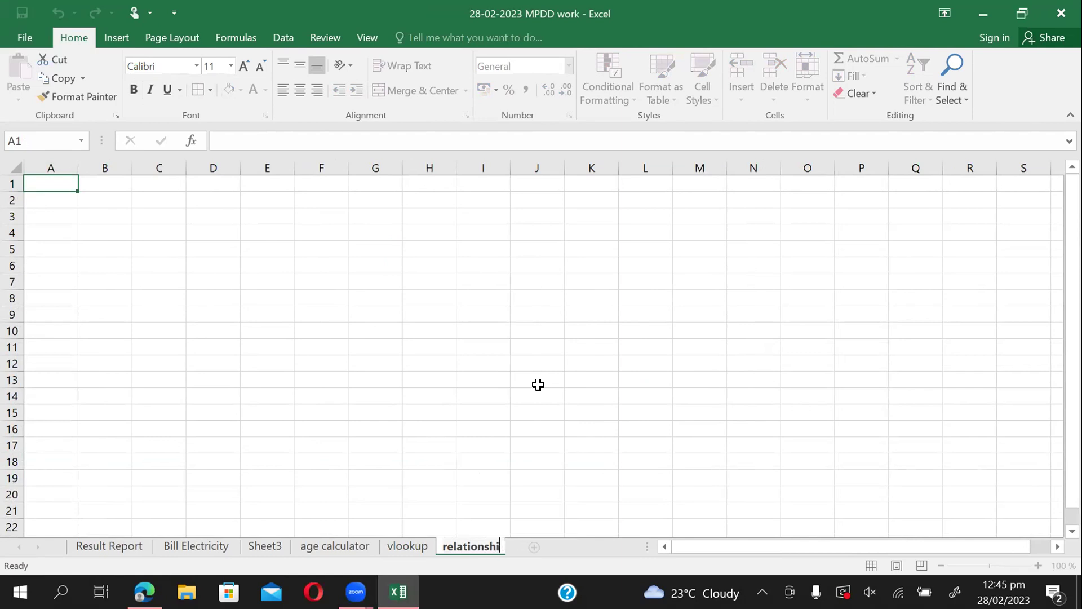
click(408, 400)
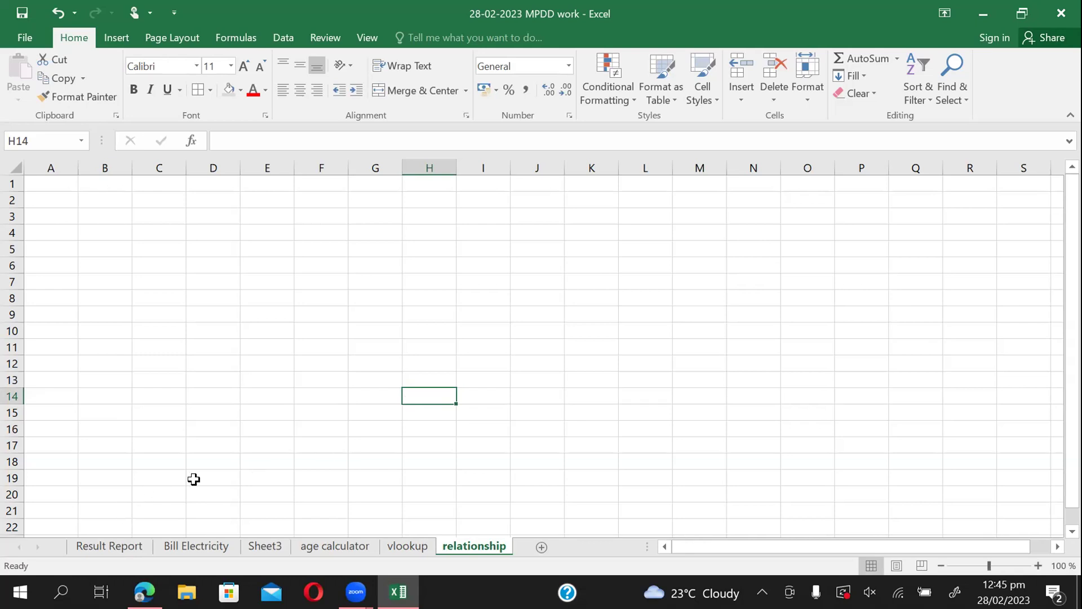
click(230, 400)
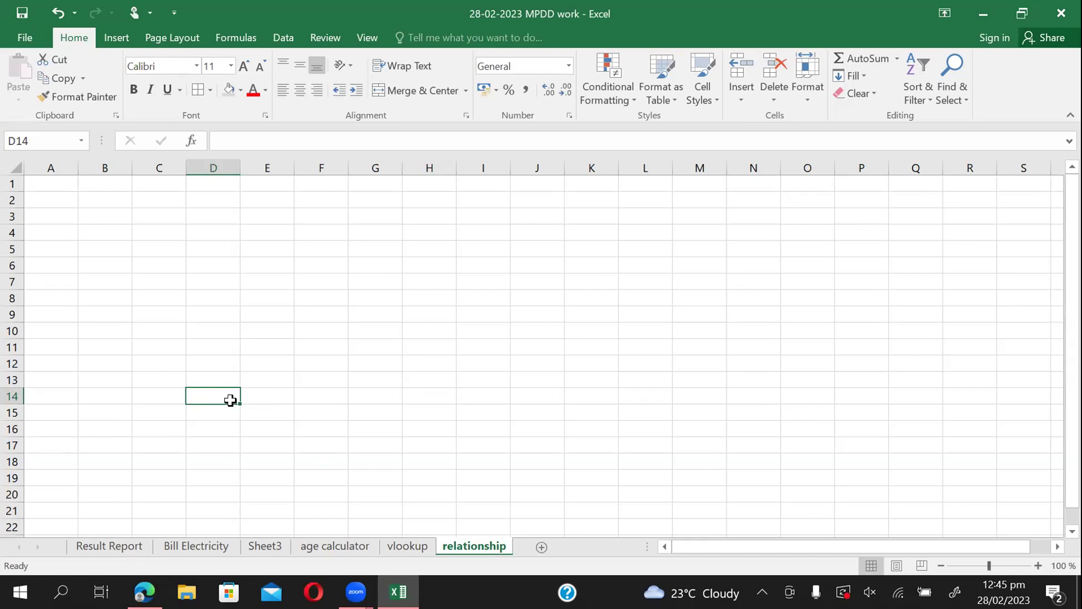
Copy the marks table A2:F10 from the vlookup sheet and select A1 on the relationship sheet.
click(400, 544)
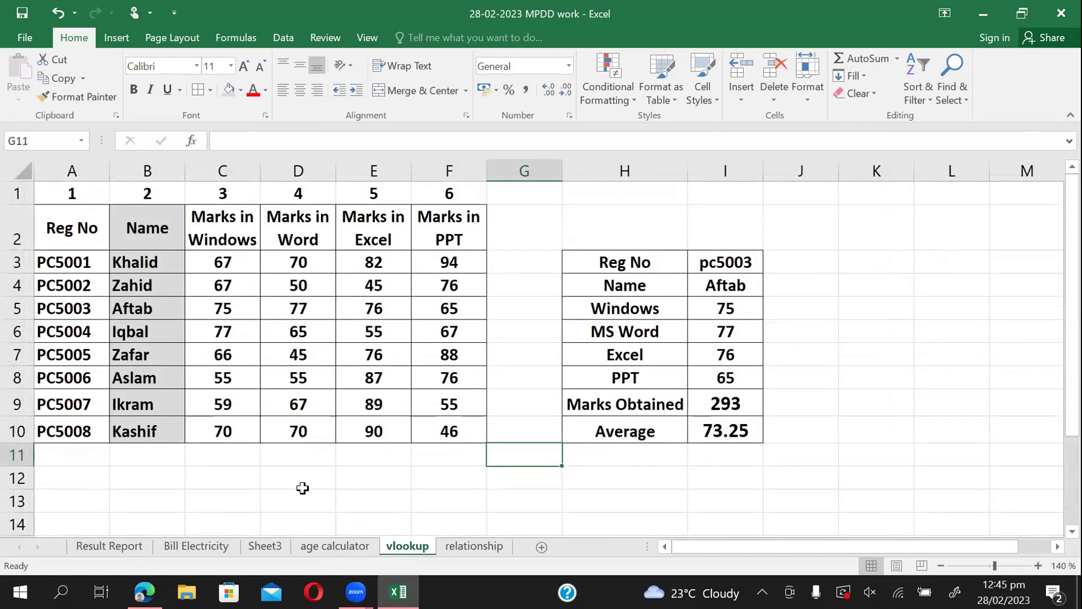
click(302, 489)
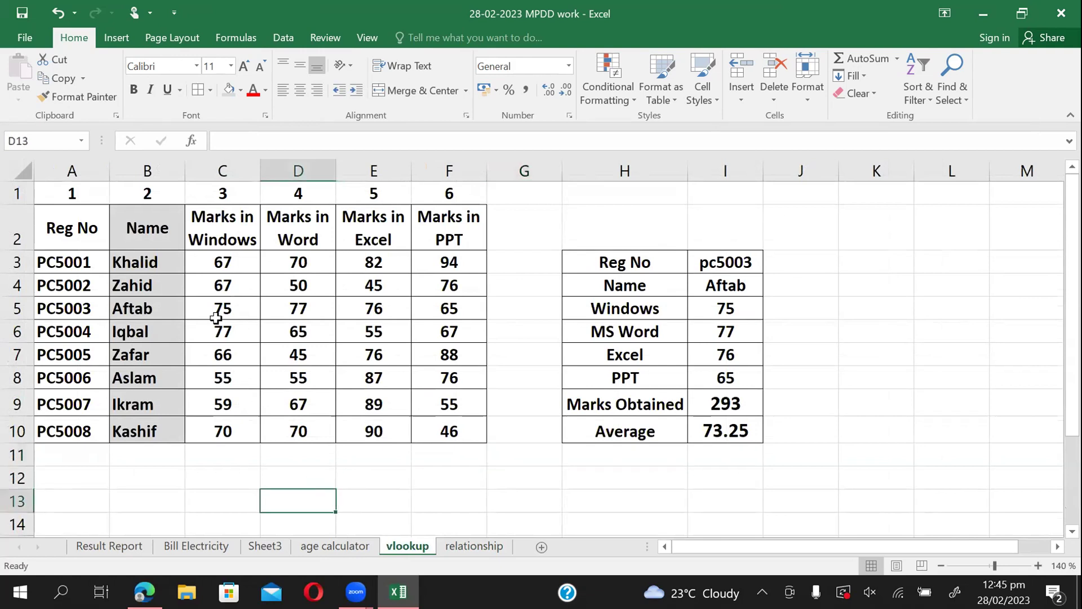
drag(86, 226, 433, 425)
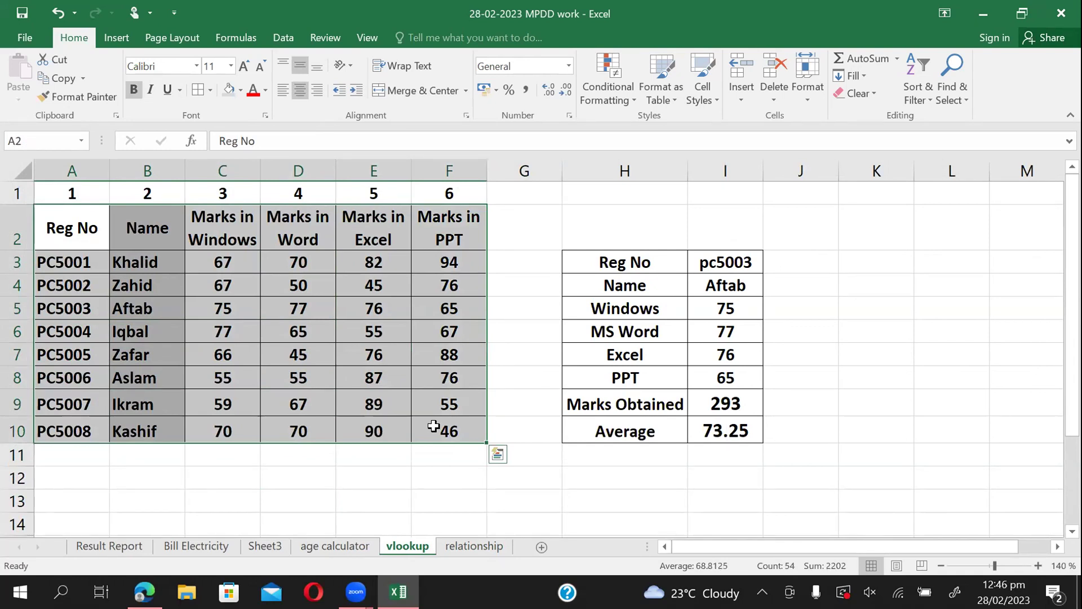
key(ctrl+c)
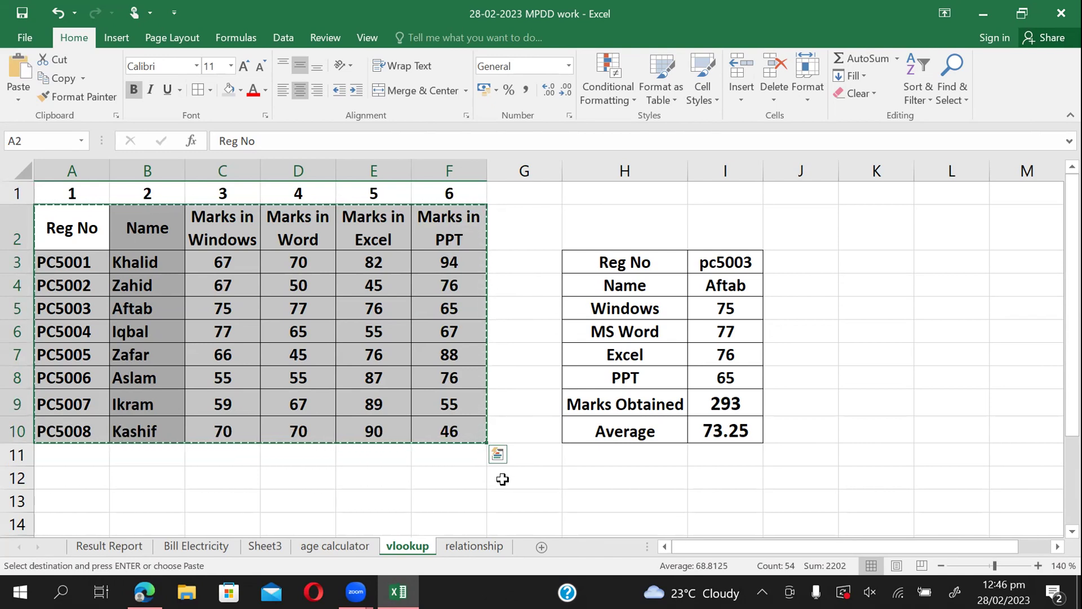
click(476, 547)
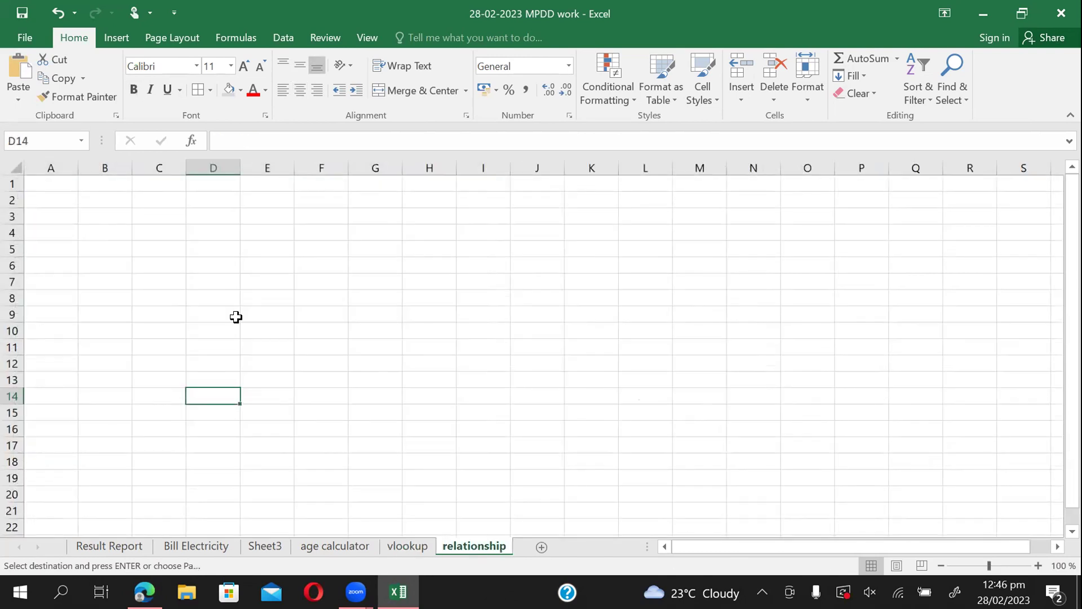
click(62, 182)
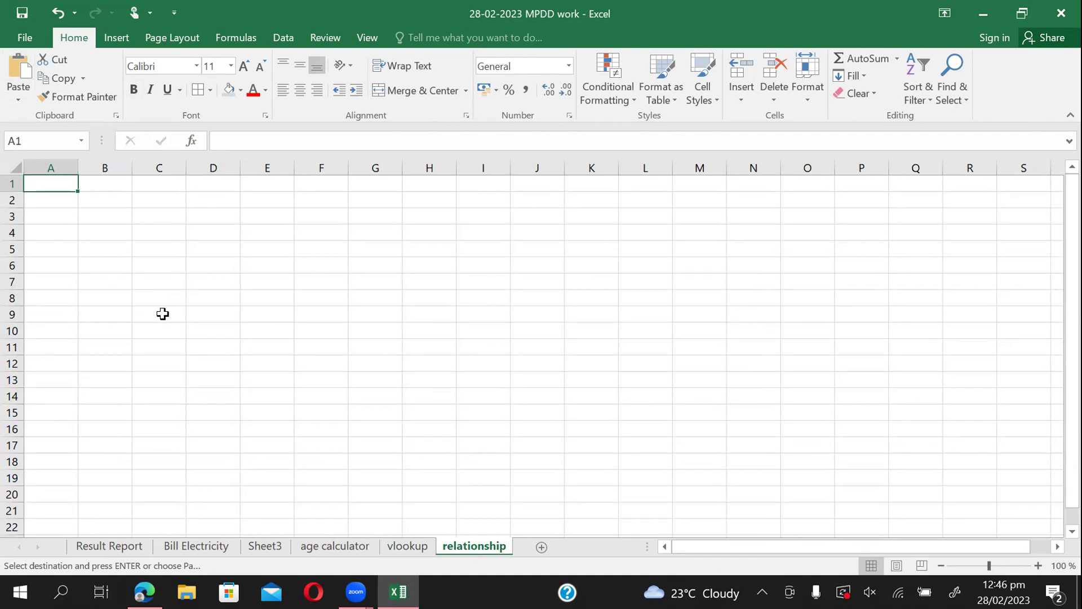
Paste the marks table into the relationship sheet as Paste Link to the vlookup source.
click(17, 103)
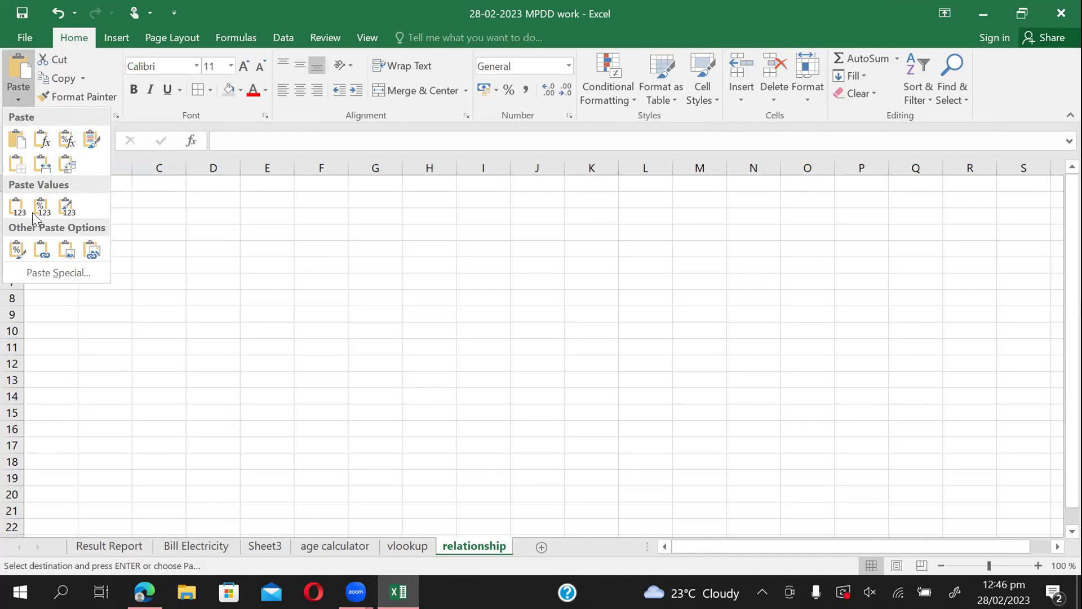
click(52, 271)
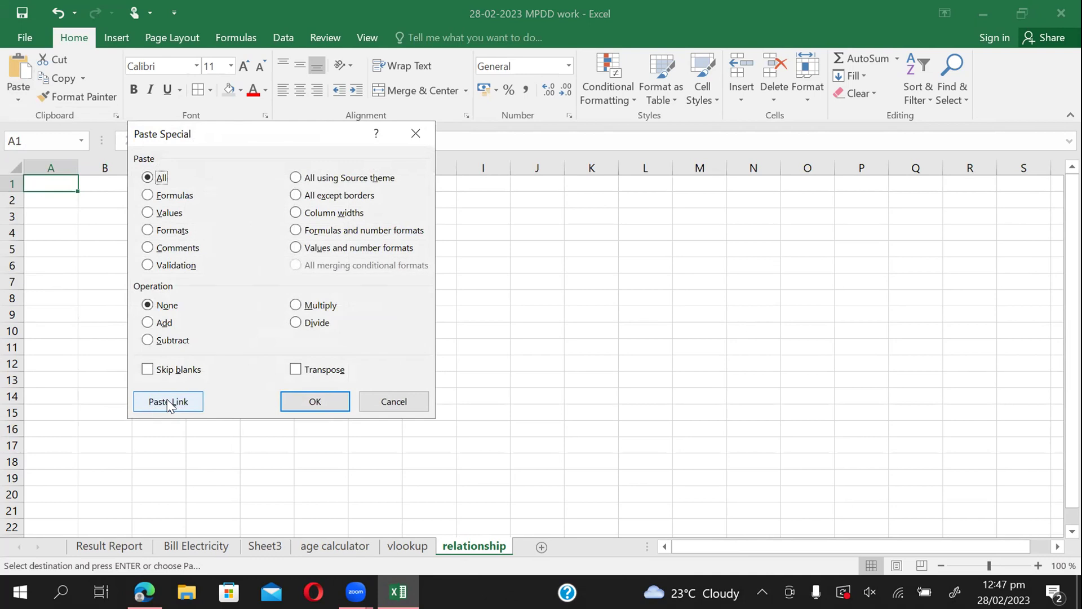
click(167, 399)
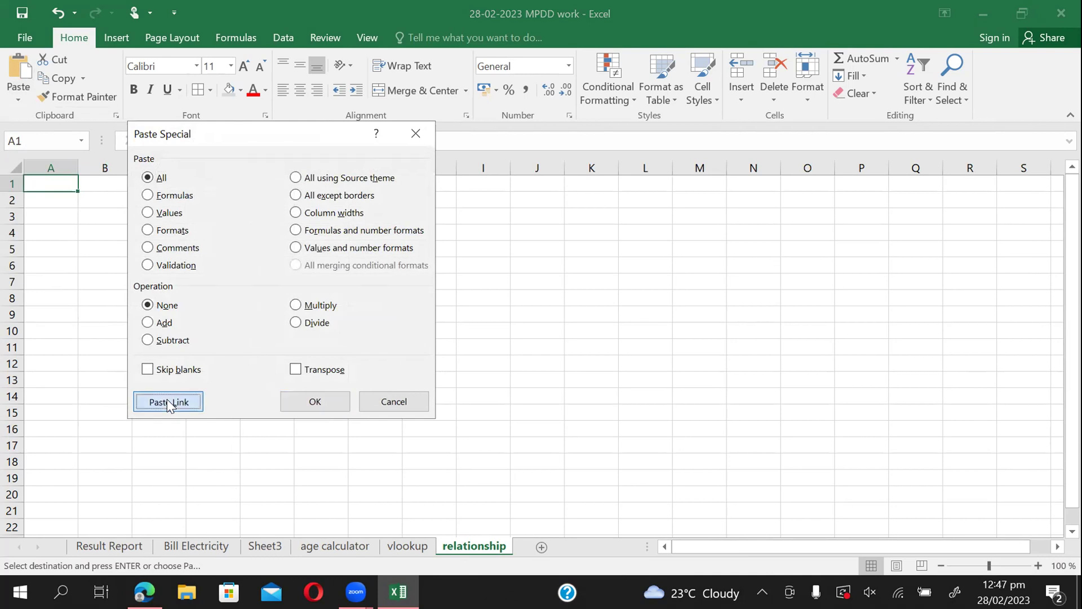
click(297, 444)
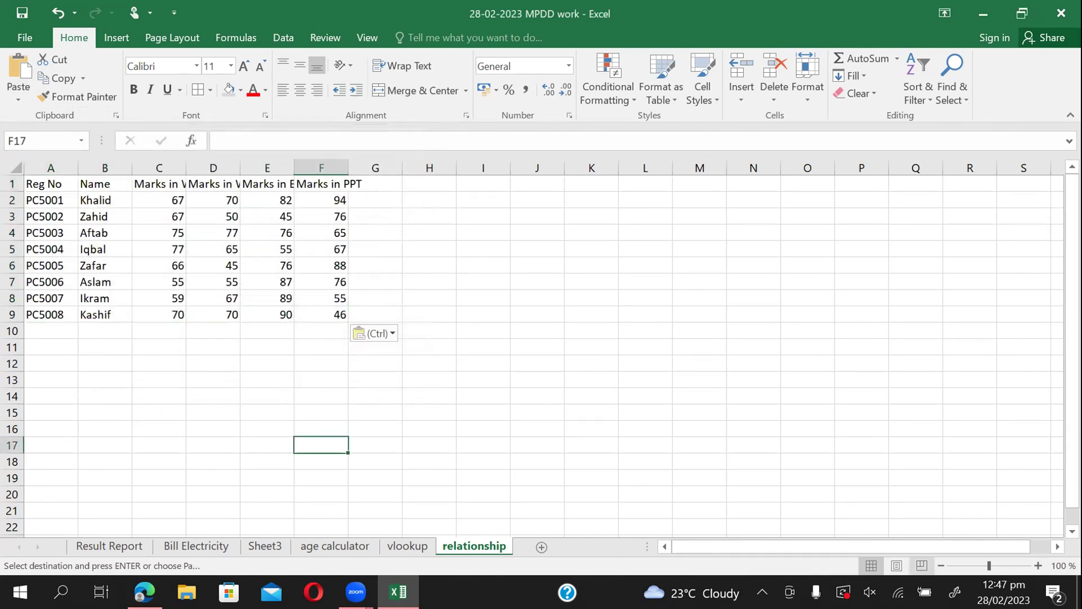
Wrap the four subject headers in C1:F1 onto two lines and check a linked mark.
click(1038, 565)
click(1038, 565)
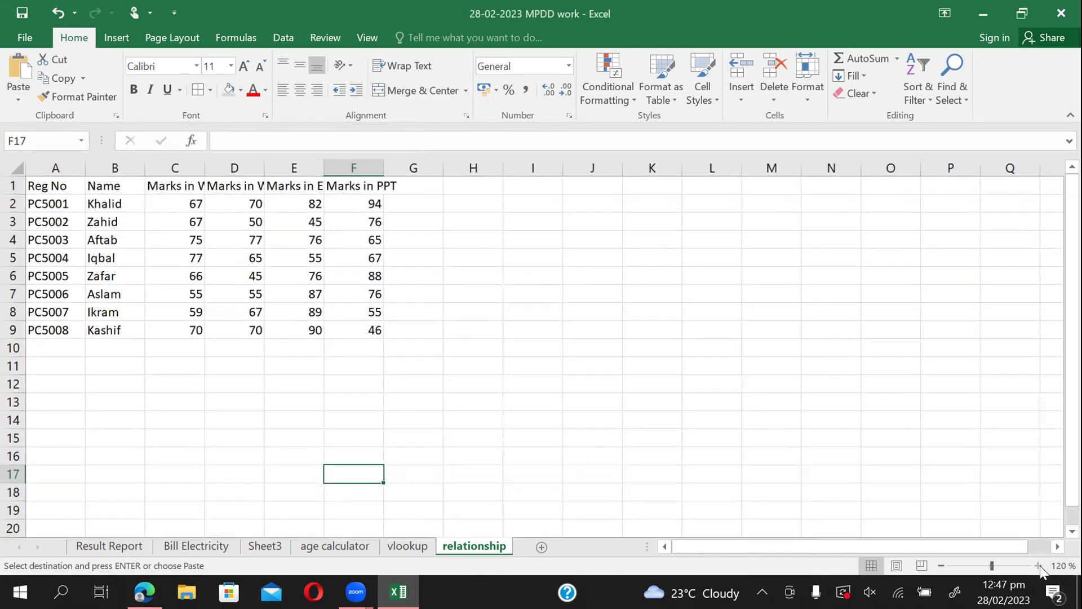
click(1038, 566)
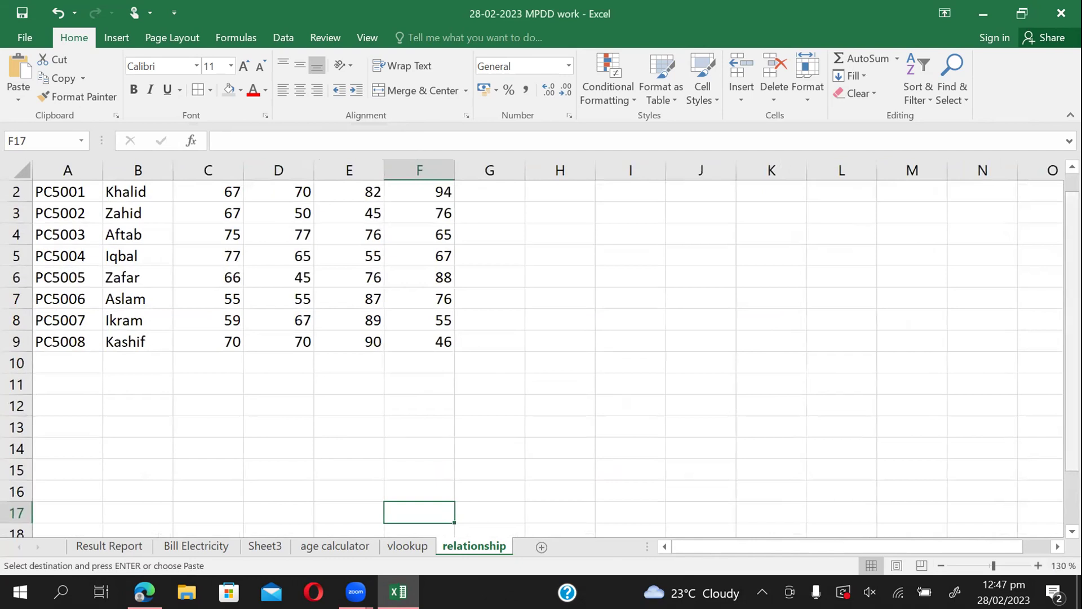
drag(1072, 408, 1072, 390)
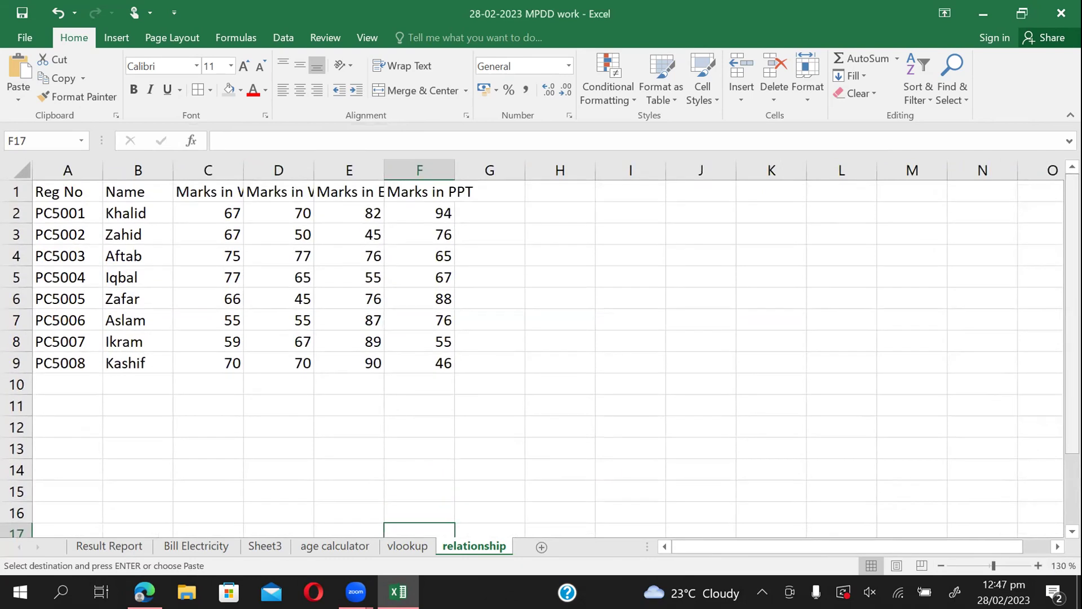
drag(179, 192, 428, 192)
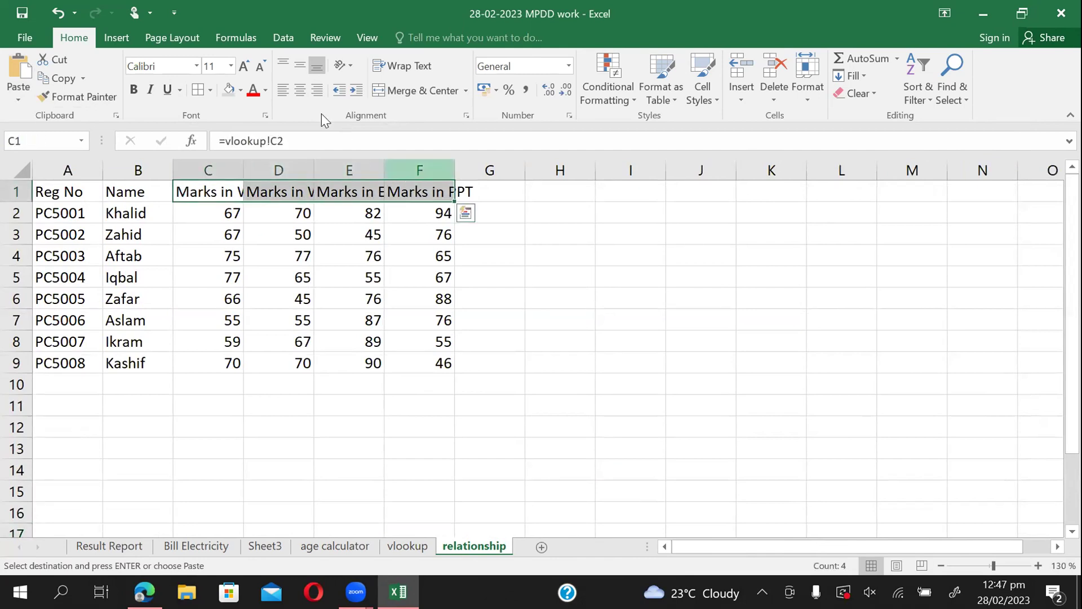
click(410, 76)
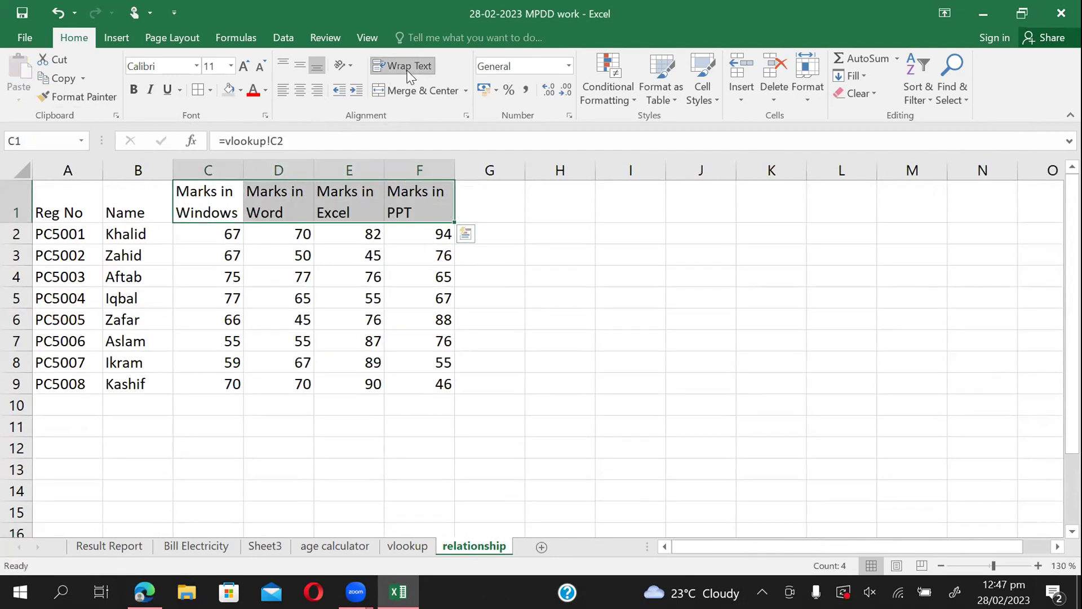
click(190, 360)
click(183, 435)
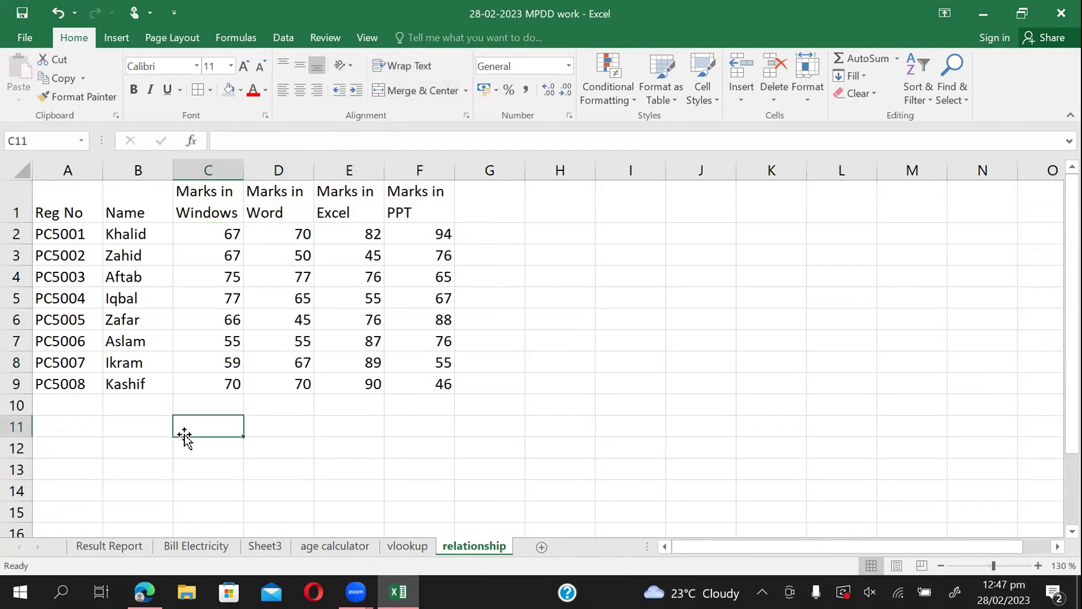
Append the student's surname to PC5005's name in B7 on the vlookup sheet.
click(414, 544)
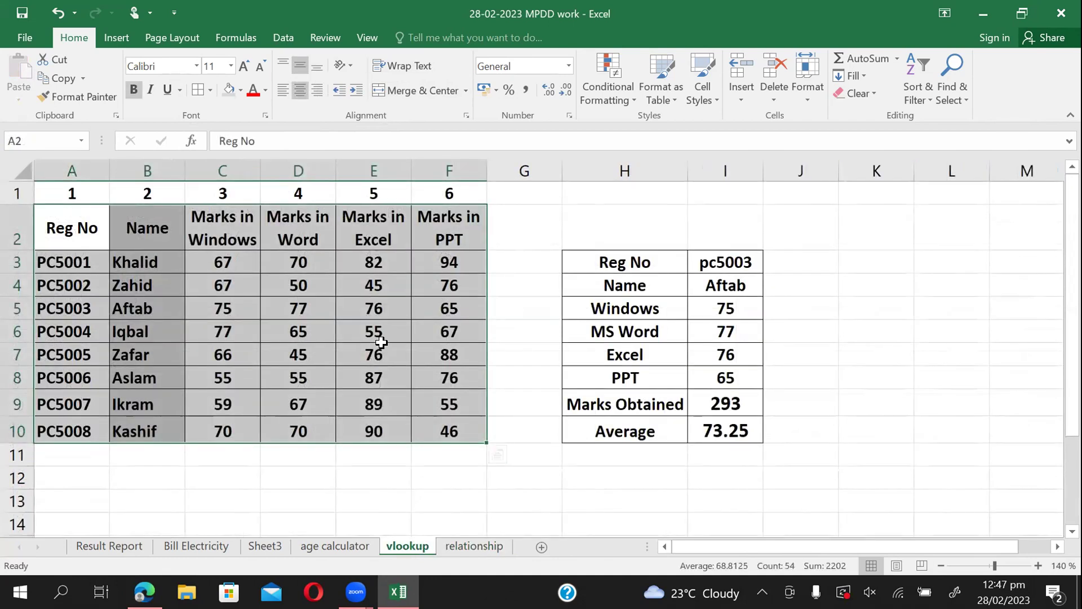
click(257, 463)
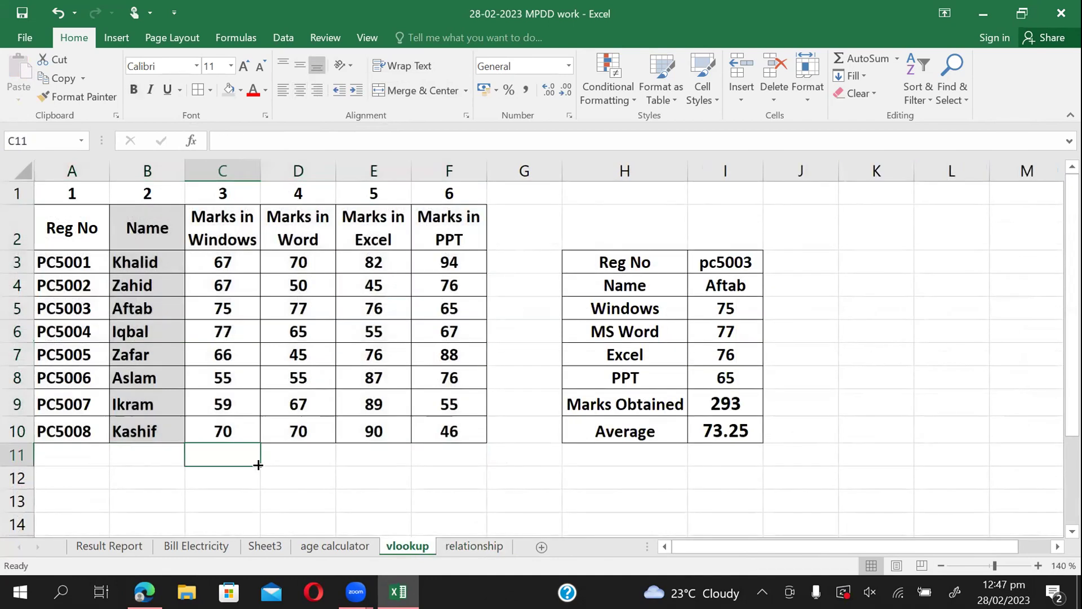
click(476, 545)
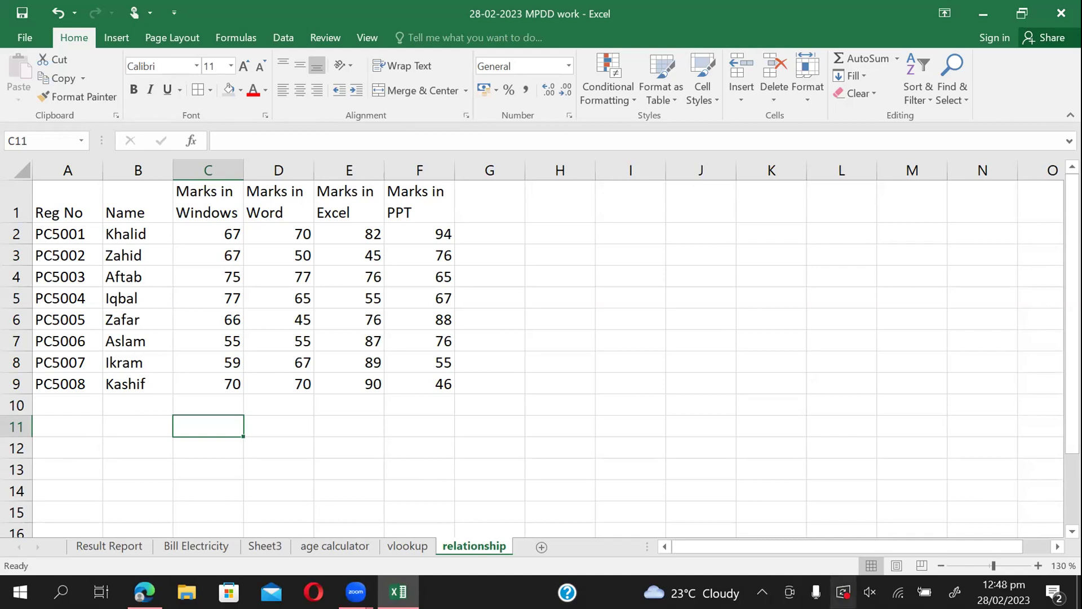
click(412, 544)
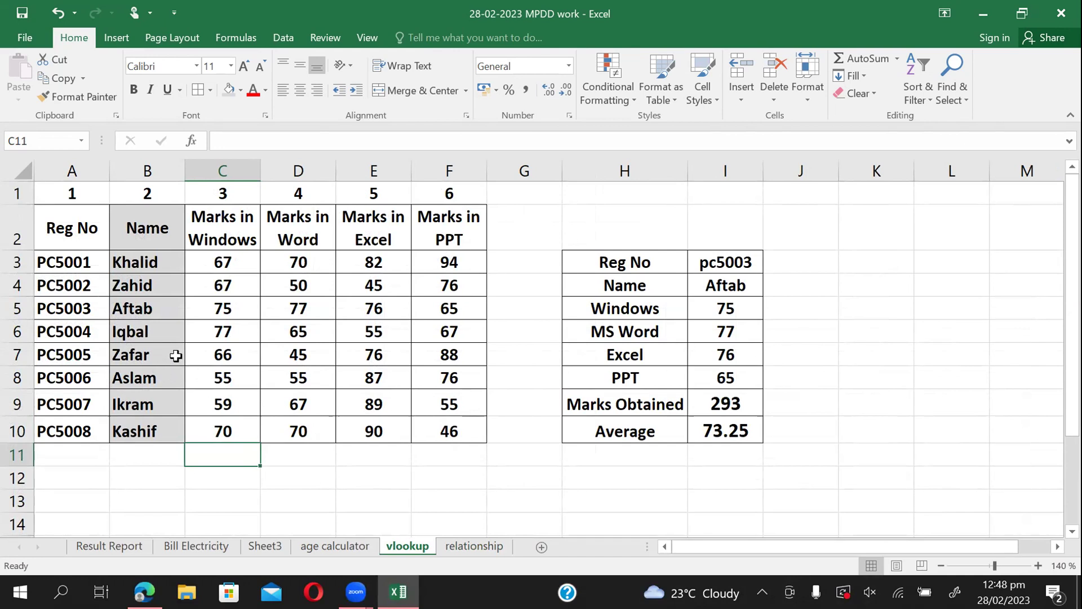
click(155, 353)
double_click(155, 353)
text(K)
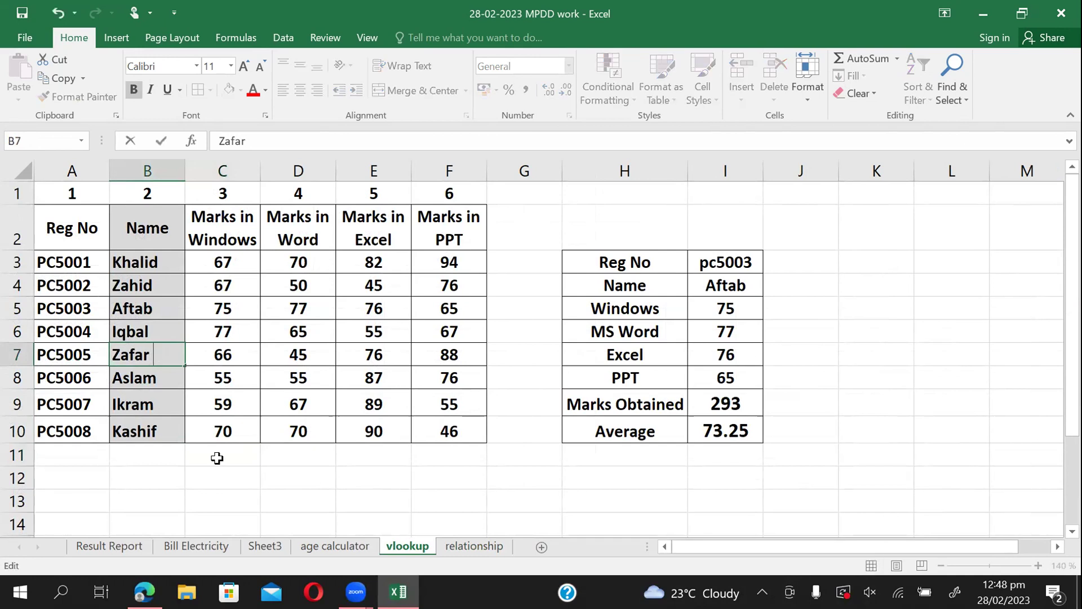
text(han)
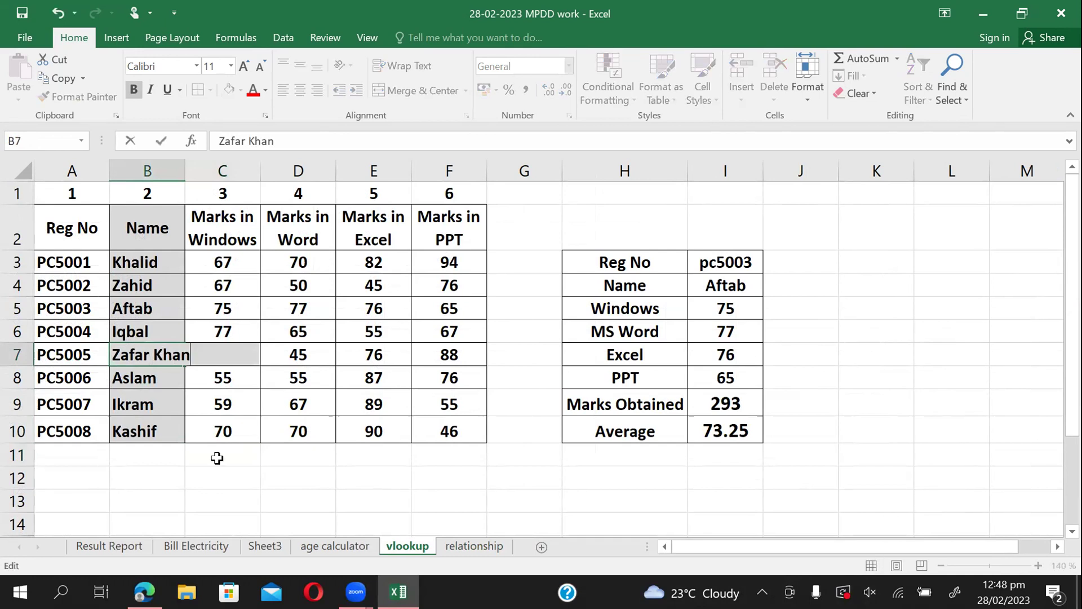
click(154, 494)
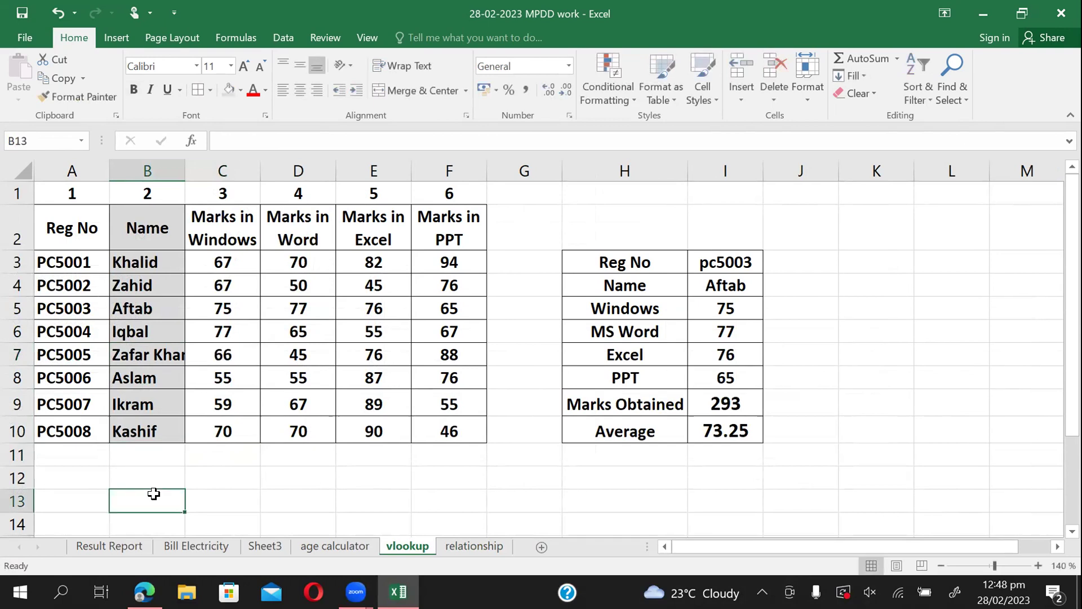
Autofit the Name column on both the vlookup and relationship sheets.
double_click(185, 169)
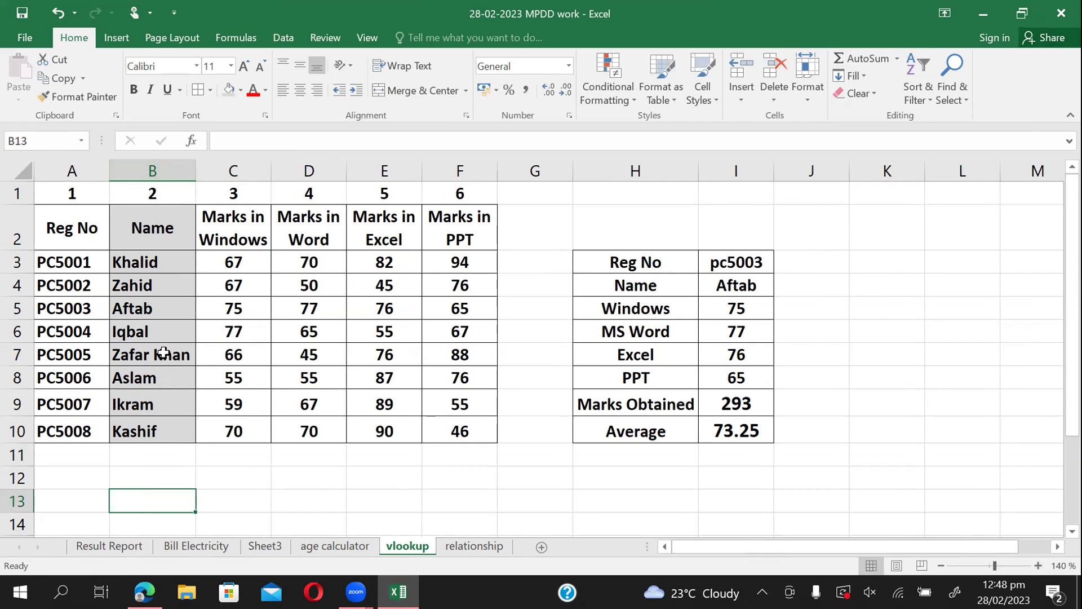
click(471, 545)
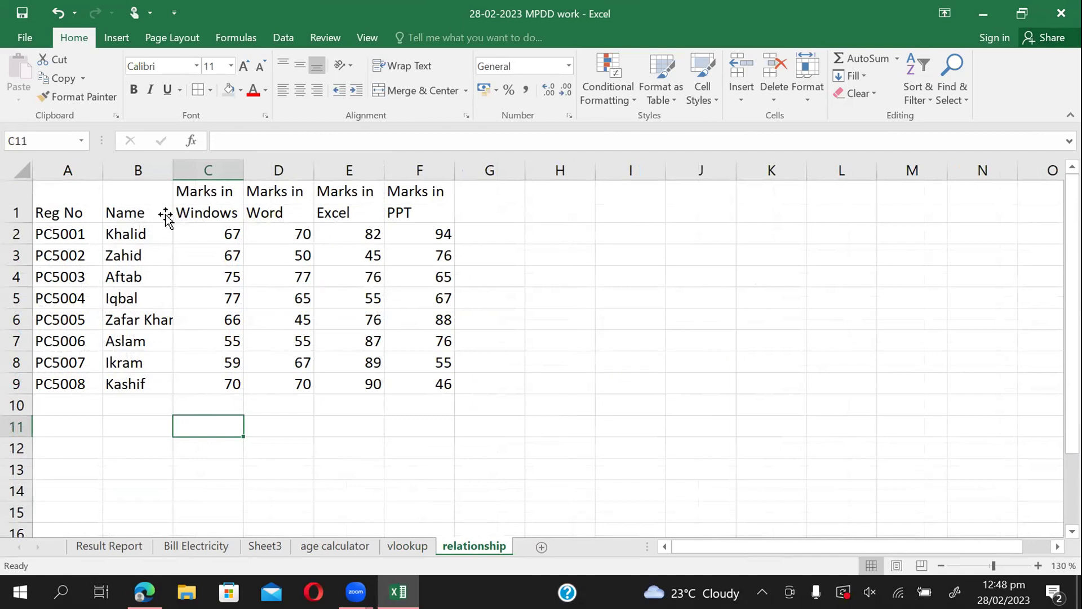
double_click(175, 172)
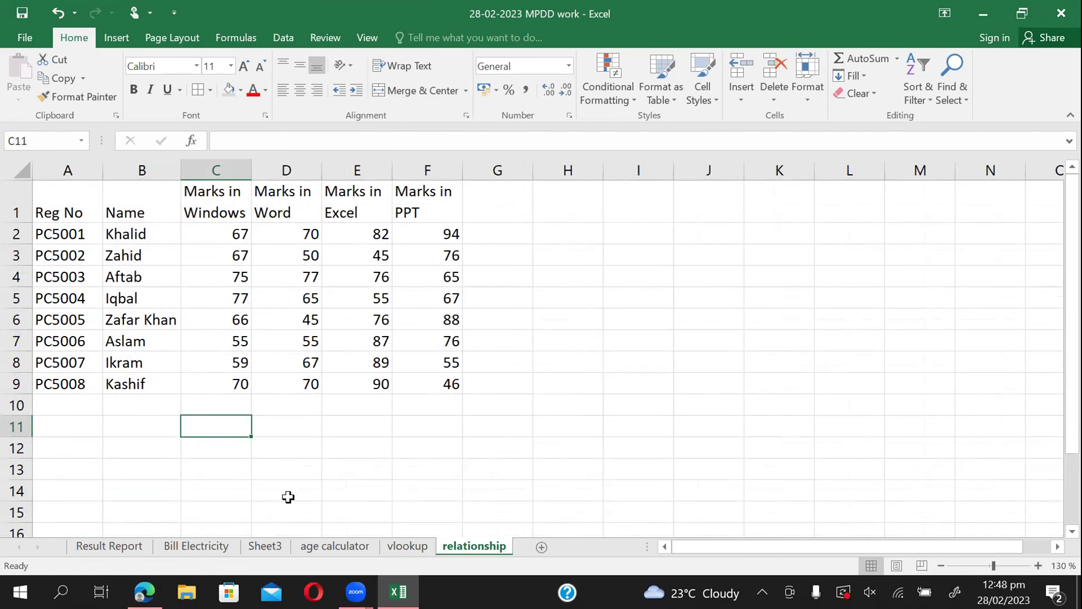
Enter 300 as PC5008's Windows mark on the vlookup sheet.
click(397, 549)
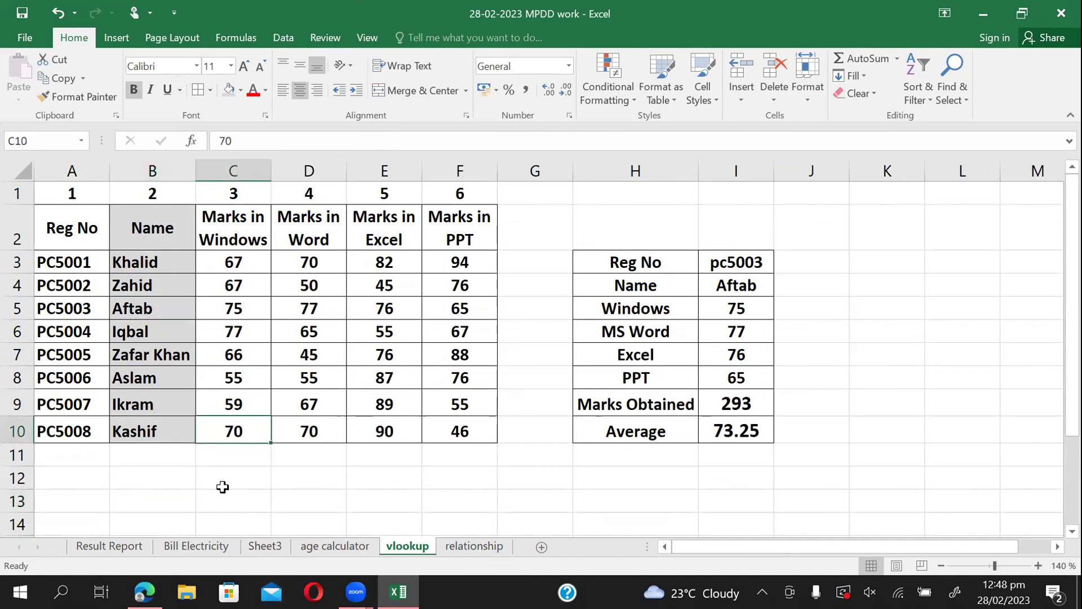
text(300)
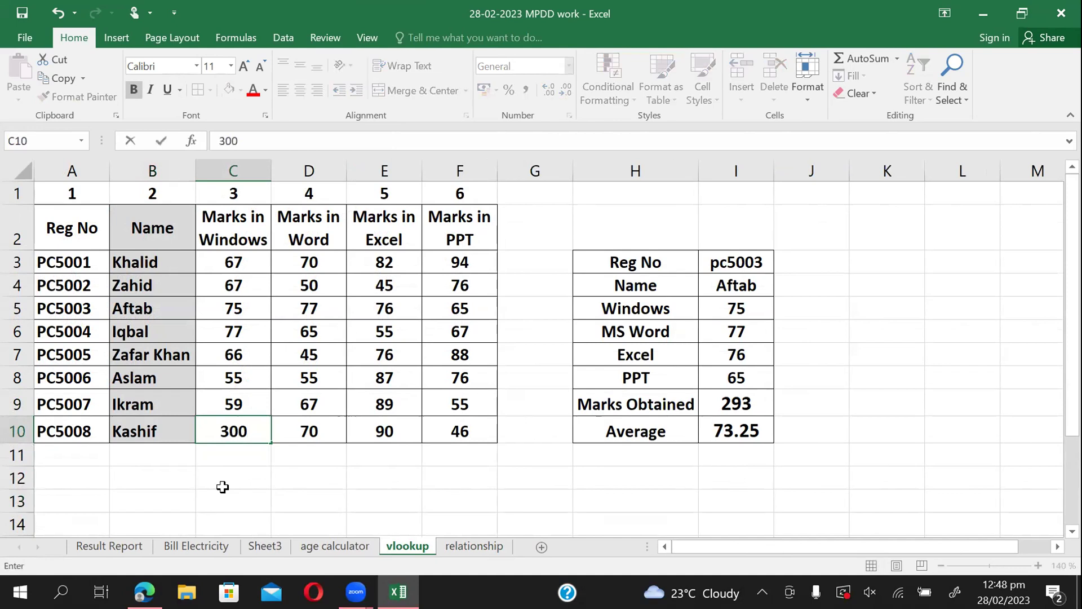
click(246, 454)
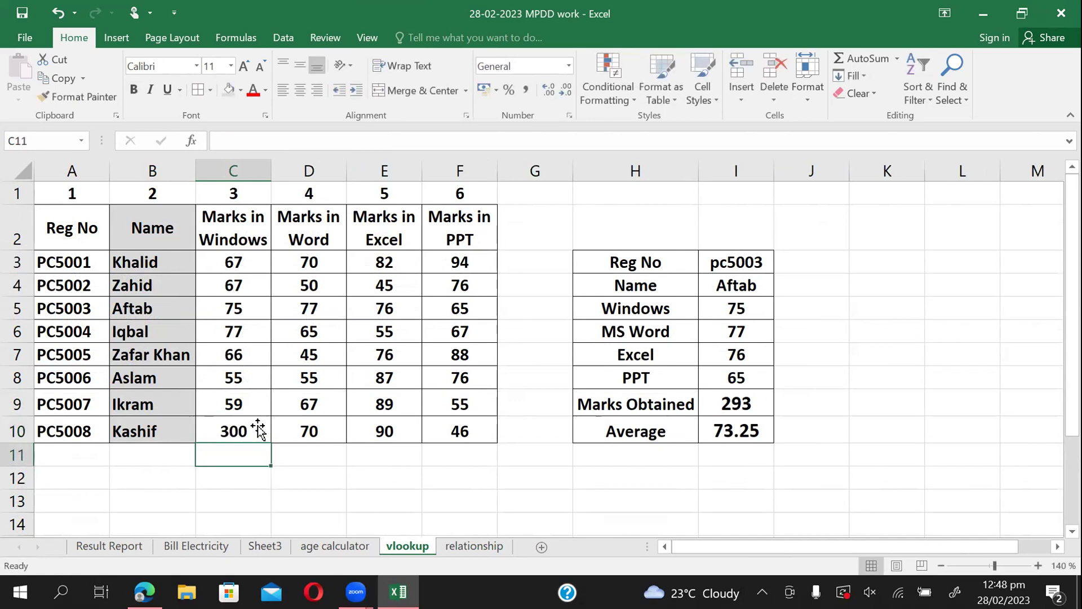
Compare the vlookup and relationship sheets to confirm the linked mark also shows 300.
click(458, 544)
click(220, 384)
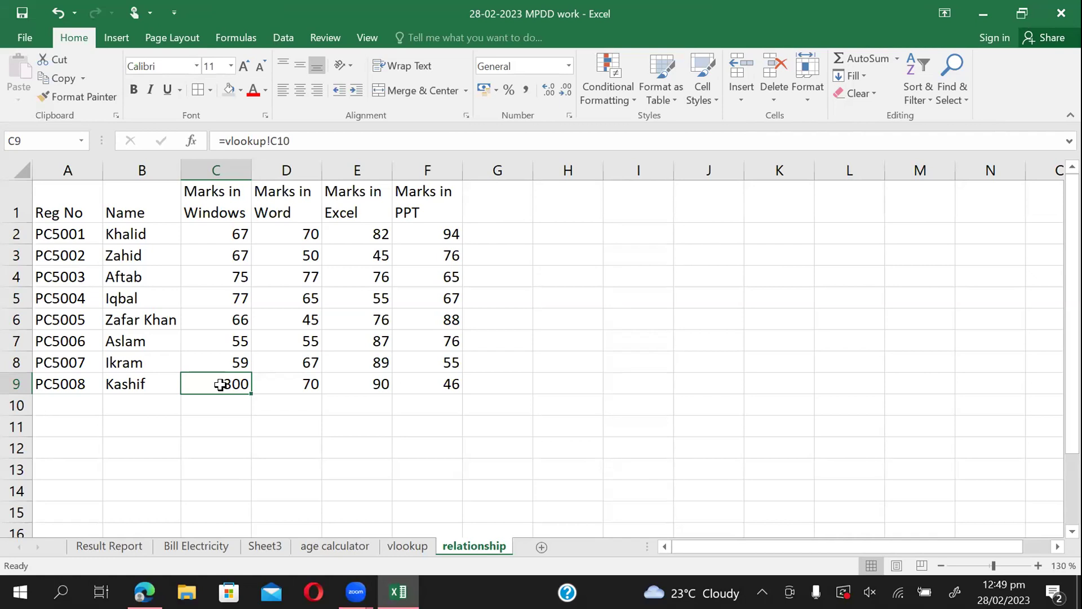
click(404, 546)
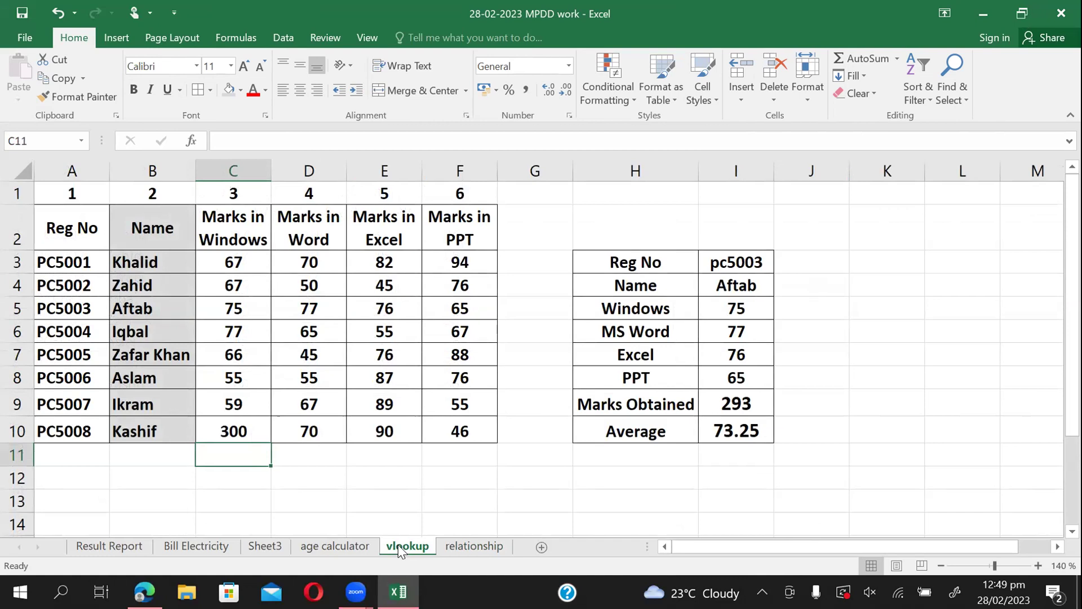
click(477, 545)
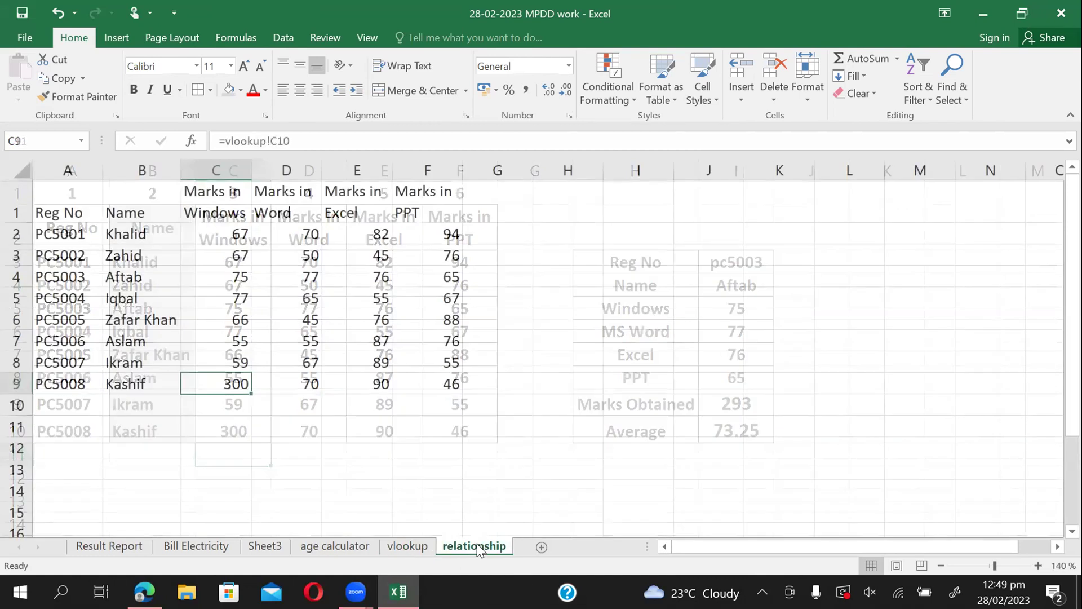
click(385, 542)
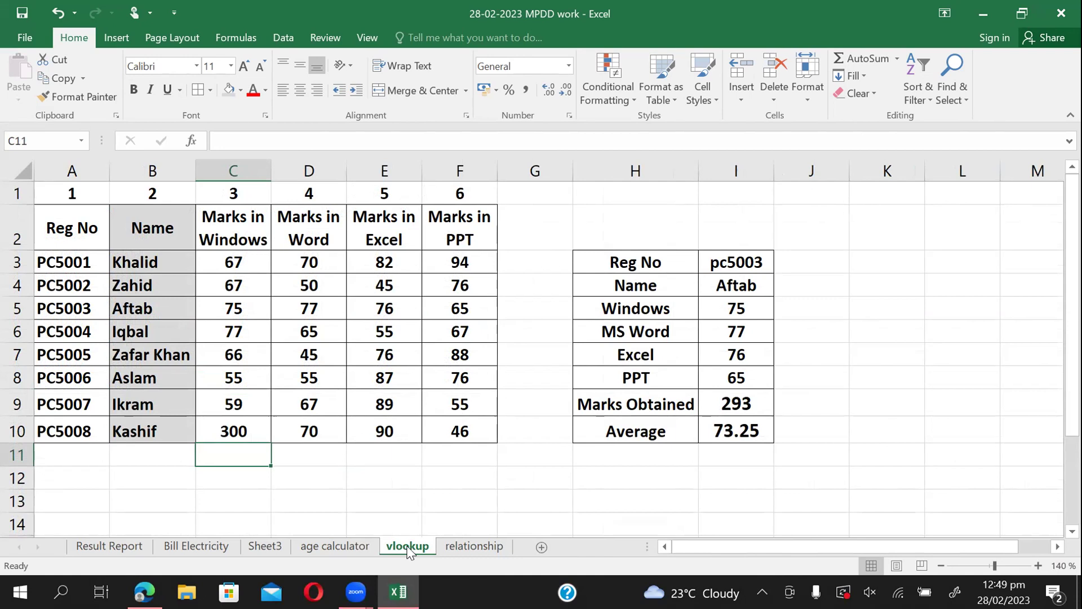
click(480, 546)
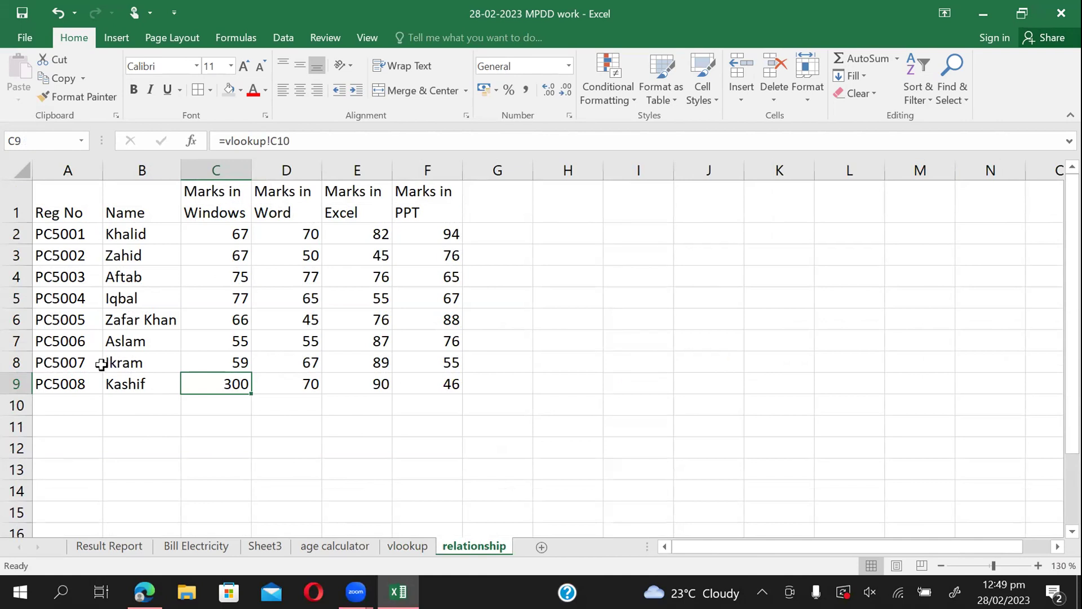
Replace the linked name in relationship cell B8 with ABCD and recheck the cell.
click(146, 363)
double_click(147, 363)
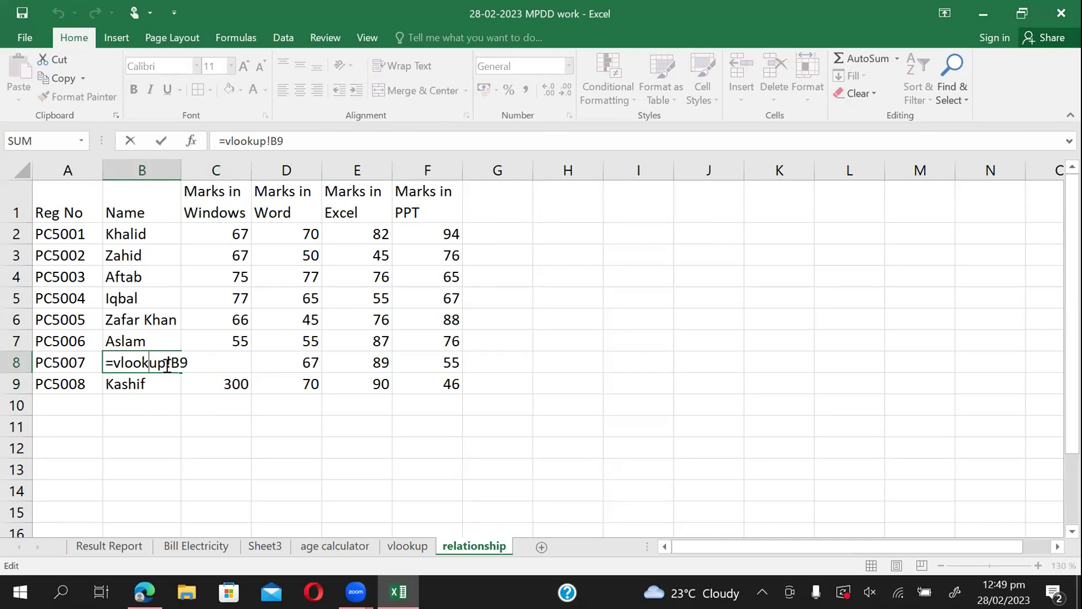
key(Escape)
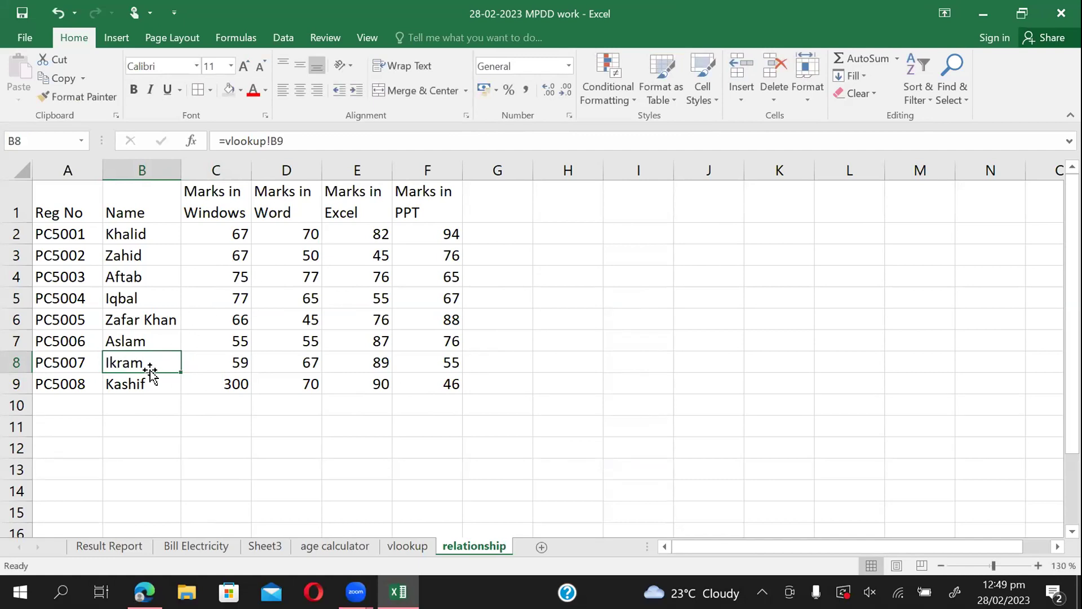
key(Delete)
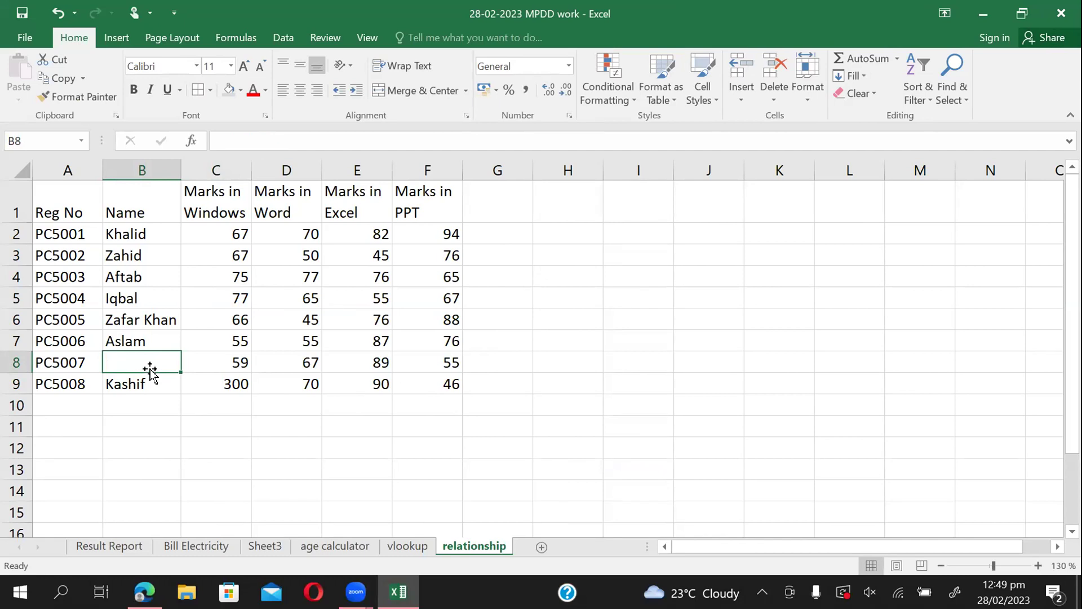
text(ABCD)
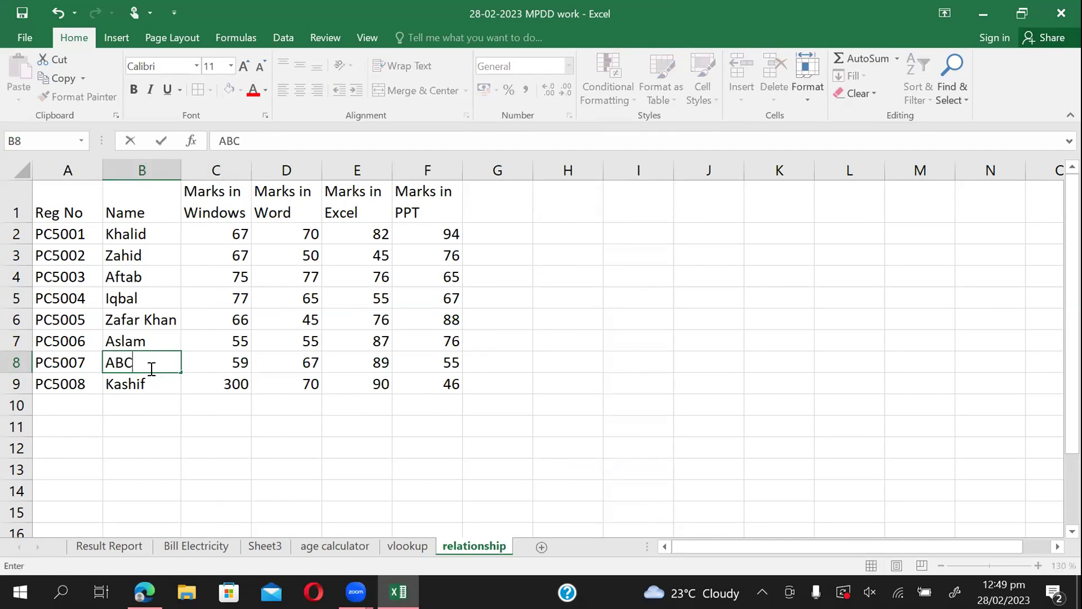
click(135, 417)
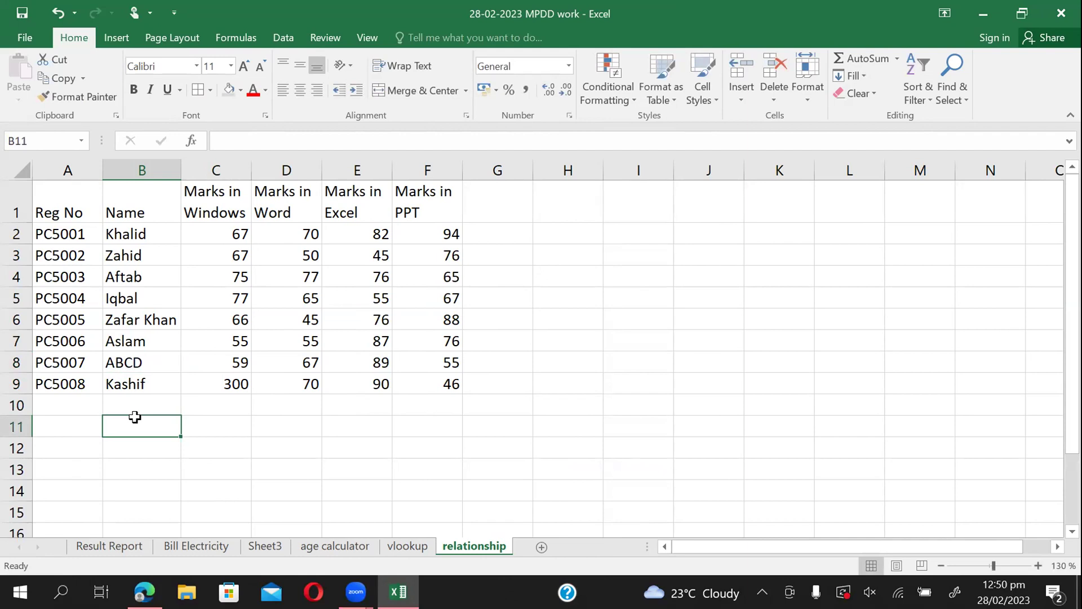
click(117, 365)
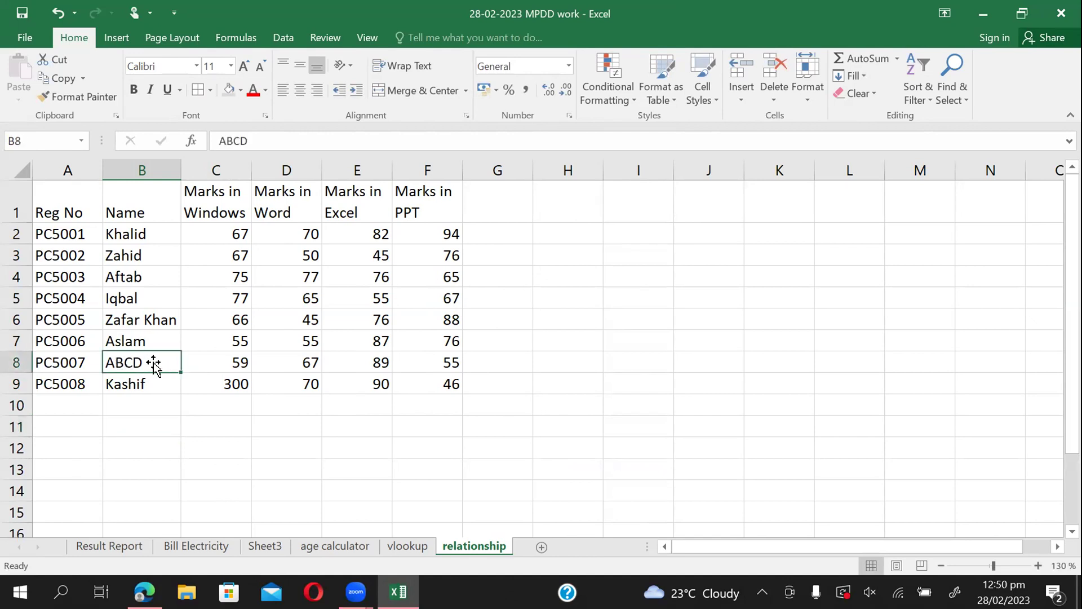
Compare PC5007's name in vlookup cell B9 with its copy on the relationship sheet.
click(420, 546)
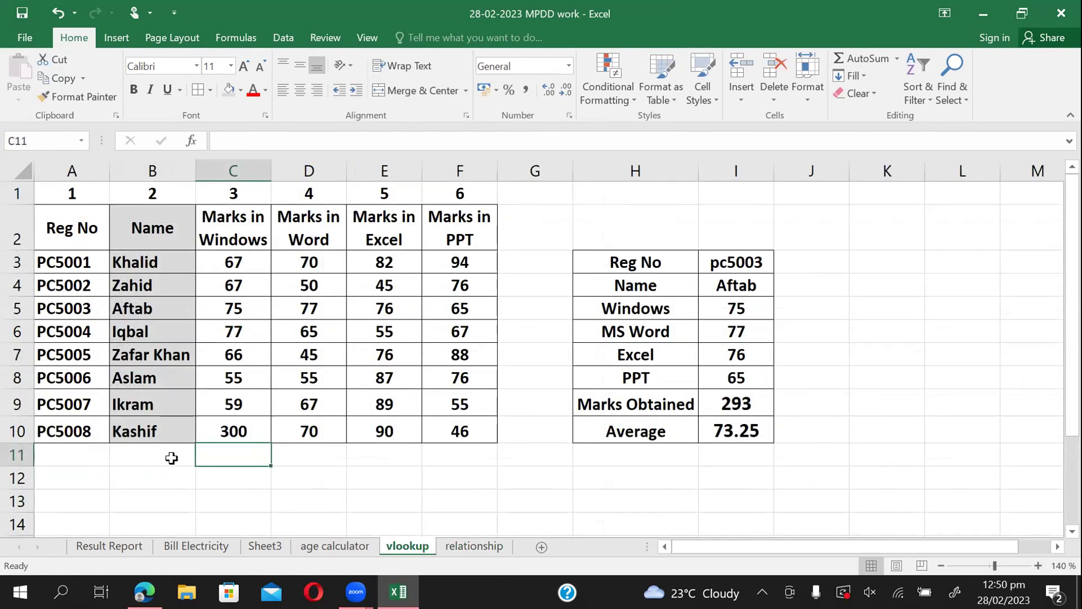
click(164, 410)
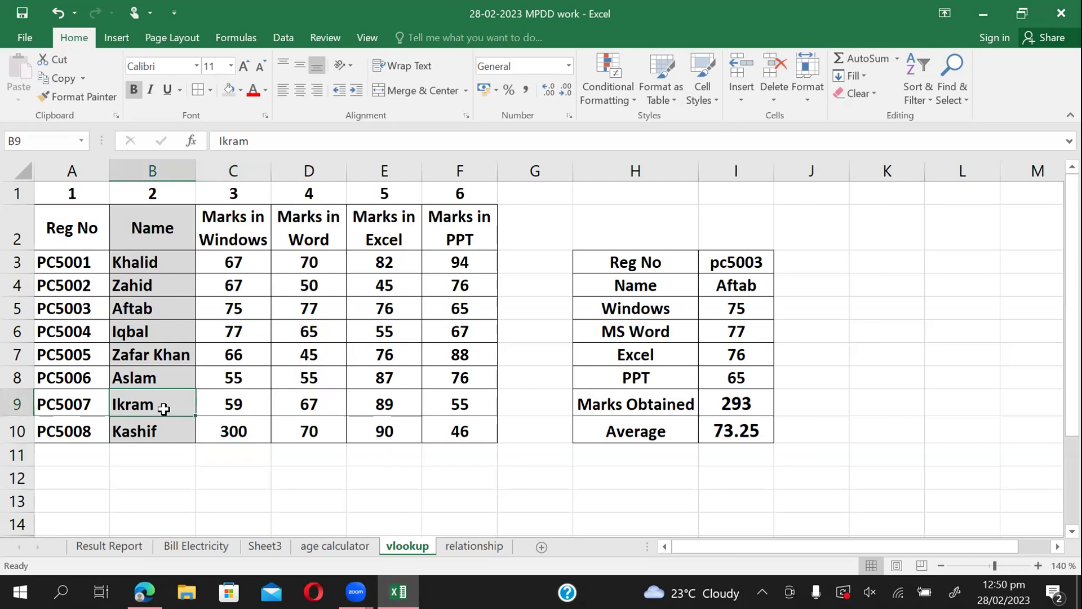
click(486, 550)
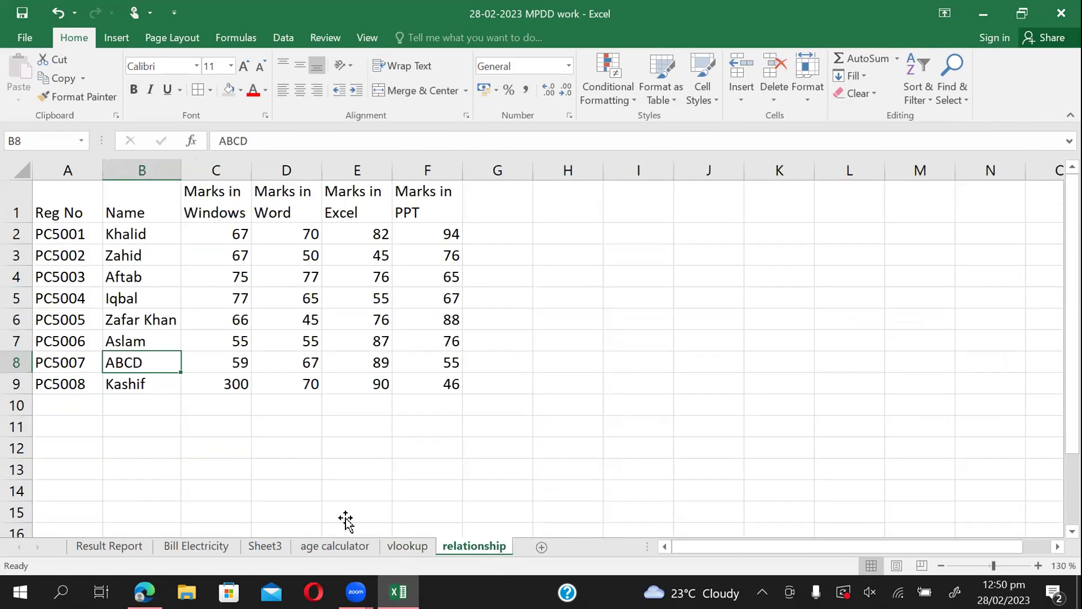
click(409, 542)
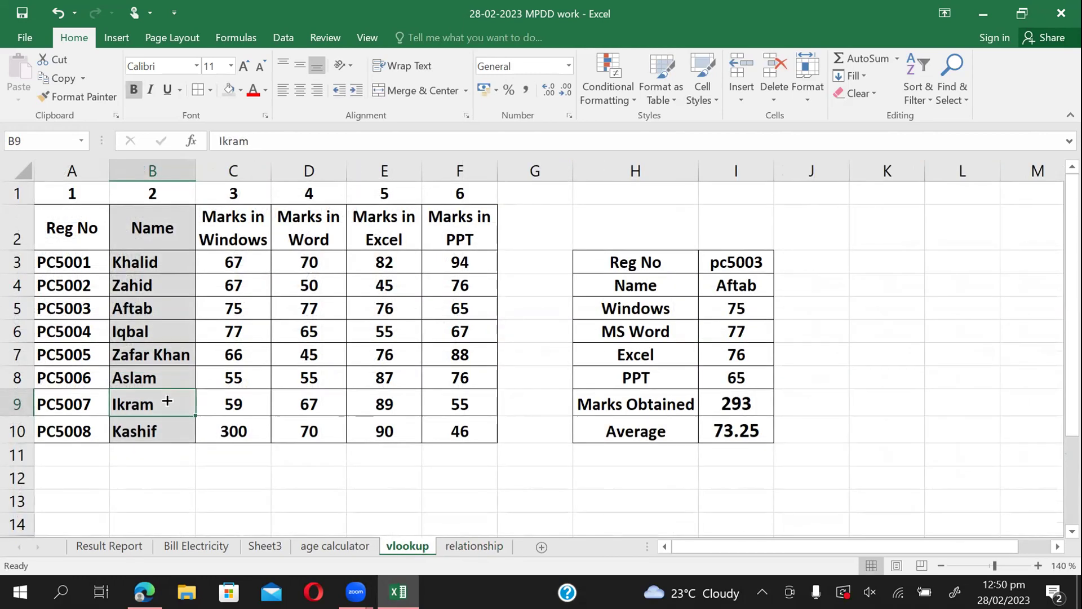
Add the surname to PC5007's name in vlookup cell B9, then check relationship B8 still shows ABCD.
double_click(164, 400)
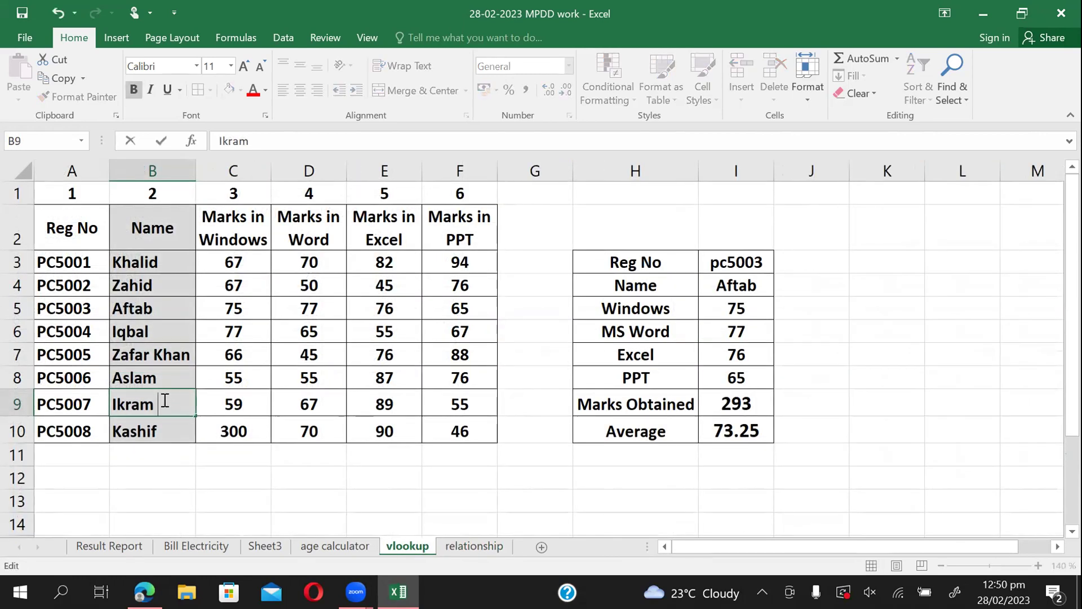
text(Younas)
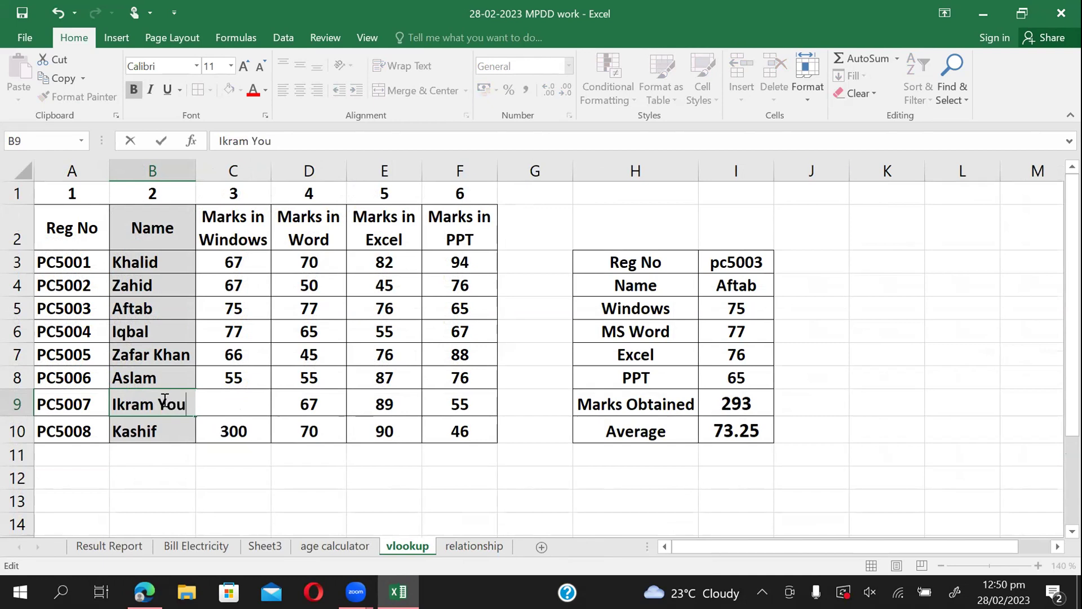
click(152, 472)
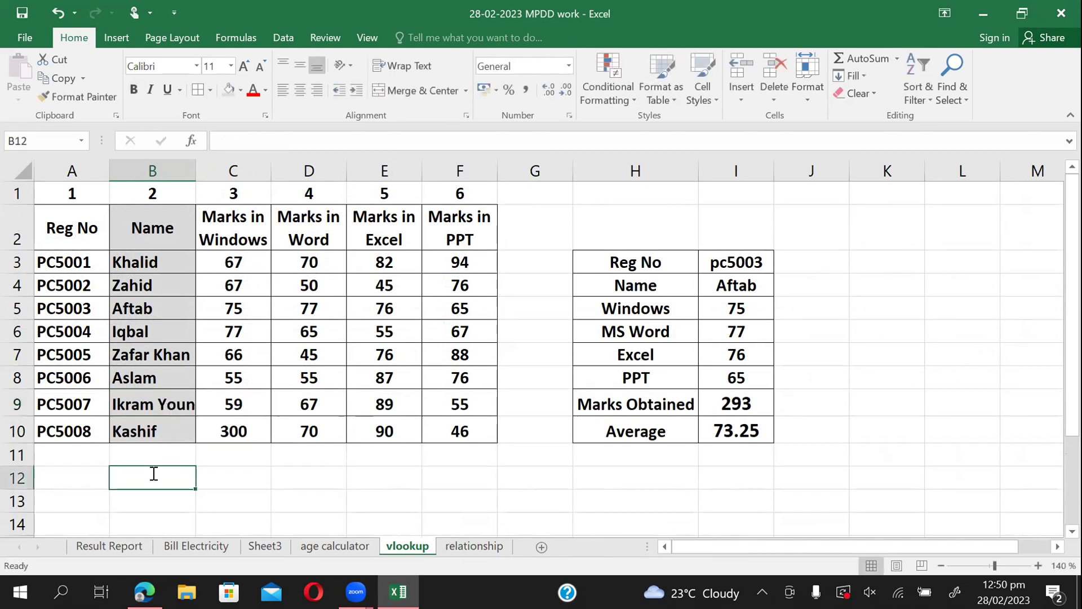
click(469, 545)
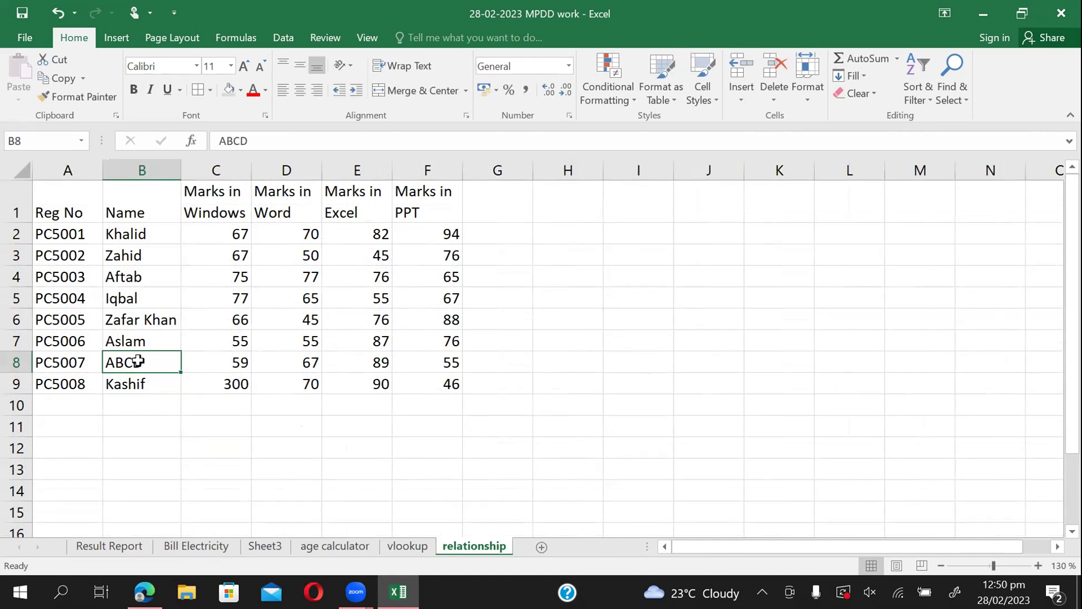
Add the surname to PC5001's name in vlookup cell B3.
click(424, 546)
click(186, 264)
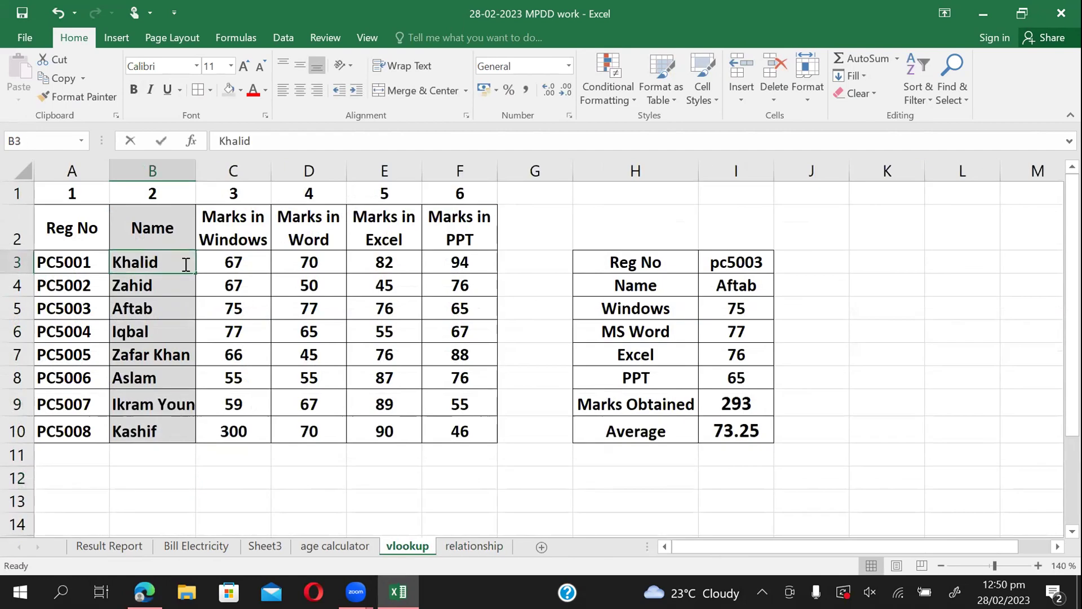
double_click(186, 265)
text(Saee)
text(d)
key(Return)
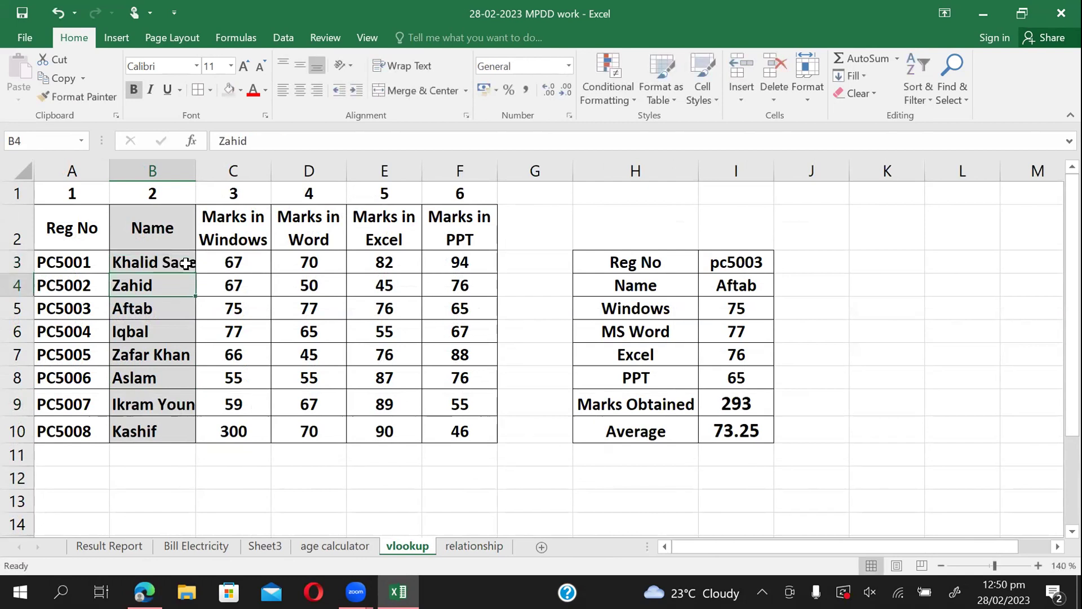
Autofit the relationship sheet's Name column, check linked B2 and overwritten B8, then return to vlookup.
click(462, 544)
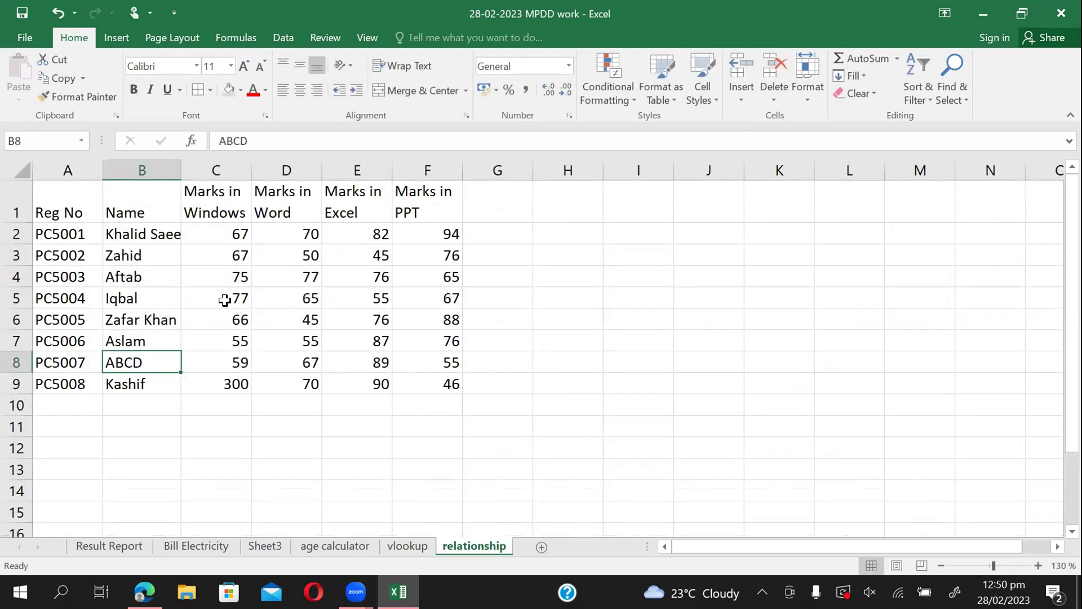
double_click(181, 170)
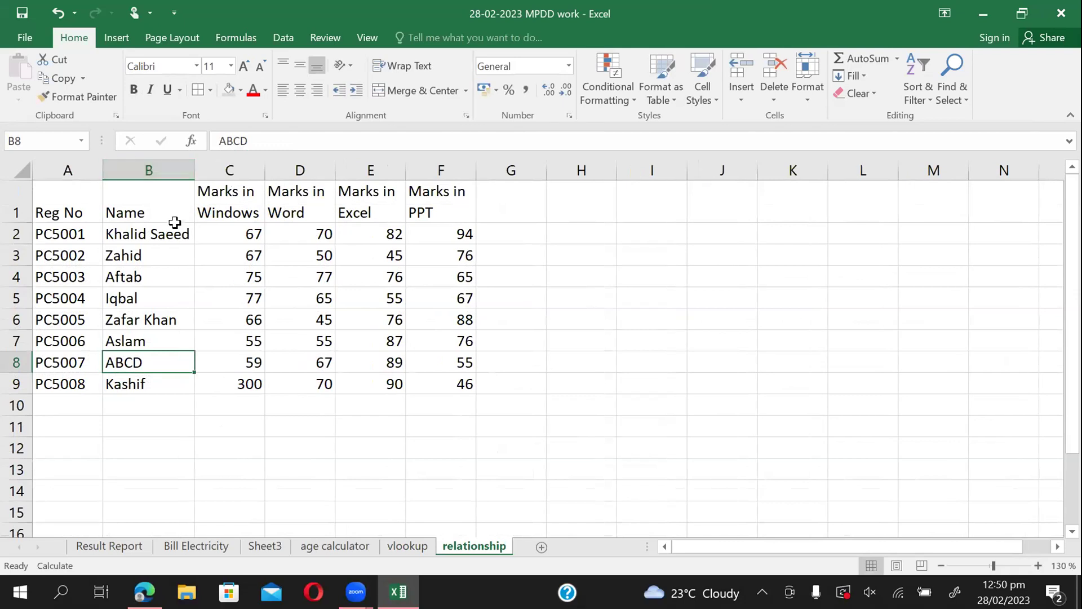
click(177, 234)
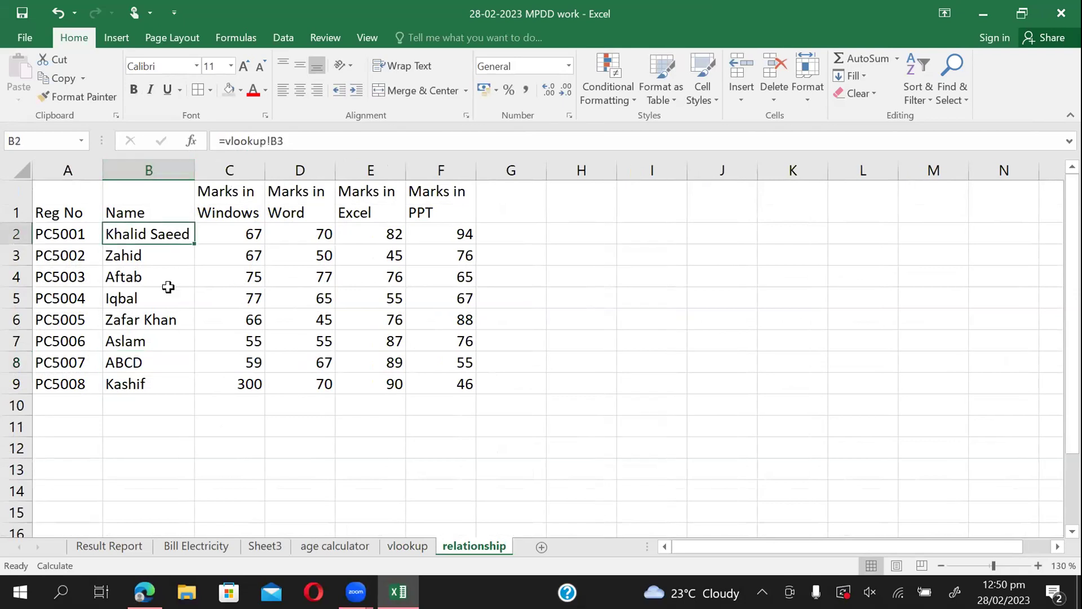
click(148, 360)
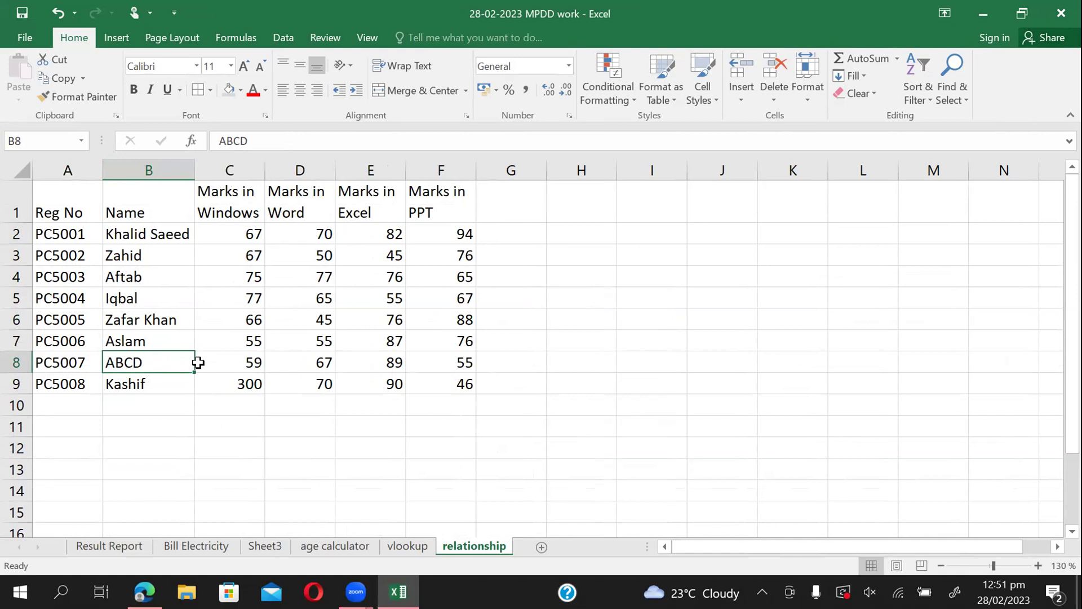
click(407, 546)
click(164, 406)
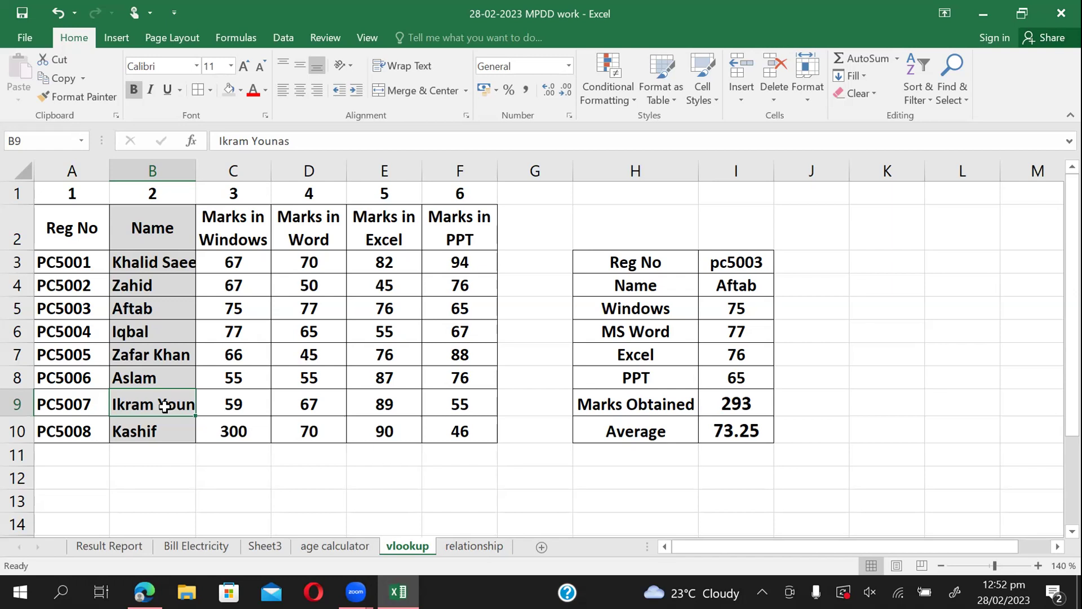
click(245, 410)
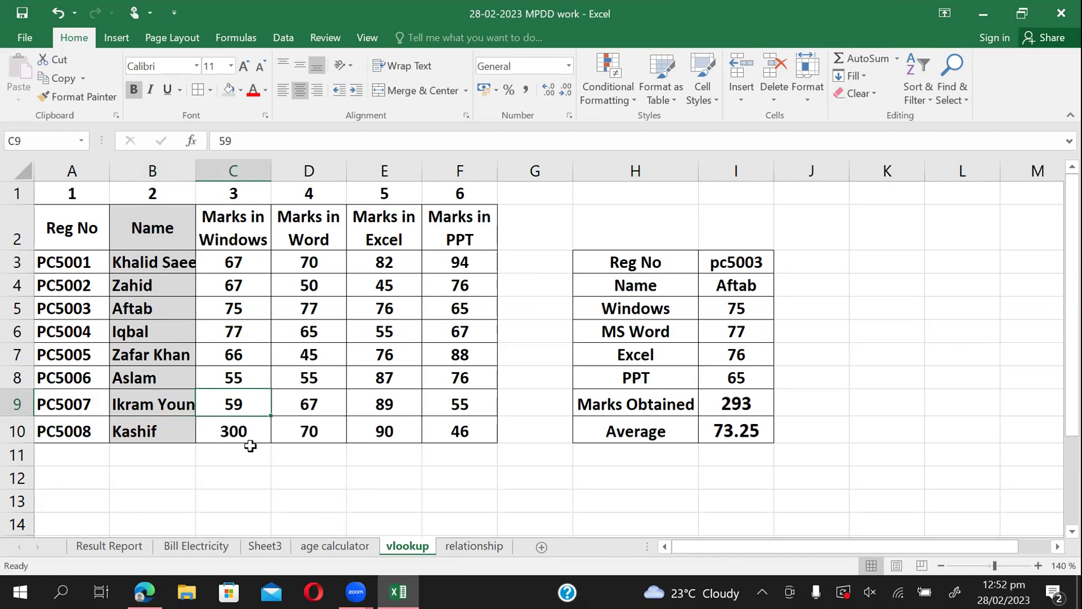
Overwrite the linked PPT mark in relationship cell F9 with 70.
click(472, 546)
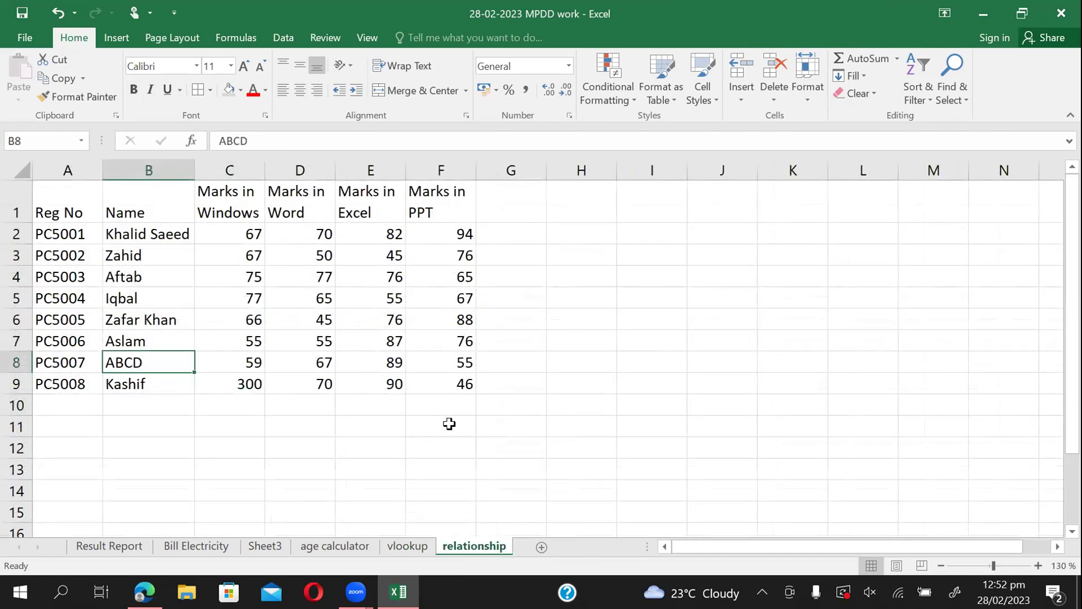
click(453, 388)
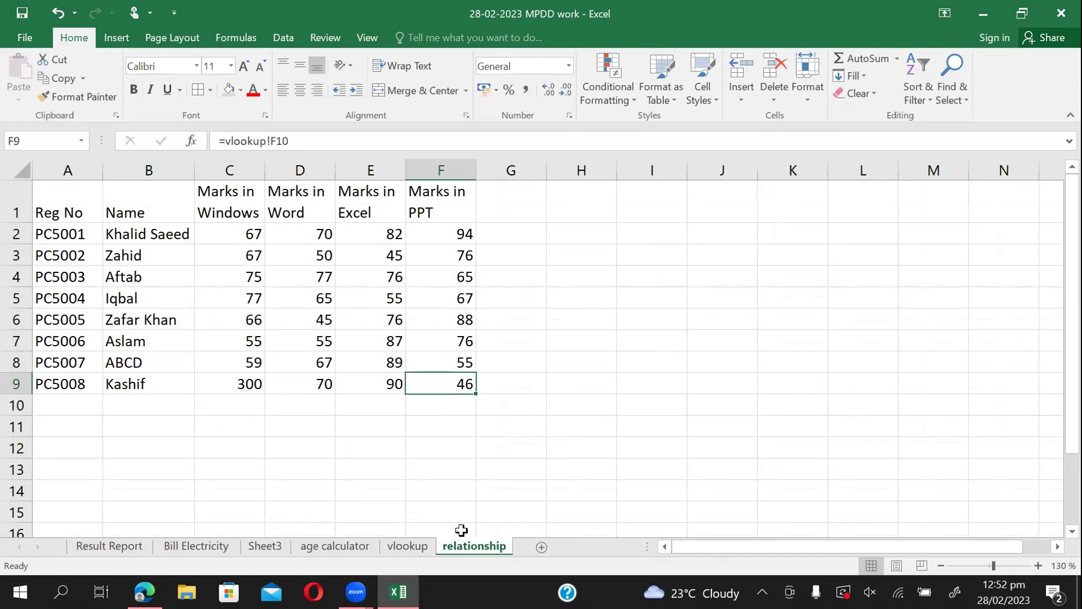
key(Delete)
text(70)
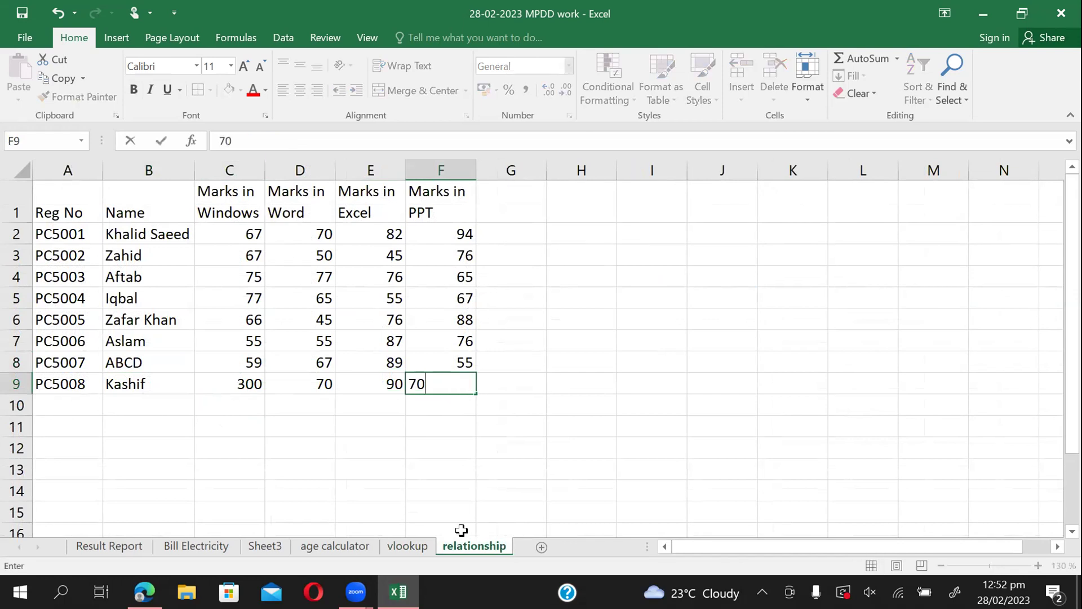
key(Return)
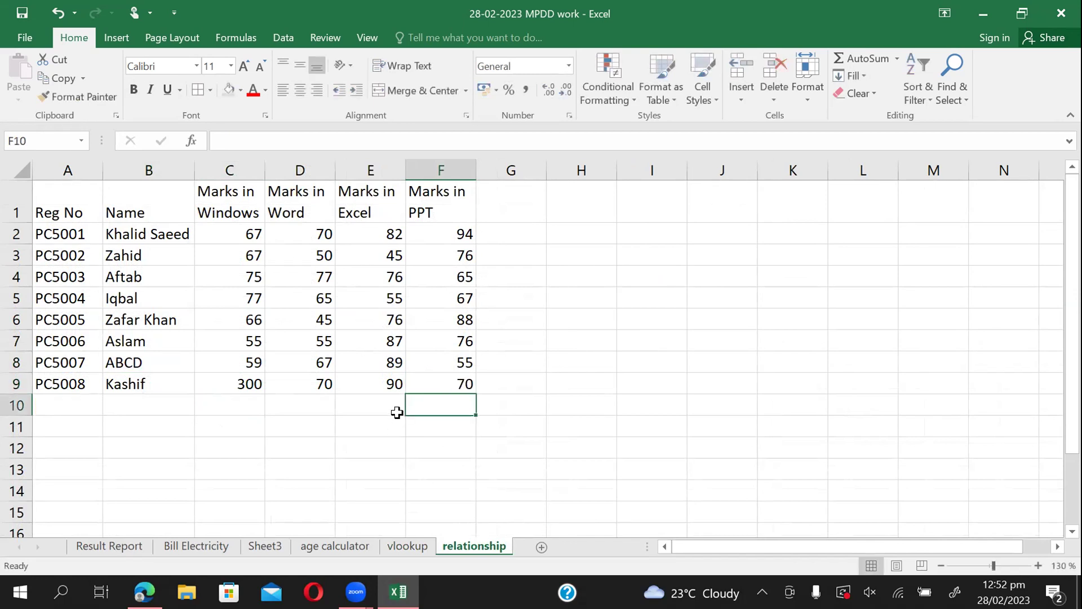
click(447, 389)
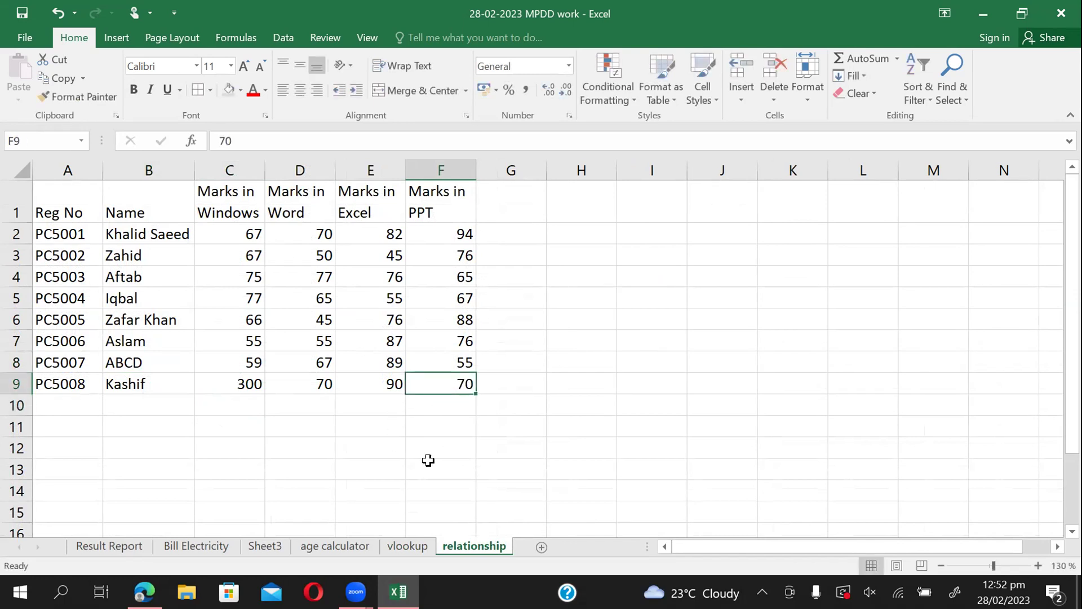
Change the PPT mark in vlookup cell F10 from 46 to 50.
click(407, 545)
click(474, 433)
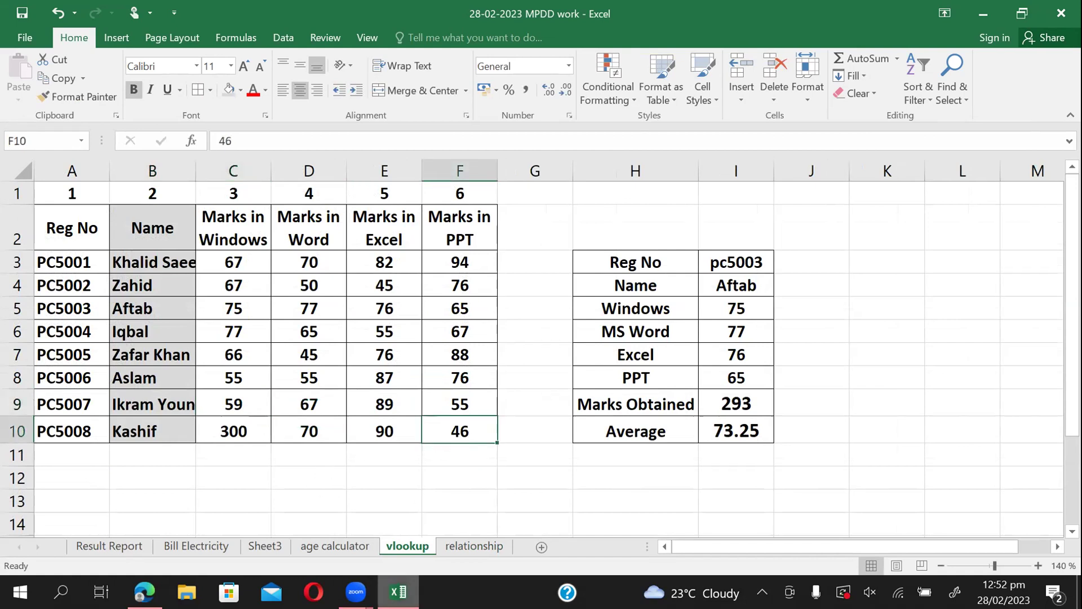
mouse_move(398, 591)
text(50)
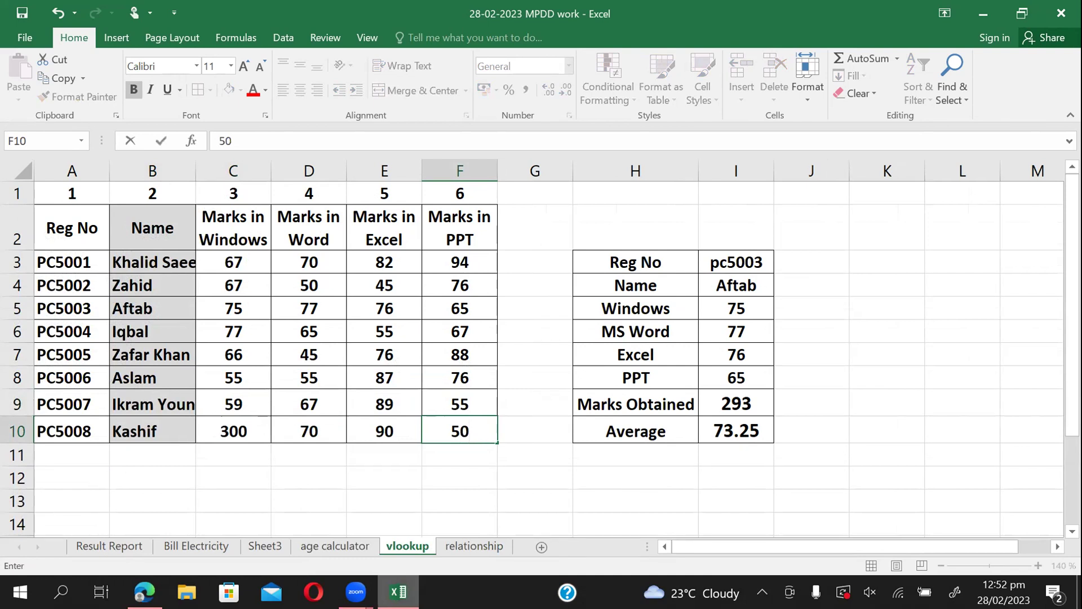
key(Return)
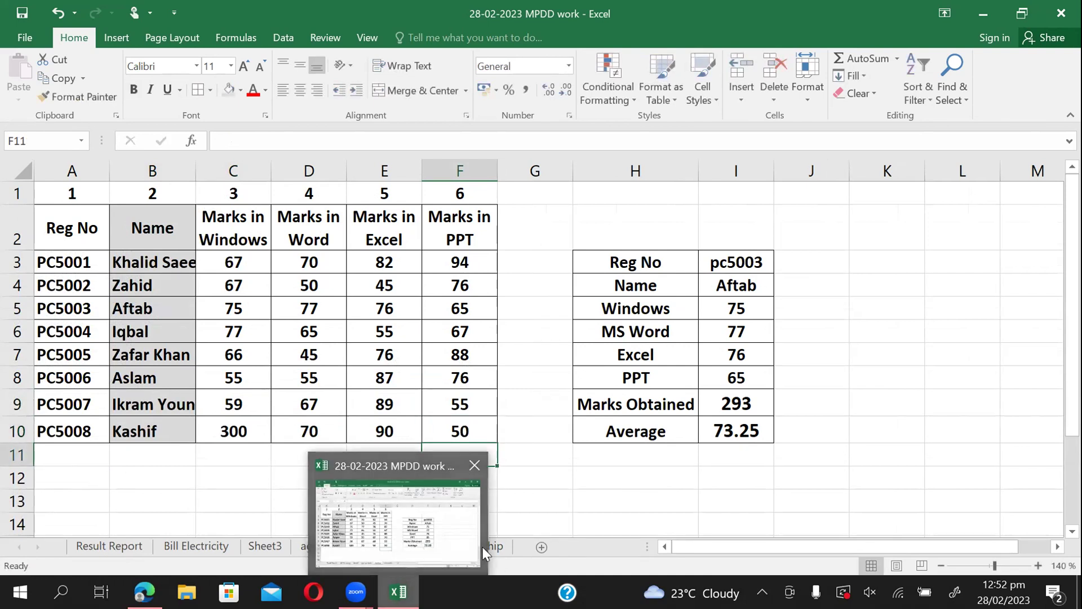
click(489, 543)
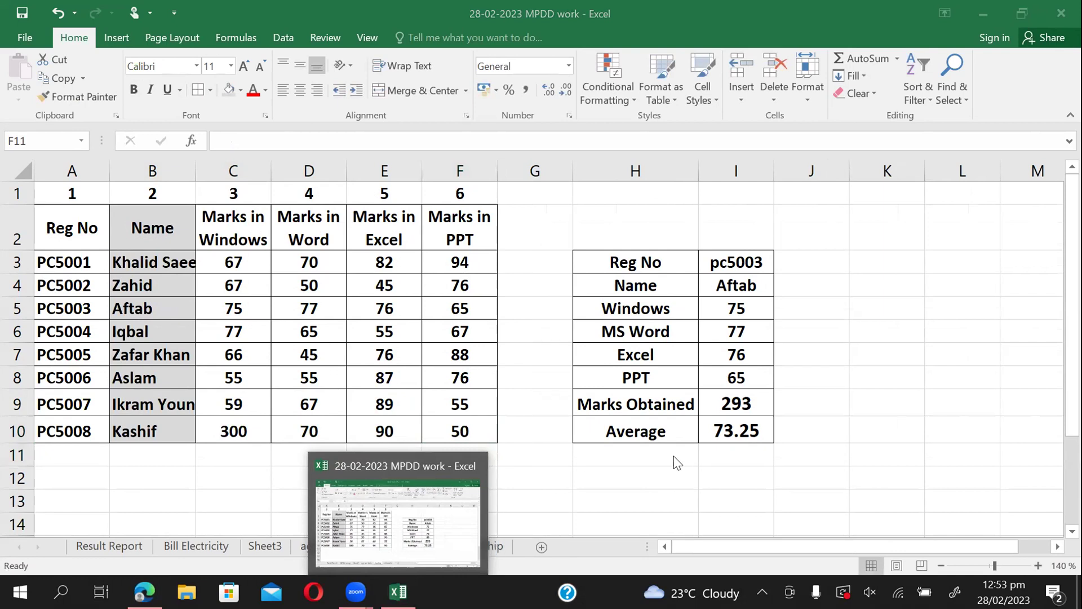
click(470, 544)
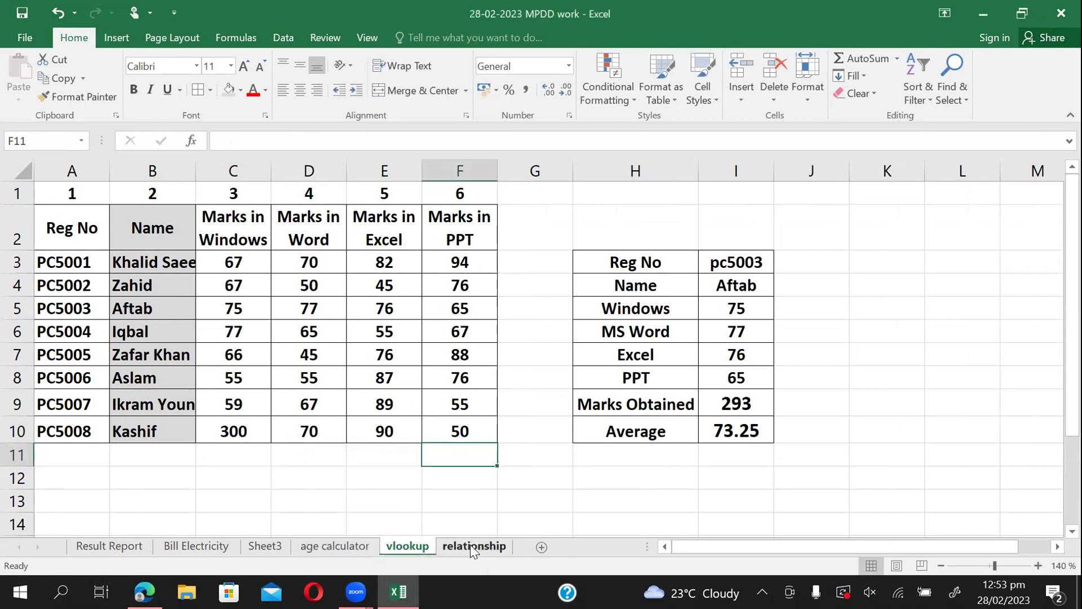
click(460, 543)
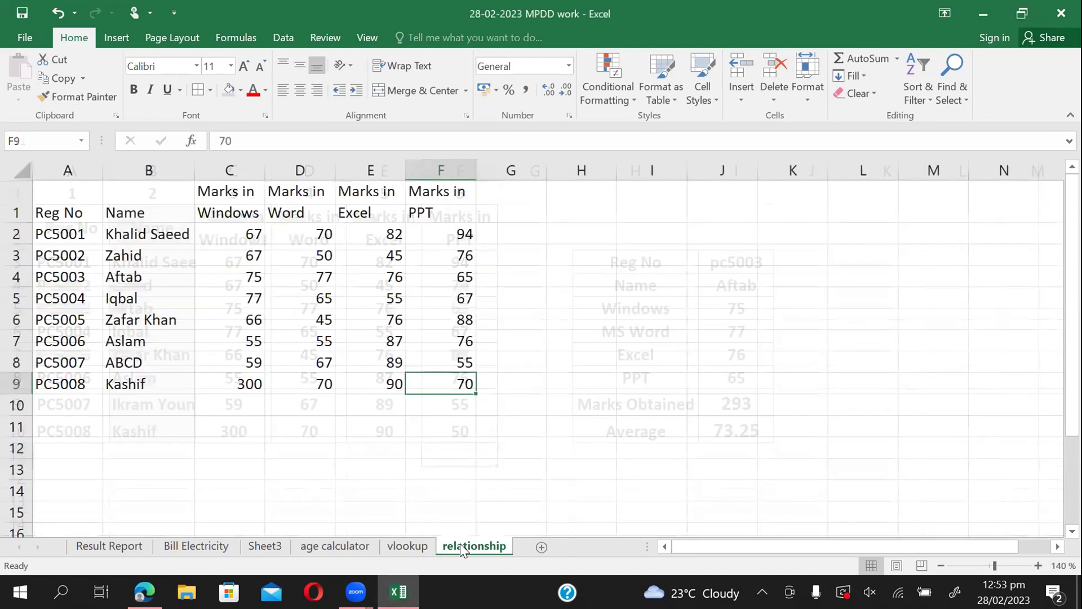
click(423, 543)
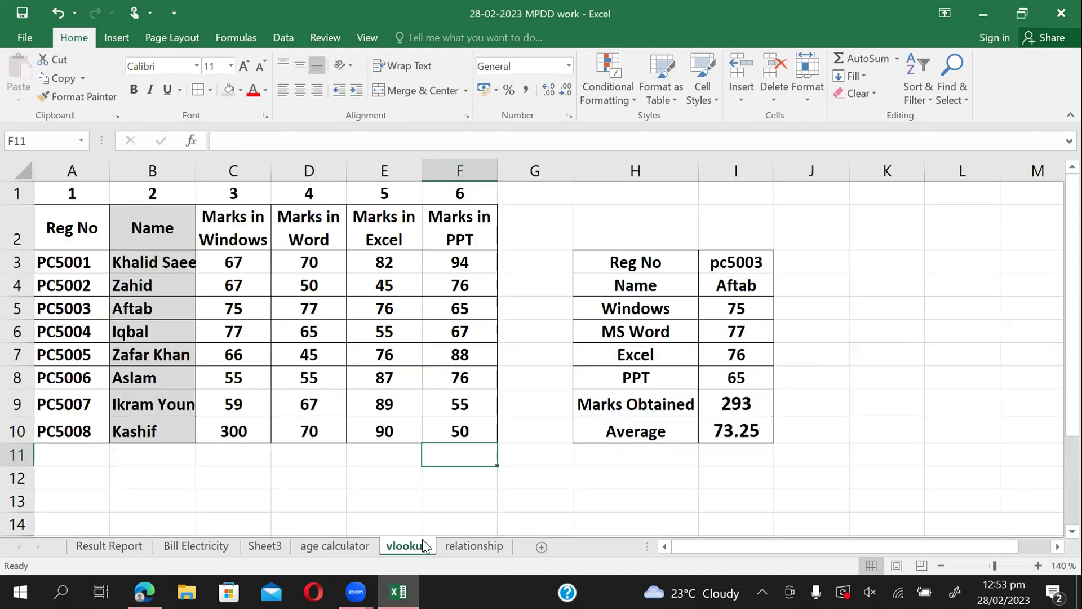
click(474, 545)
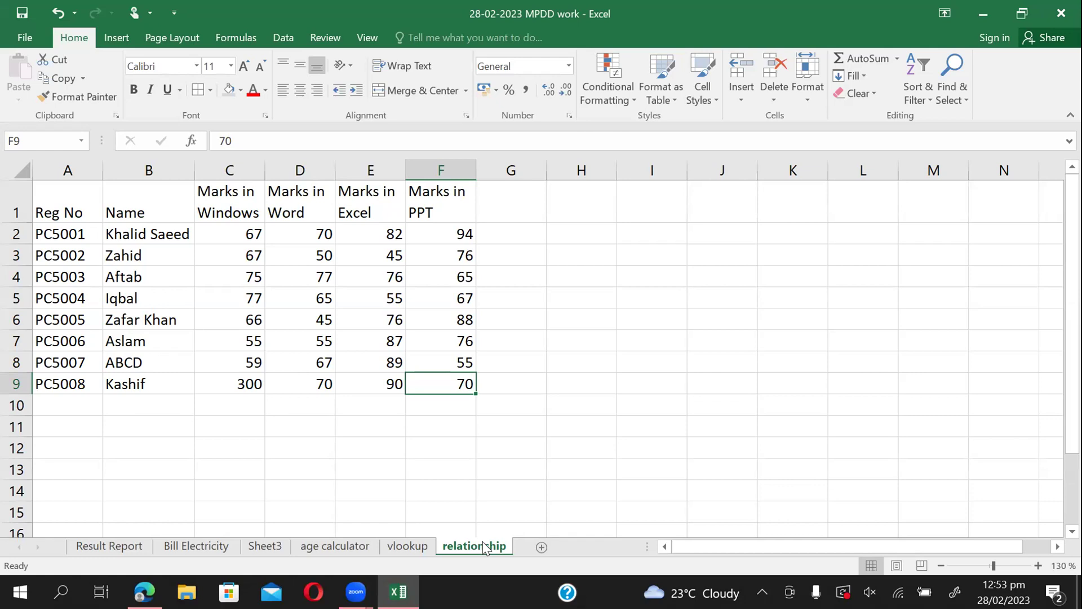
click(407, 546)
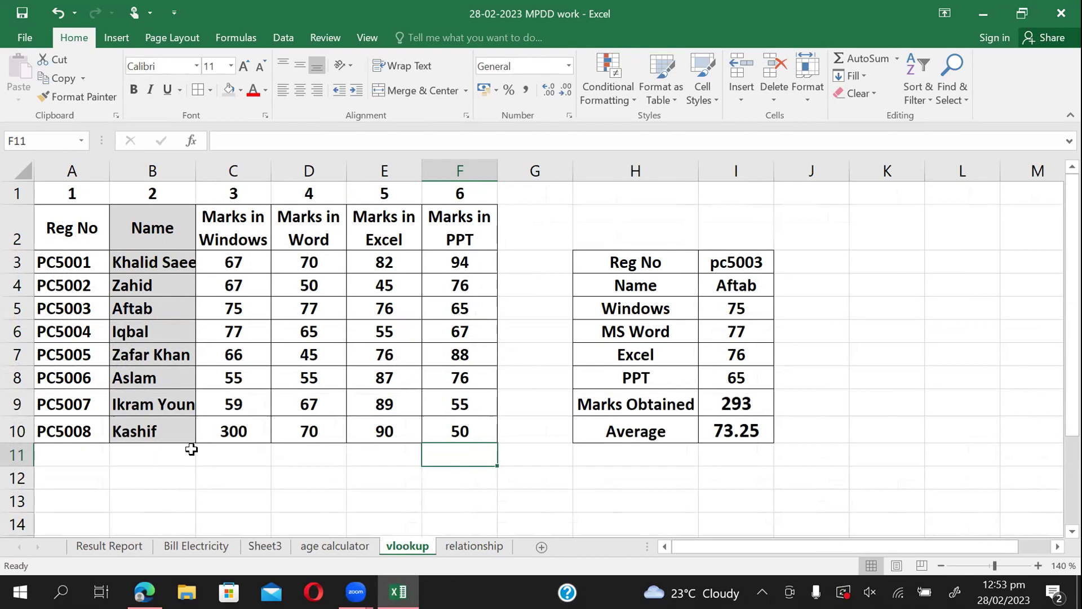
Fill vlookup cells B9 and F10 with red.
click(174, 405)
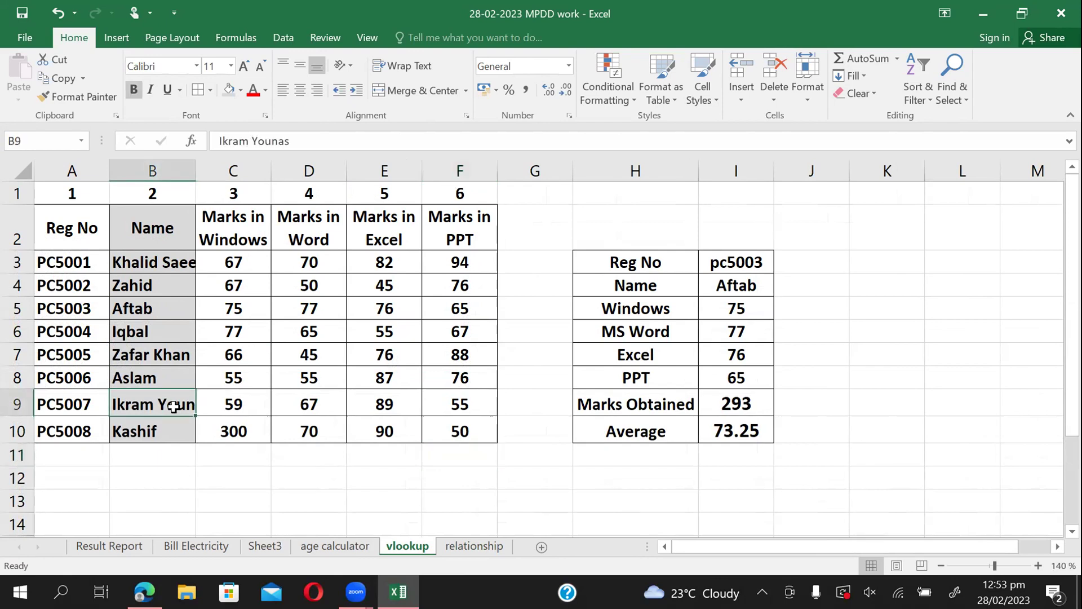
click(240, 91)
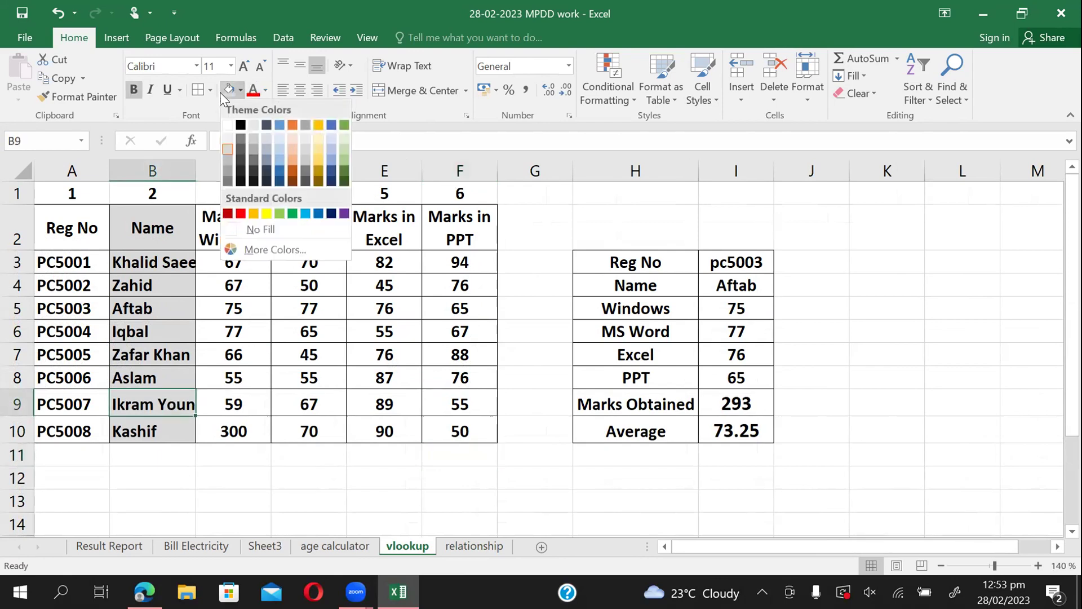
click(241, 214)
click(463, 431)
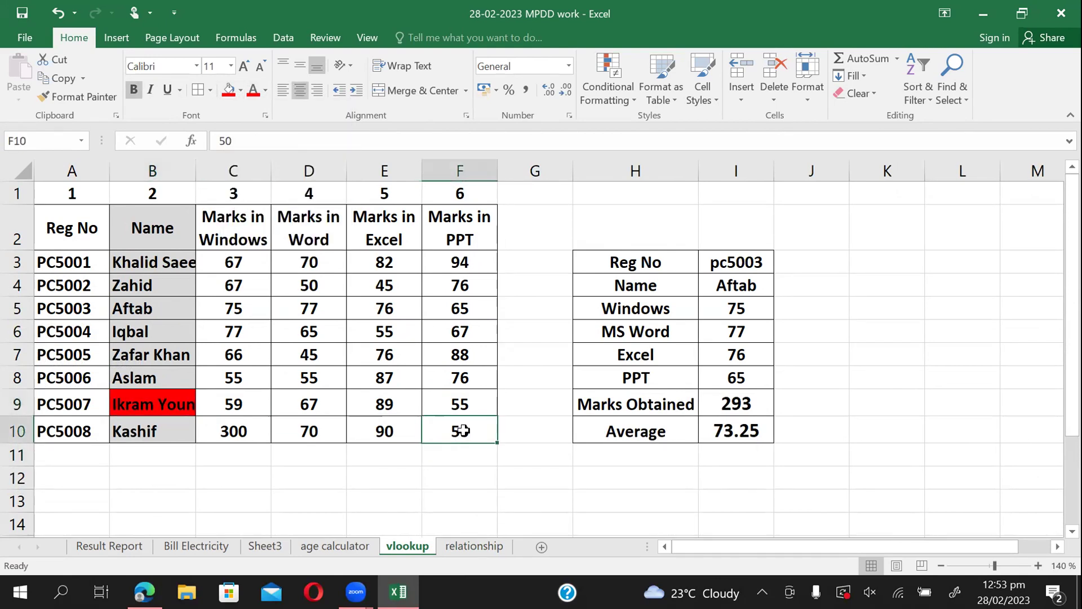
click(229, 92)
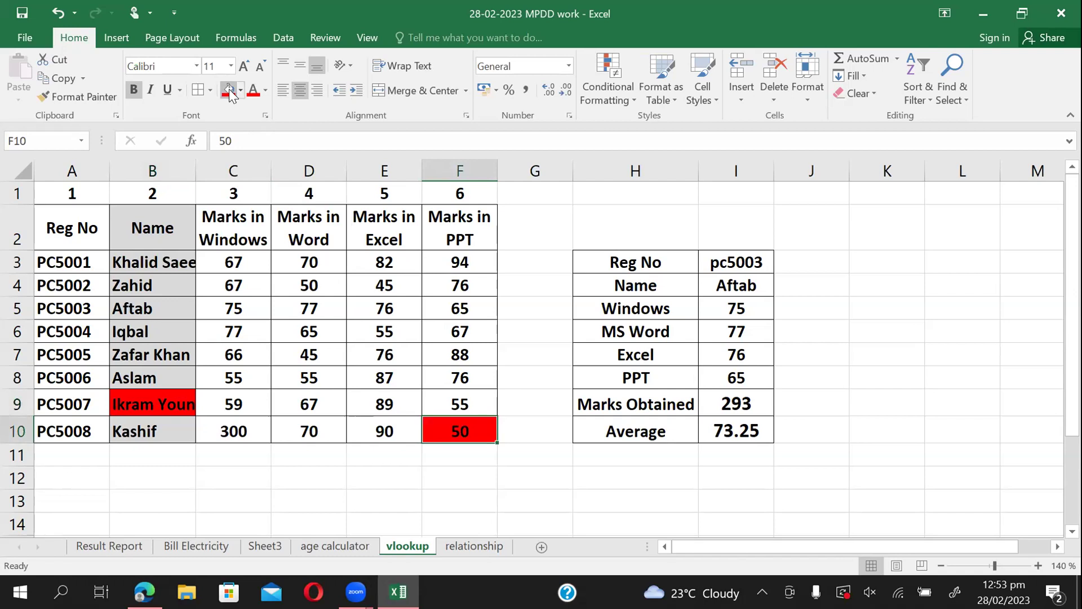
click(343, 468)
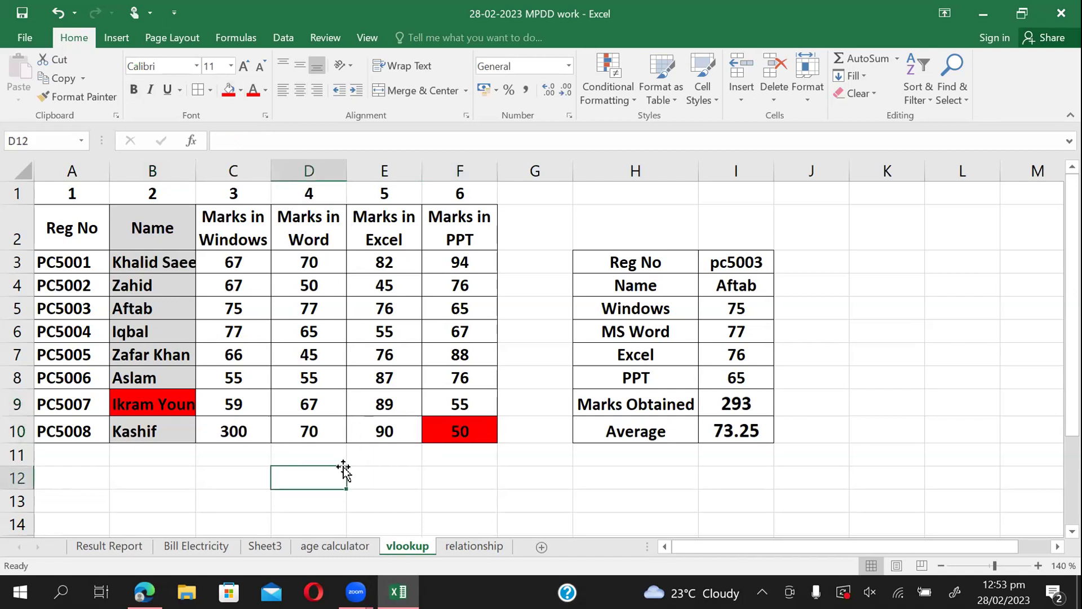
Check the overwritten relationship cells B8 and F9, then return to the vlookup sheet.
click(474, 545)
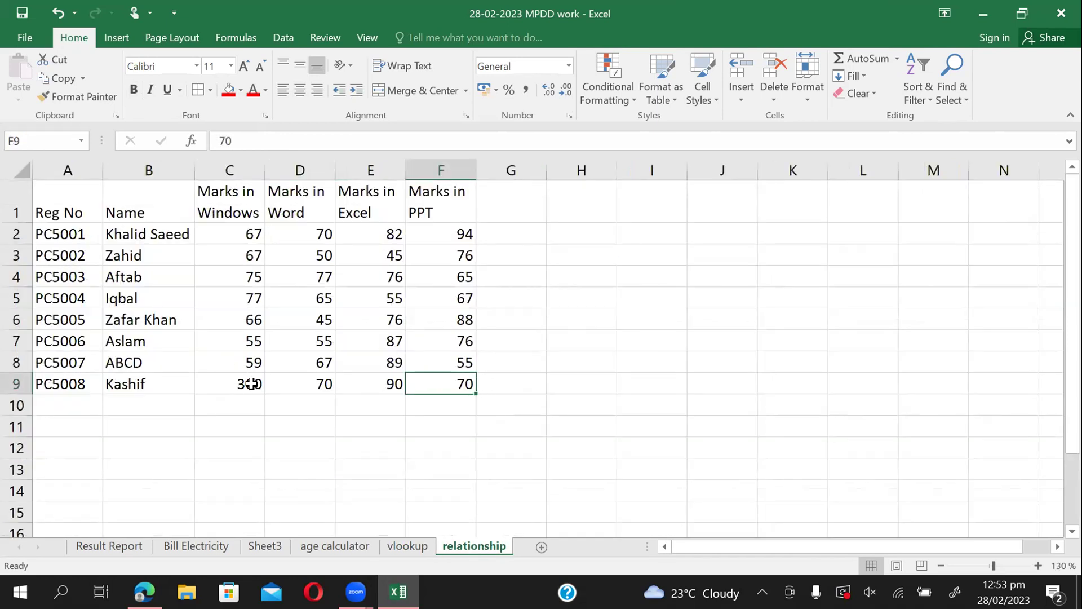
click(150, 361)
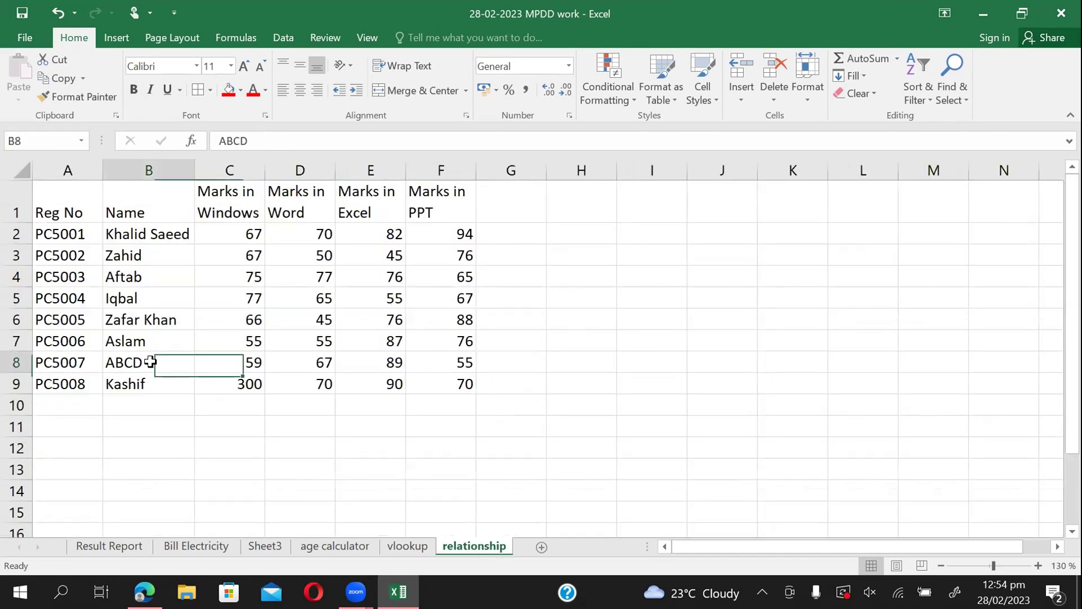
click(451, 385)
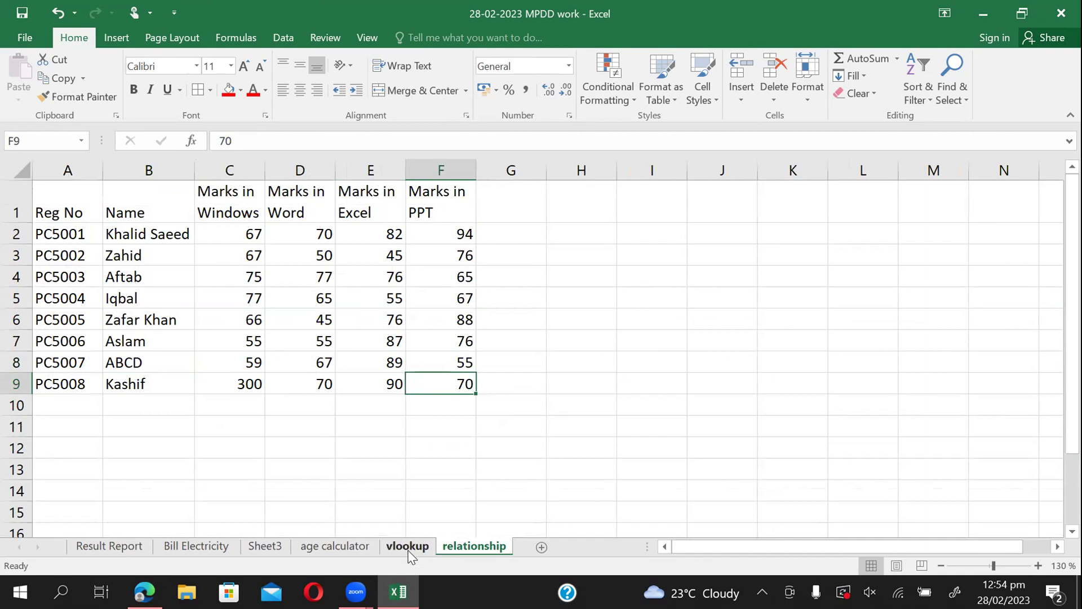
click(407, 545)
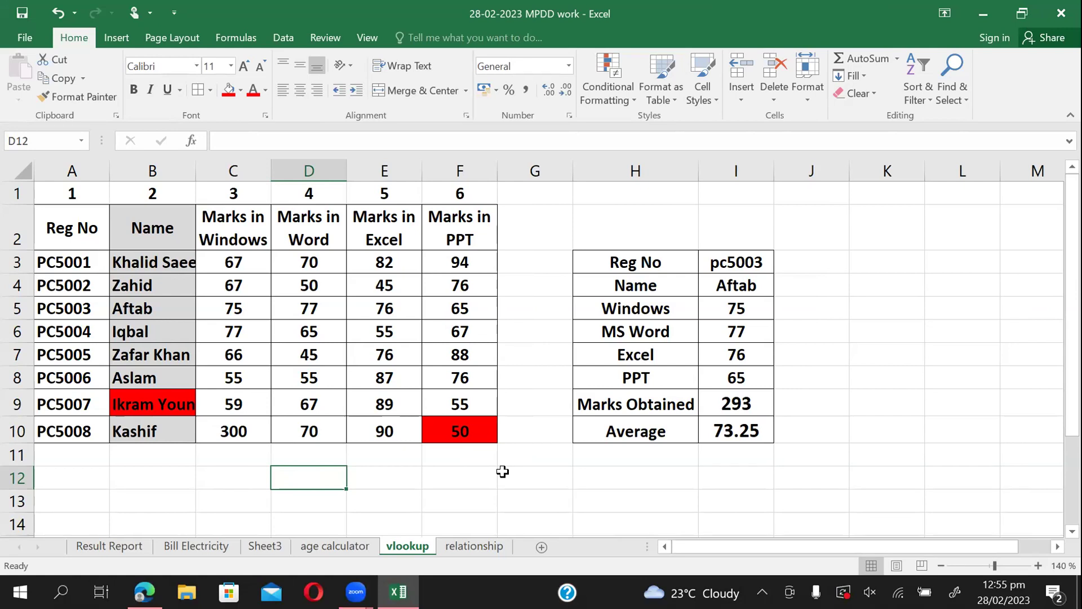
Paste-link the student name from vlookup B9 into relationship cell B8 (=vlookup!$B$9).
click(190, 398)
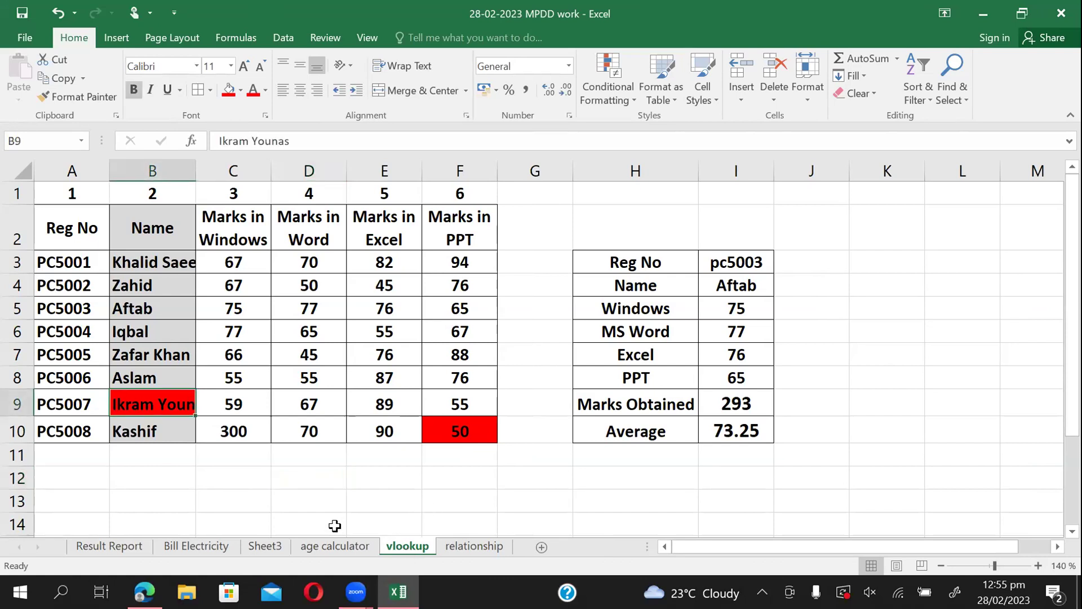
key(ctrl+c)
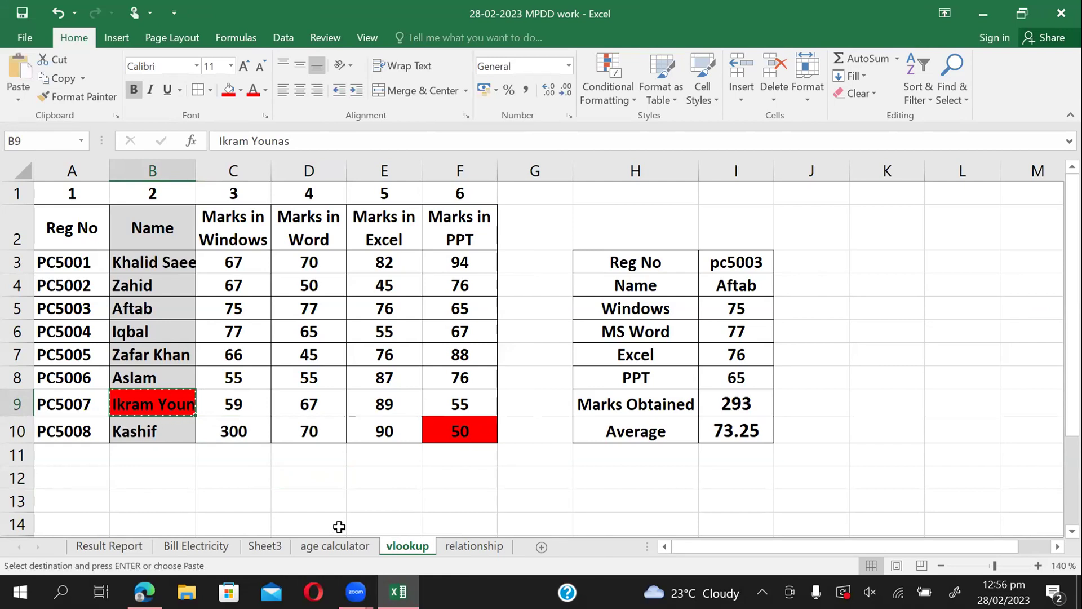
click(481, 546)
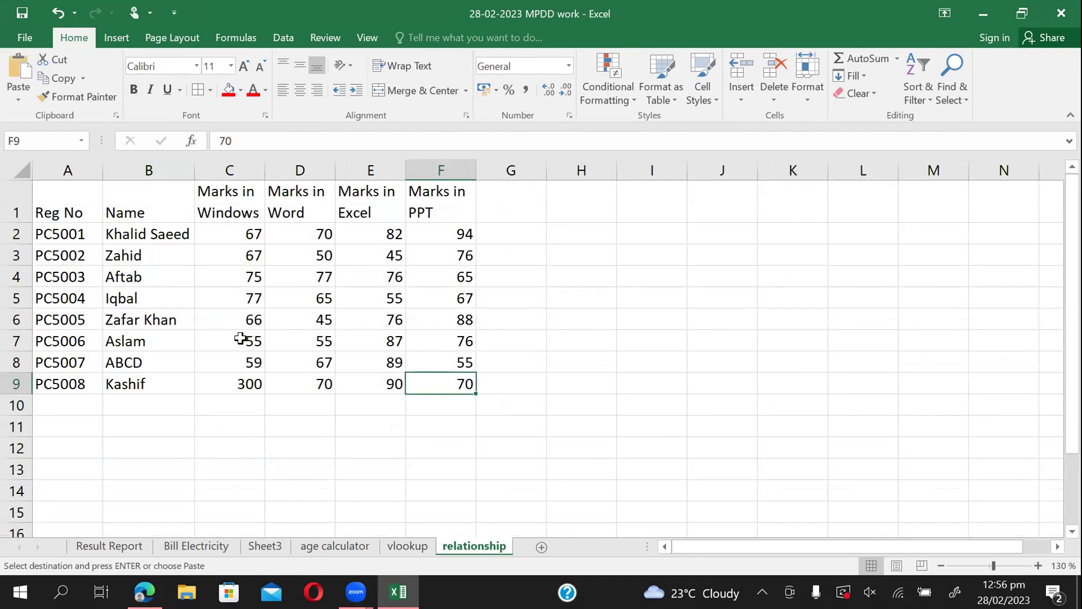
click(164, 362)
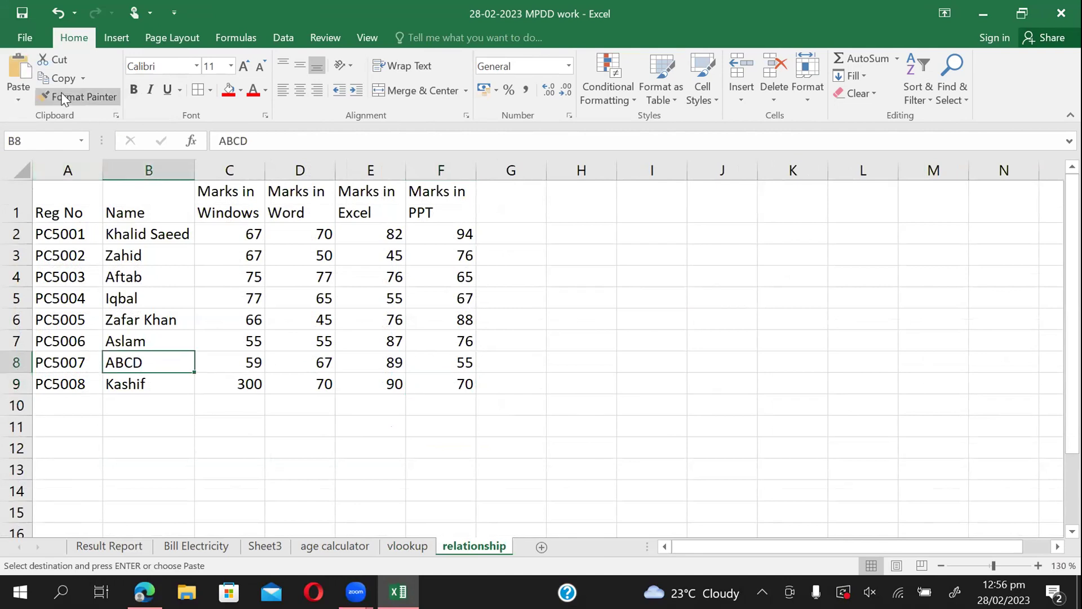
click(17, 99)
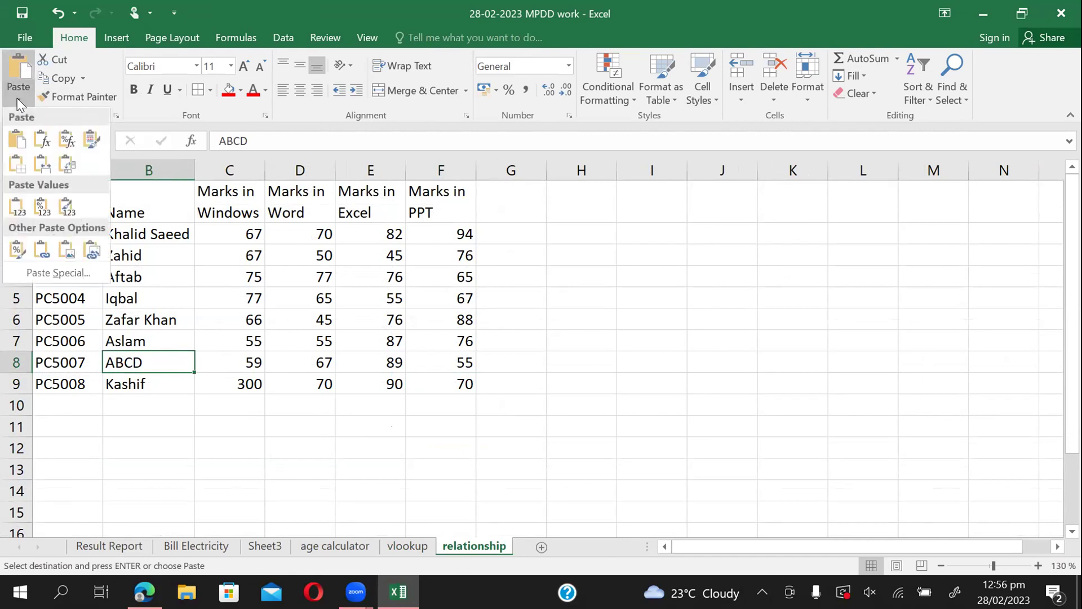
click(34, 273)
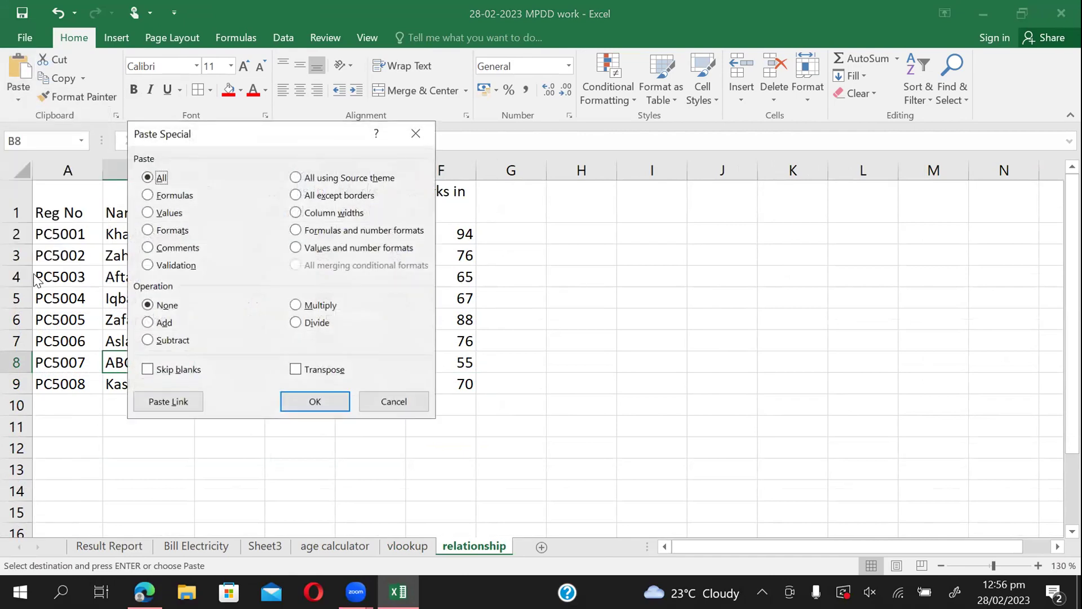
click(173, 400)
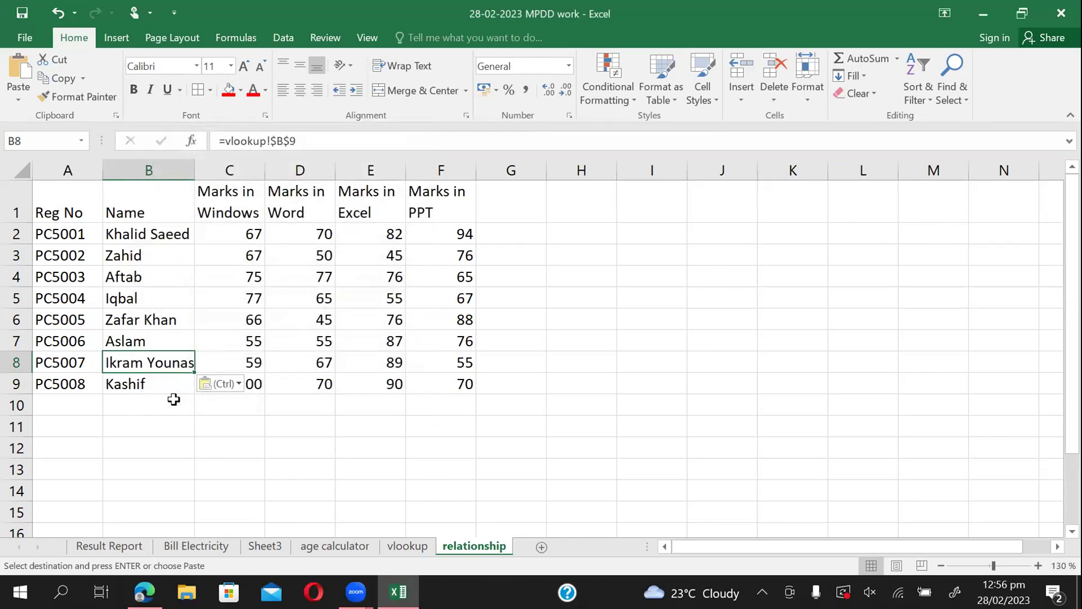
click(409, 544)
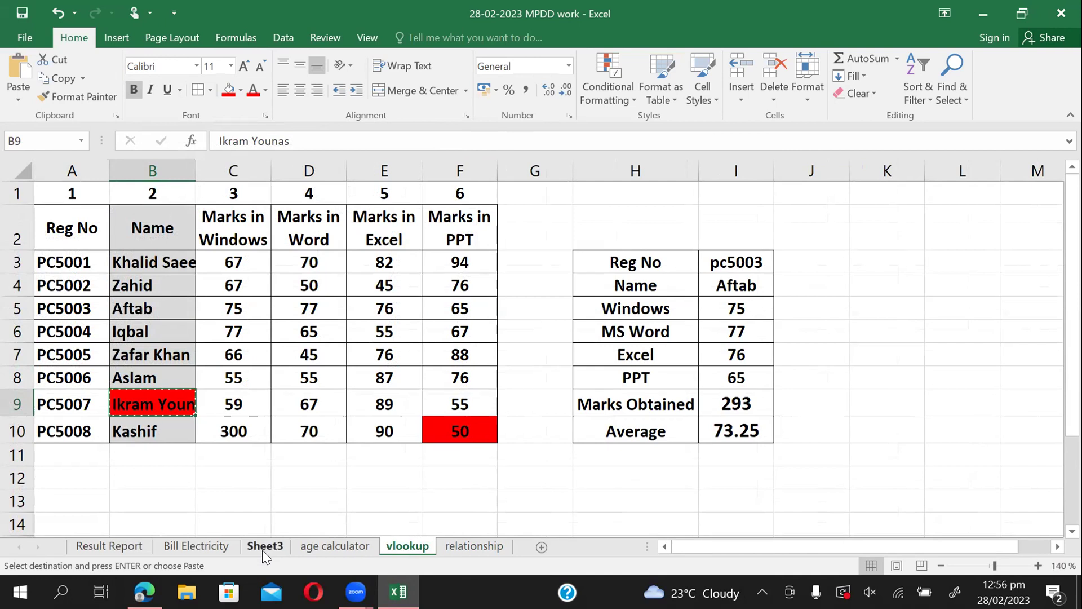
Shorten vlookup B9 to 'Ikram' and confirm relationship B8 now shows Ikram too.
key(Escape)
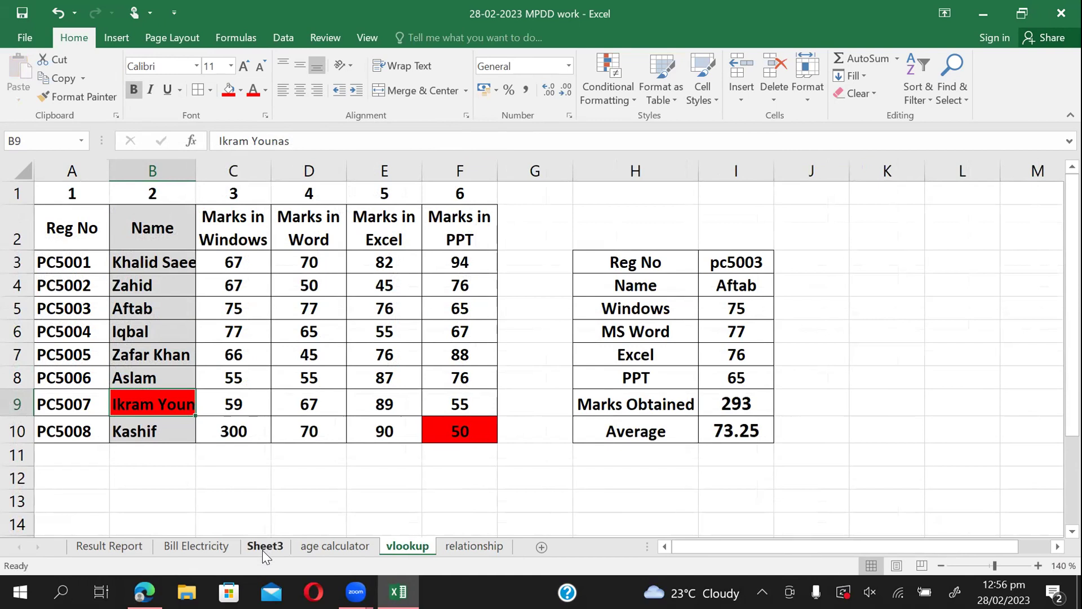
double_click(157, 402)
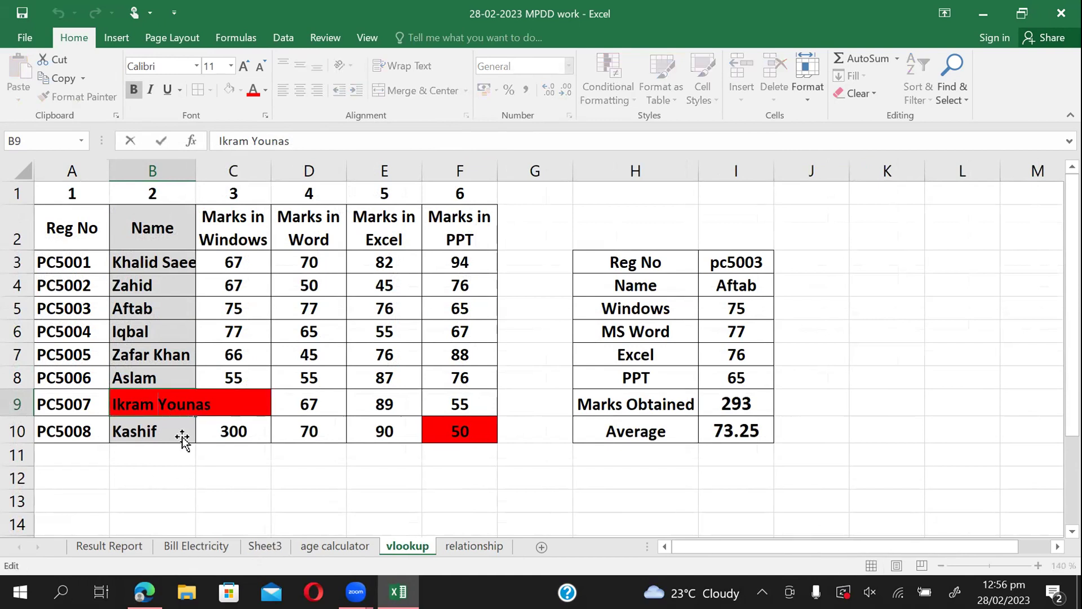
key(Delete)
key(Delete)
key(Delete)
key(Delete)
key(Delete)
key(Delete)
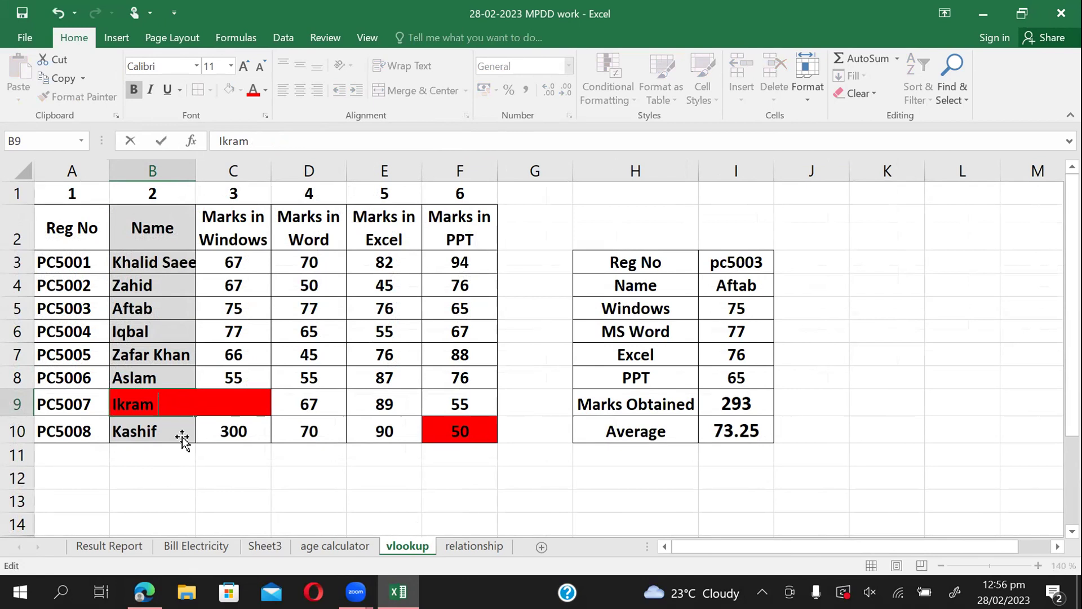
key(Return)
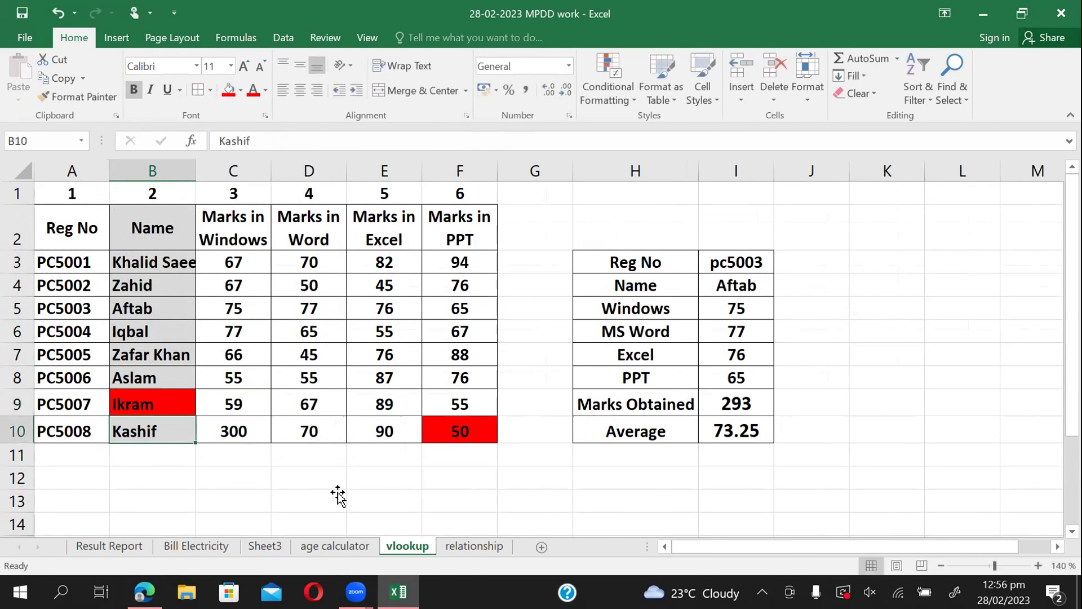
click(467, 543)
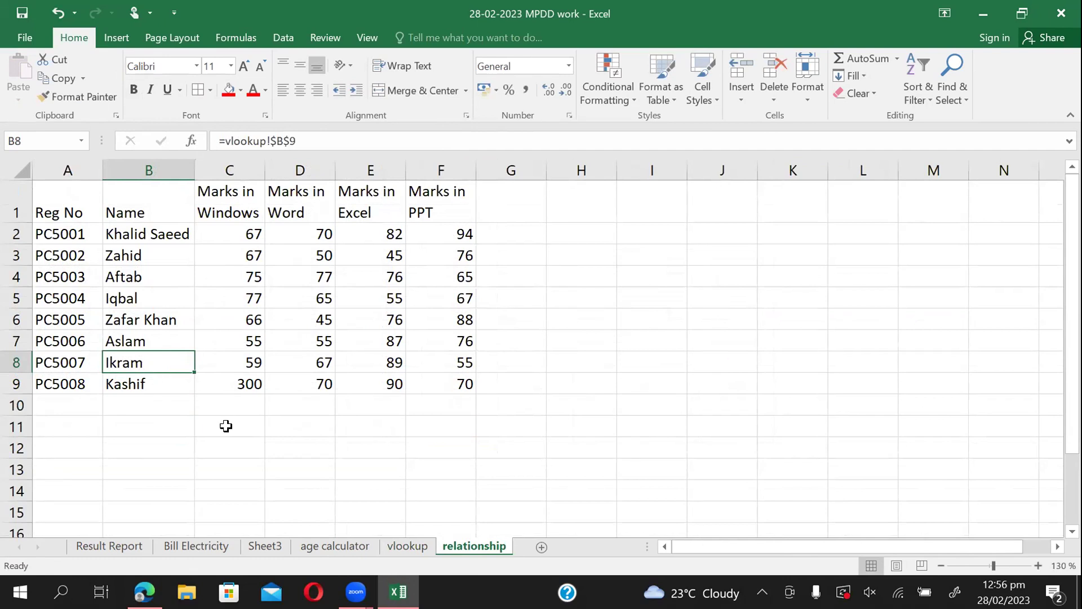
click(404, 550)
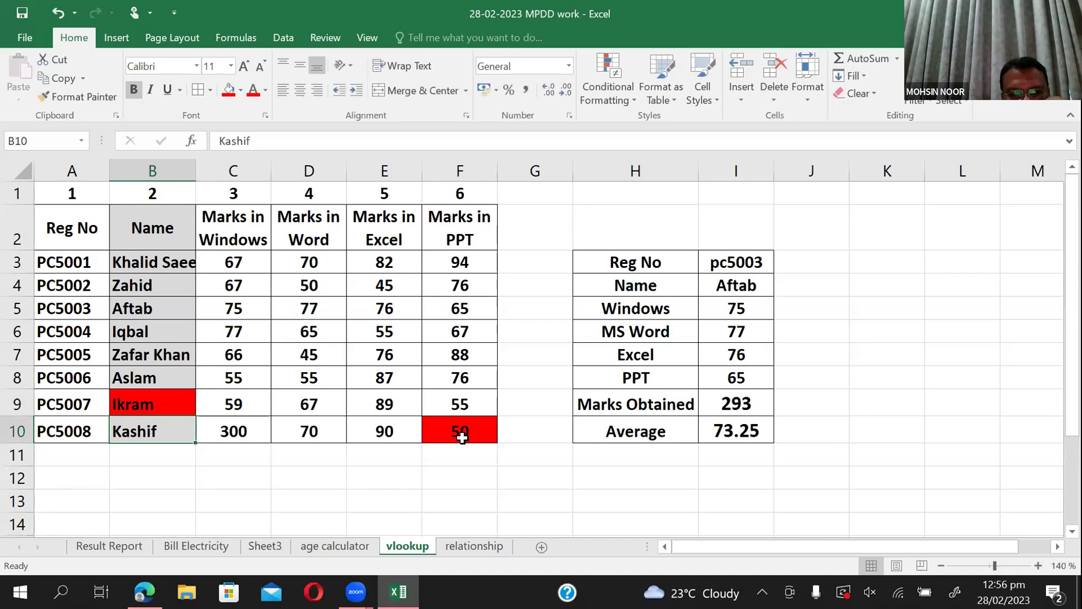
click(461, 437)
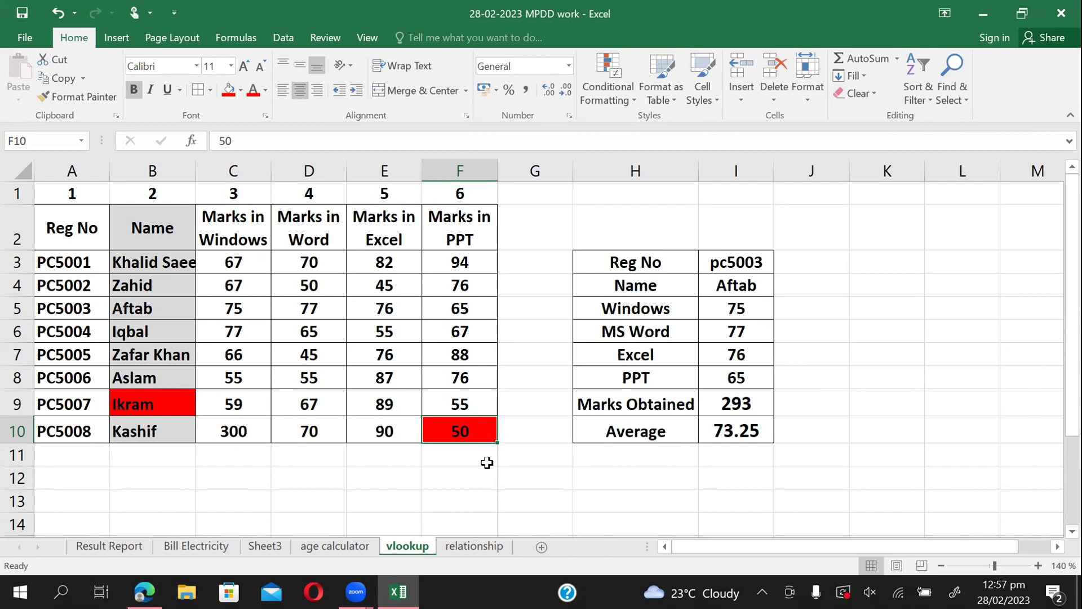
Paste-link the PPT mark from vlookup F10 into relationship cell F9, showing 50.
key(ctrl+c)
click(468, 545)
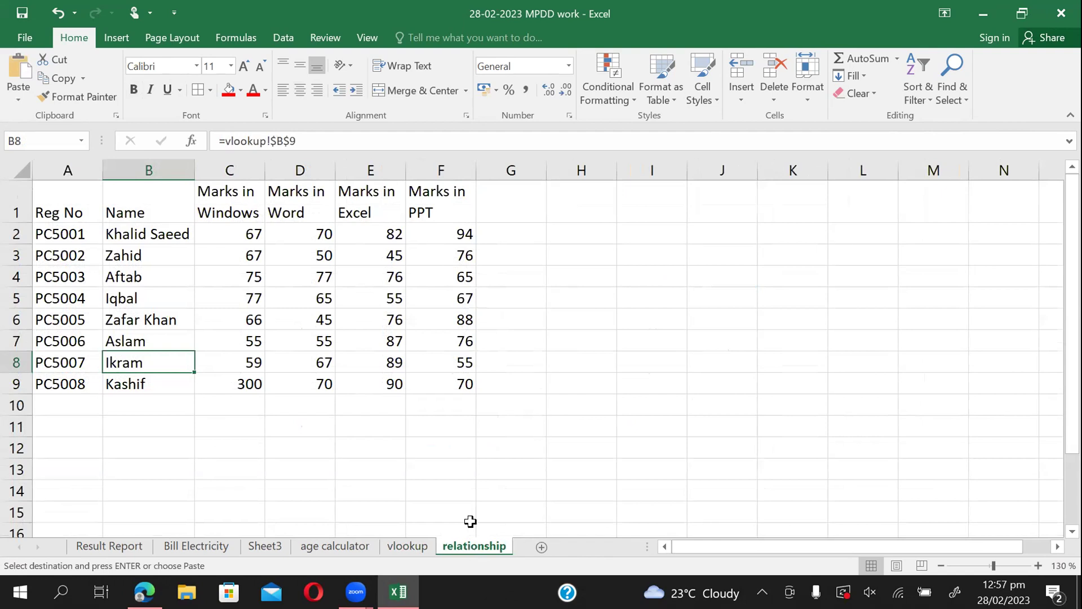
click(467, 383)
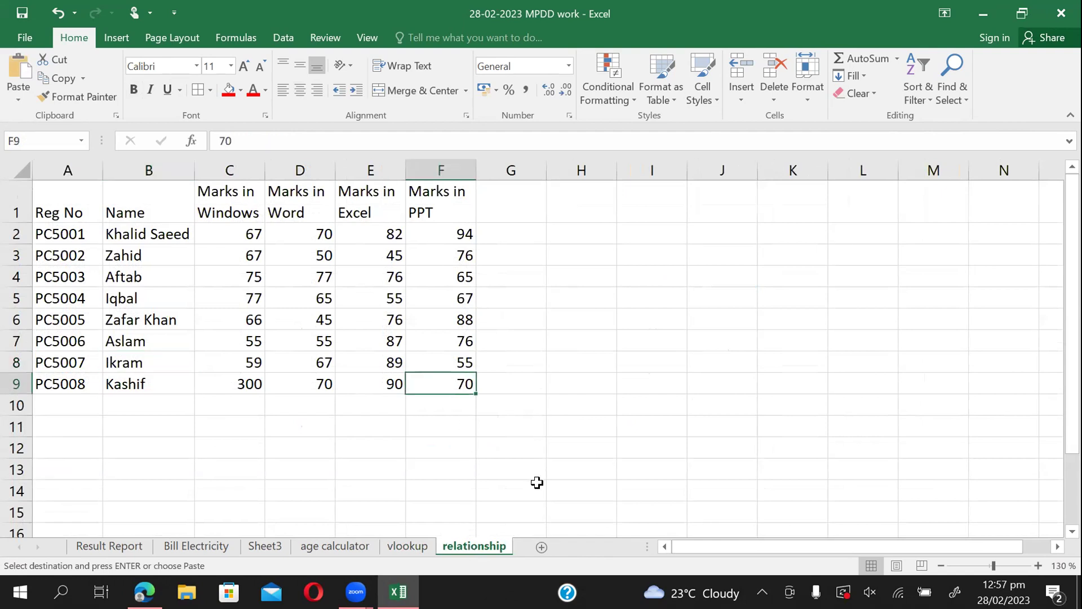
click(24, 103)
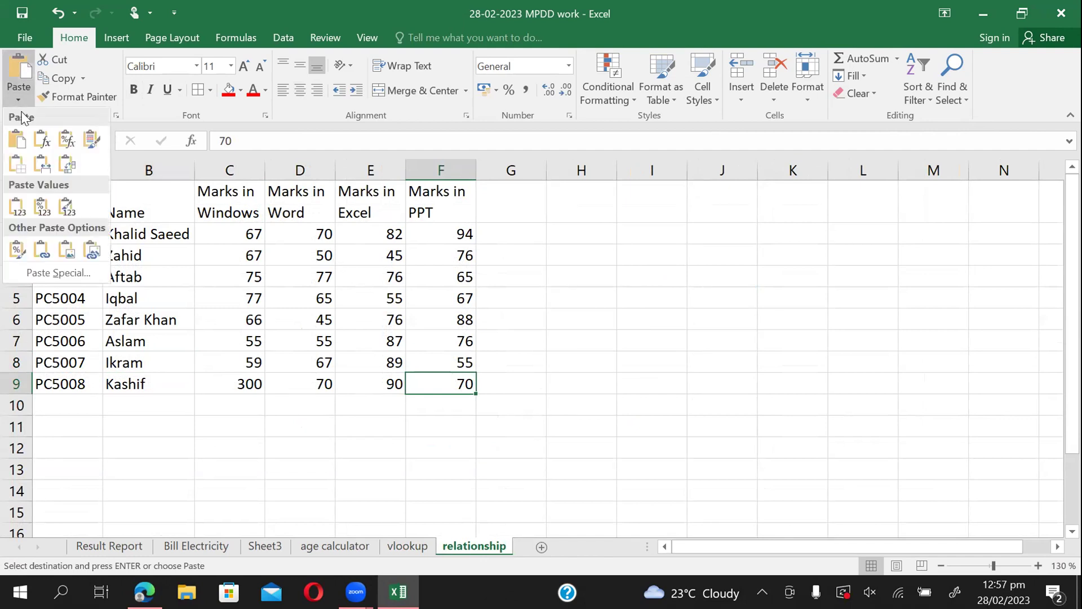
click(44, 267)
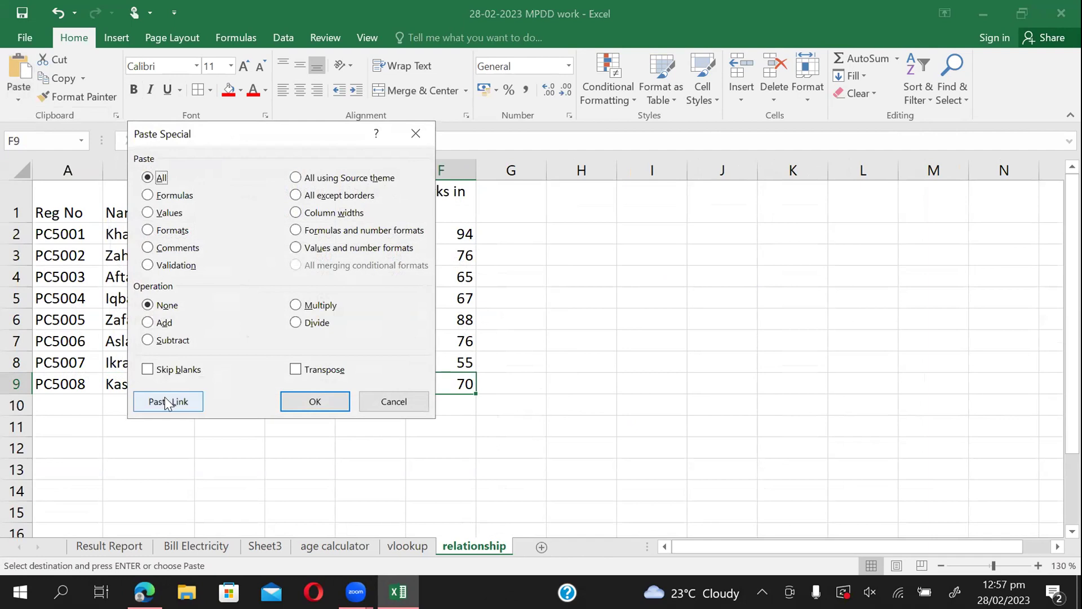
click(164, 397)
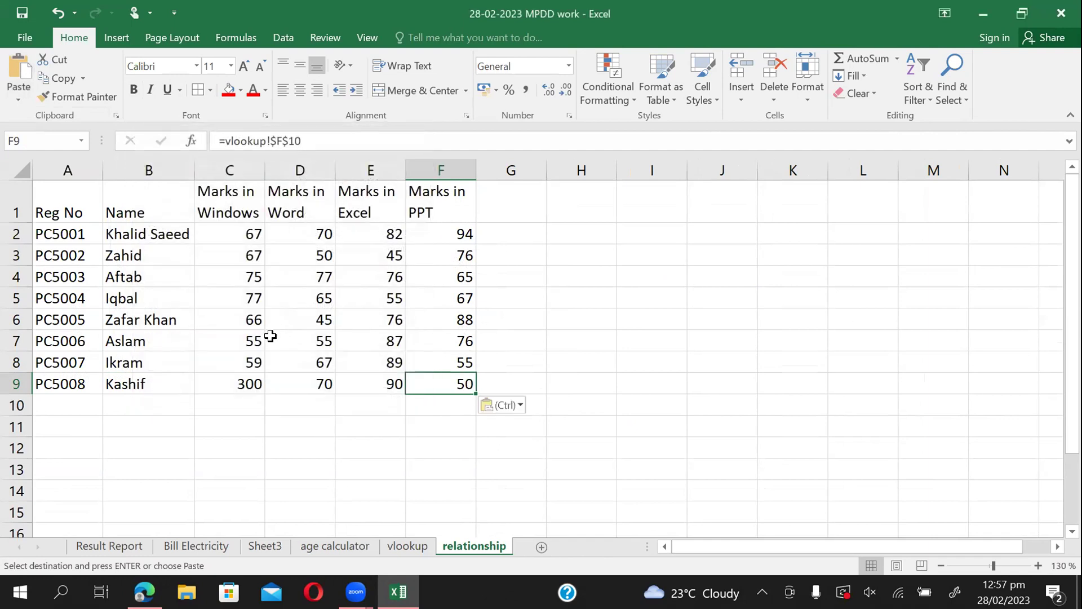
Check the link formula =vlookup!C8 in relationship cell C7.
click(257, 340)
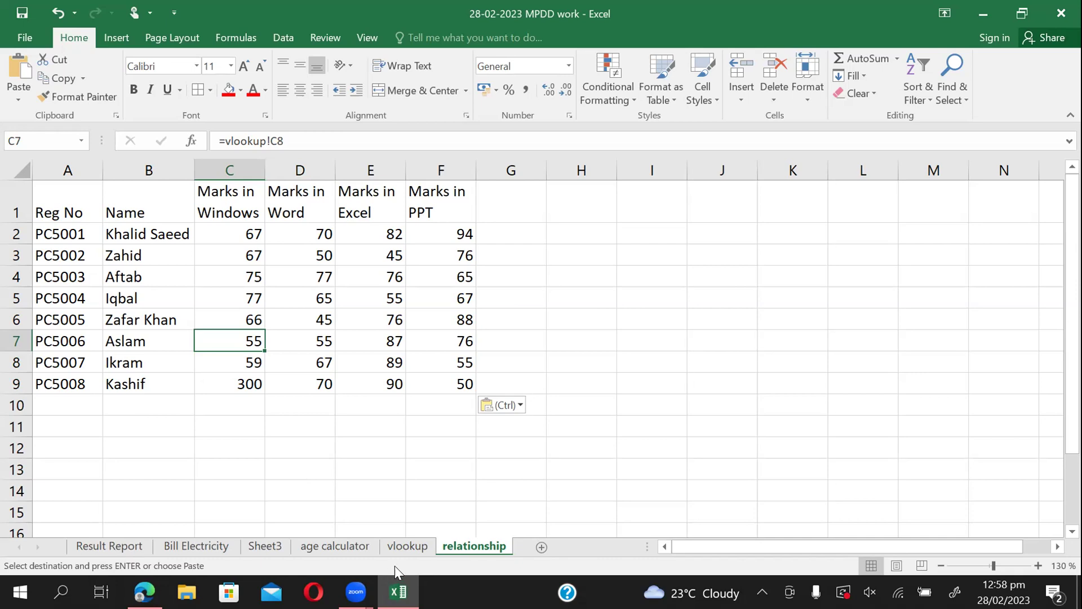
click(400, 547)
click(476, 547)
Back on the vlookup sheet, try selecting the Name, Word and PPT mark columns.
click(395, 445)
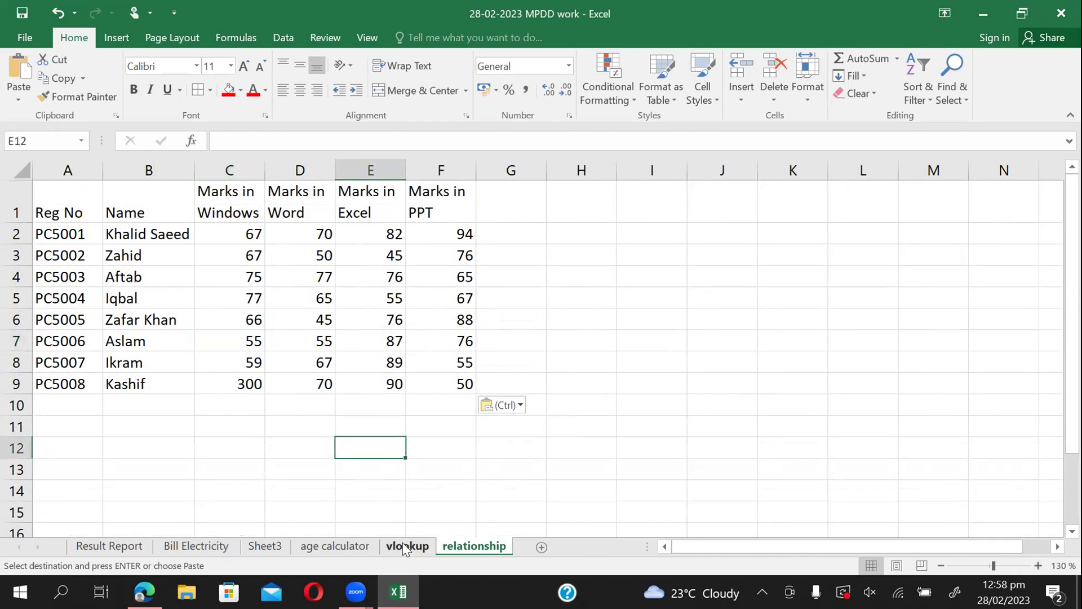
click(403, 543)
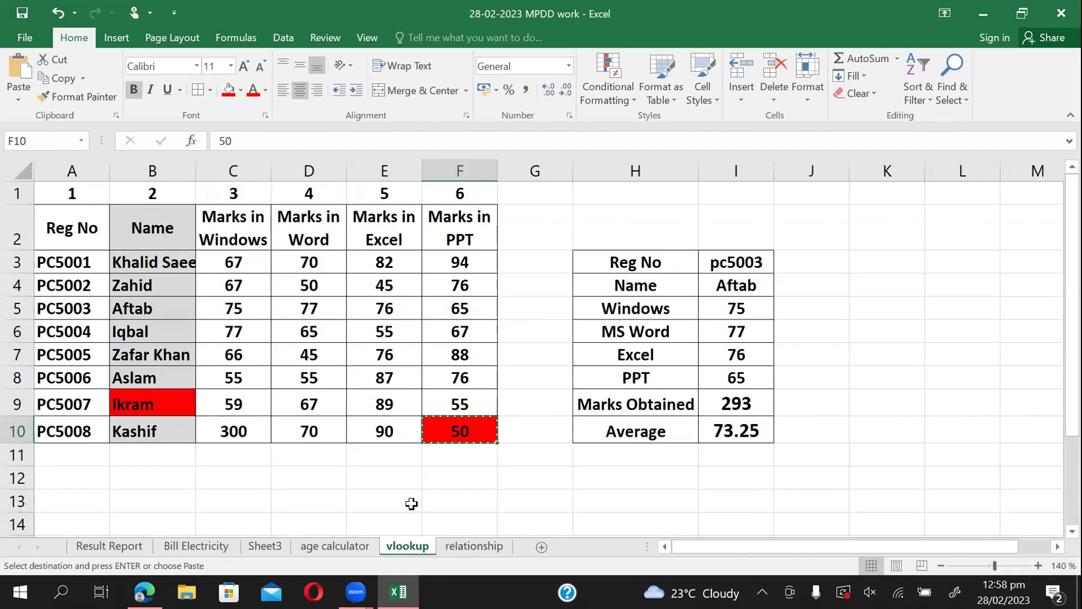
key(Escape)
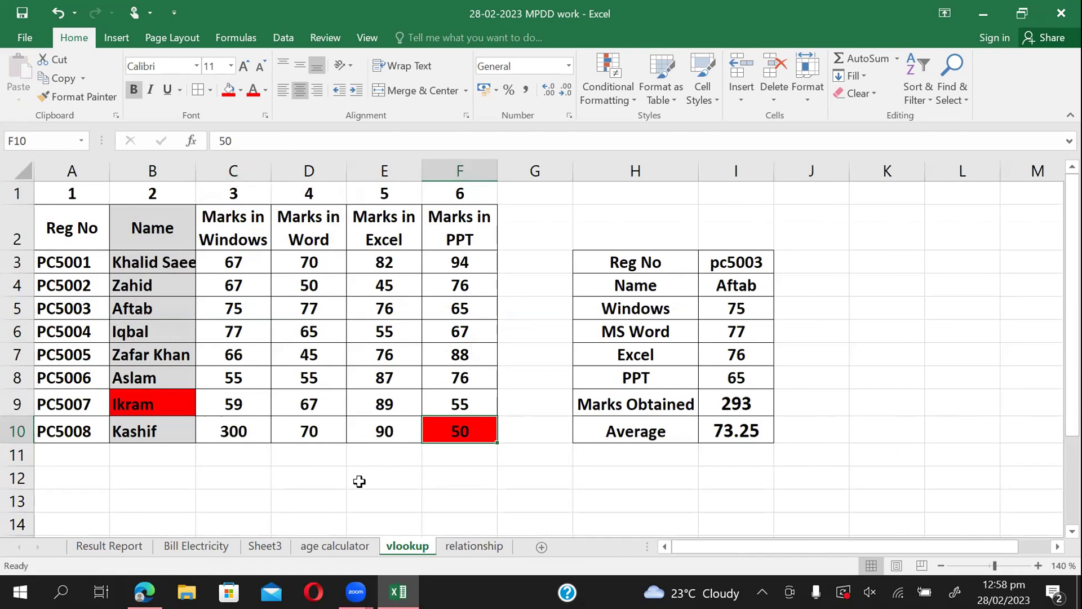
click(263, 499)
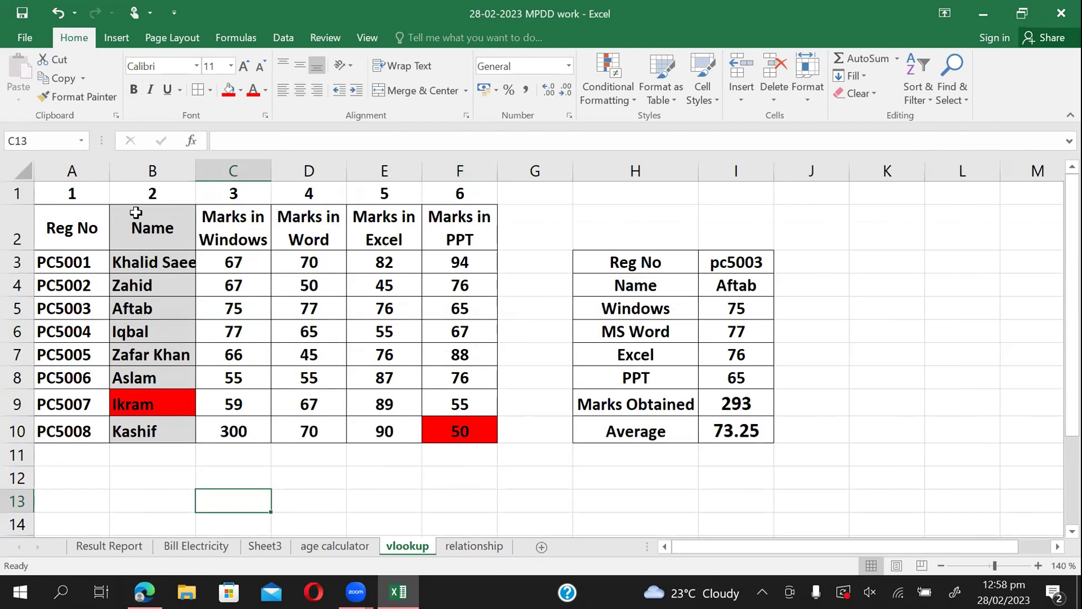
drag(137, 214, 154, 425)
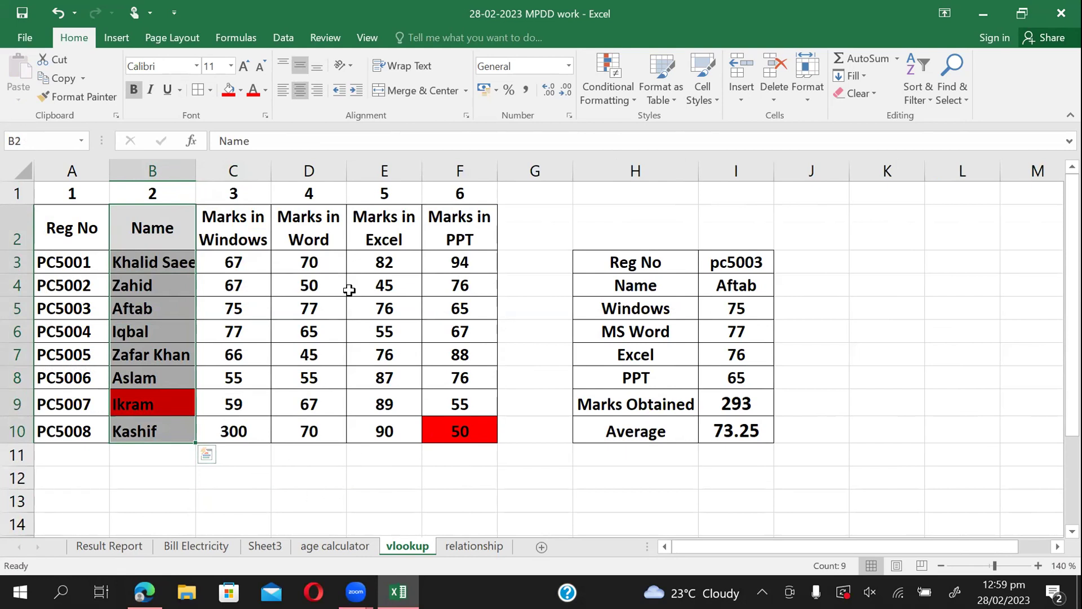
drag(326, 224, 326, 432)
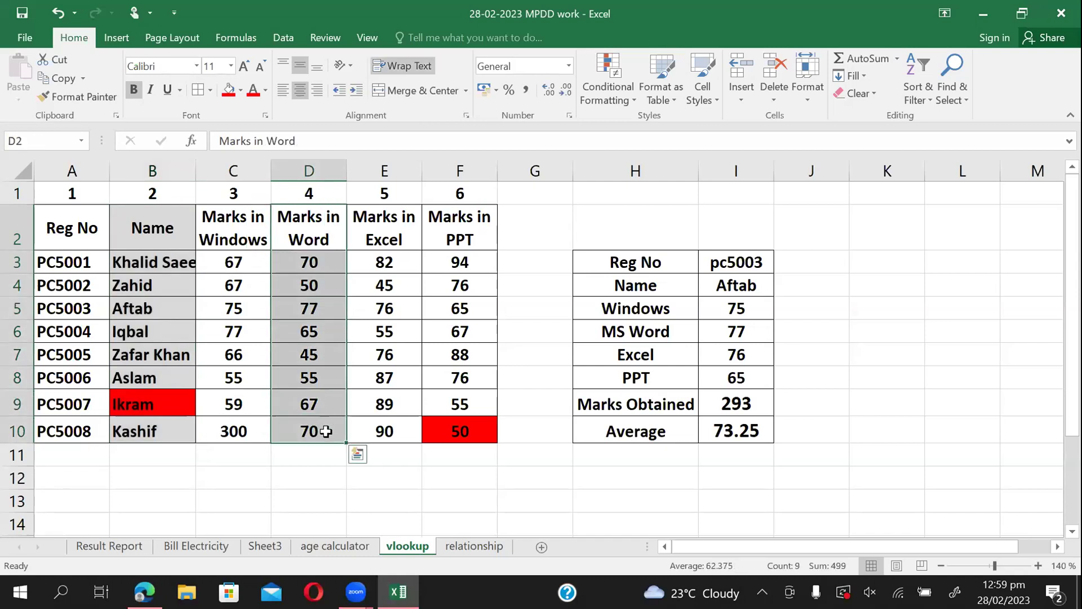
drag(476, 225, 484, 430)
click(326, 503)
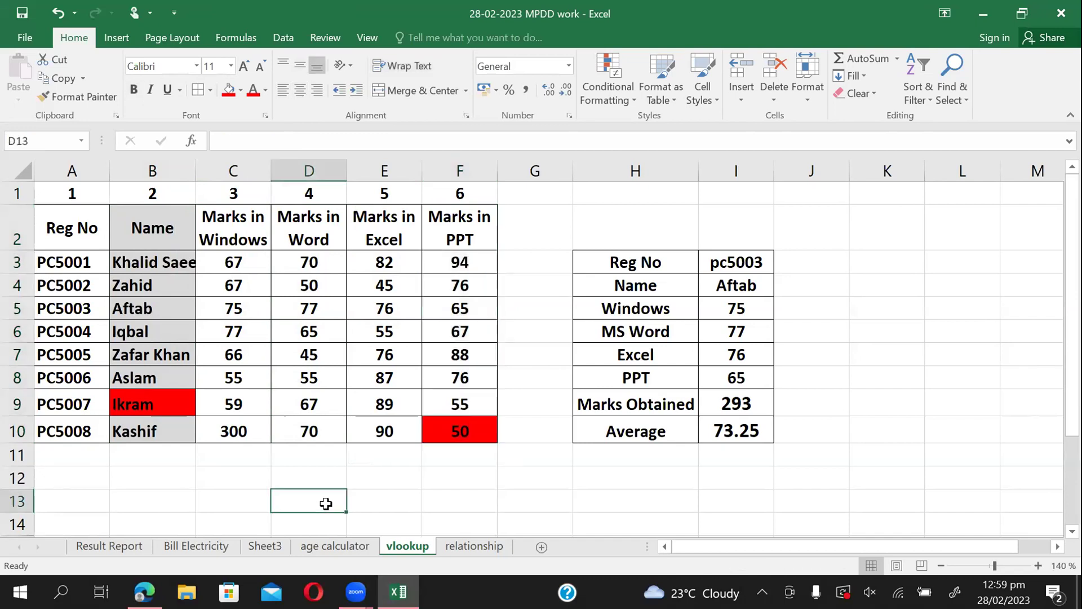
Select B2:B10, D2:D10 and F2:F10 together as one multi-range selection.
click(149, 221)
drag(151, 252, 153, 430)
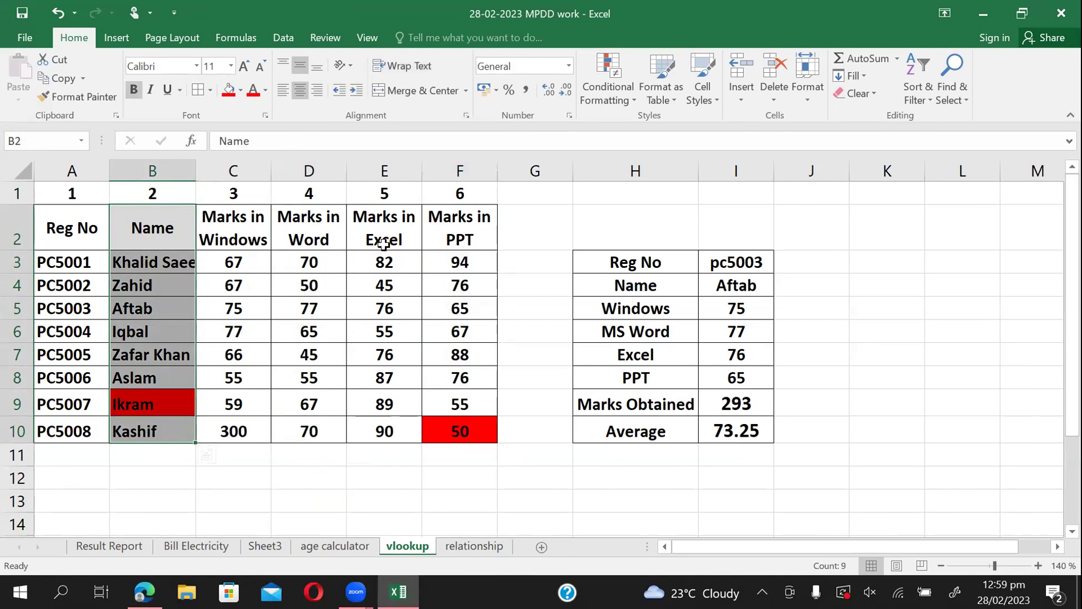
drag(321, 226, 330, 431)
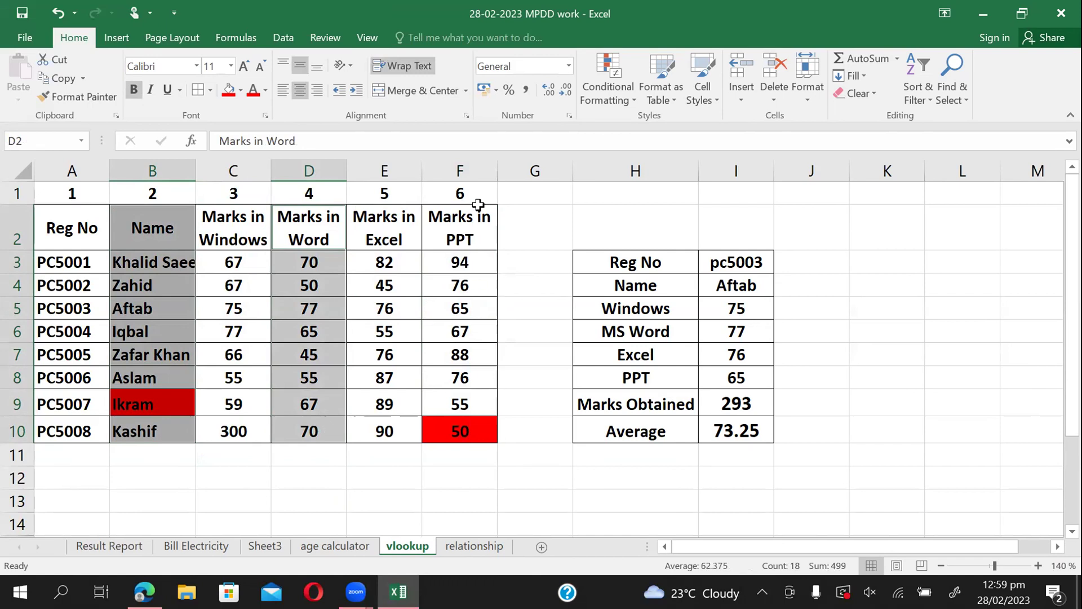
drag(462, 220, 478, 430)
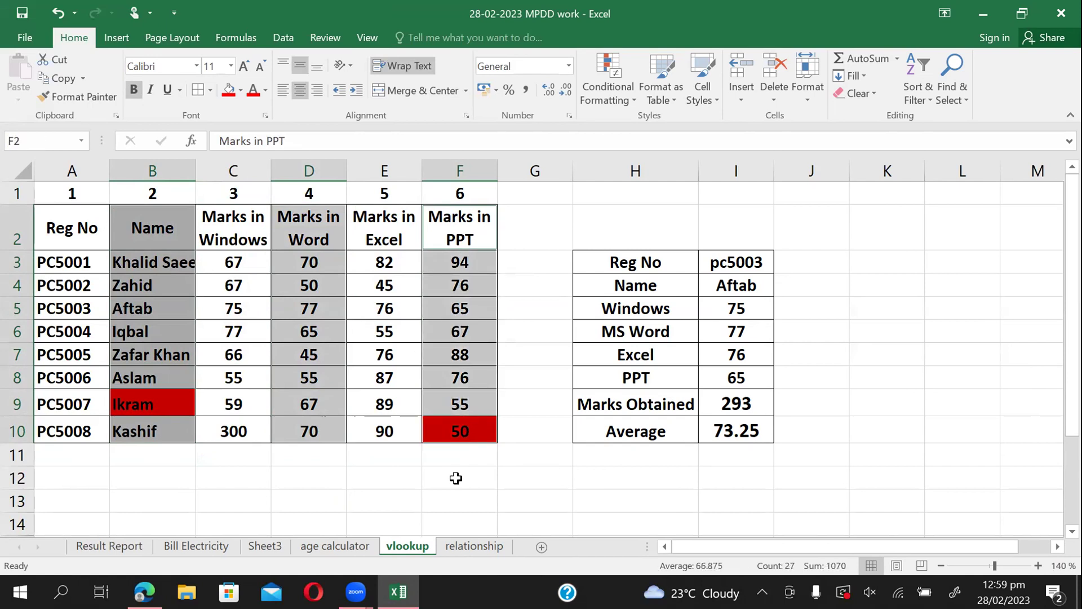
Copy the Name, Word and PPT columns and pick A12 as the paste destination.
key(ctrl+c)
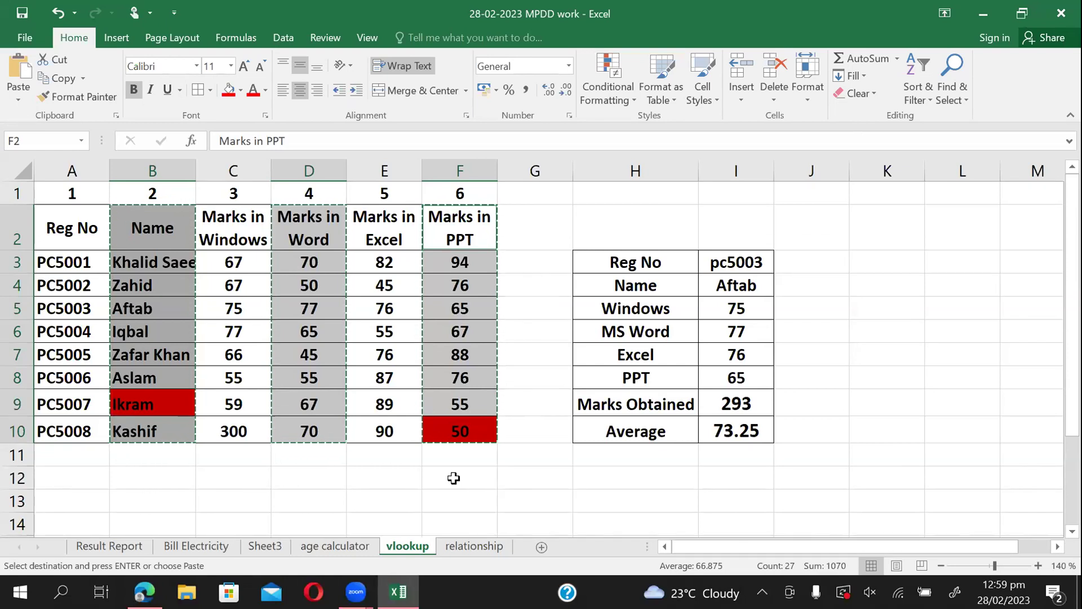
click(83, 504)
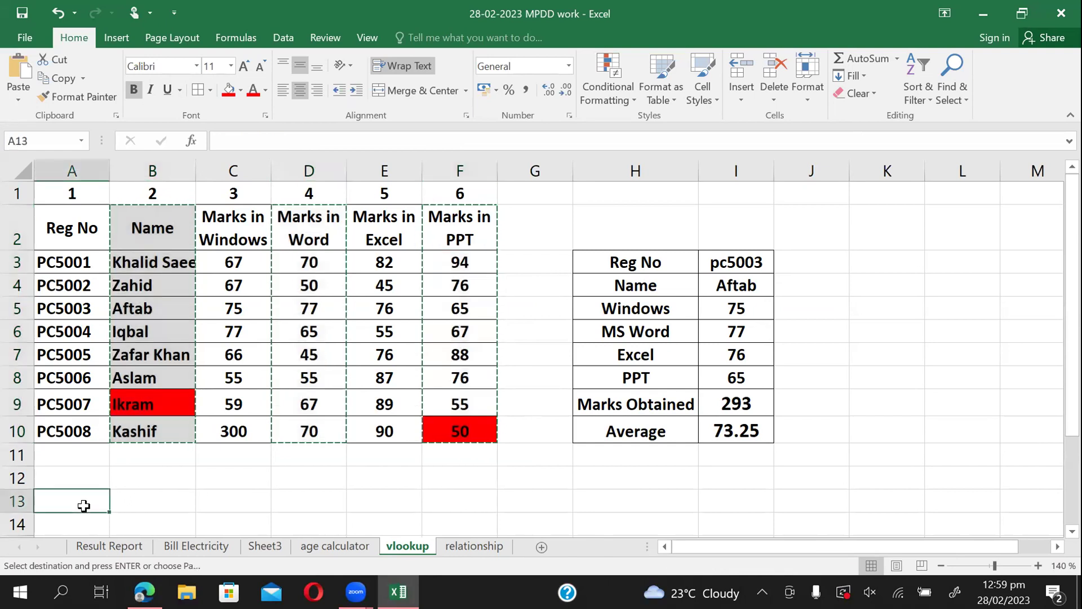
key(Down)
key(Down)
key(Down)
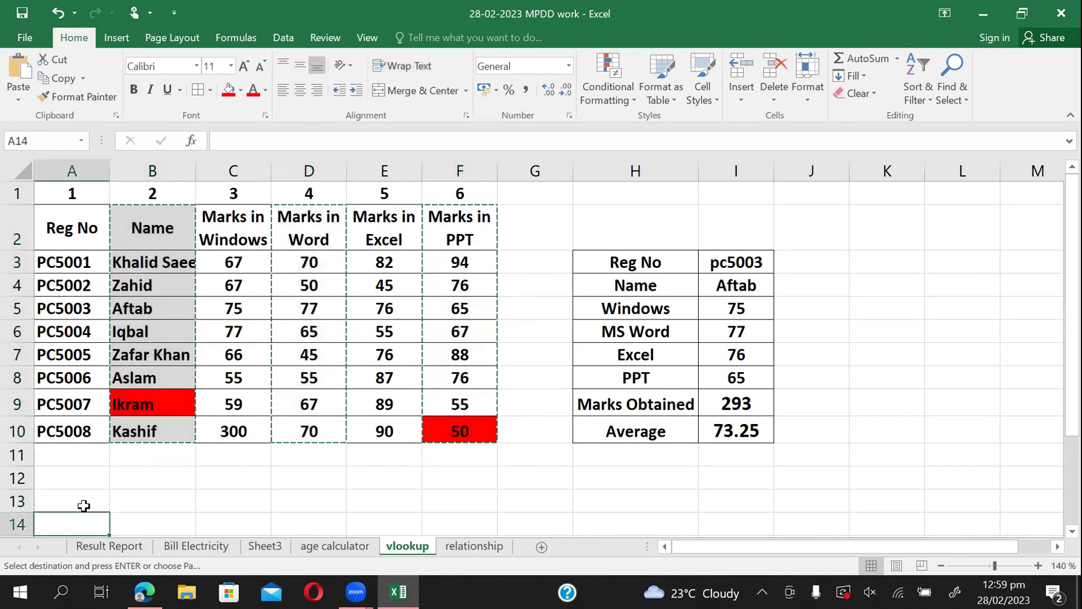
key(Down)
key(Up)
key(Up)
key(Up)
key(Up)
key(Up)
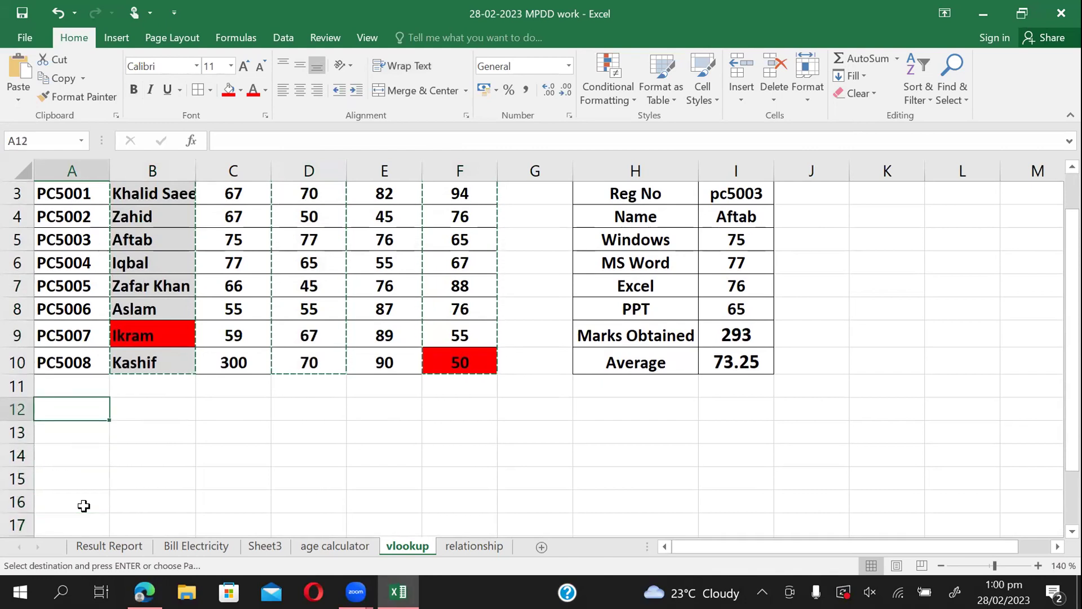
click(12, 99)
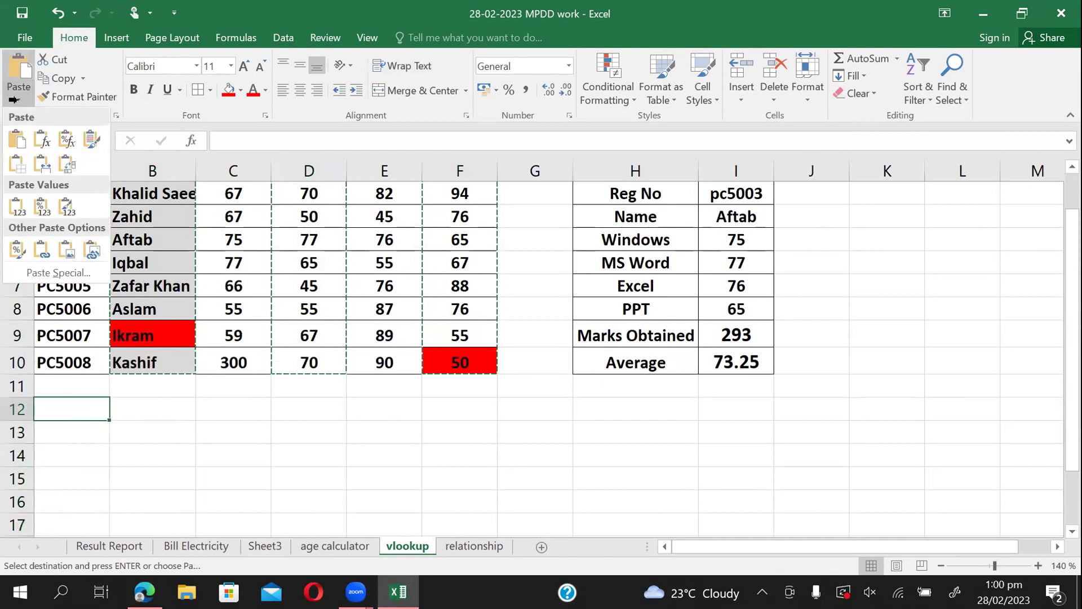
Paste the copied columns at A12 as links with Paste Special > Paste Link.
click(59, 273)
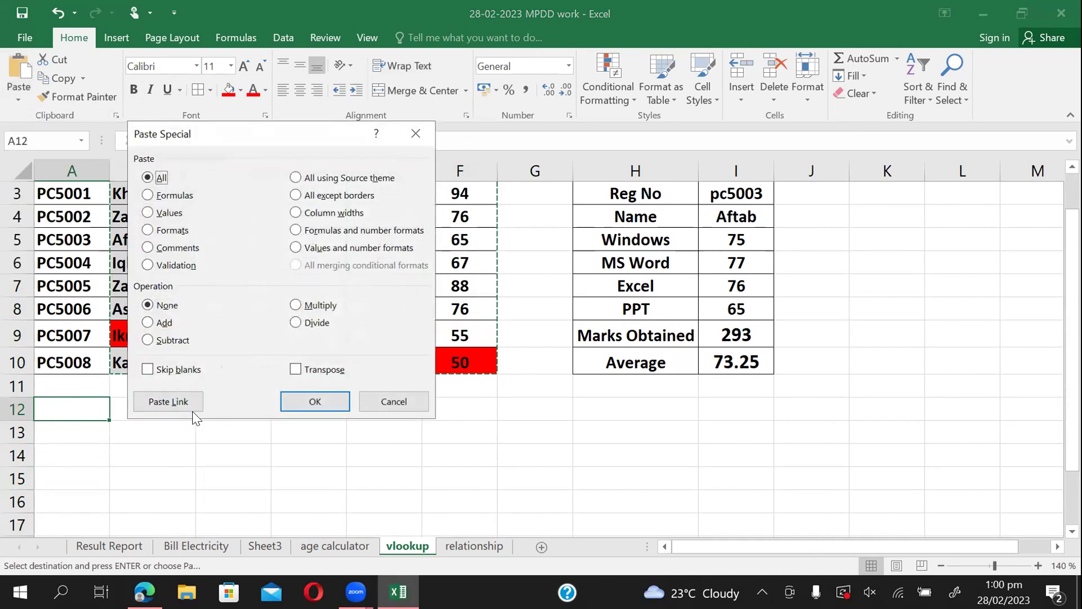
click(168, 401)
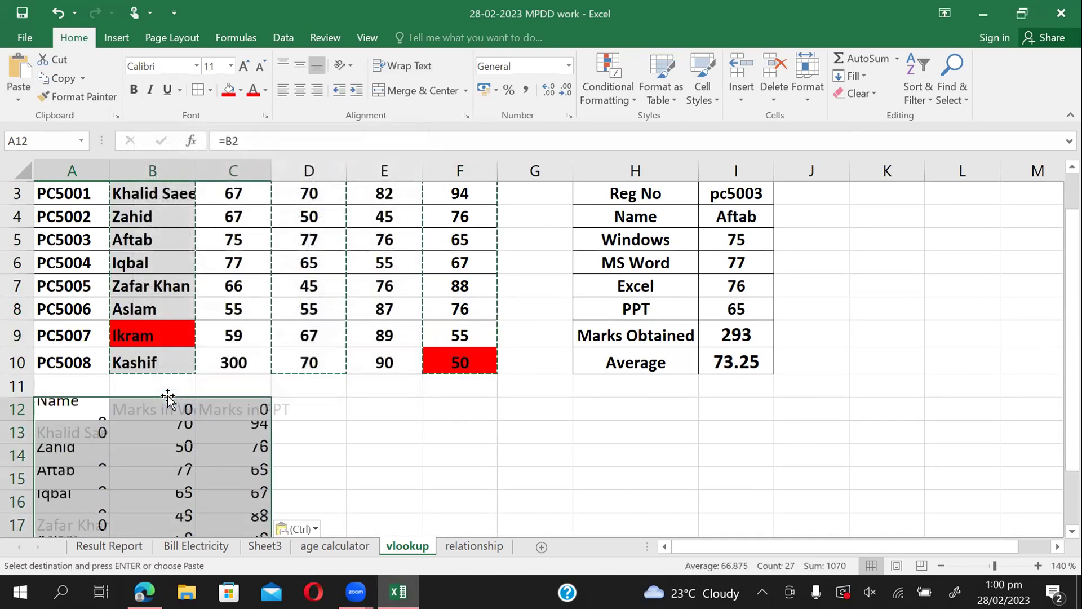
click(469, 449)
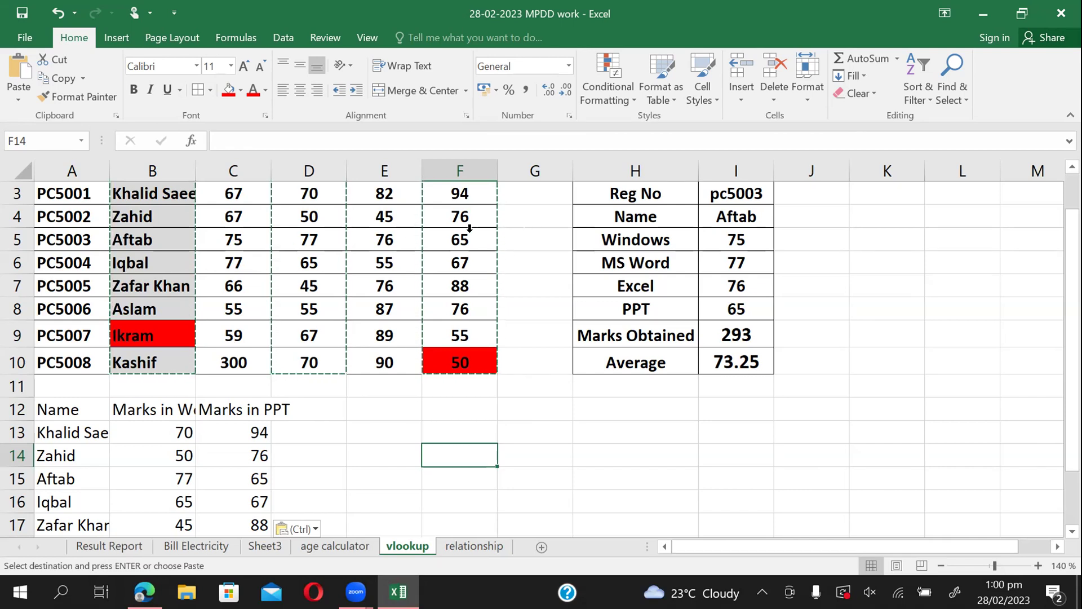
Apply Wrap Text to the A12:C12 headers of the linked copy.
key(Escape)
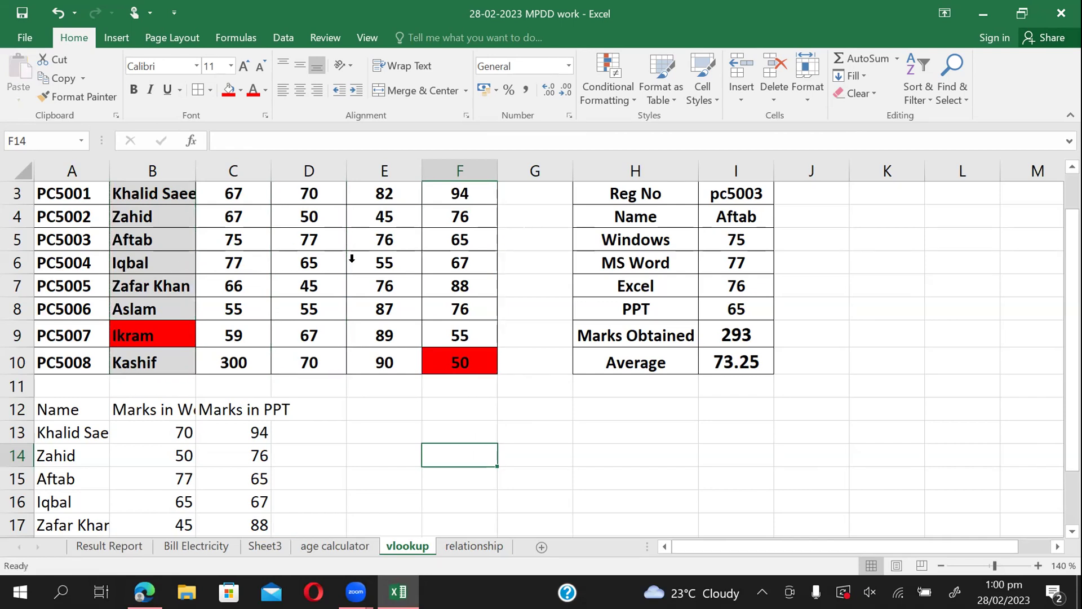
click(375, 422)
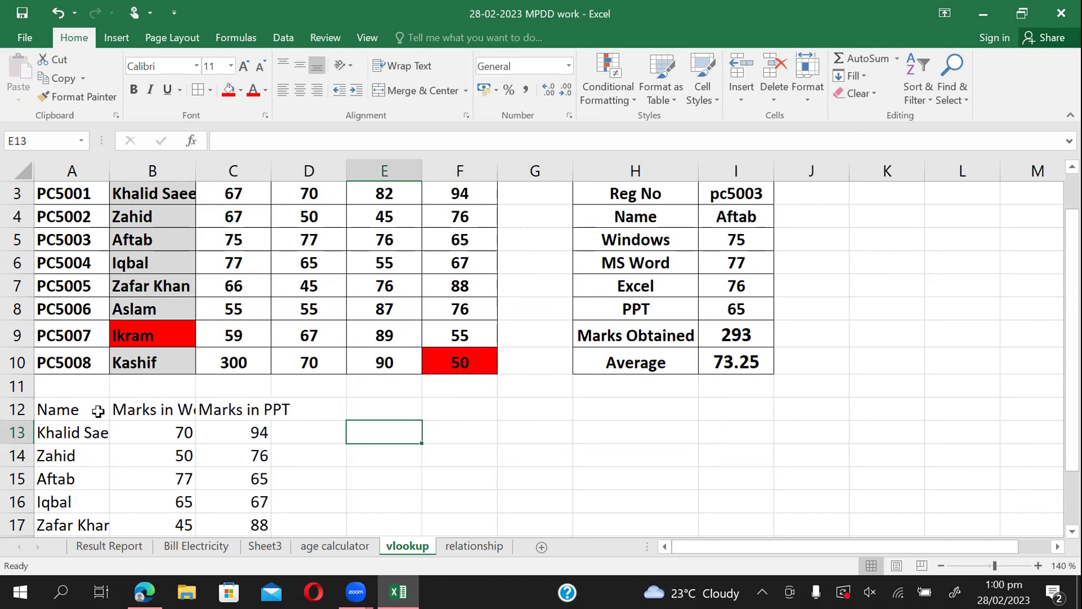
drag(98, 411, 267, 410)
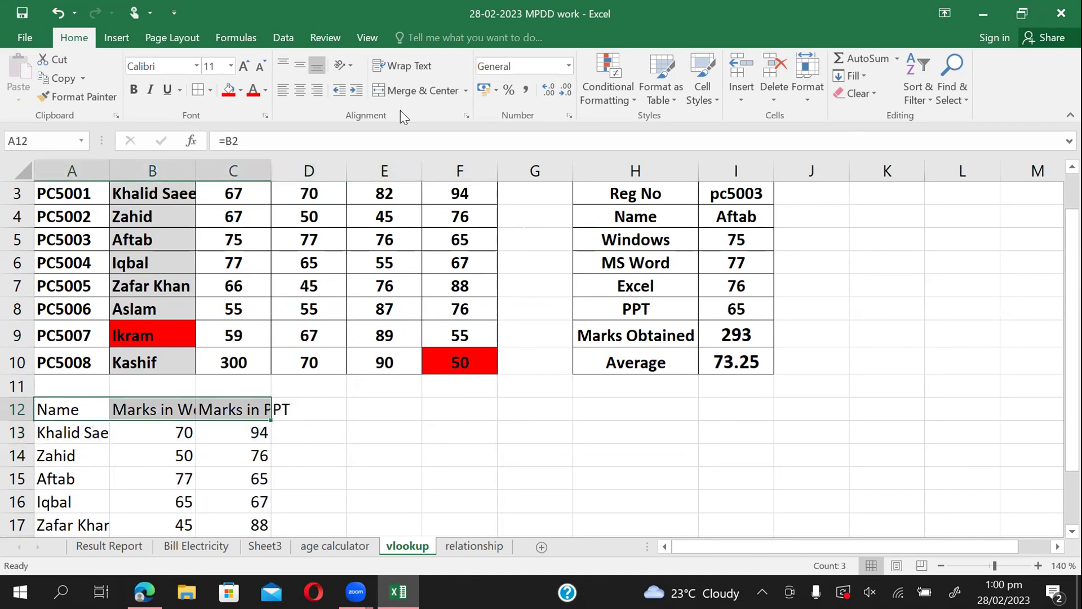
click(402, 68)
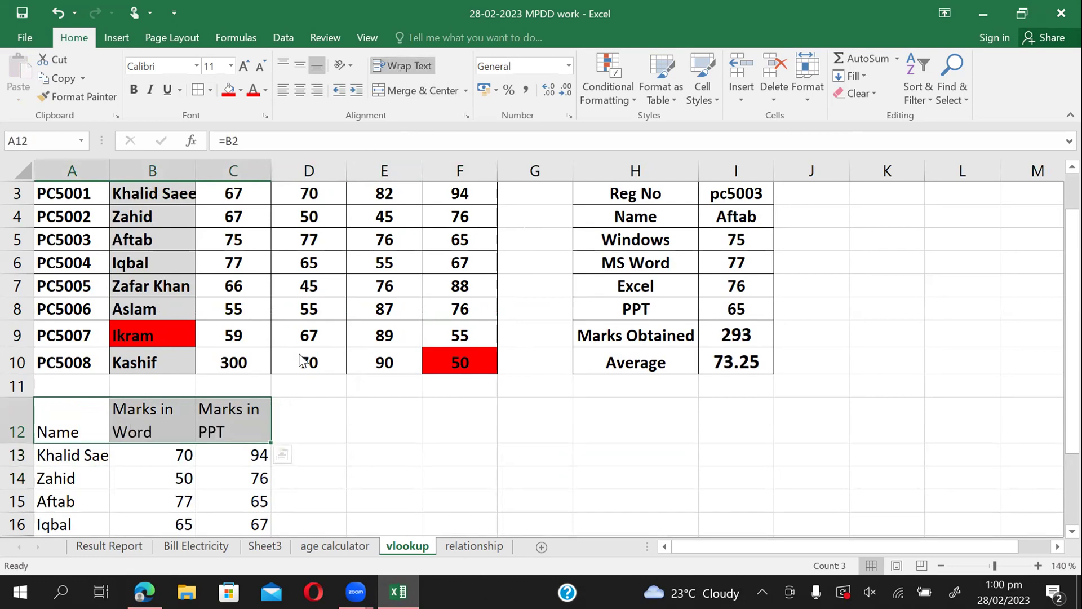
click(307, 421)
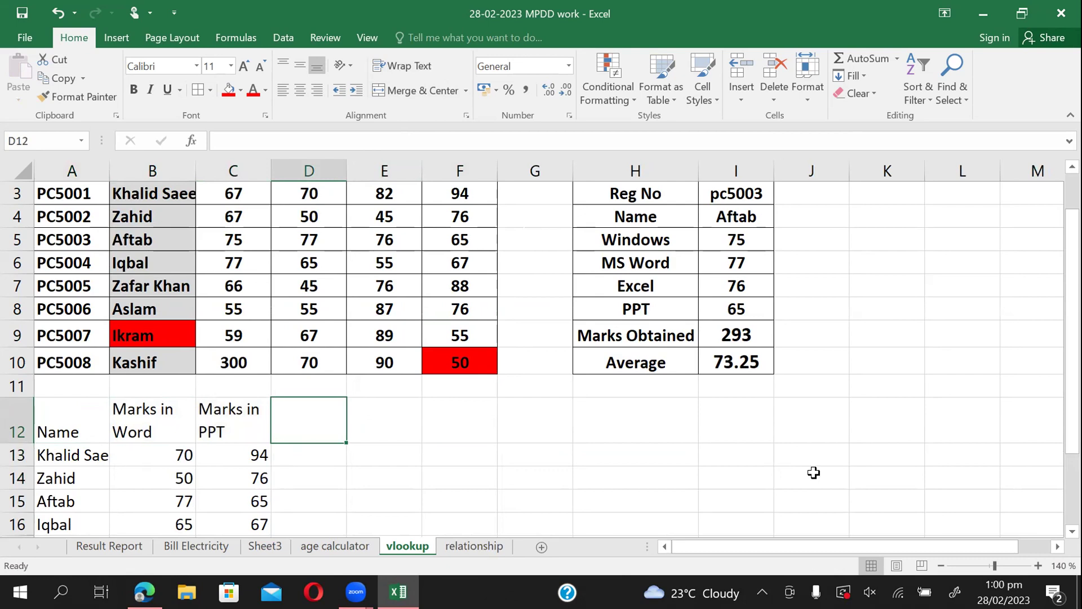
scroll(814, 472, down, 2)
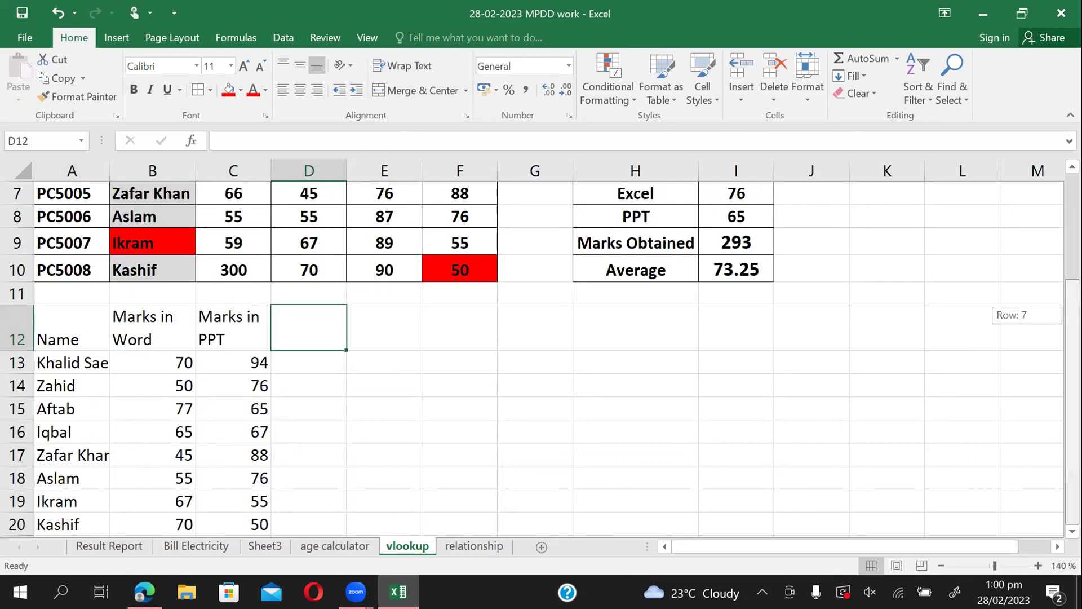
drag(1072, 385, 1072, 332)
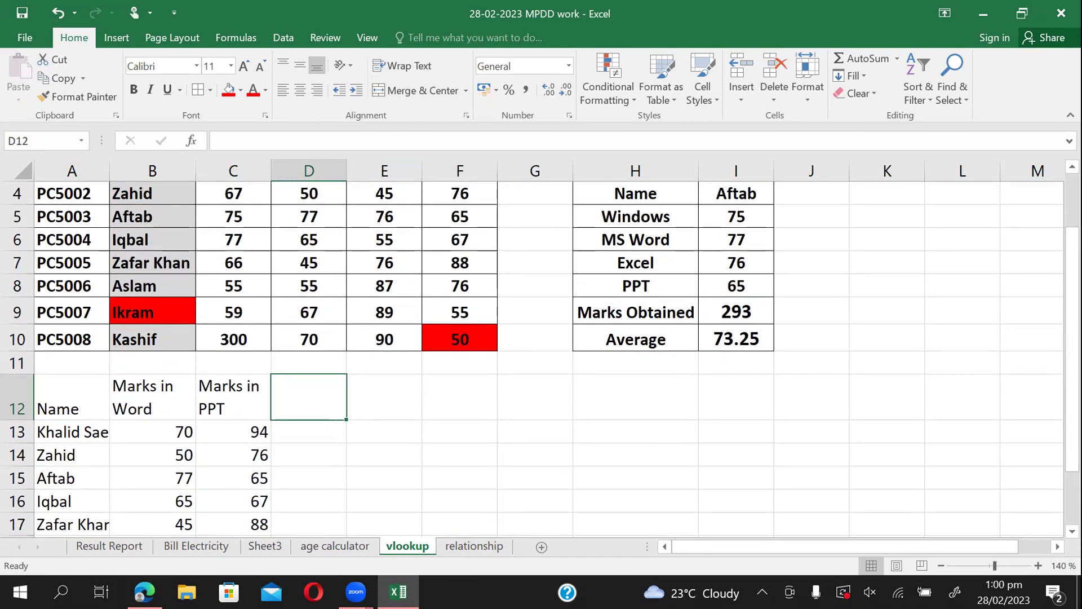
double_click(161, 263)
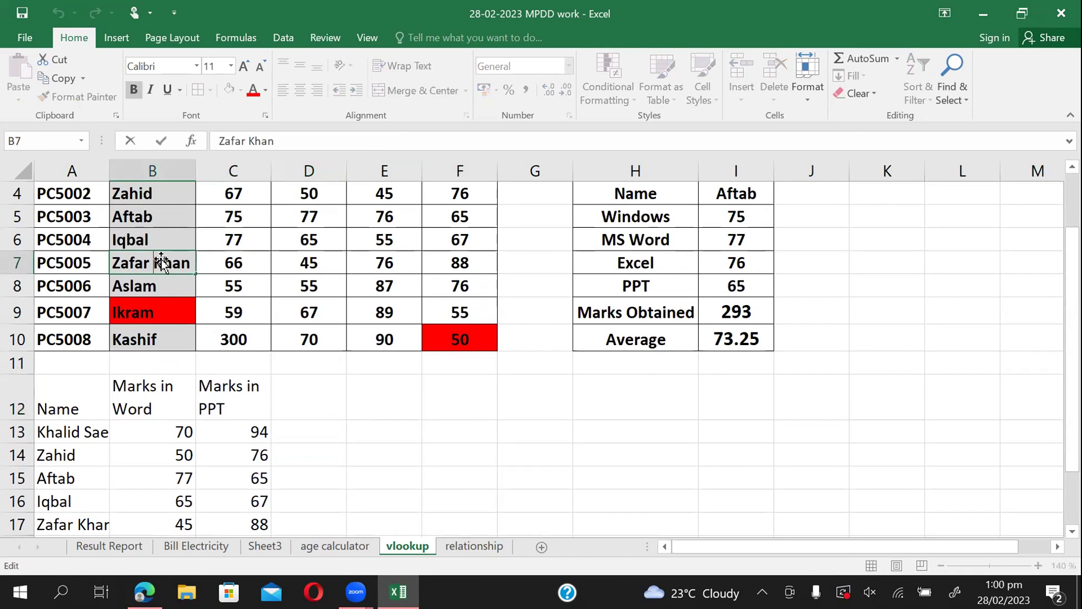
key(Delete)
key(Delete)
key(Delete)
key(Delete)
key(Return)
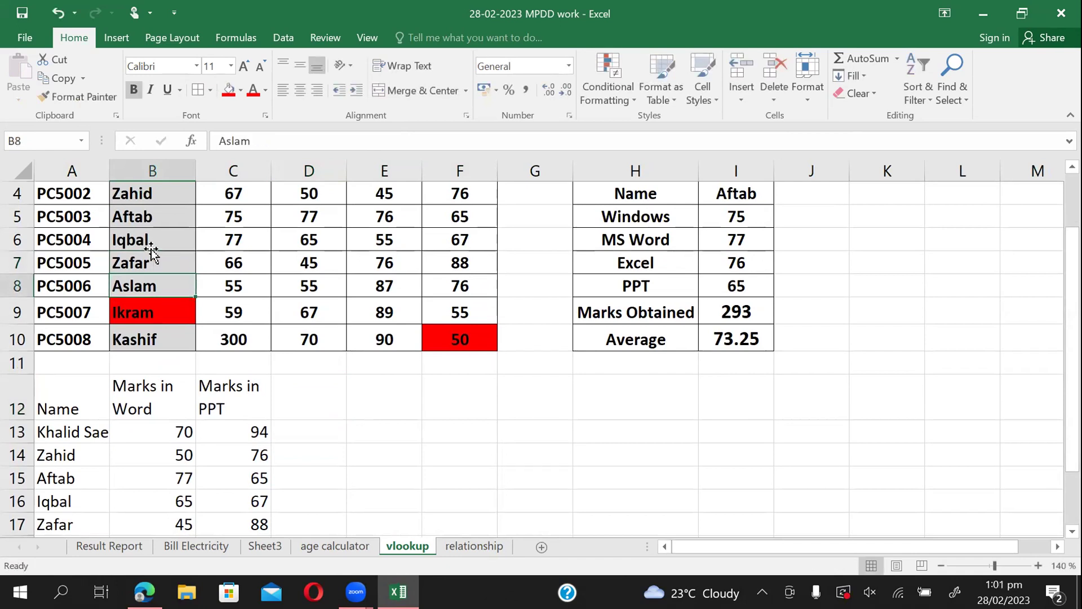
click(81, 525)
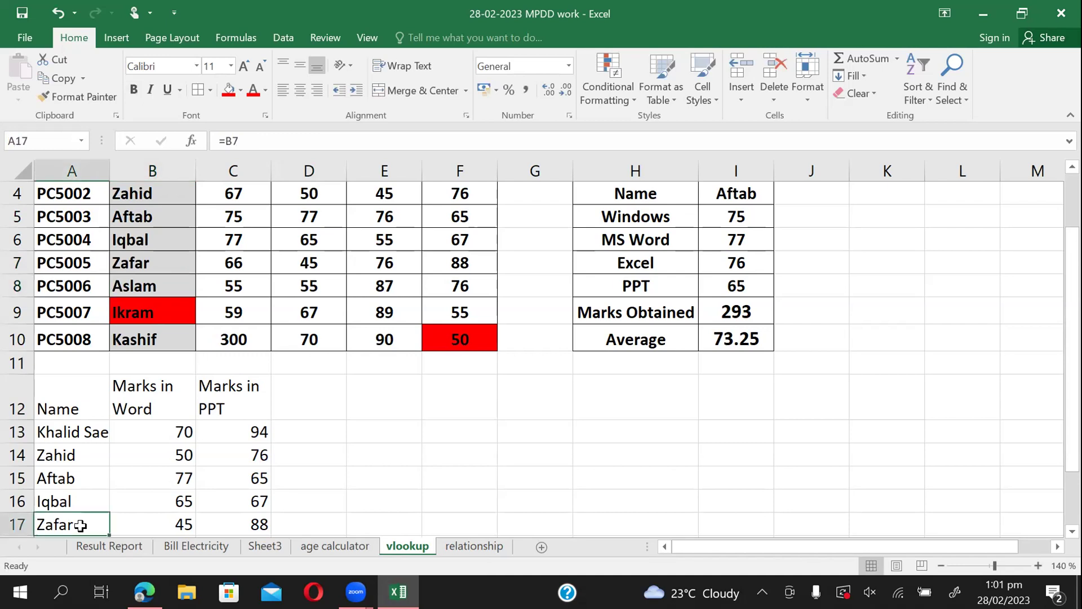
key(Down)
key(Down)
key(Down)
key(Down)
key(Down)
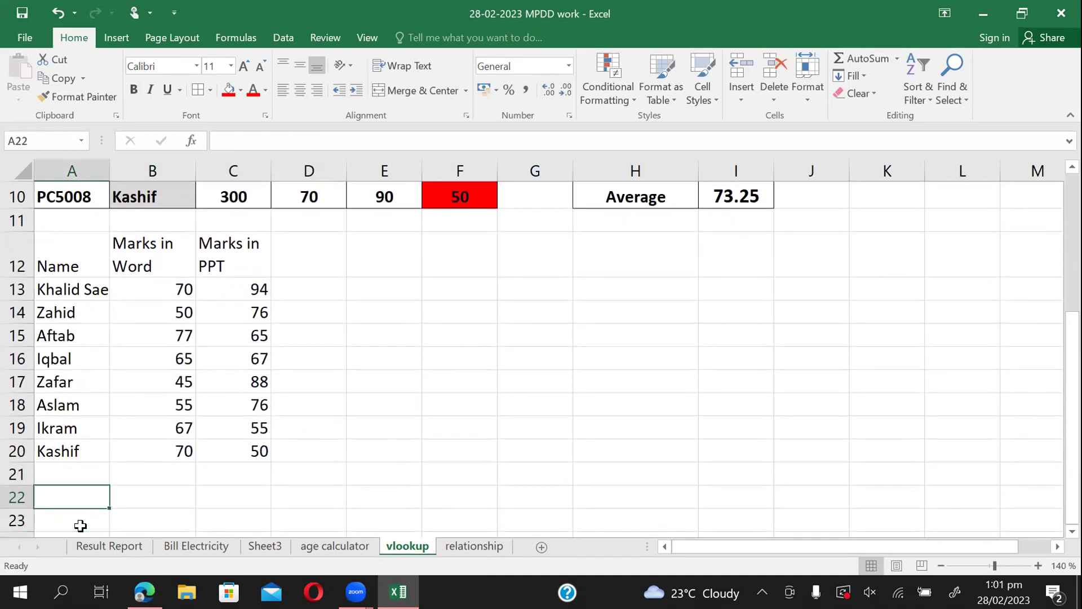
key(Up)
key(Up)
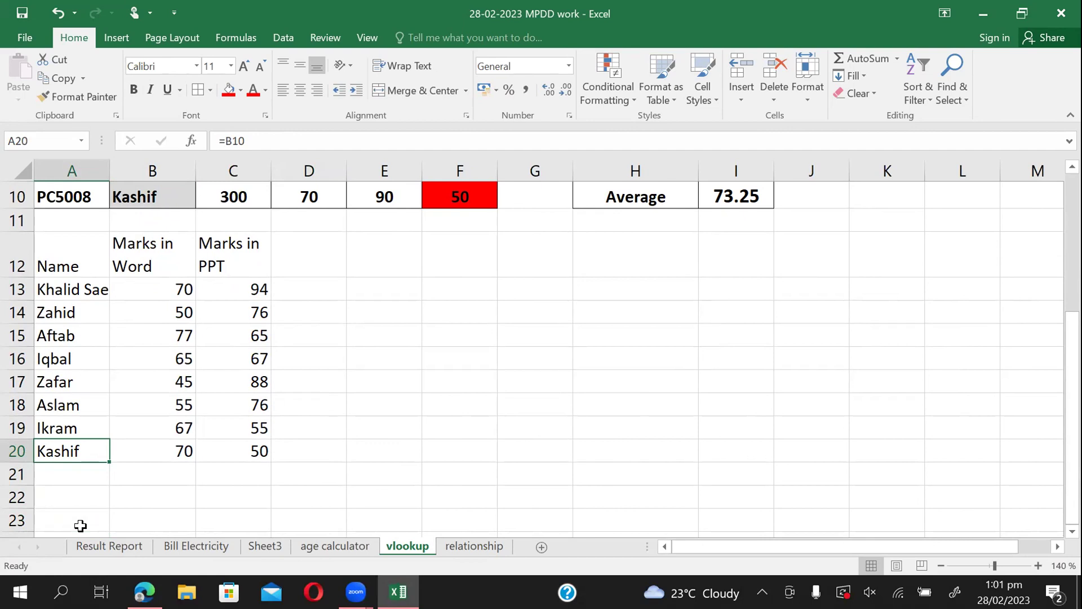
click(168, 377)
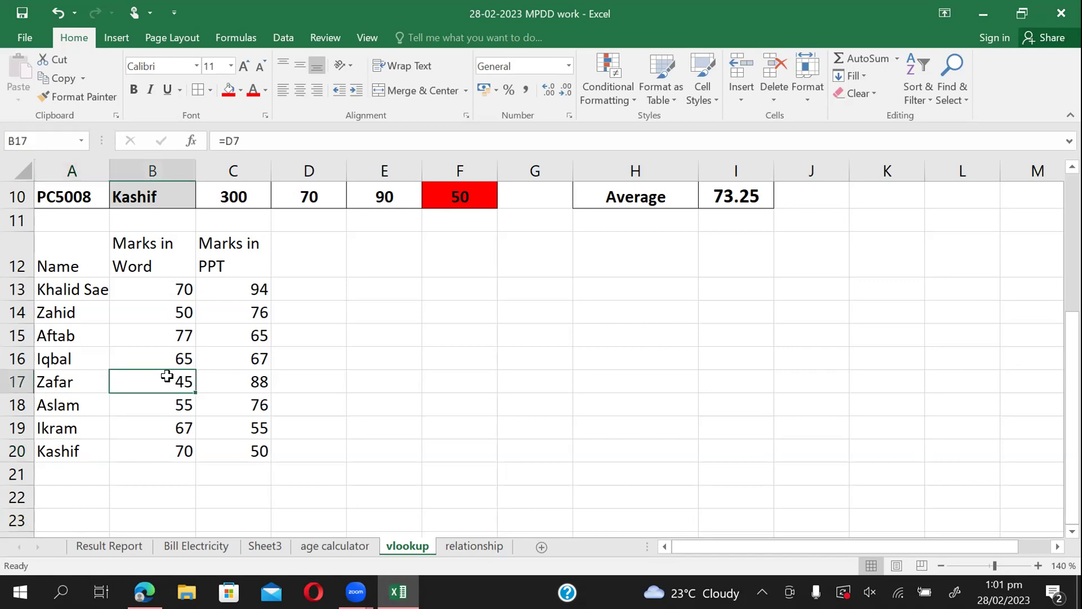
double_click(153, 384)
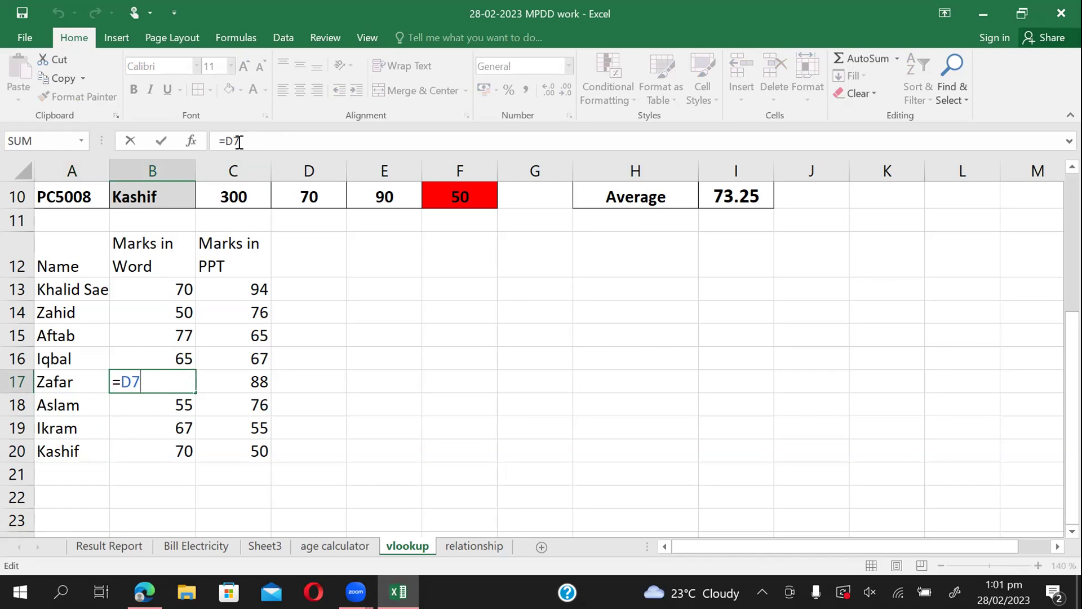
click(473, 545)
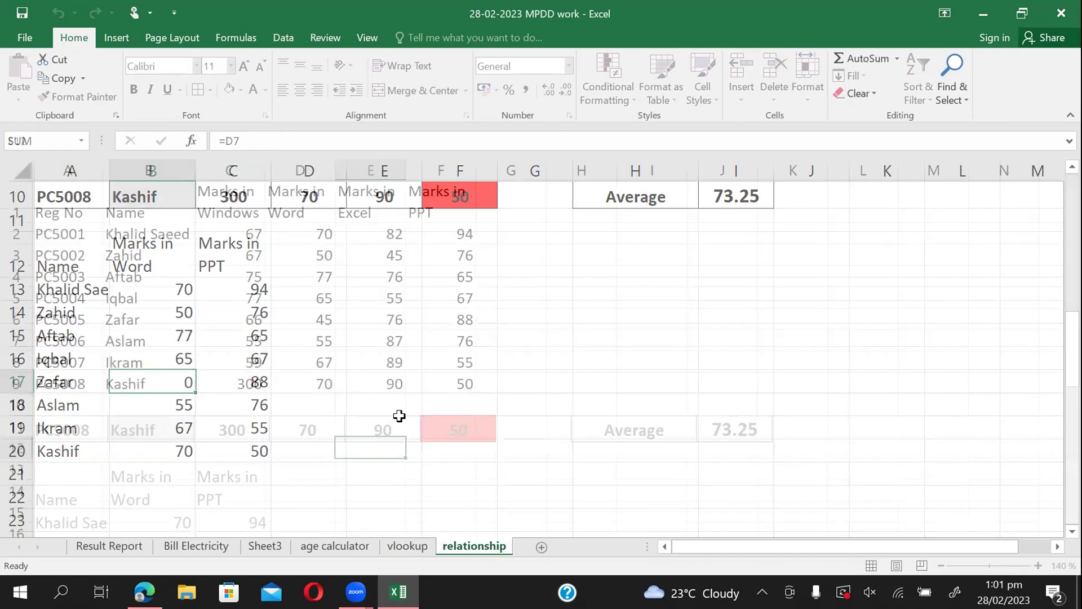
click(322, 277)
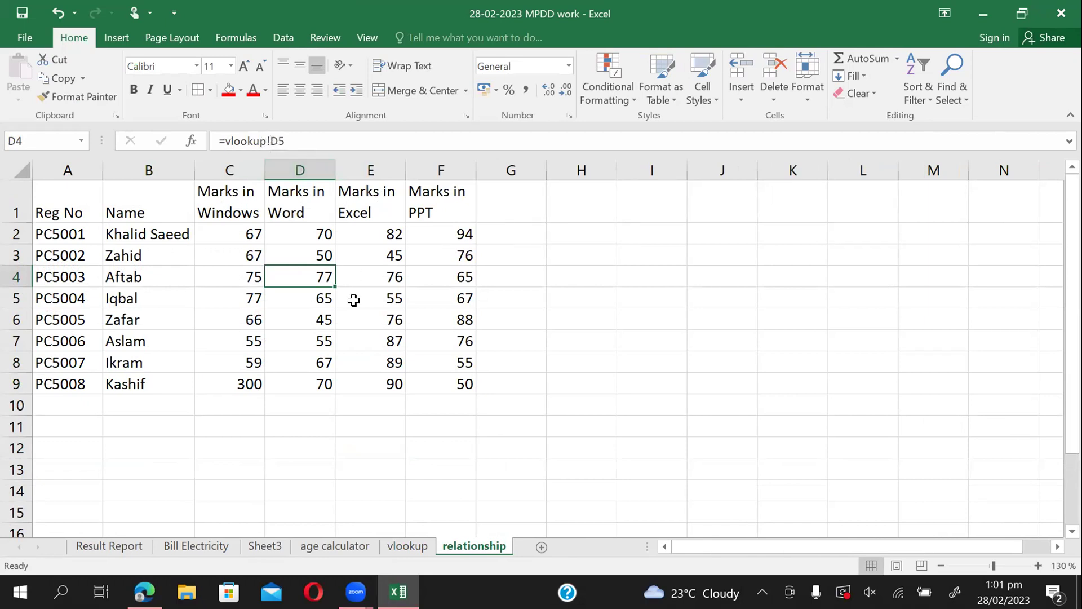
click(410, 546)
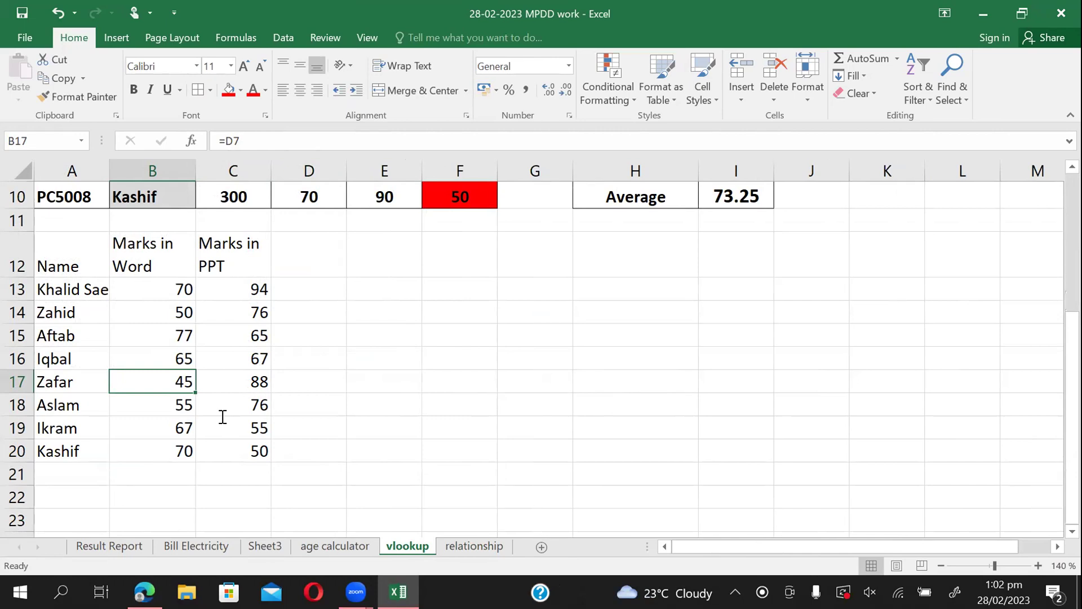
key(Right)
key(Right)
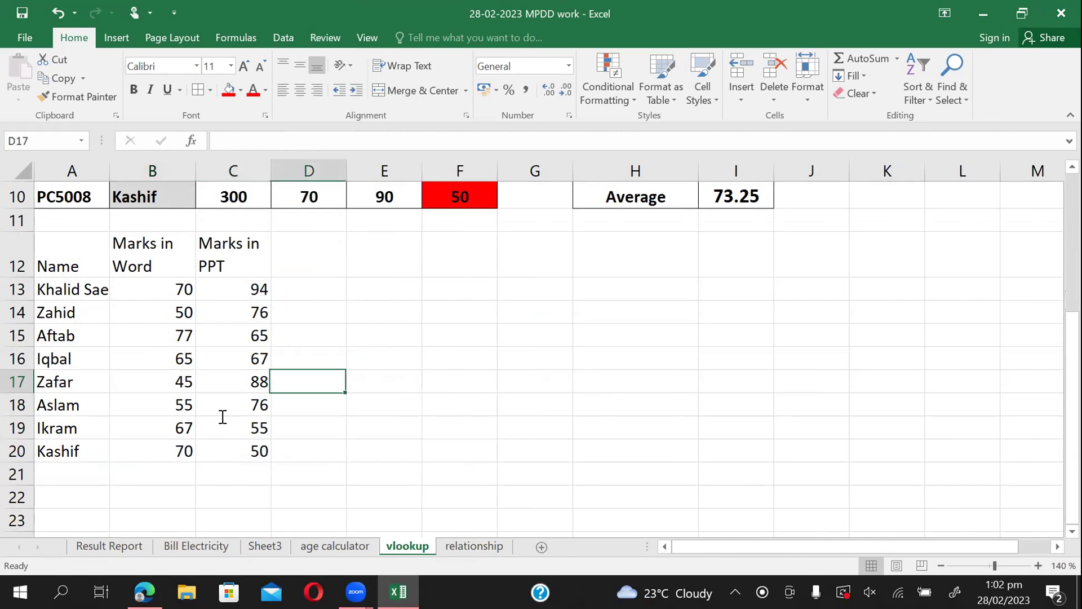
key(Up)
key(Up)
key(Up)
key(Up)
key(Up)
key(Up)
key(Up)
key(Up)
key(Up)
key(Up)
key(Up)
key(Up)
key(Up)
key(Up)
key(Up)
key(Up)
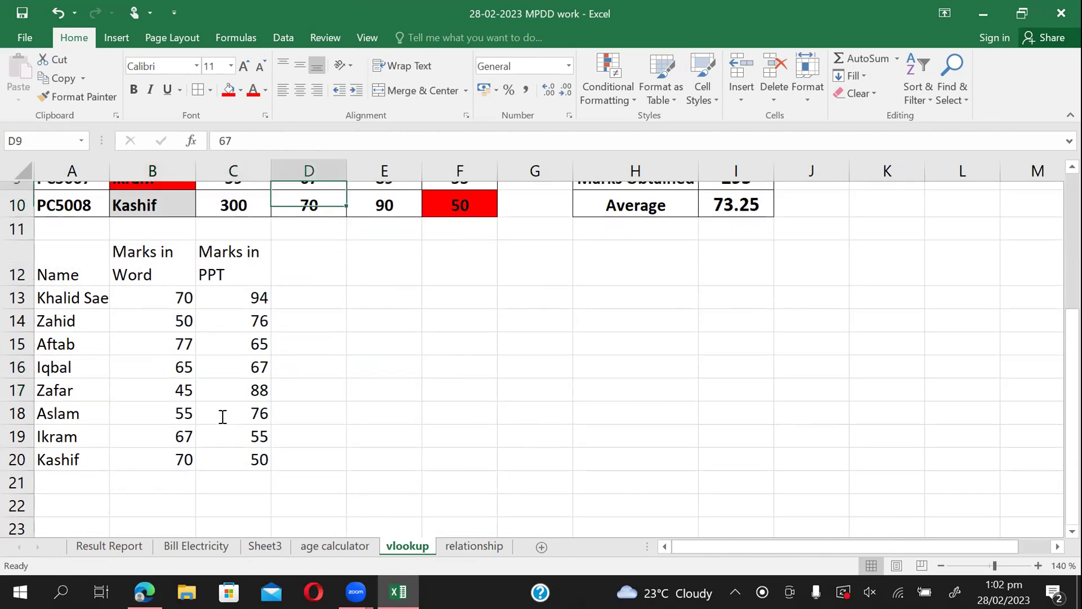
key(Right)
key(Right)
key(Right)
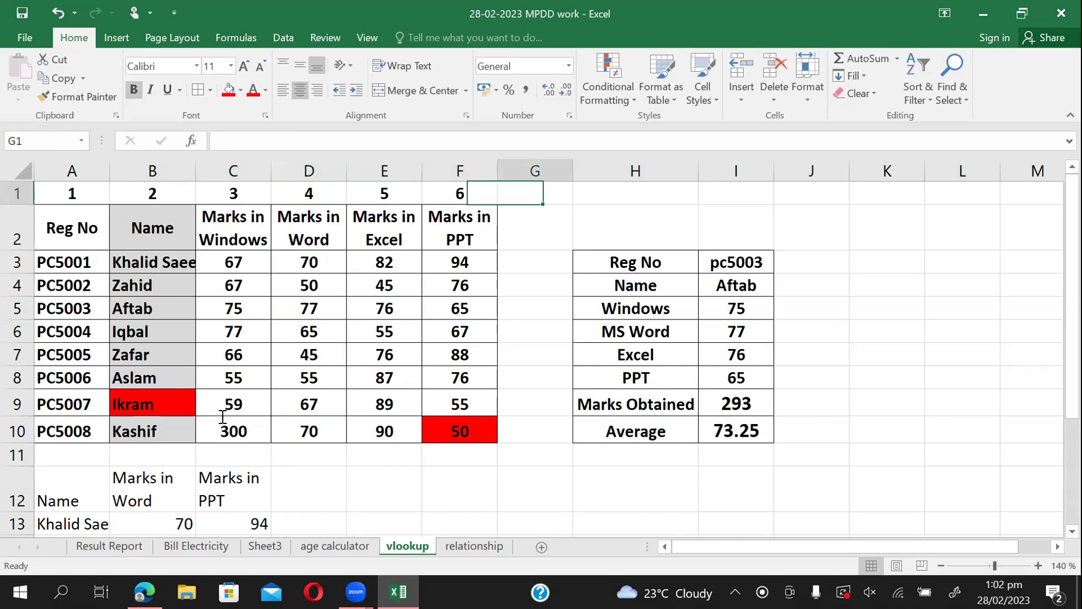
key(Left)
key(Left)
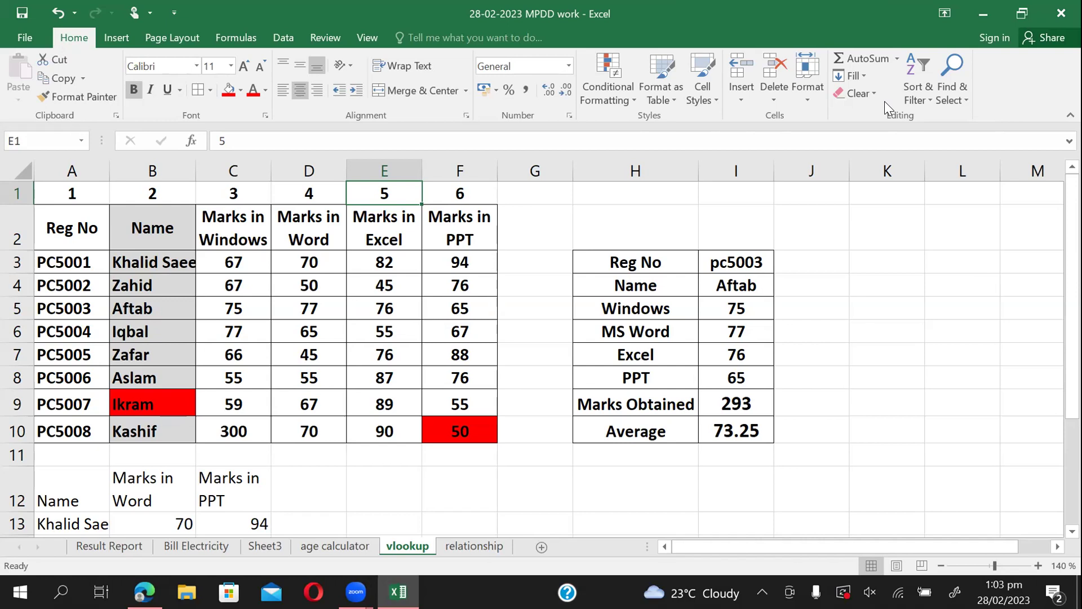
click(427, 294)
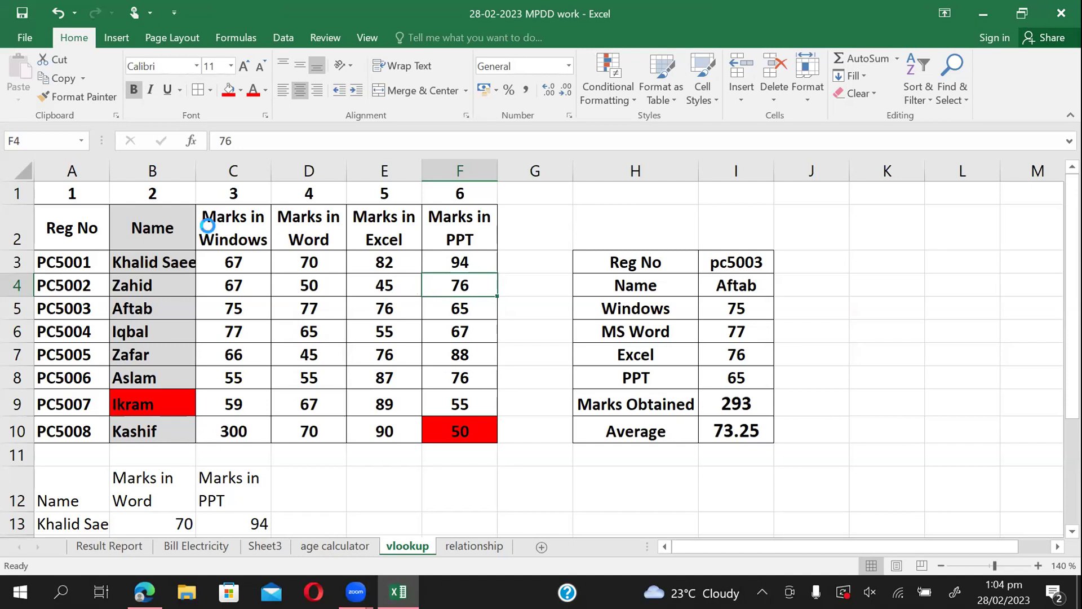
Choose File > Info > Protect Workbook > Encrypt with Password.
click(27, 38)
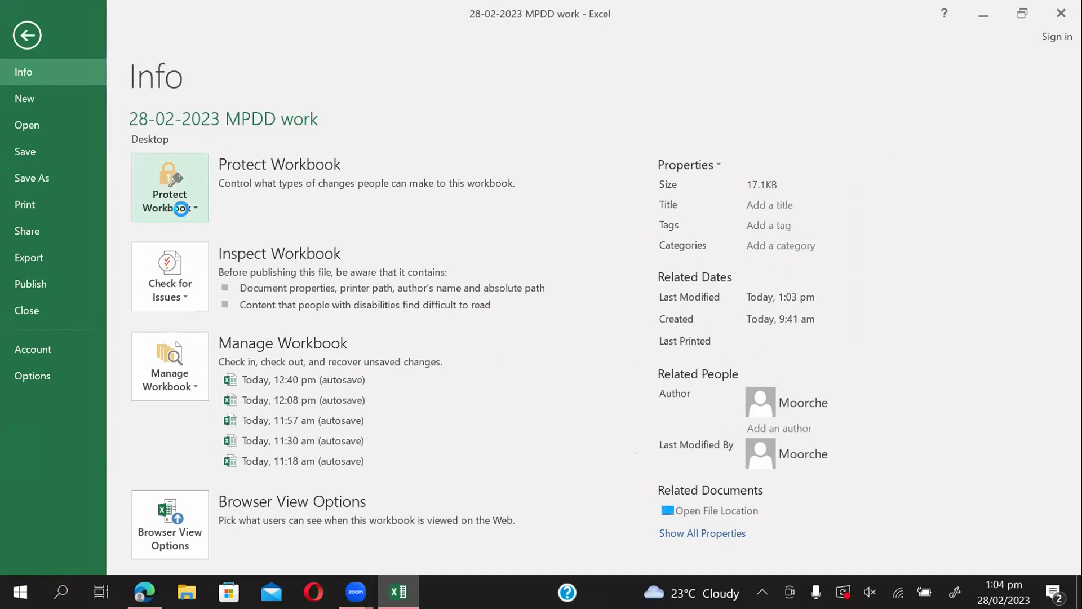
click(27, 35)
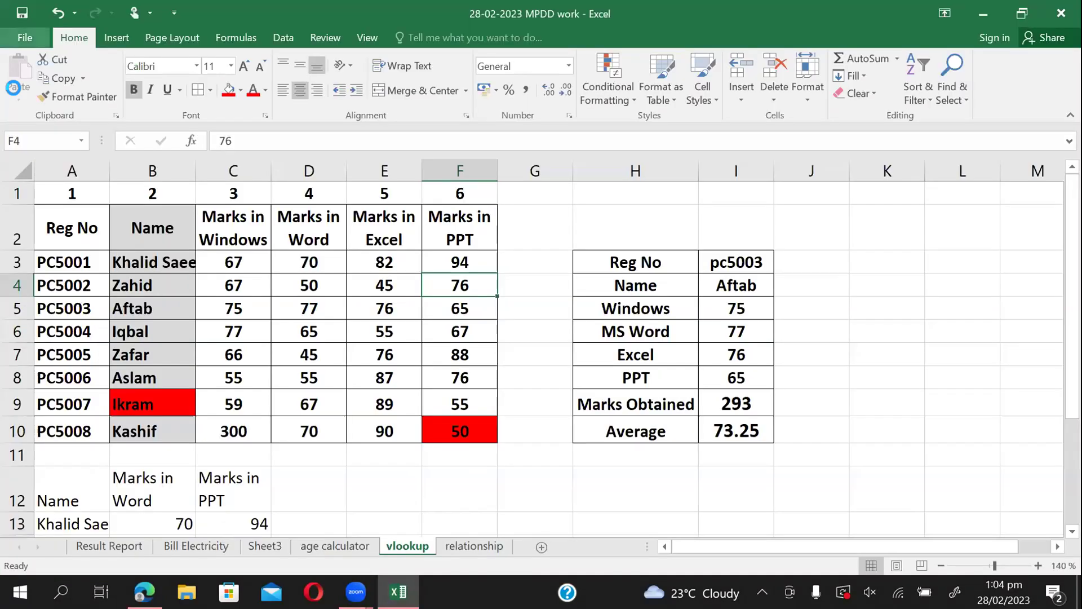
click(25, 40)
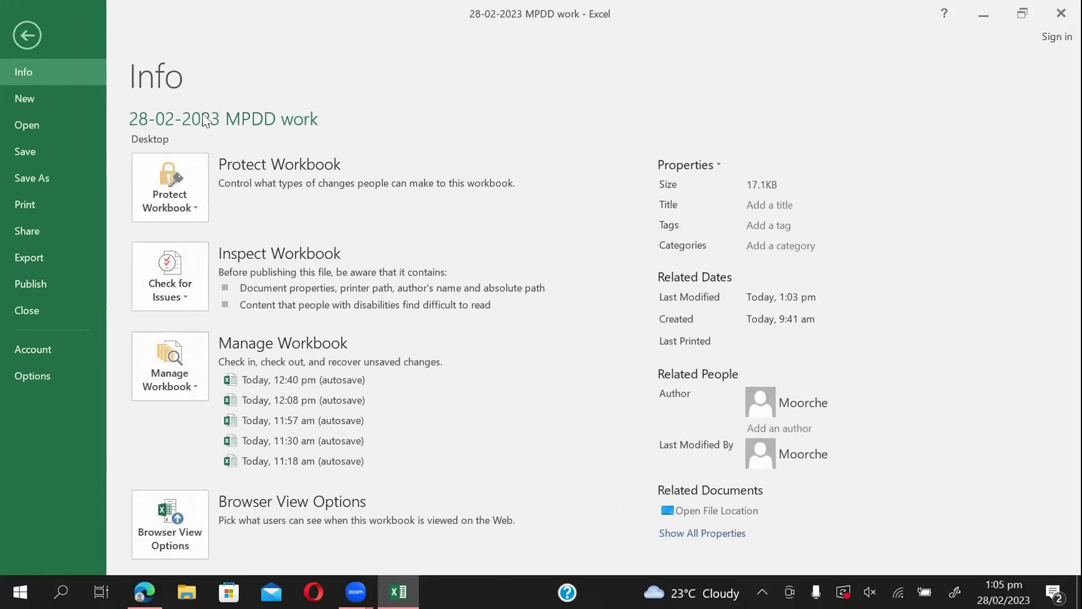
click(191, 207)
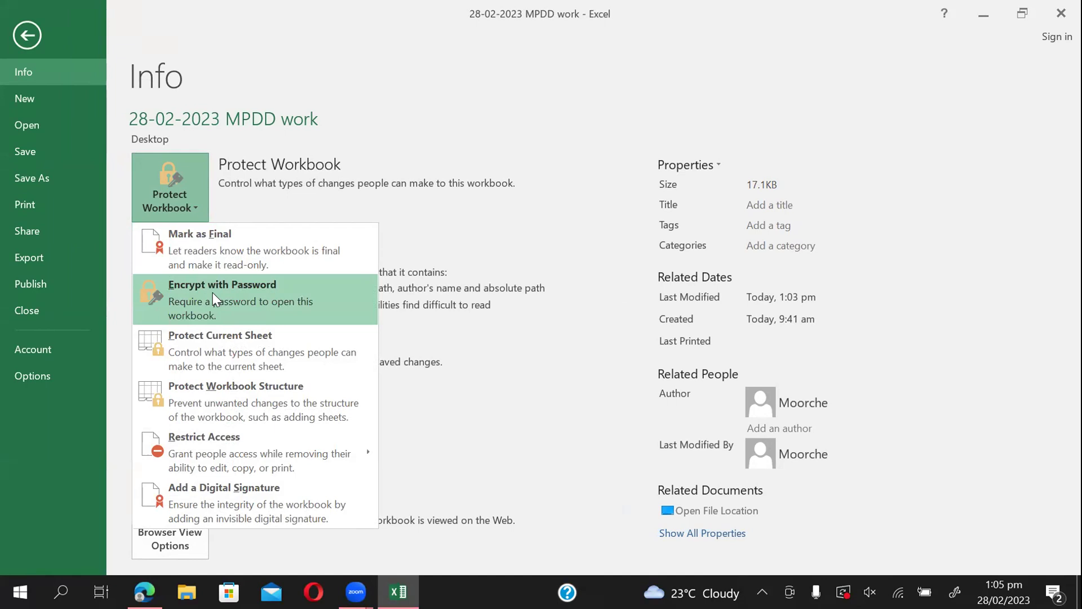
click(212, 293)
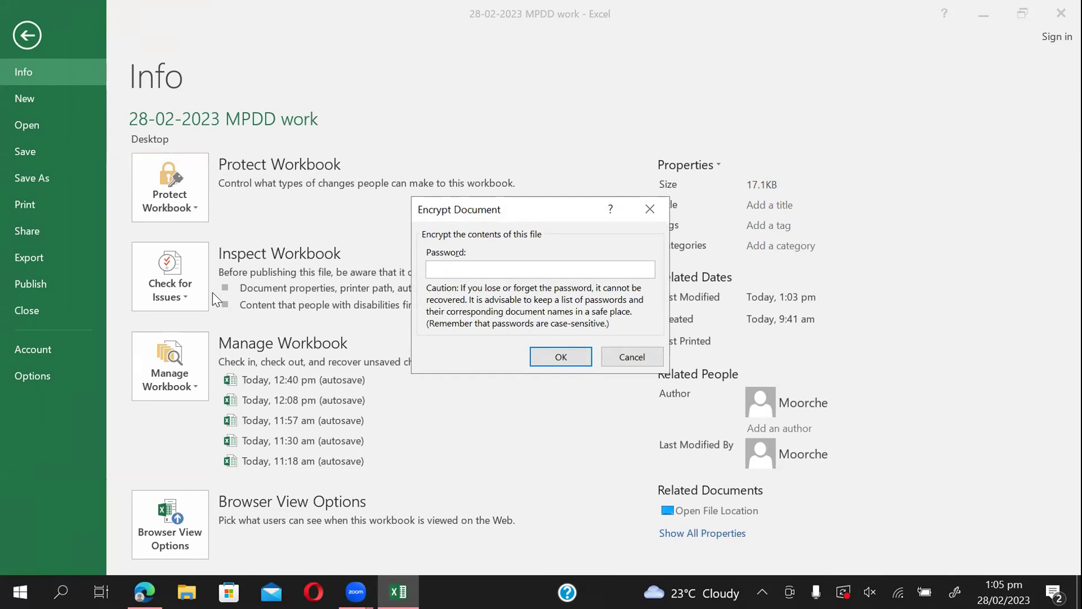
Enter and confirm a password, then save the encrypted workbook.
text(123)
click(543, 354)
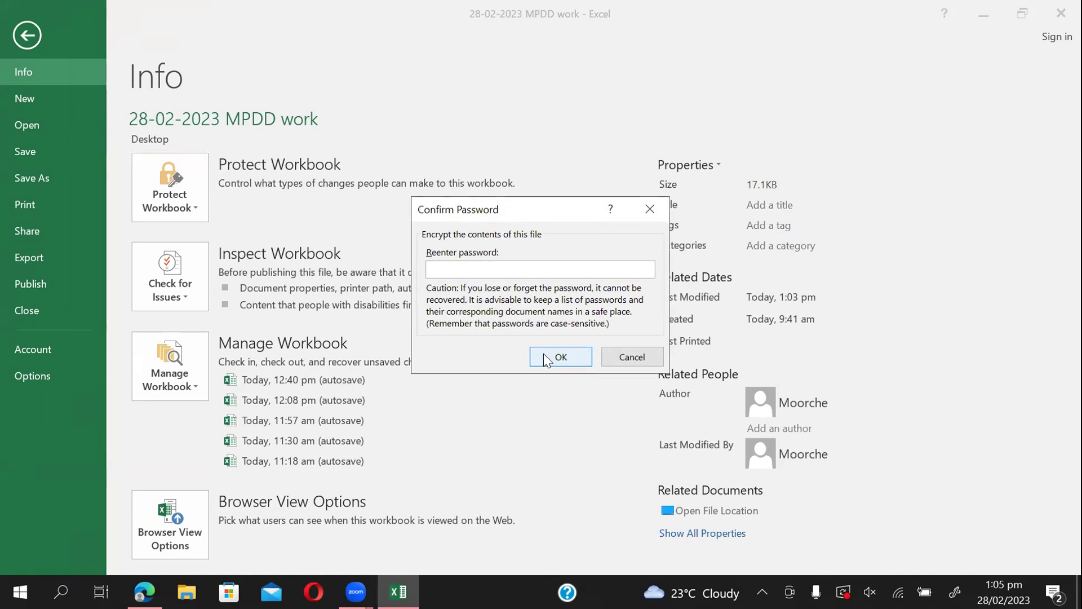
text(•••)
click(568, 346)
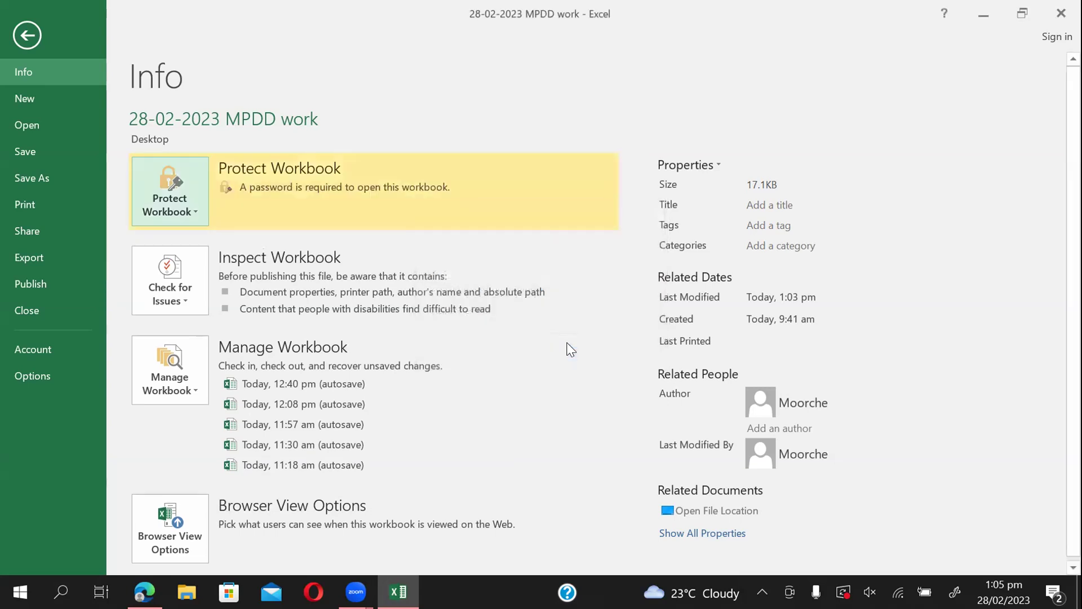
click(23, 151)
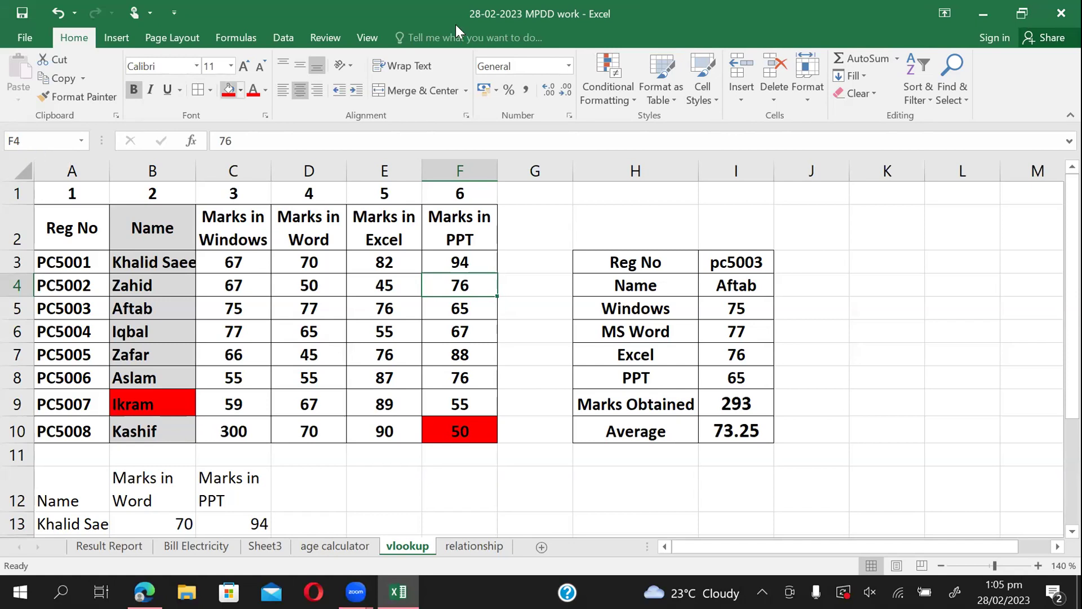
Close Excel, reopen '28-02-2023 MPDD work' with its password, and maximize the window.
key(alt+F4)
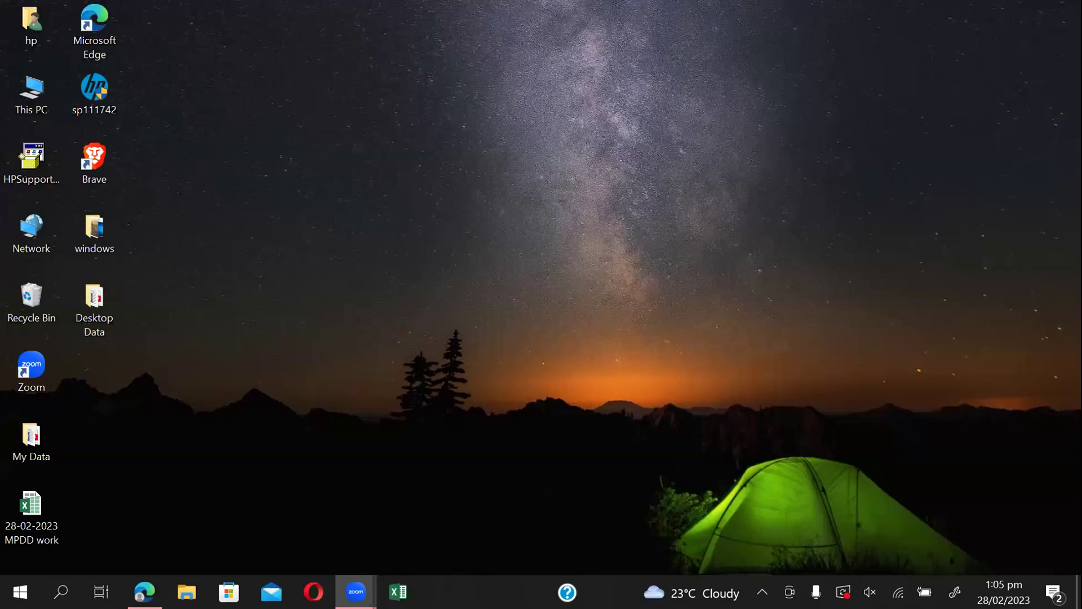
double_click(39, 503)
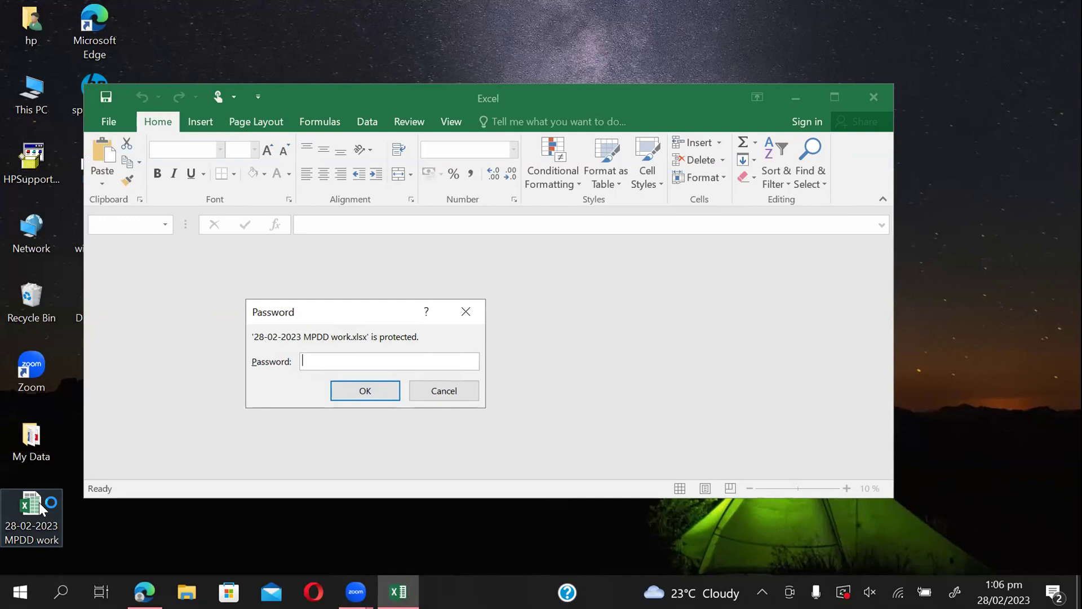
text(123)
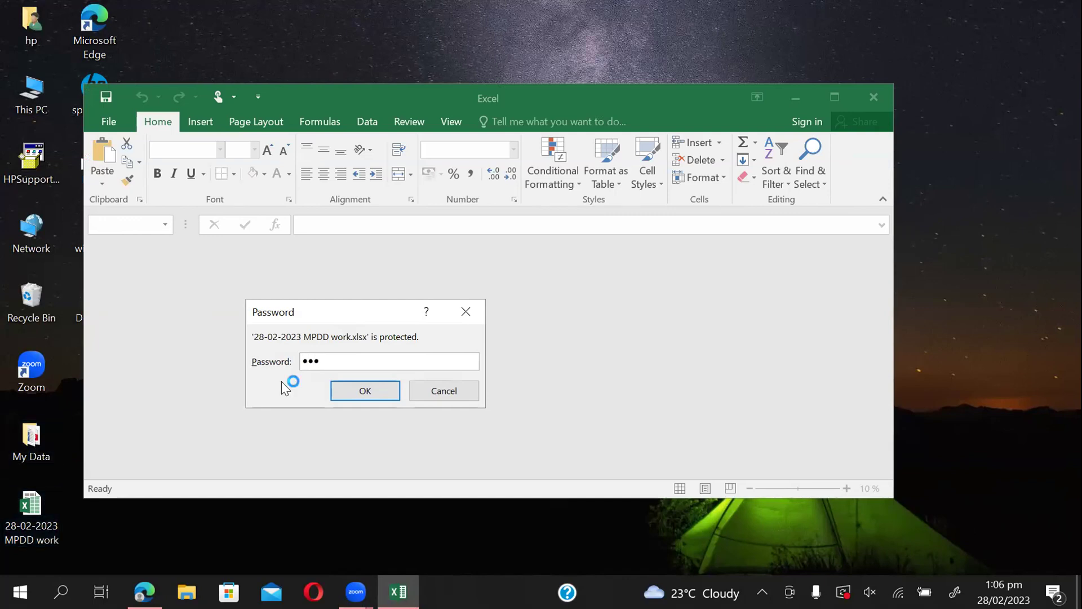
click(351, 392)
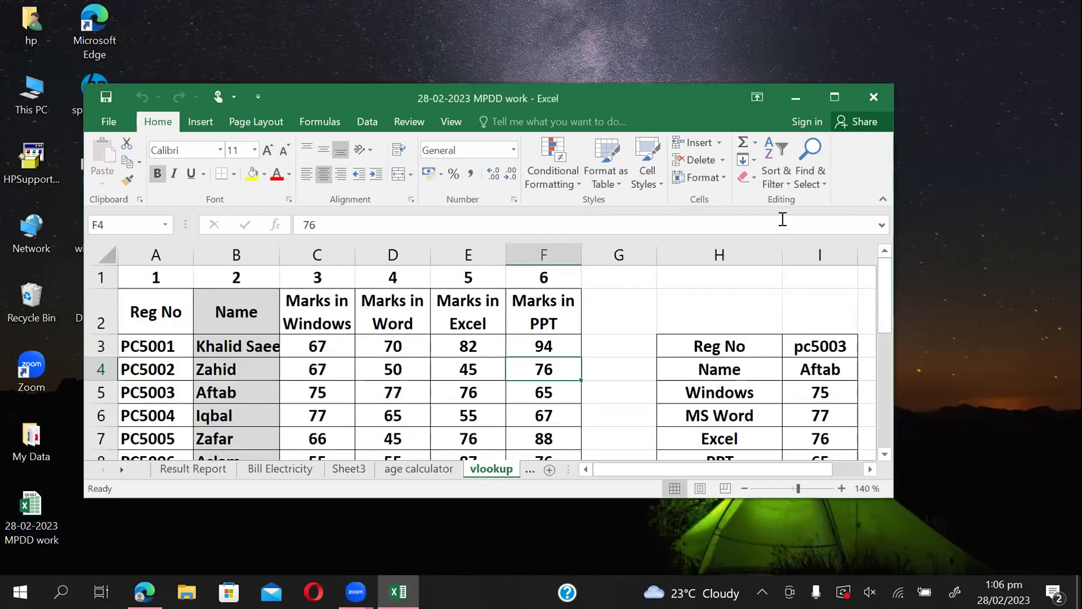
double_click(717, 100)
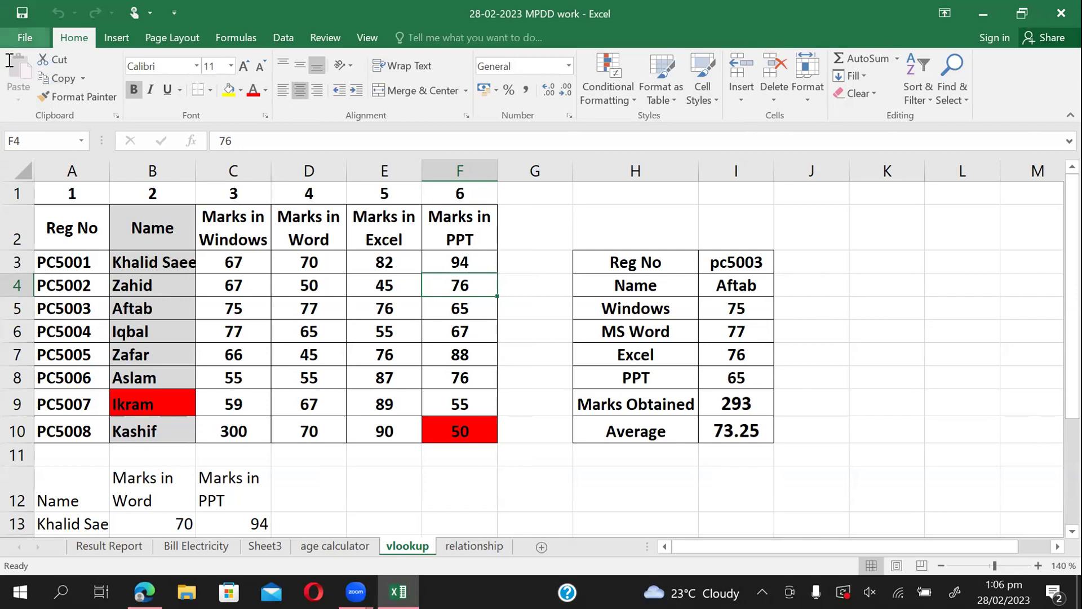
Replace the workbook's Encrypt with Password opening password, confirm it, and save the workbook.
click(24, 32)
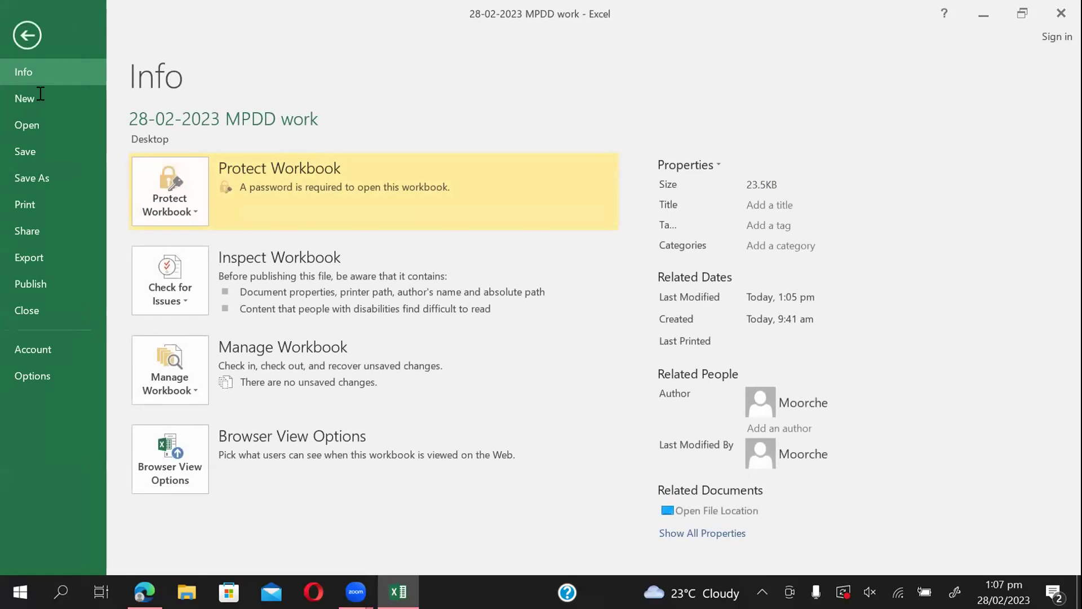
click(199, 212)
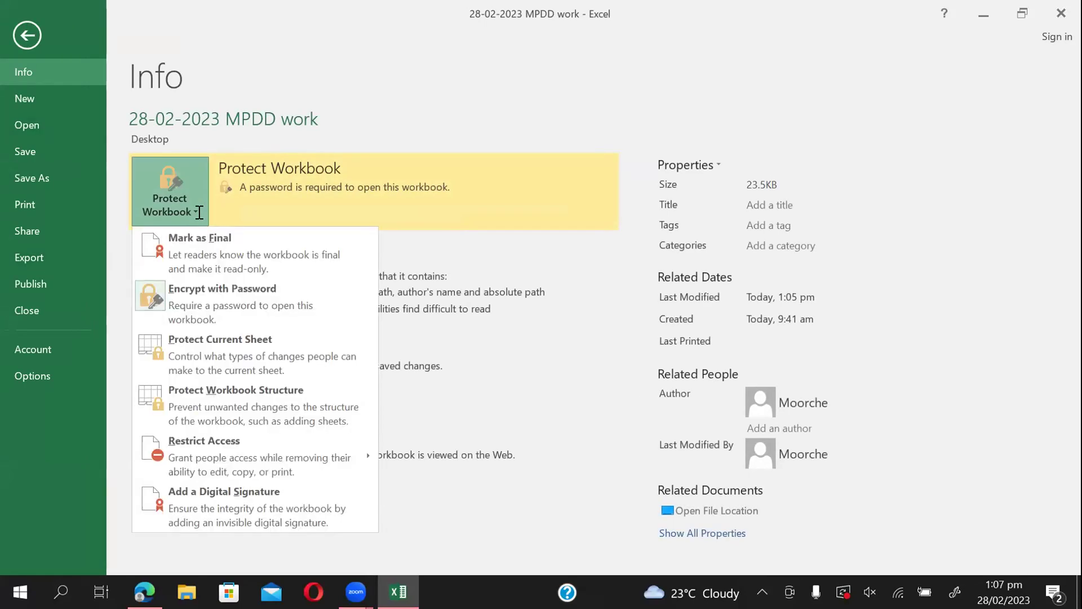
click(178, 300)
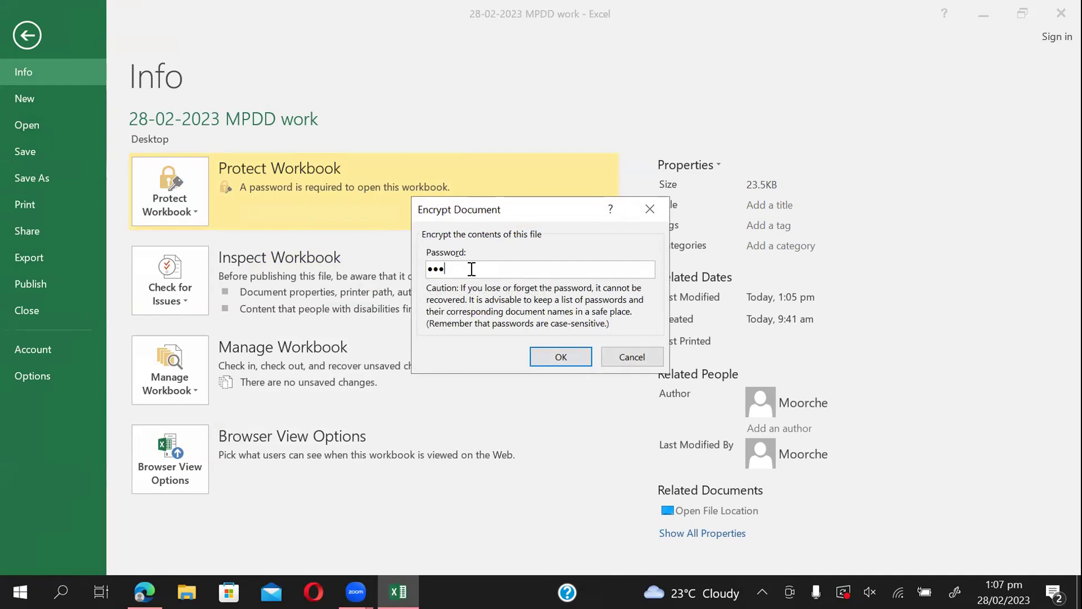
key(BackSpace)
key(BackSpace)
key(BackSpace)
text(•••)
click(566, 357)
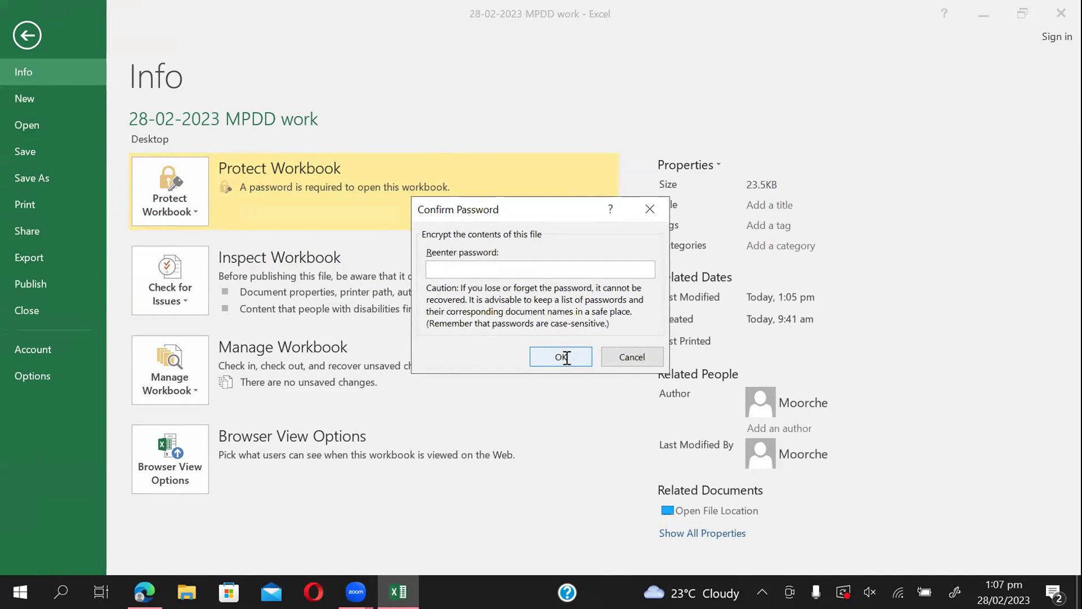
text(123)
click(548, 356)
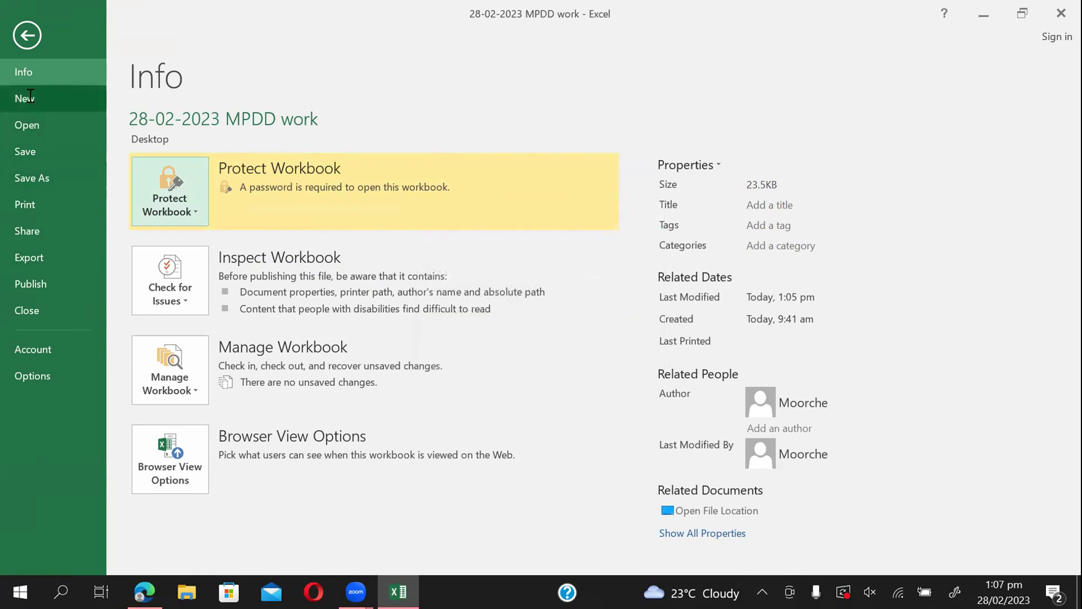
click(36, 152)
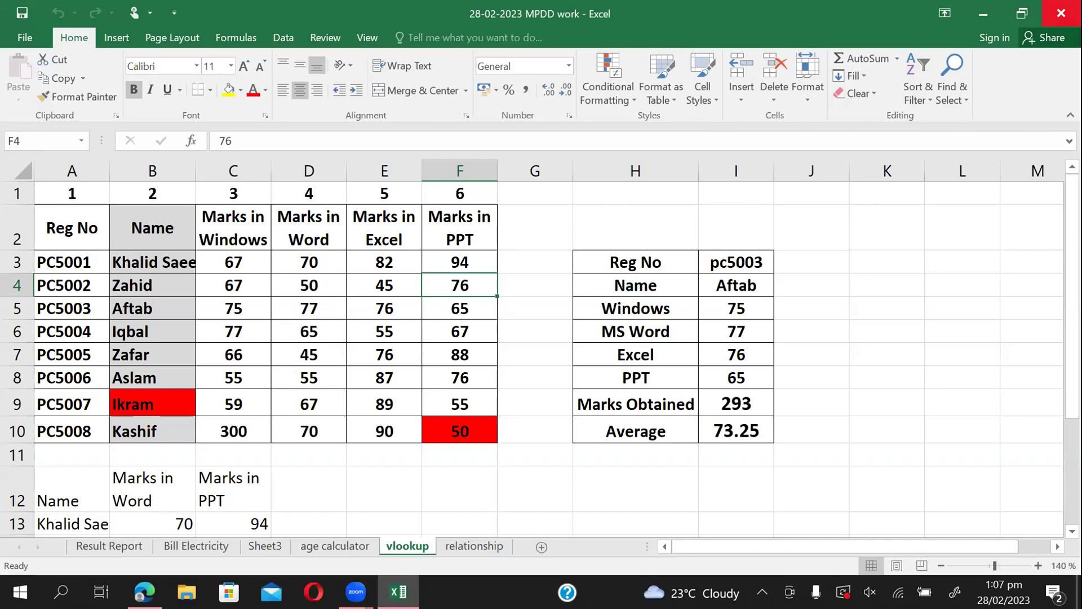
Close Excel, reopen 28-02-2023 MPDD work, and dismiss the incorrect-password error.
click(1062, 13)
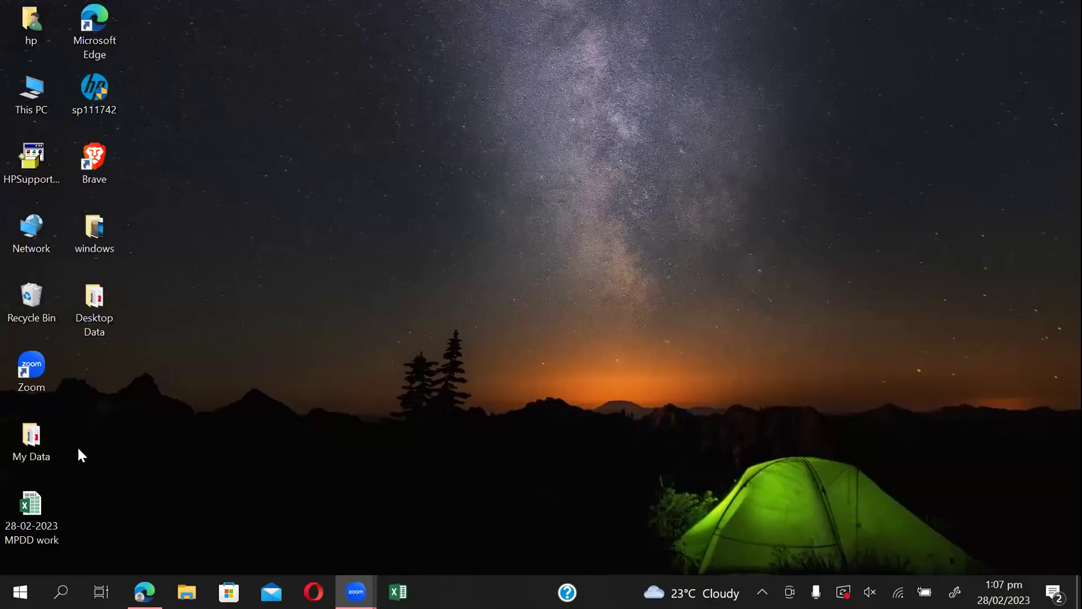
double_click(39, 492)
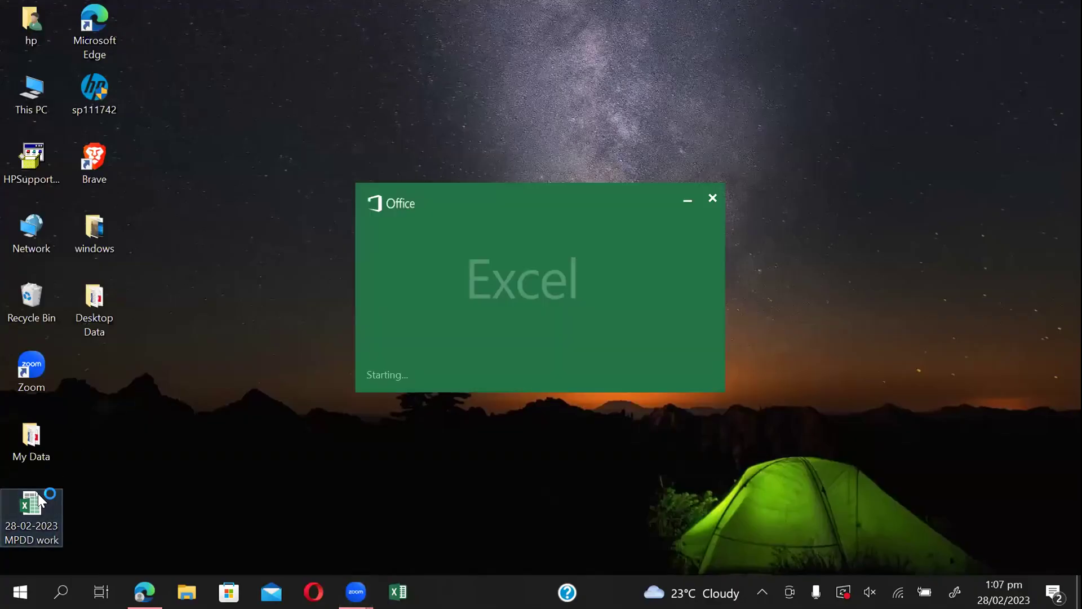
text(***)
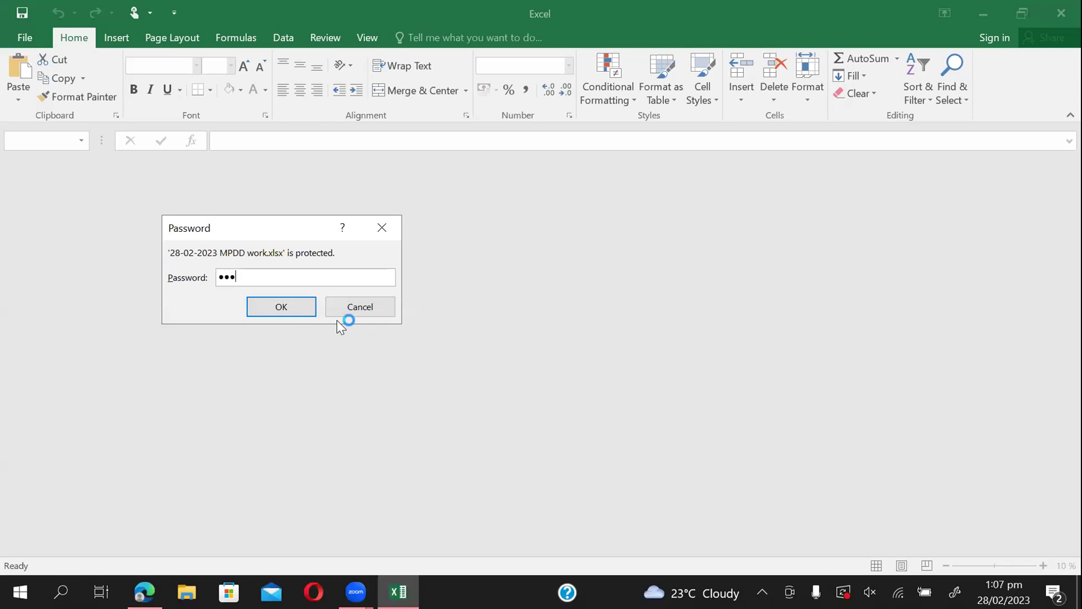
click(298, 305)
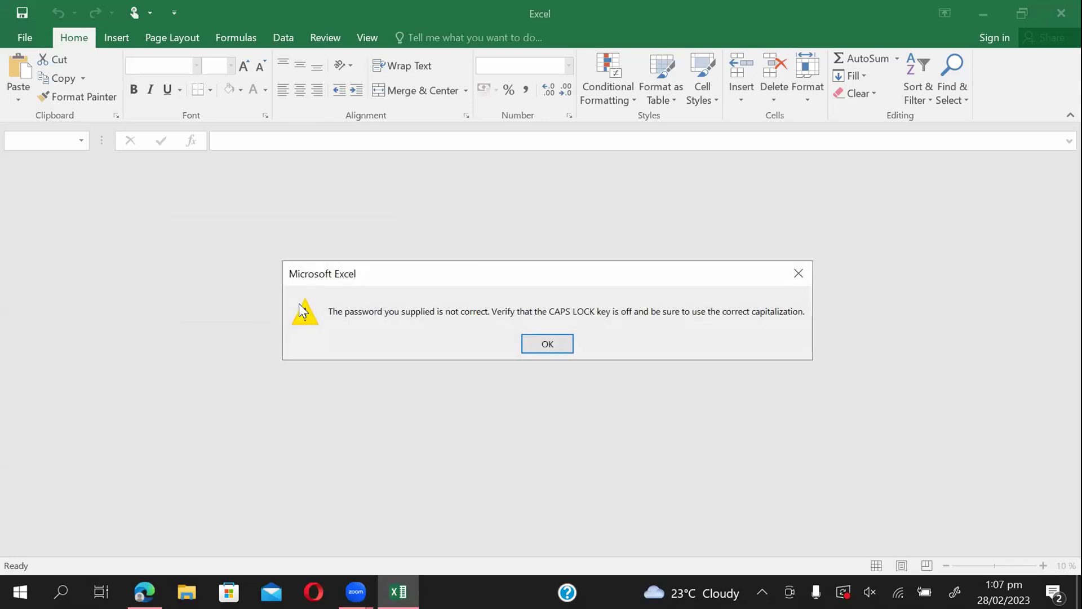
click(545, 347)
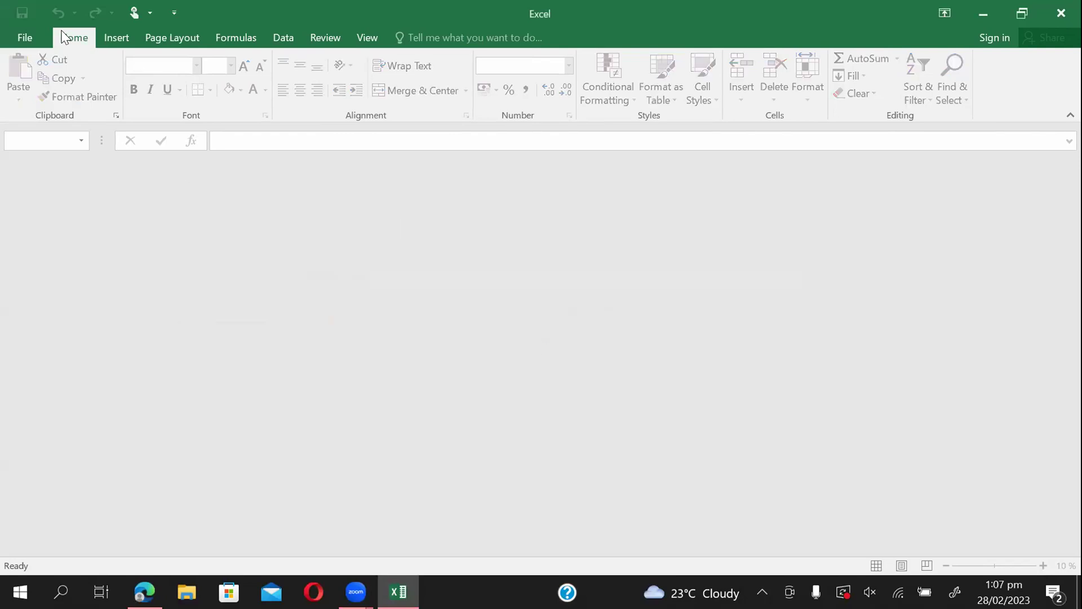
Reopen 28-02-2023 MPDD work from Recent files with the correct password.
click(23, 38)
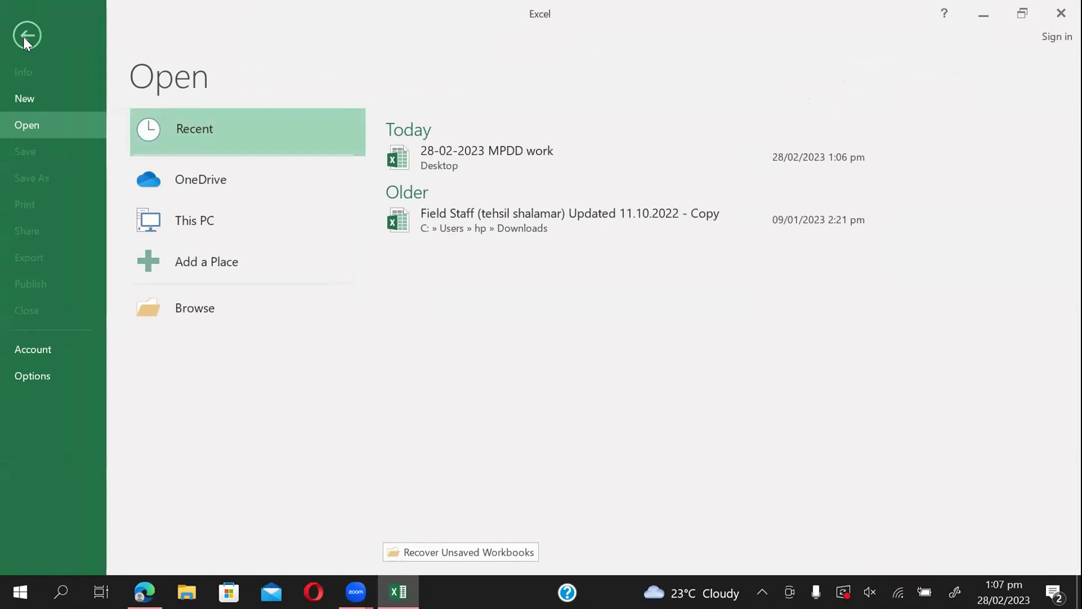
click(447, 164)
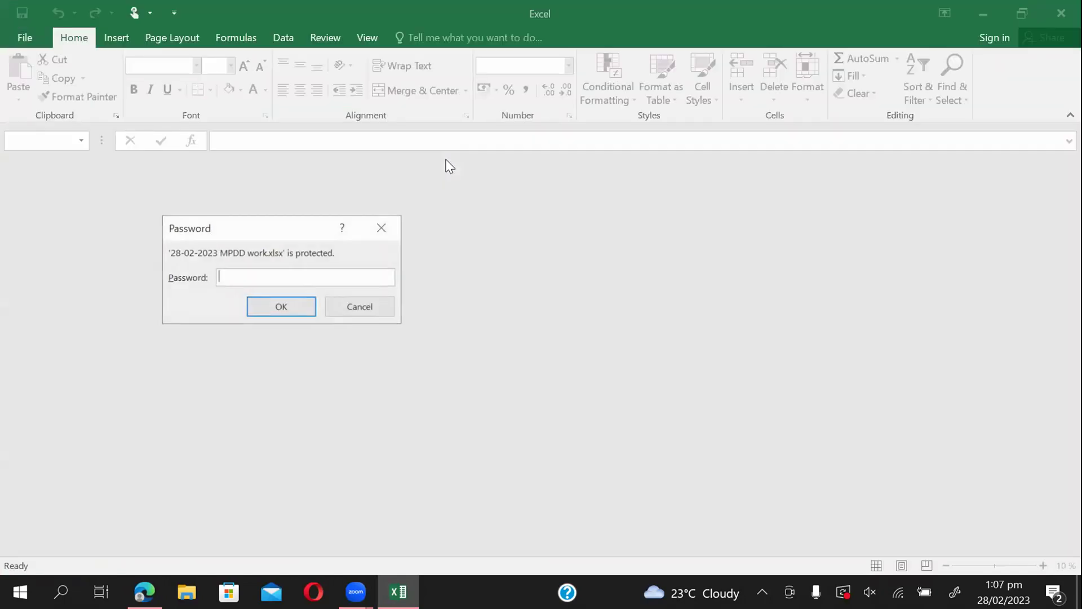
text(***)
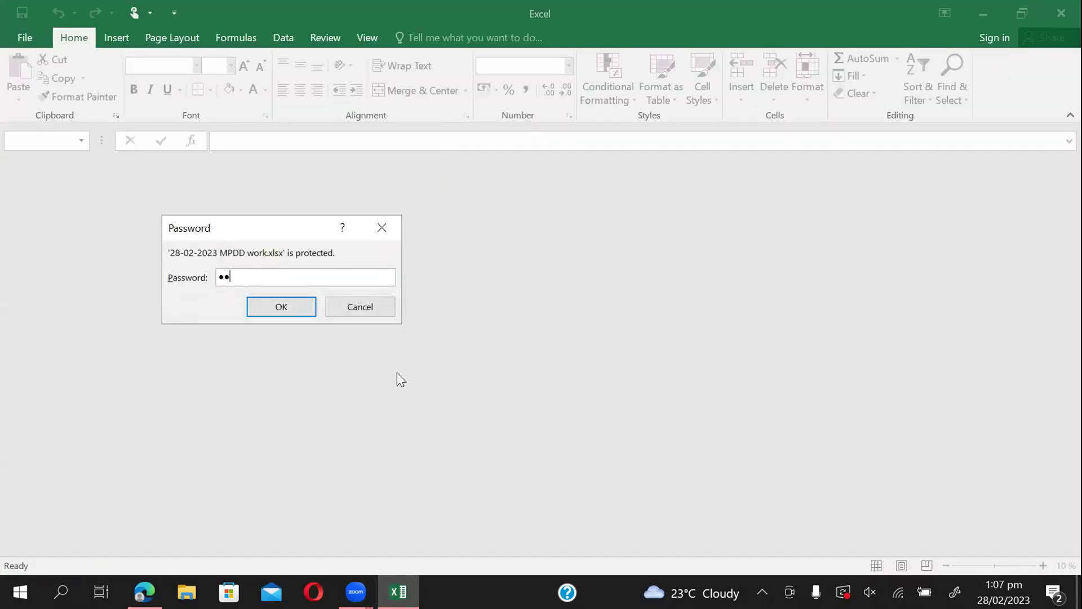
click(302, 308)
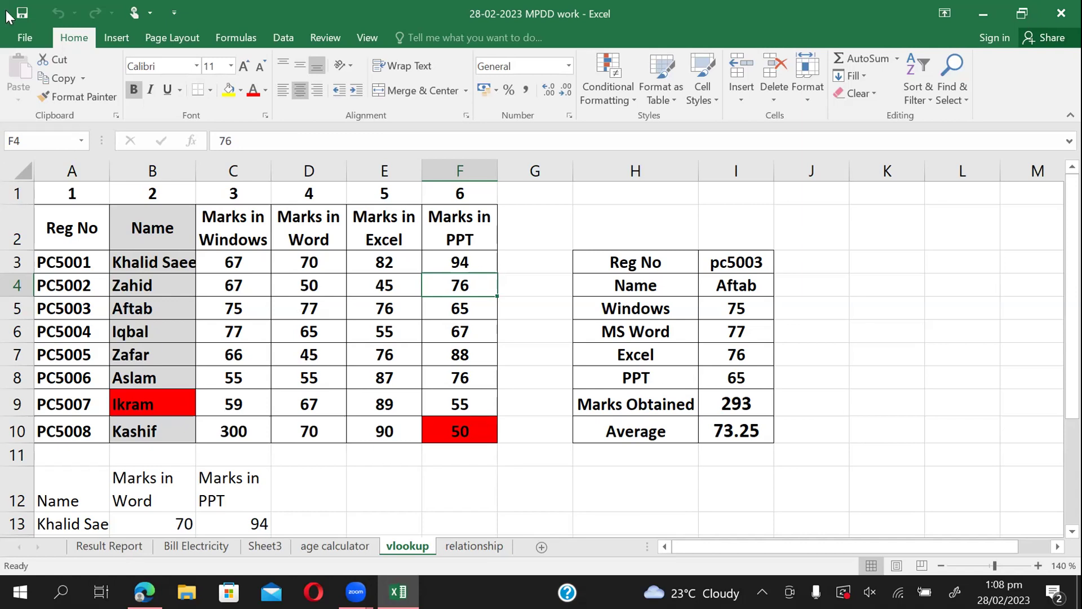
Clear the Encrypt with Password entry and save 28-02-2023 MPDD work without protection.
click(22, 37)
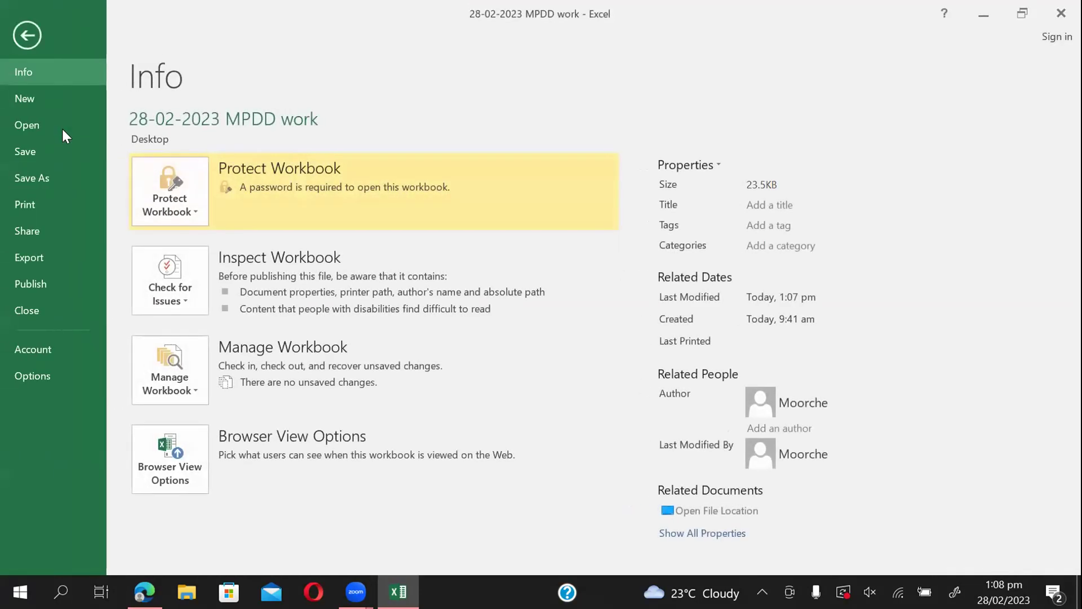
click(192, 204)
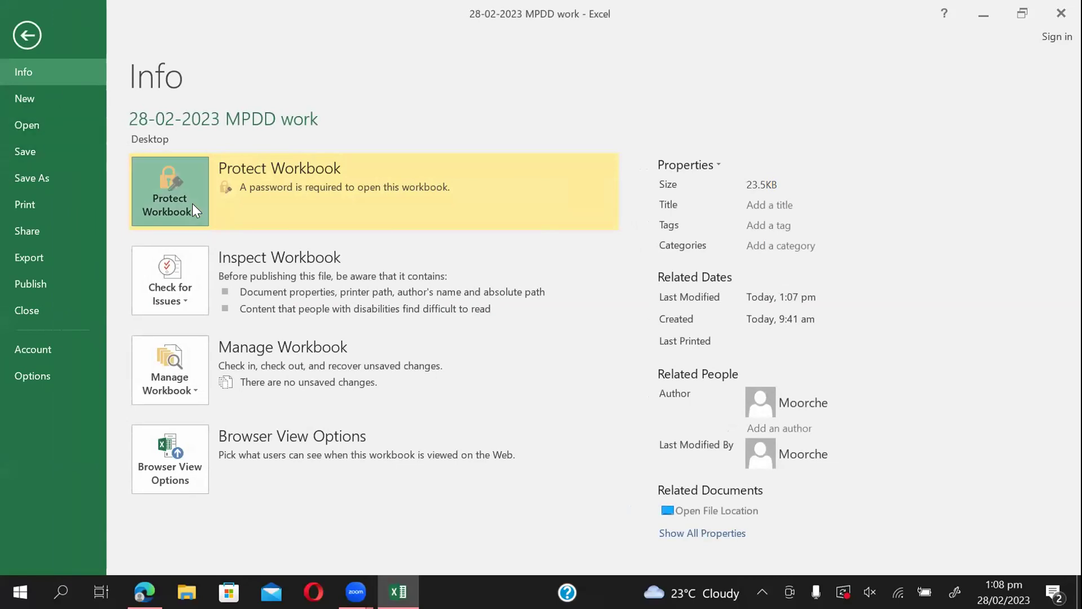
click(204, 296)
text(123)
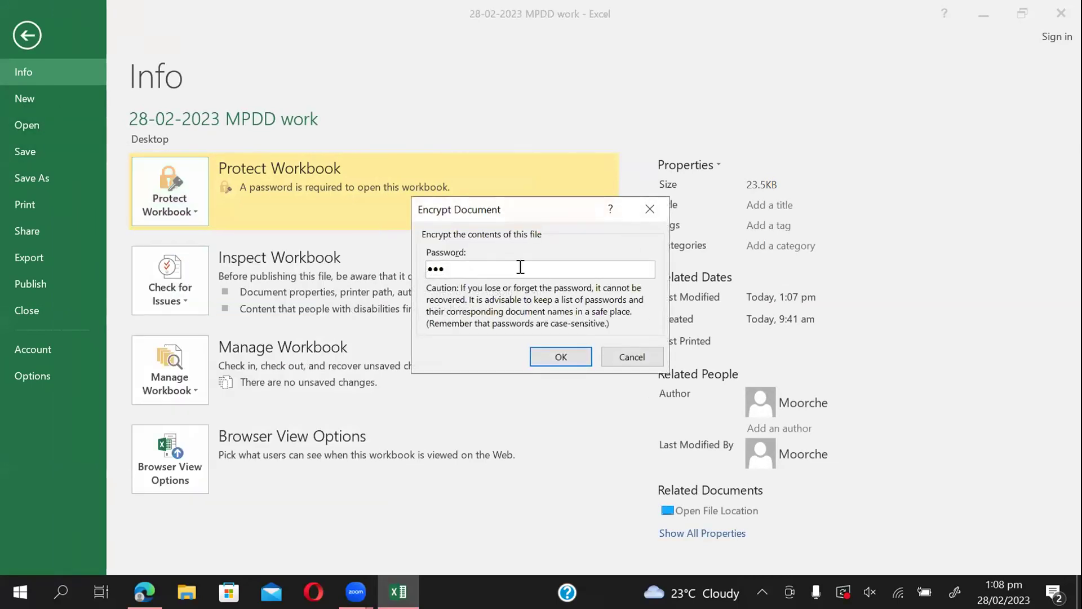
key(BackSpace)
key(BackSpace)
key(BackSpace)
click(570, 352)
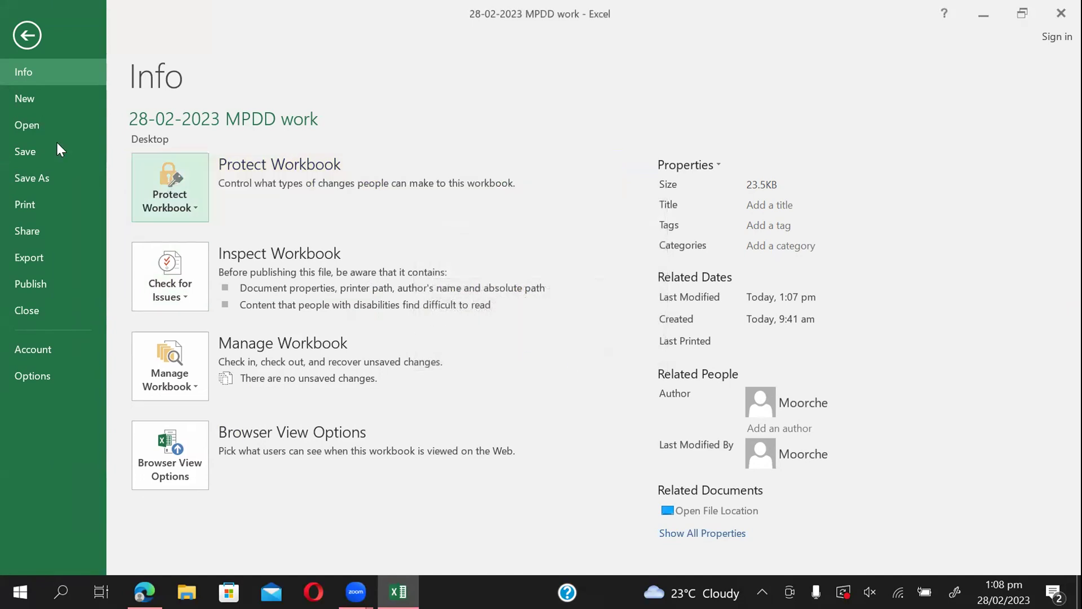
click(35, 150)
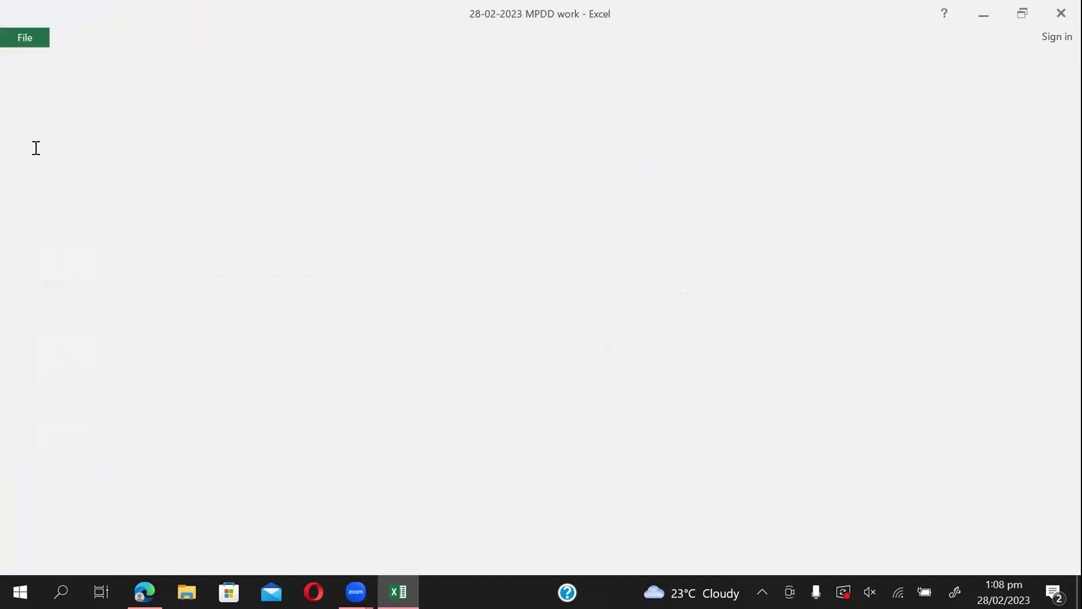
Close and reopen 28-02-2023 MPDD work without a password, then show the relationship sheet.
click(1060, 13)
double_click(32, 513)
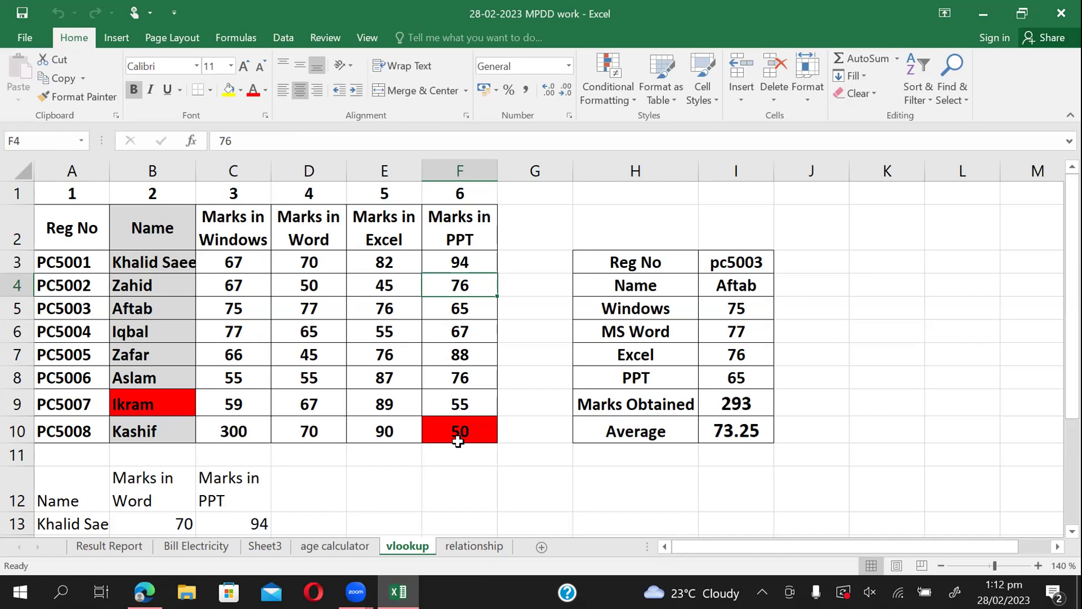
click(366, 490)
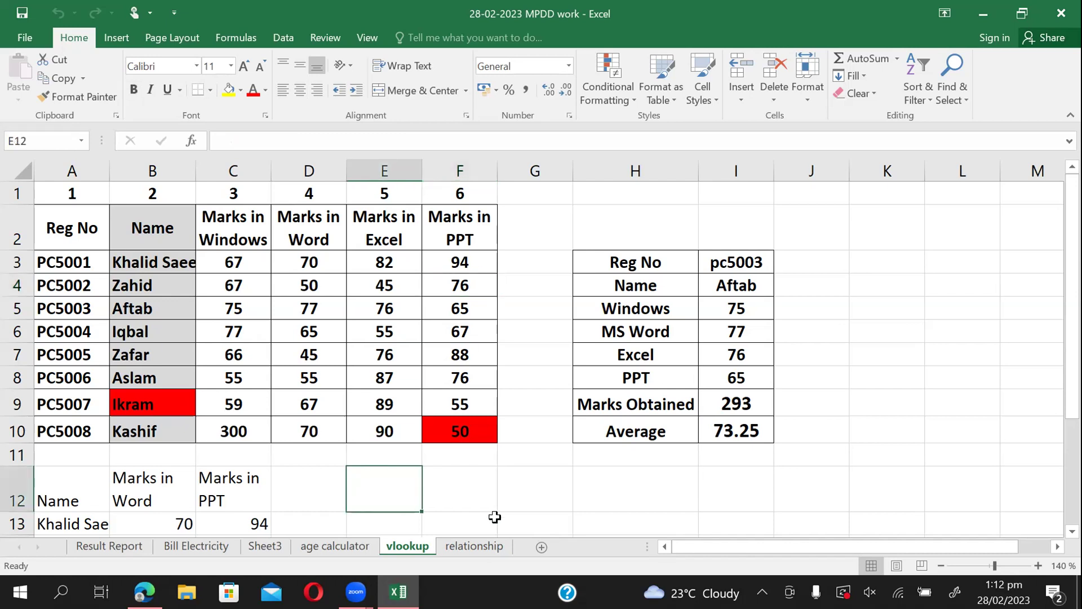
click(469, 545)
click(303, 469)
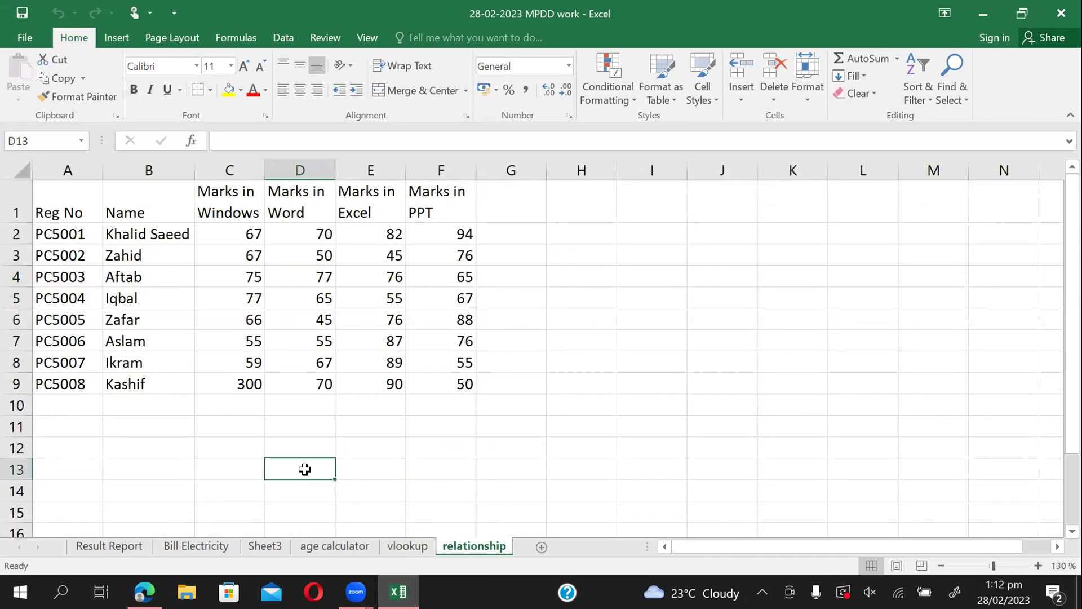
Insert a new blank worksheet, Sheet1, after the relationship sheet.
click(540, 546)
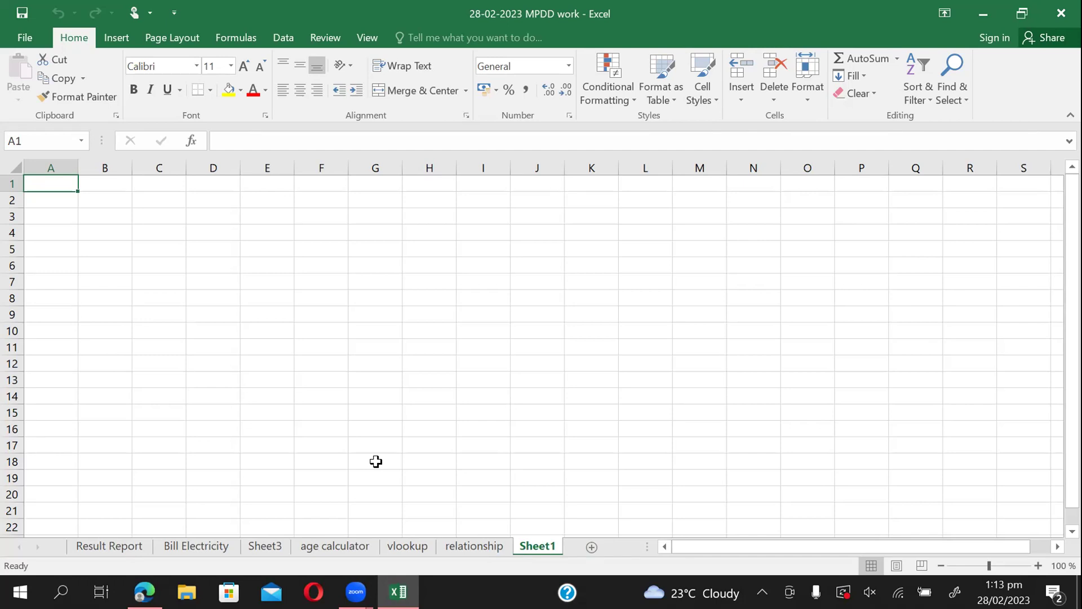
Zoom in four steps on the new sheet, then minimize the Excel window.
click(1037, 565)
click(1037, 566)
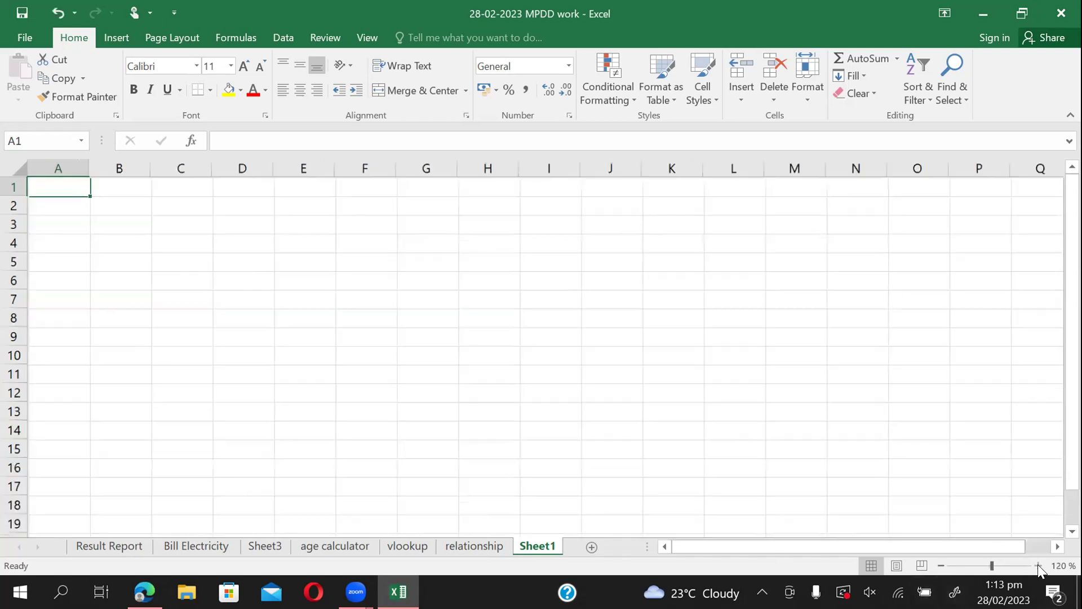
click(1038, 565)
click(1038, 566)
click(1038, 565)
click(1038, 565)
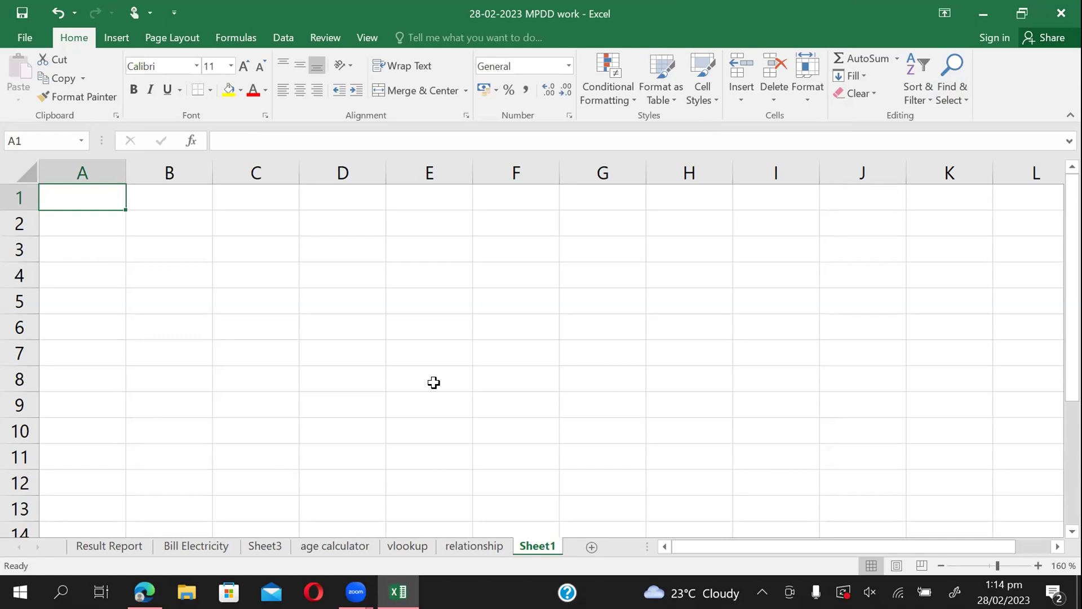
click(979, 14)
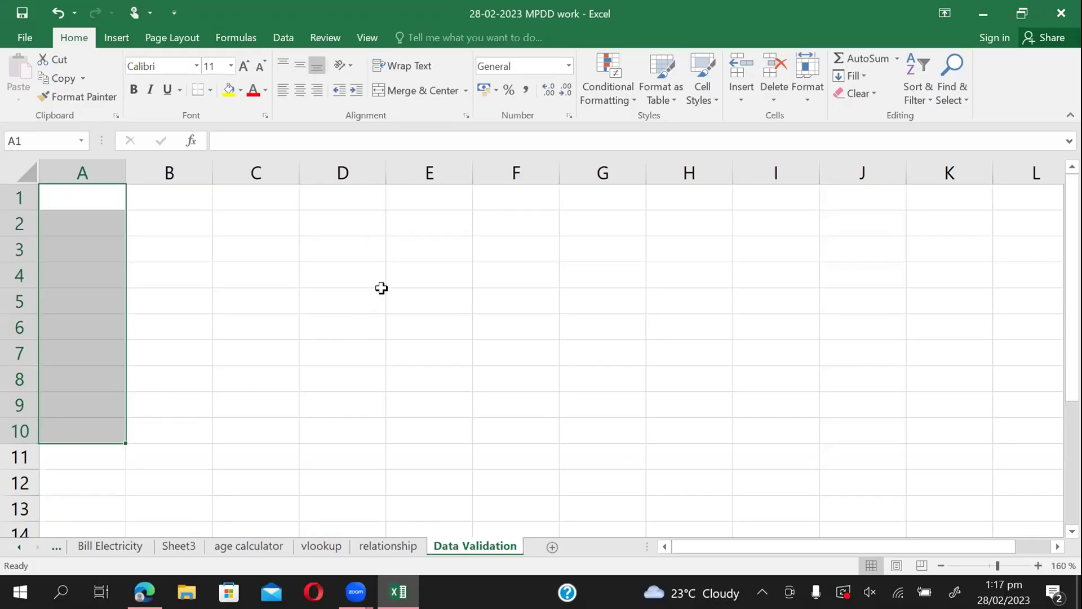
Select cells A1:A10 on the Data Validation sheet and show the Data ribbon.
click(382, 290)
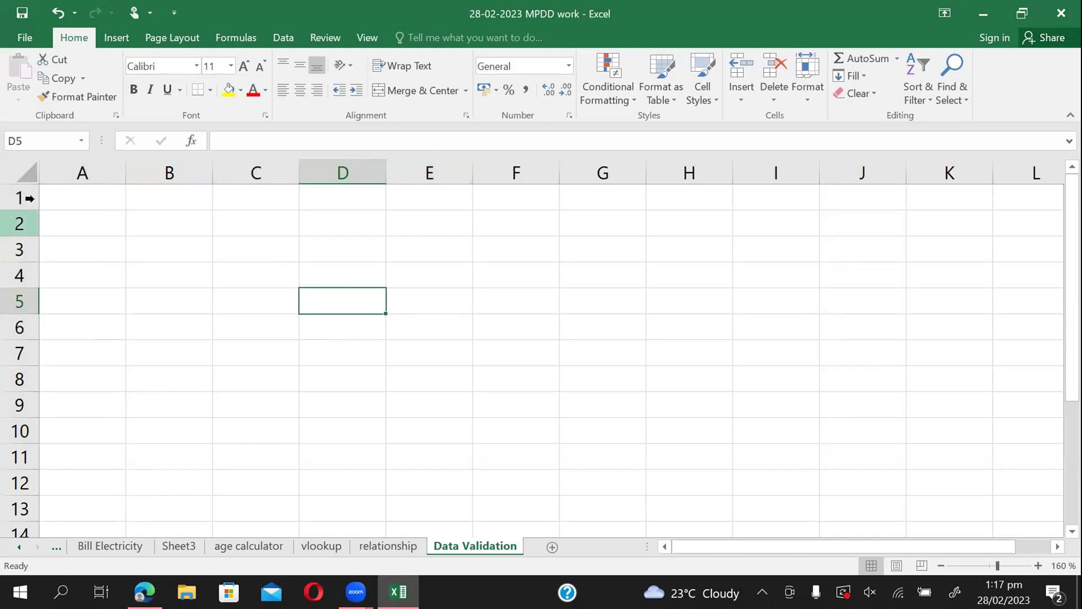
click(22, 168)
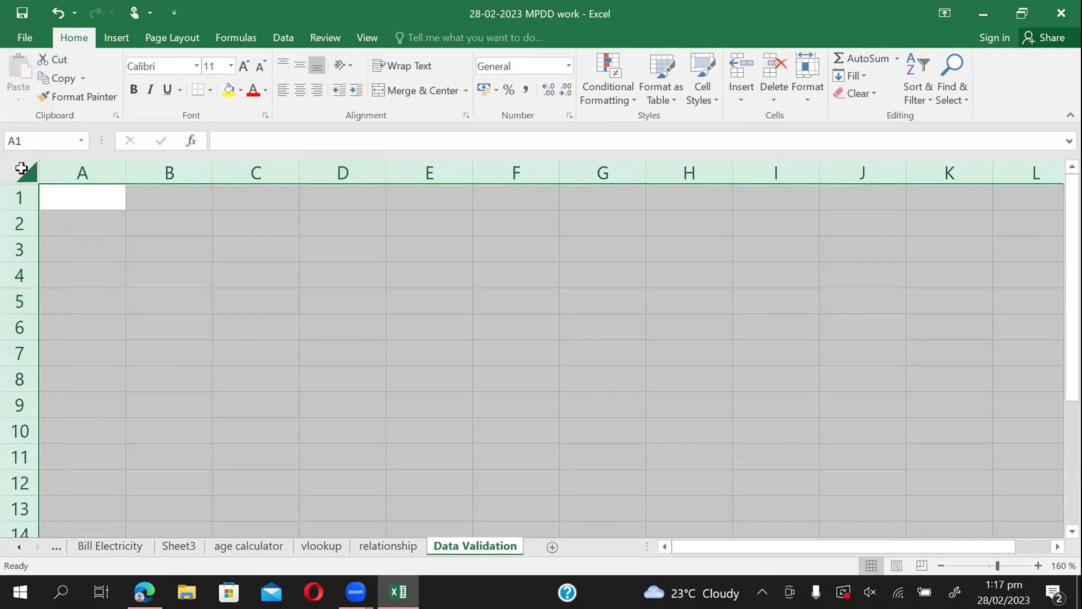
click(209, 232)
click(90, 195)
drag(91, 195, 80, 431)
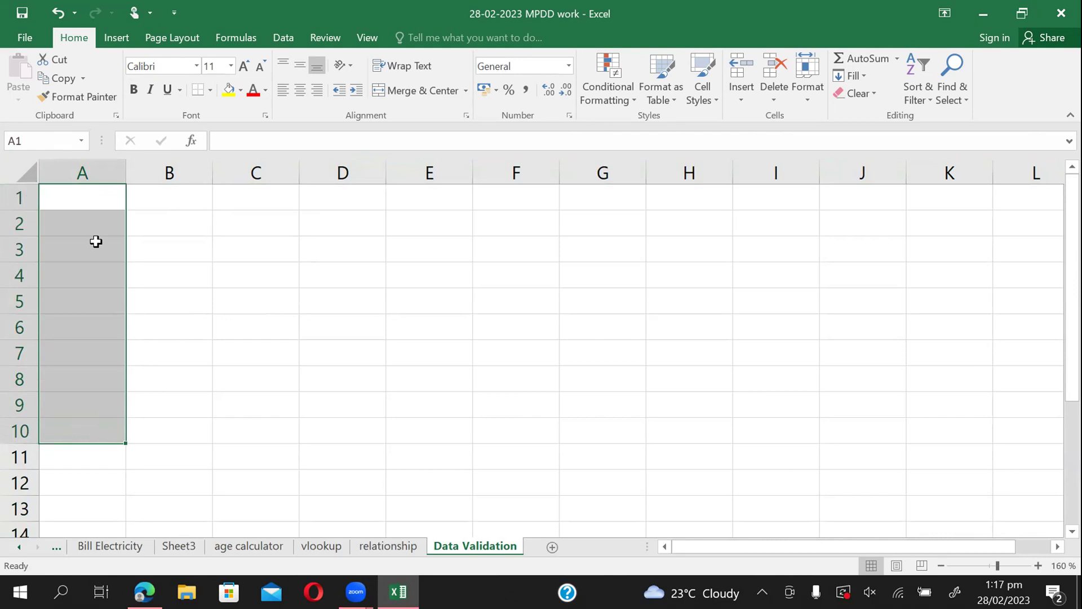
click(276, 38)
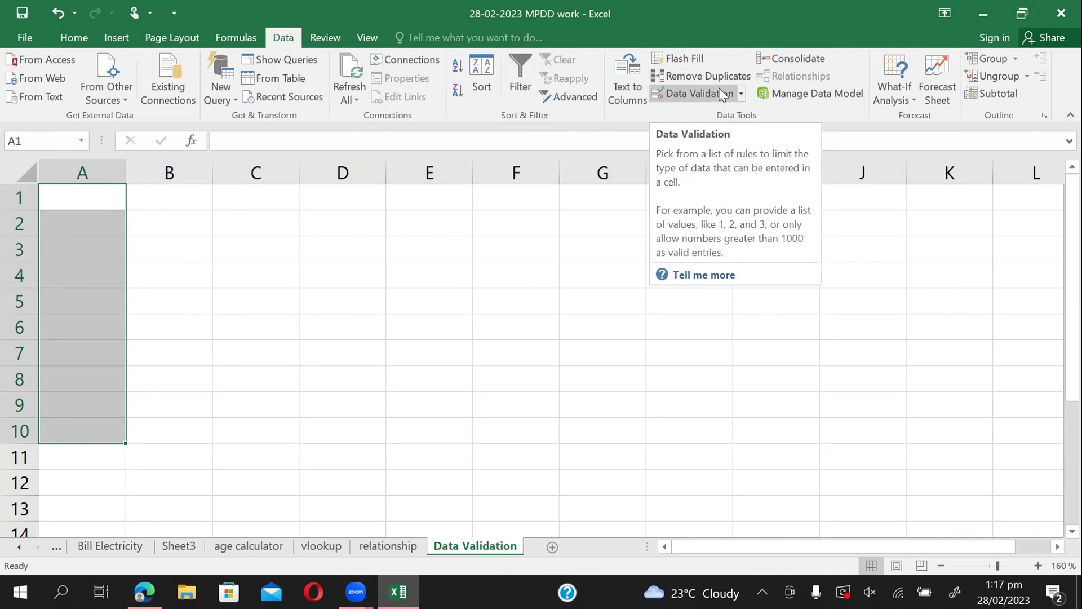
In Data Validation, allow only whole numbers greater than 100 for A1:A10.
click(721, 95)
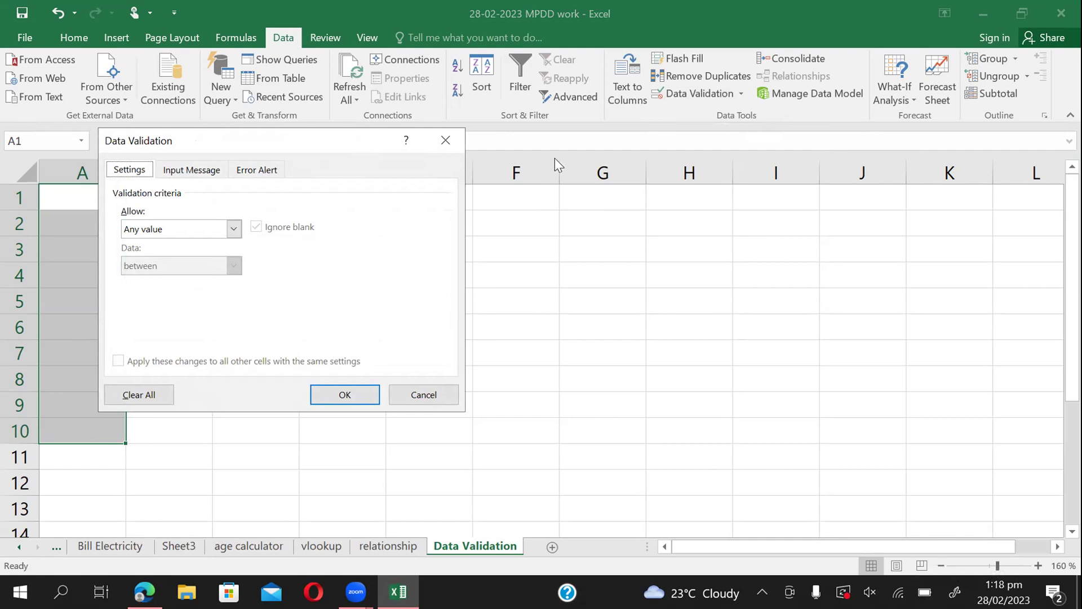
drag(555, 158, 555, 158)
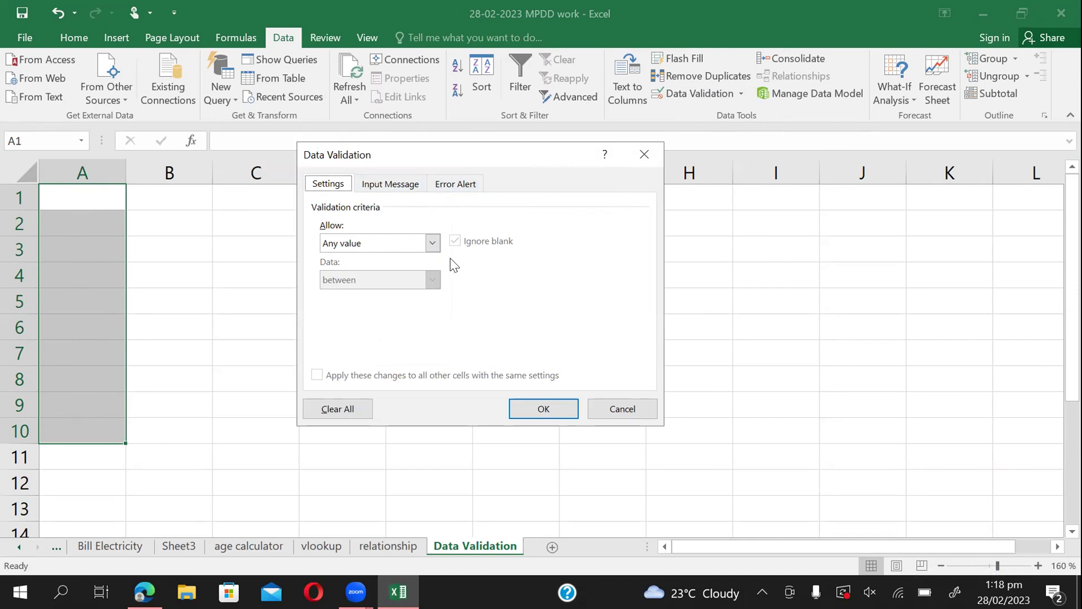
click(432, 243)
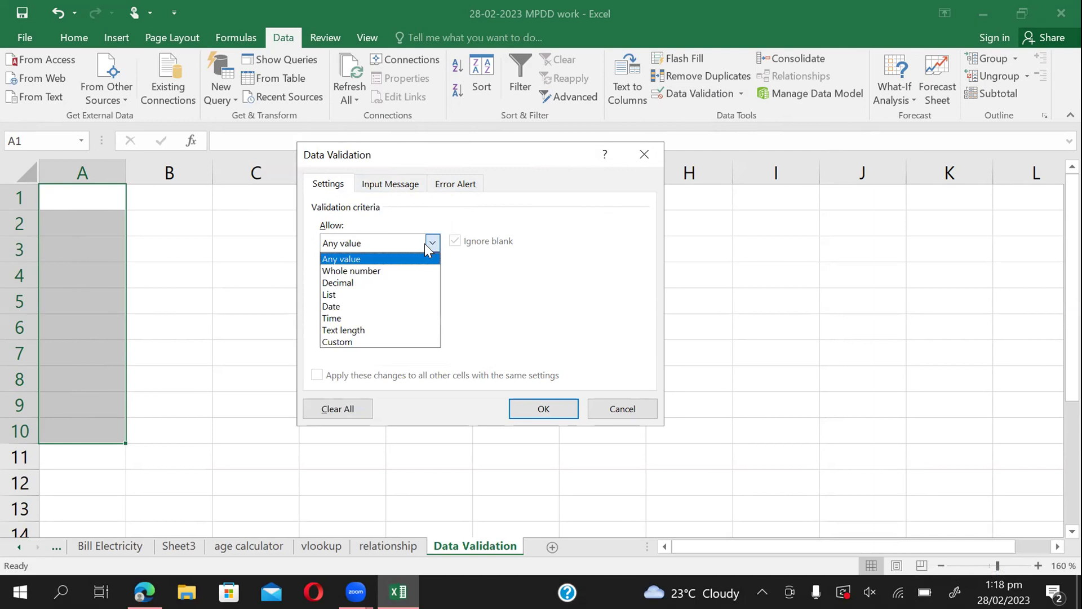
click(367, 271)
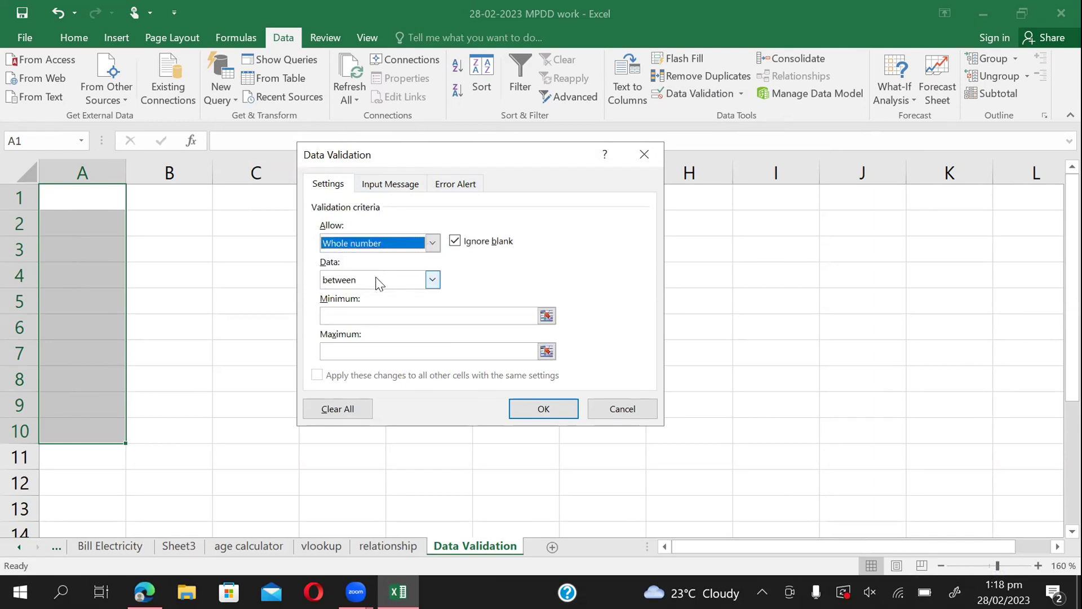
click(371, 281)
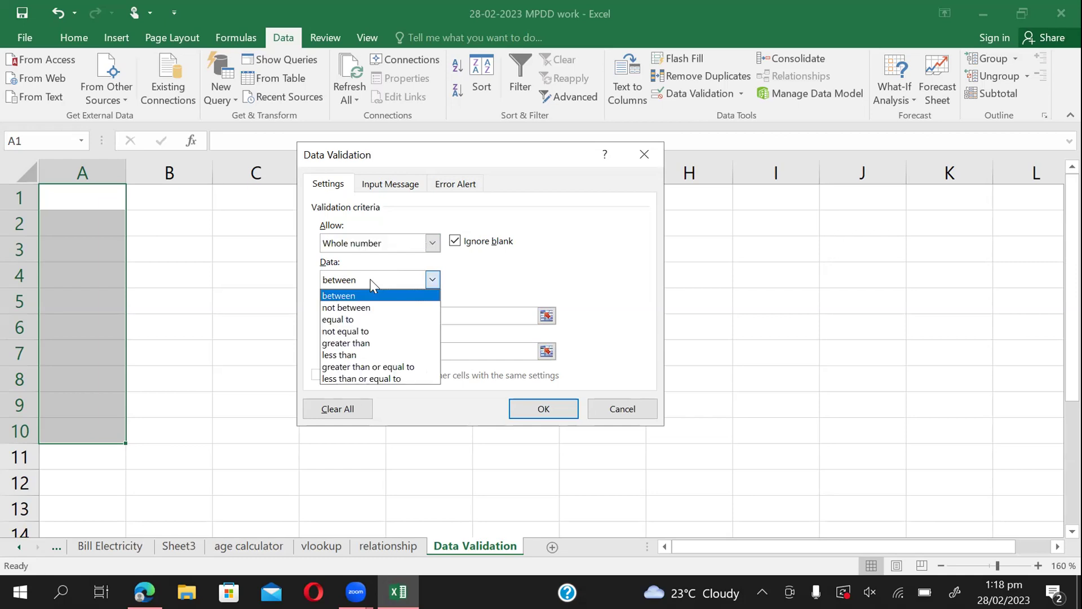
click(361, 343)
click(357, 313)
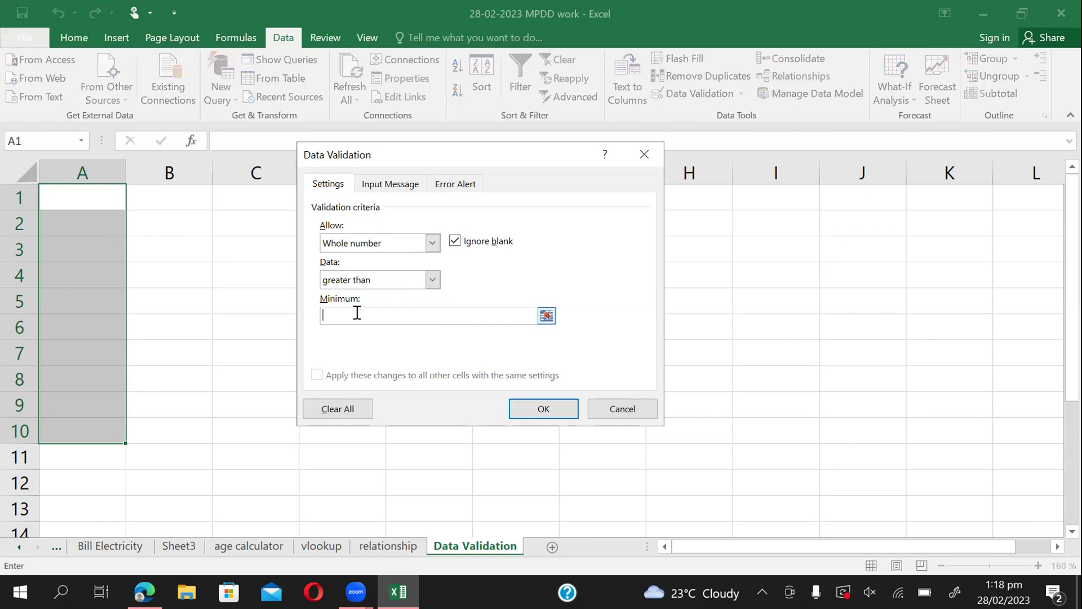
text(100)
click(458, 186)
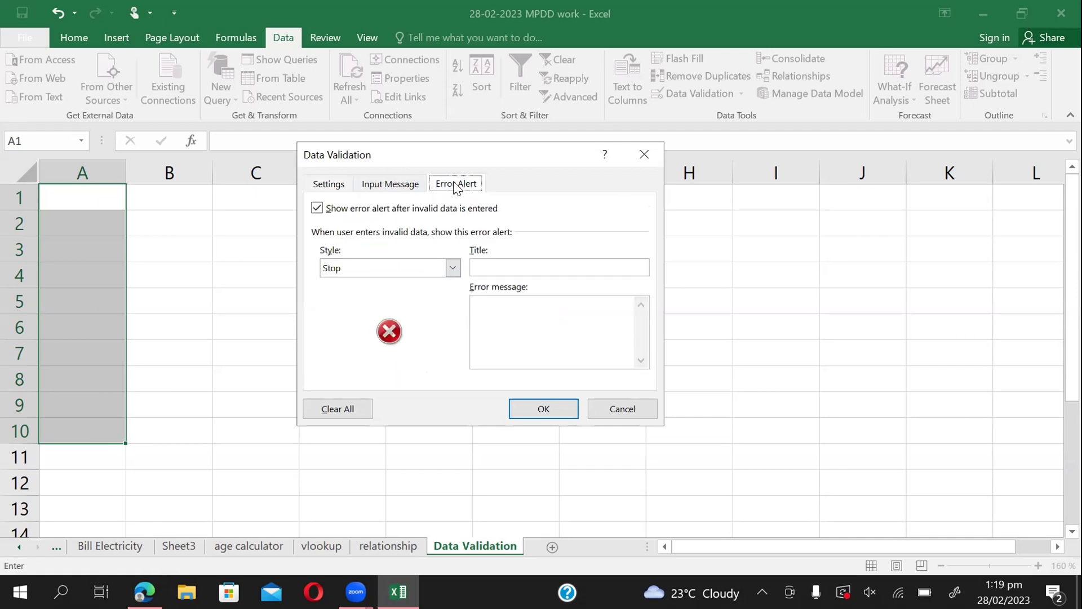
Set the error alert style to Stop after trying Warning and Information.
click(338, 186)
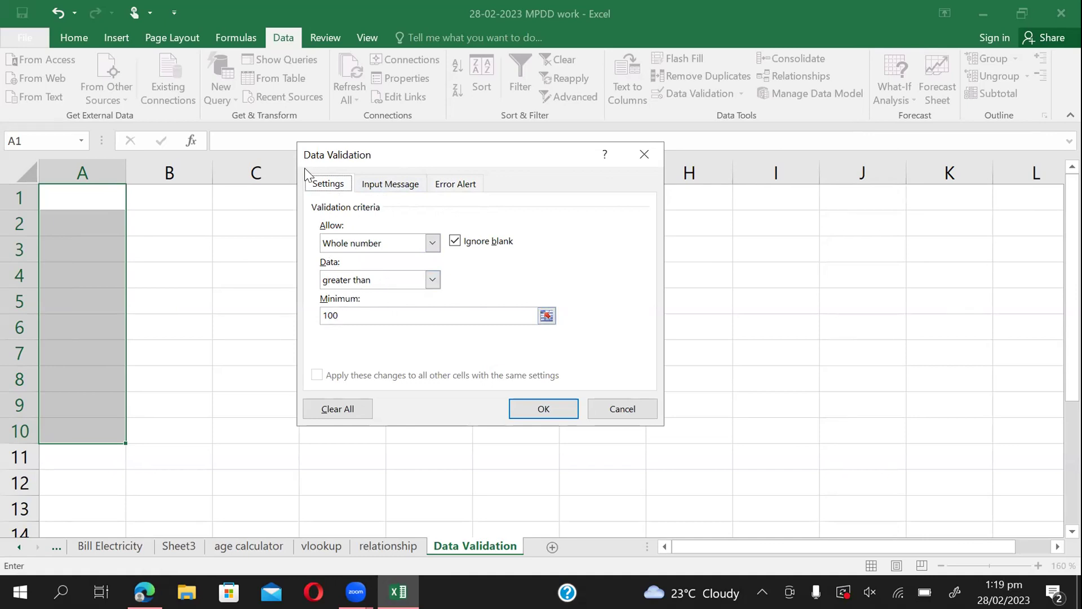
click(458, 185)
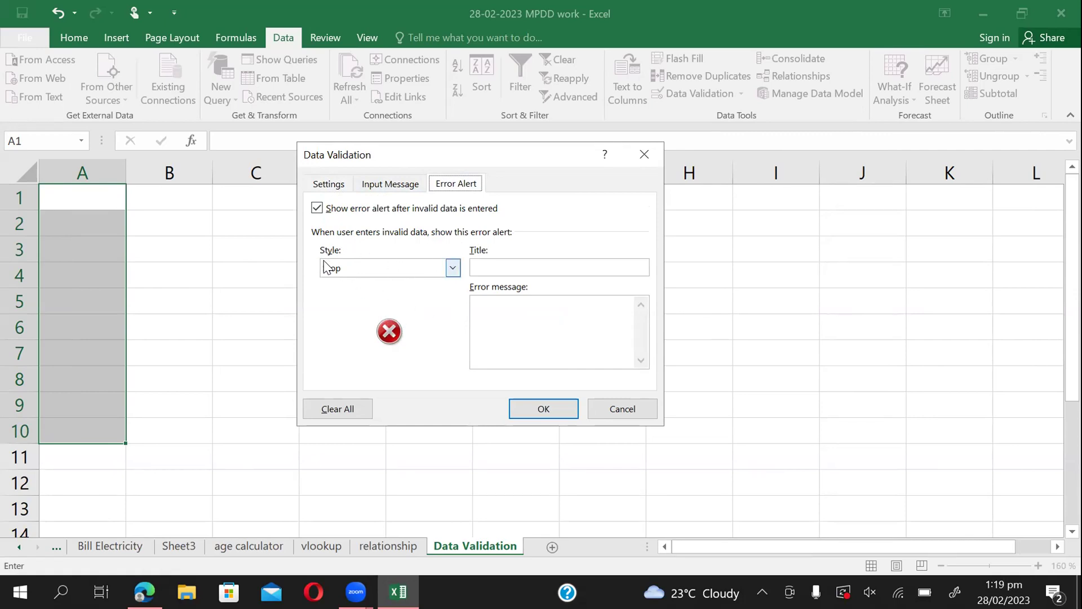
click(418, 267)
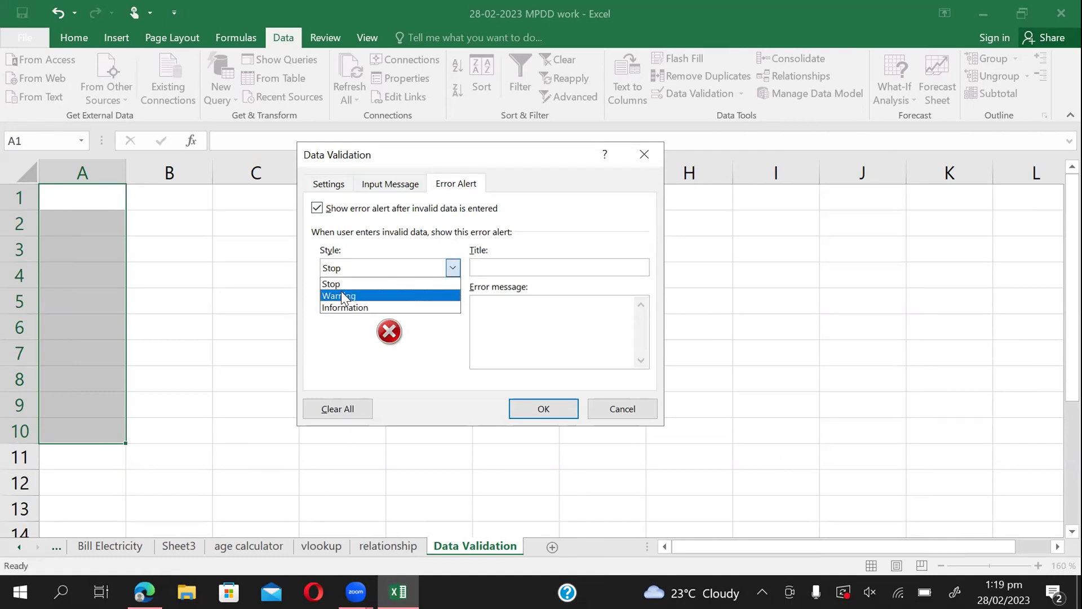
click(341, 294)
click(405, 267)
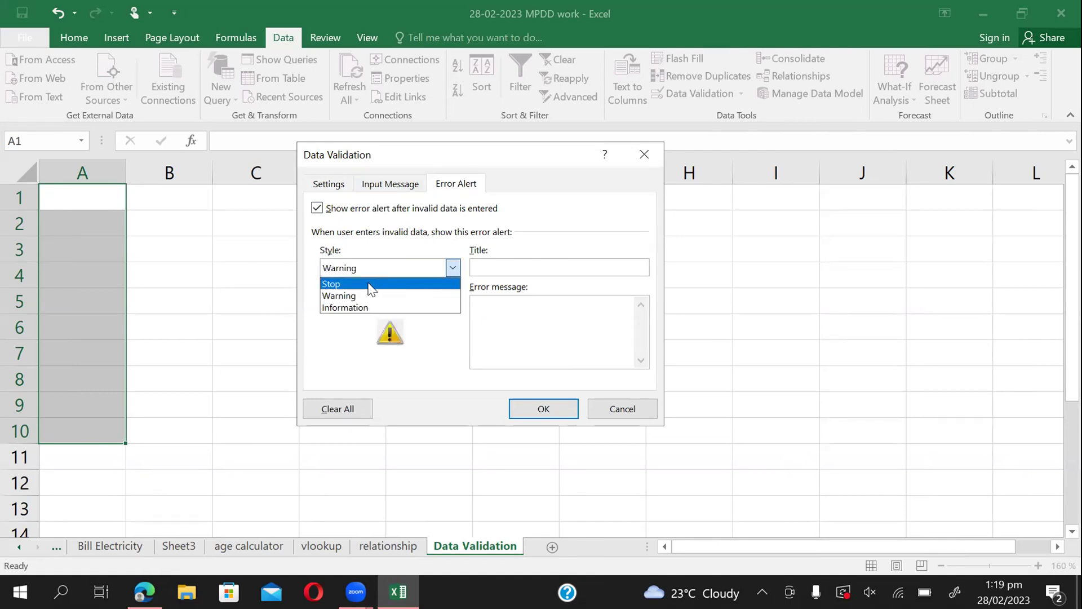
click(338, 306)
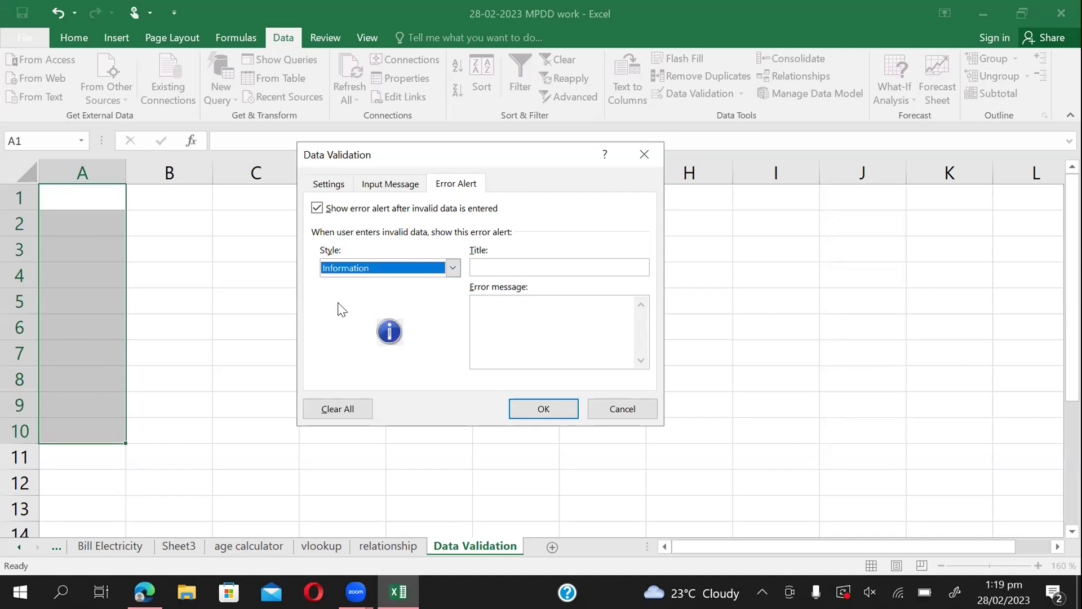
click(457, 267)
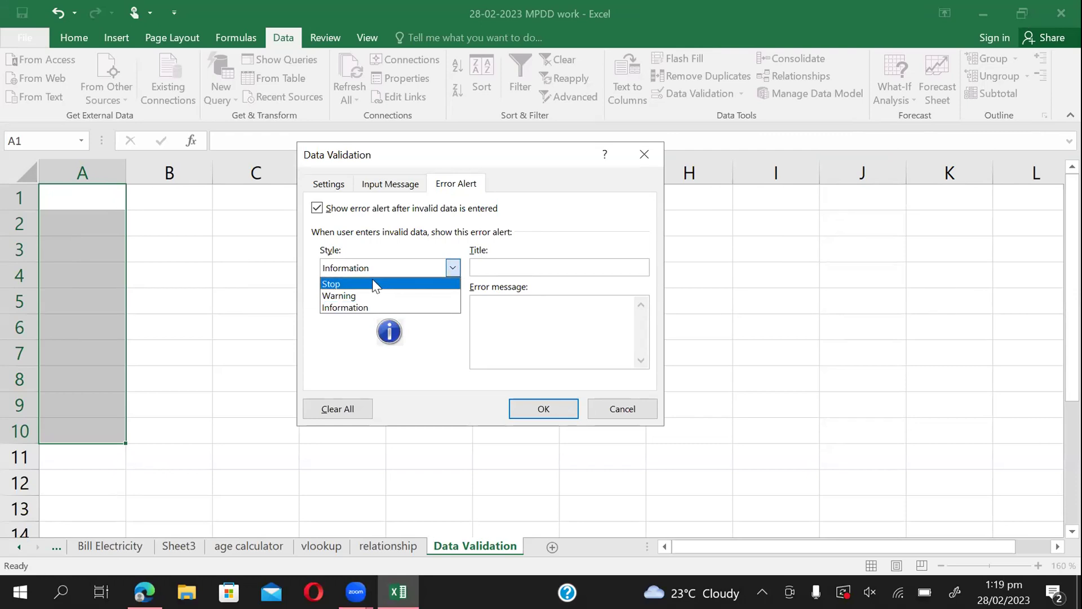
click(354, 285)
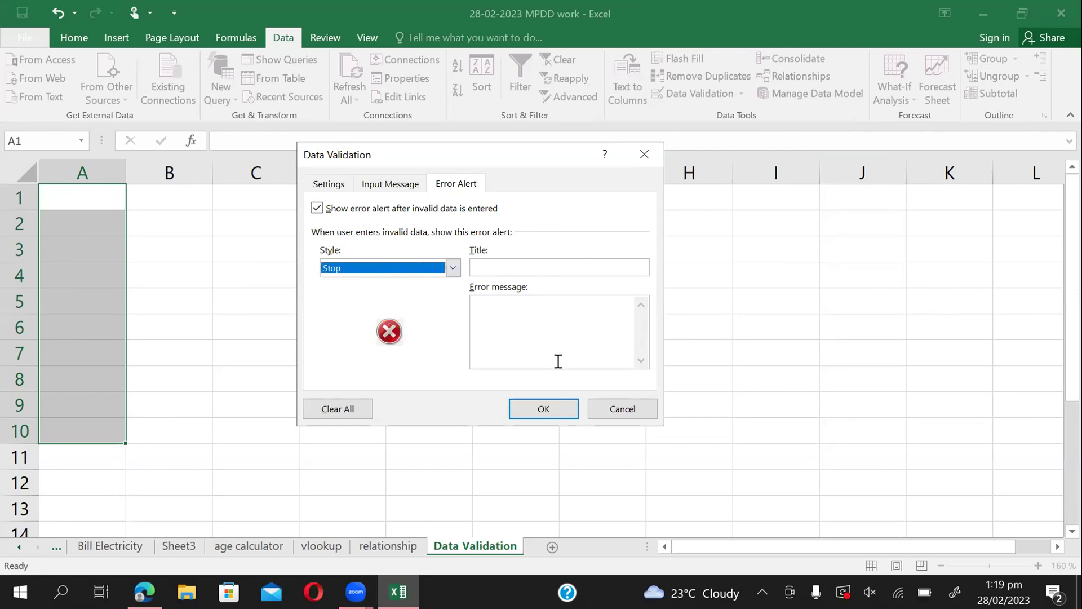
Title the alert 'Error Message' with text 'You have entered wrong input' and apply the rule.
click(523, 264)
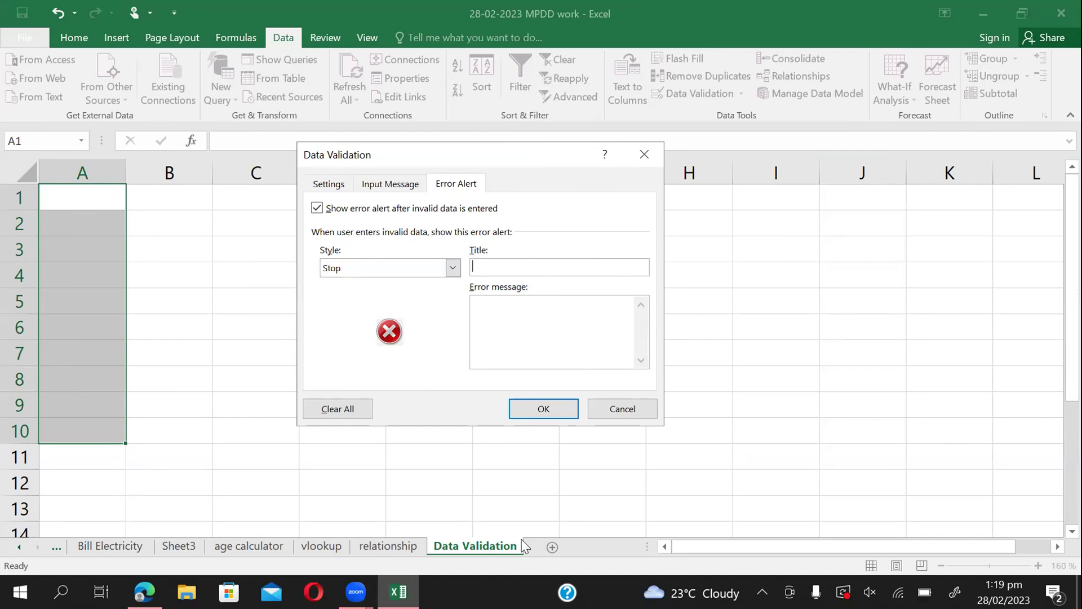
text(Error Message)
click(565, 330)
text(You have entered )
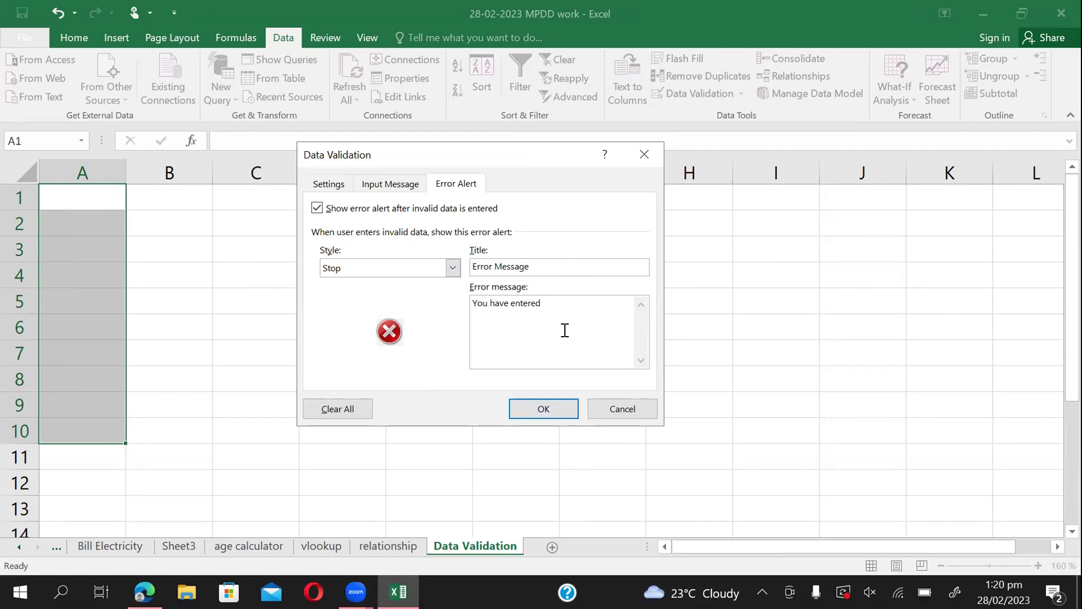
text(wrong input)
click(330, 184)
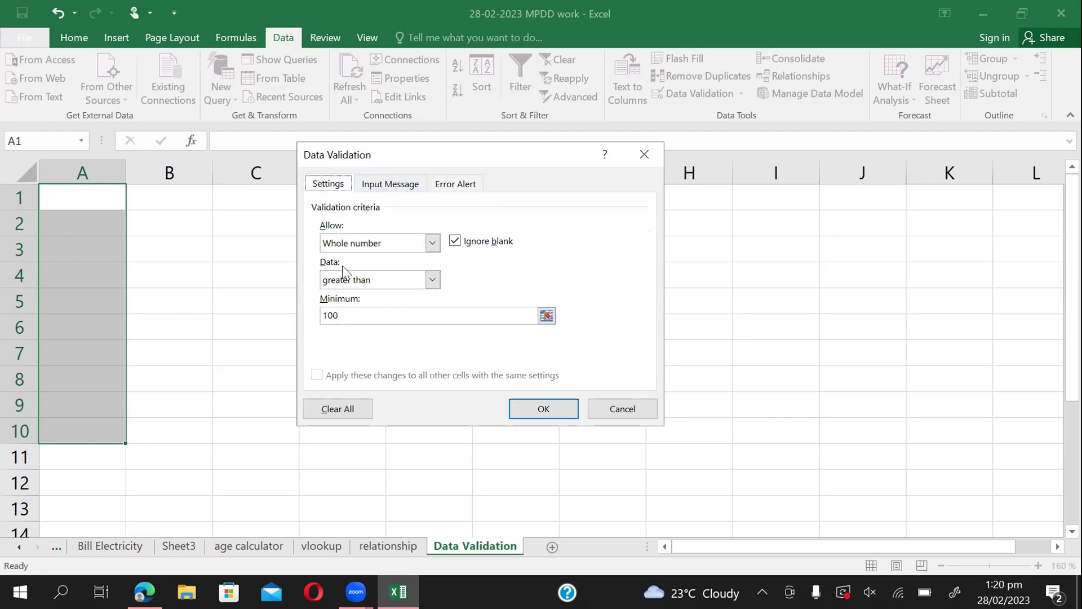
click(465, 188)
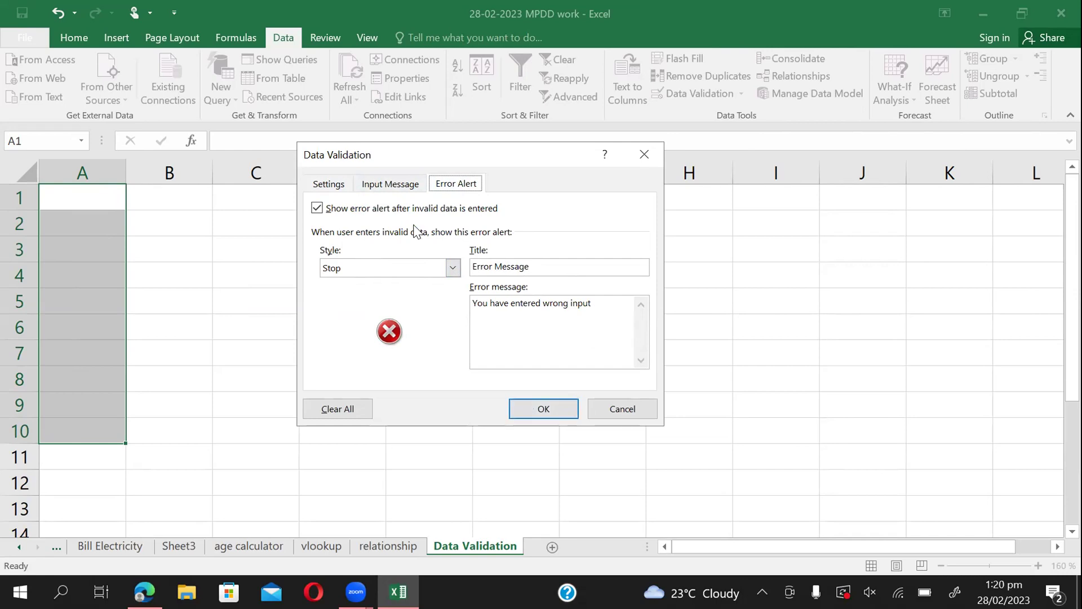
click(525, 407)
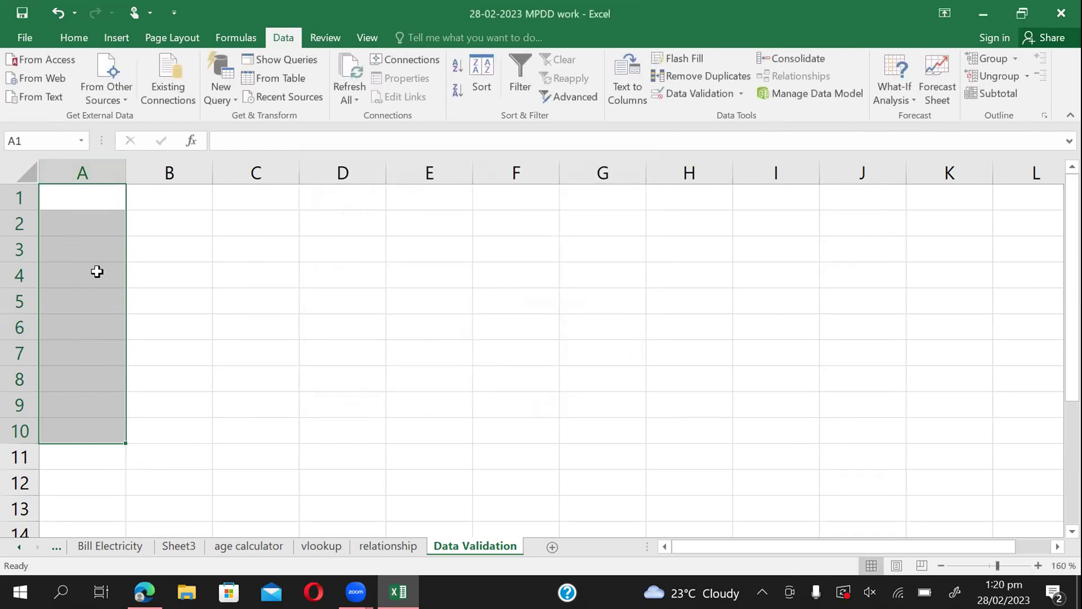
Enter 101 in A1 and attempt 50 in A2, which the rule rejects.
click(84, 200)
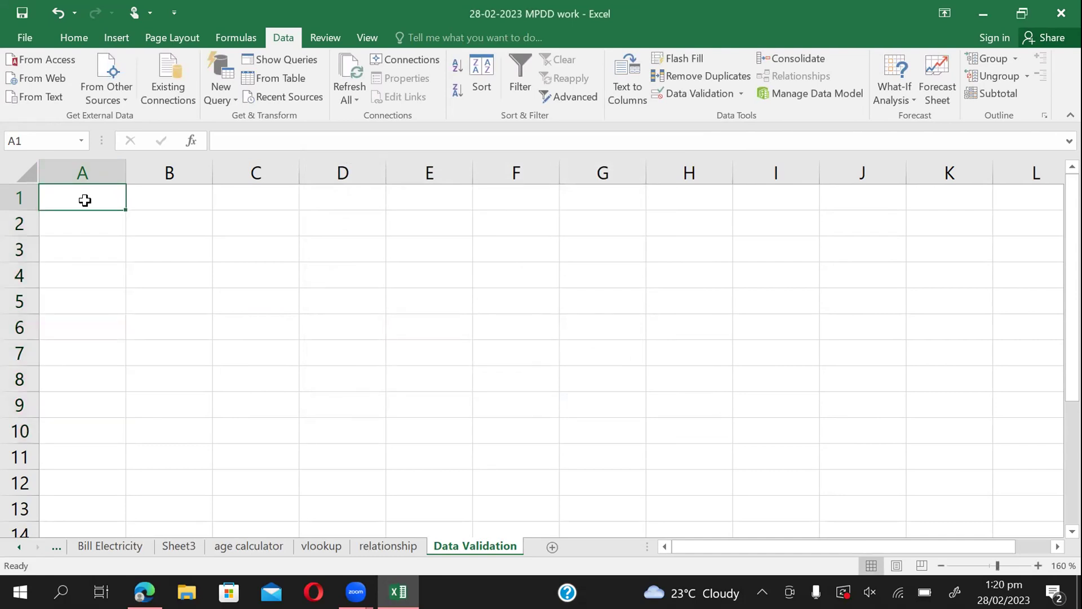
text(101)
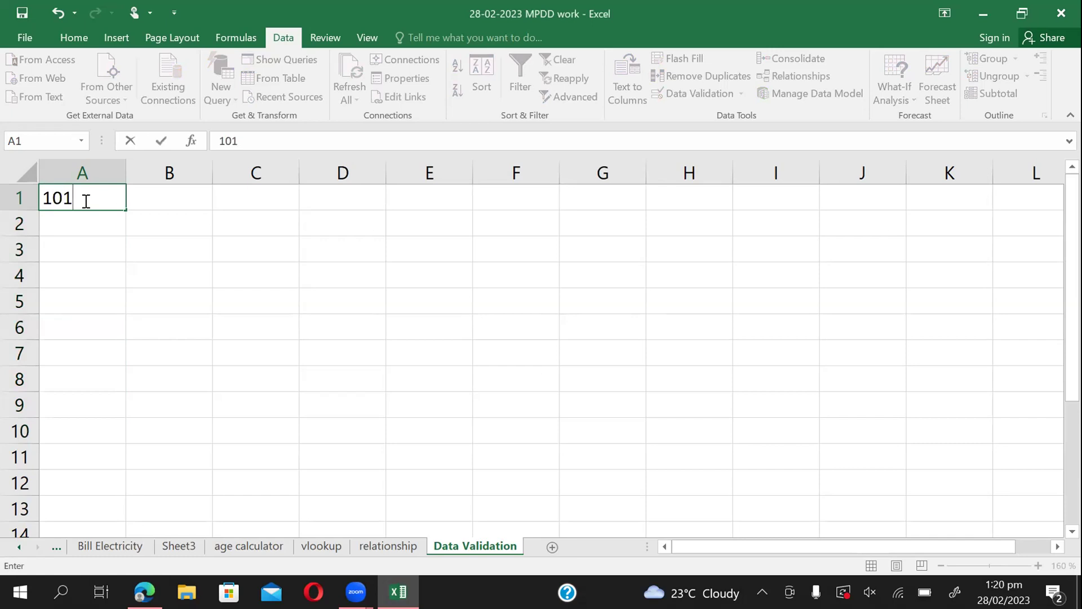
key(Return)
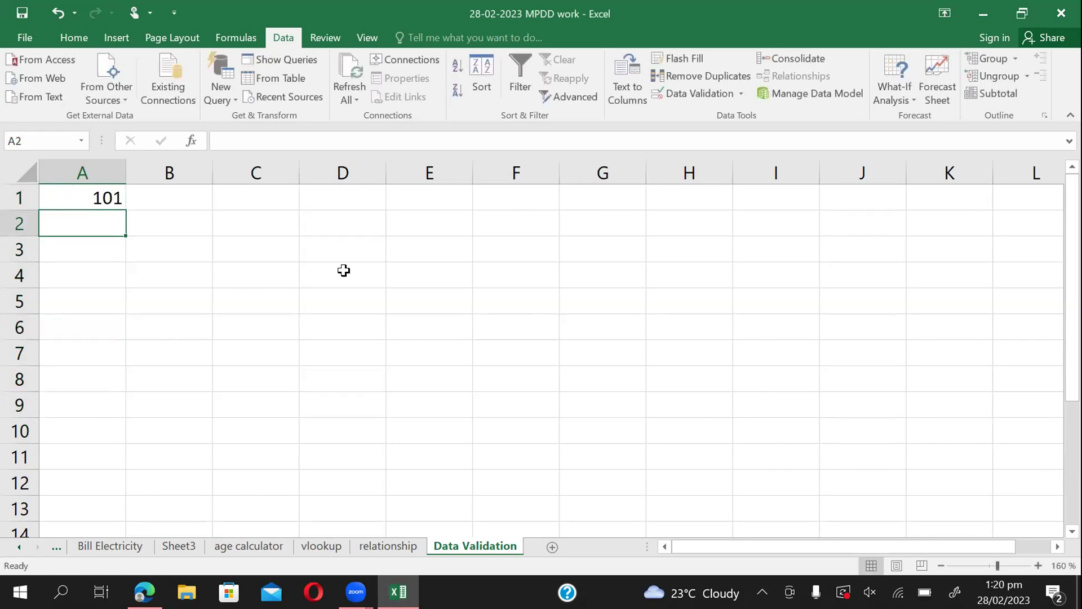
text(50)
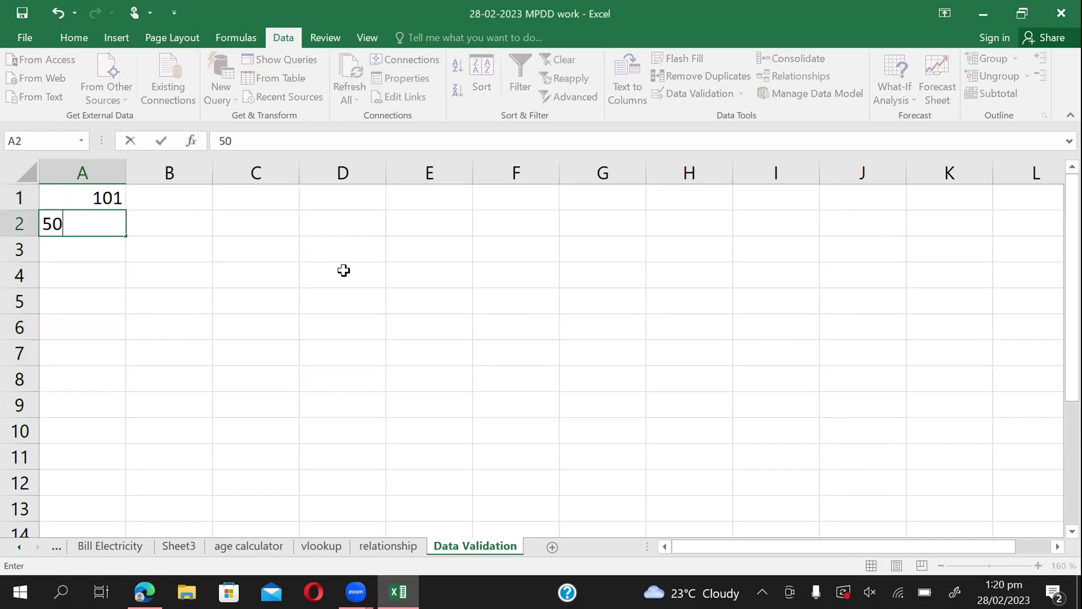
key(Return)
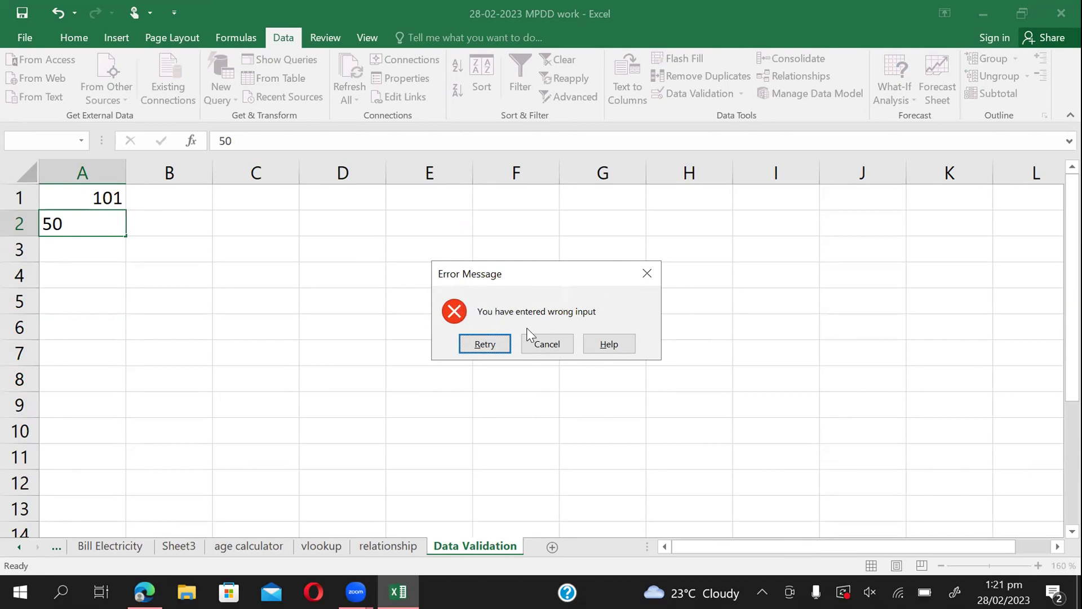
Retry A2 with 70, rejected again, then enter 700 successfully.
click(486, 345)
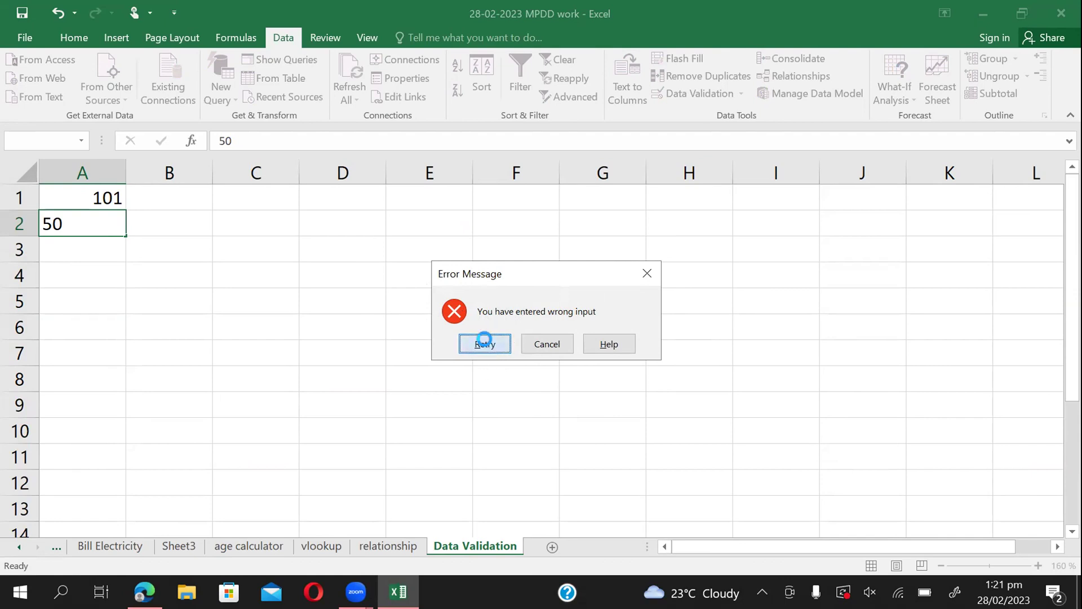
click(100, 219)
key(BackSpace)
key(BackSpace)
text(70)
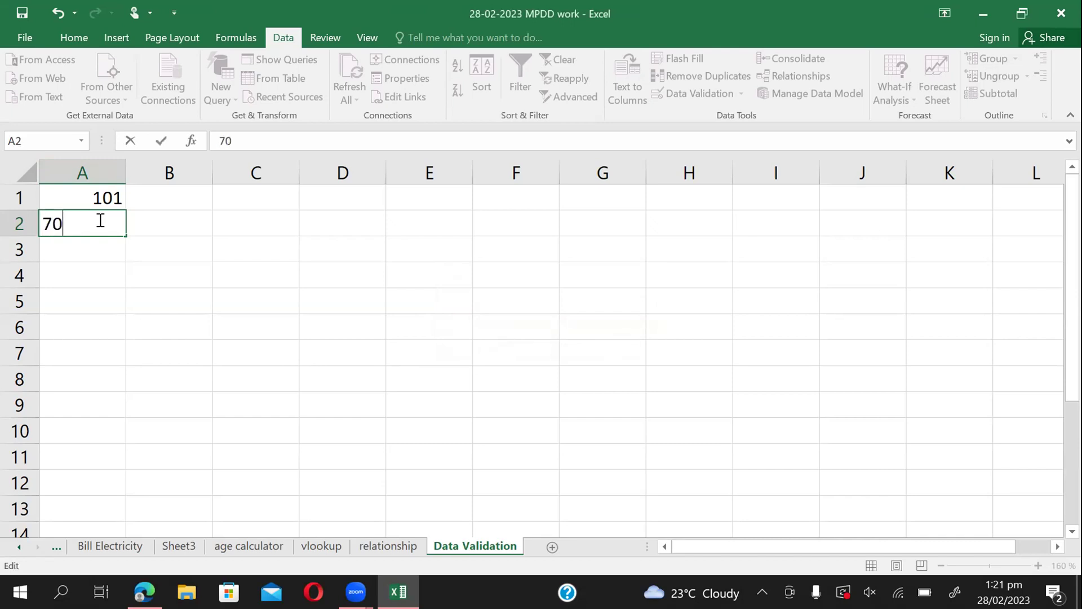
key(Return)
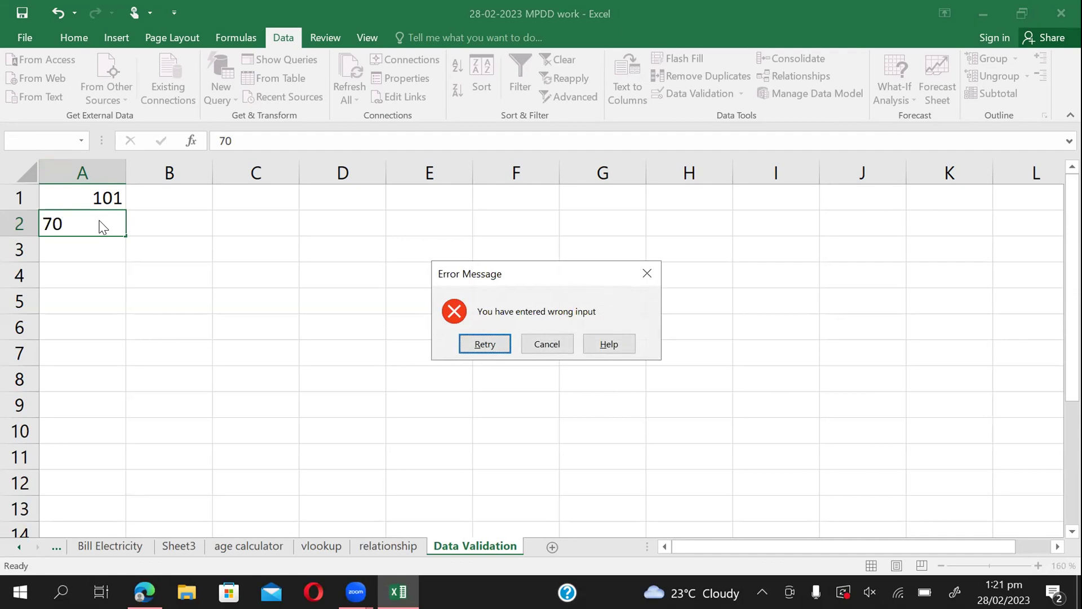
click(480, 345)
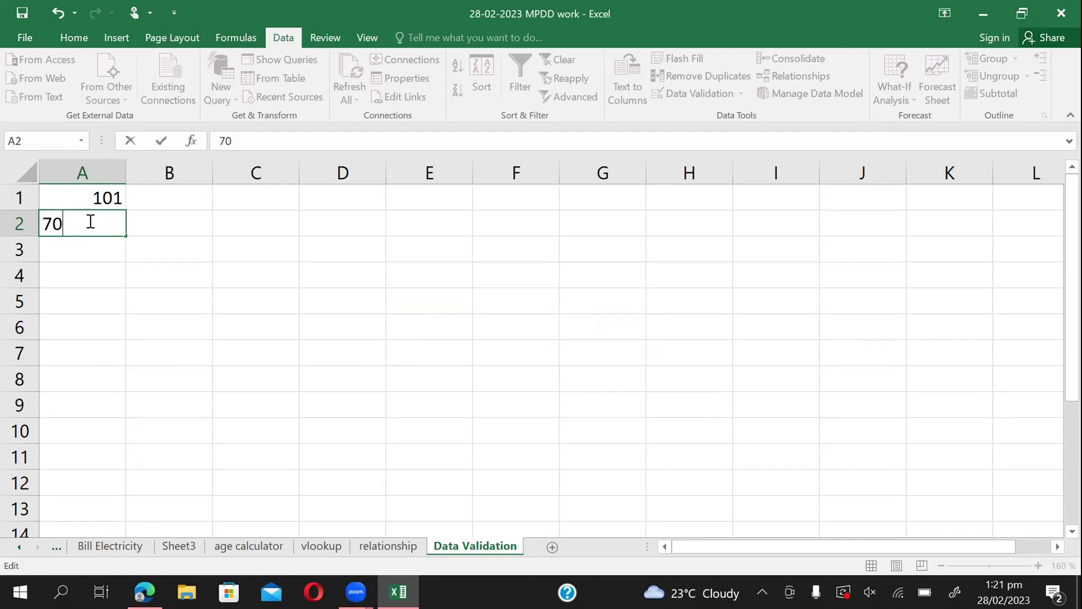
text(0)
key(Return)
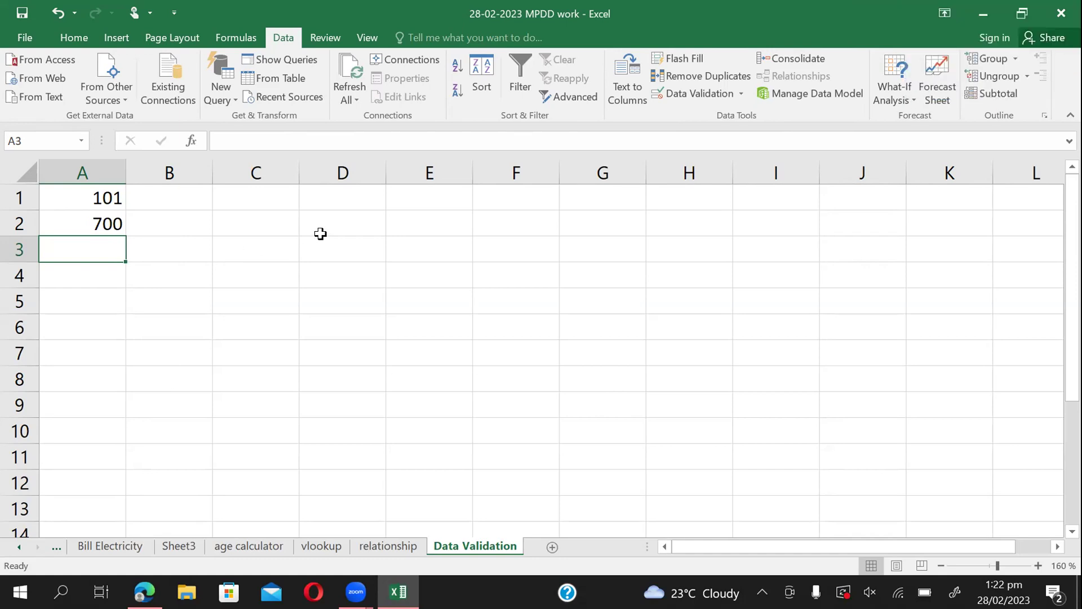
click(179, 222)
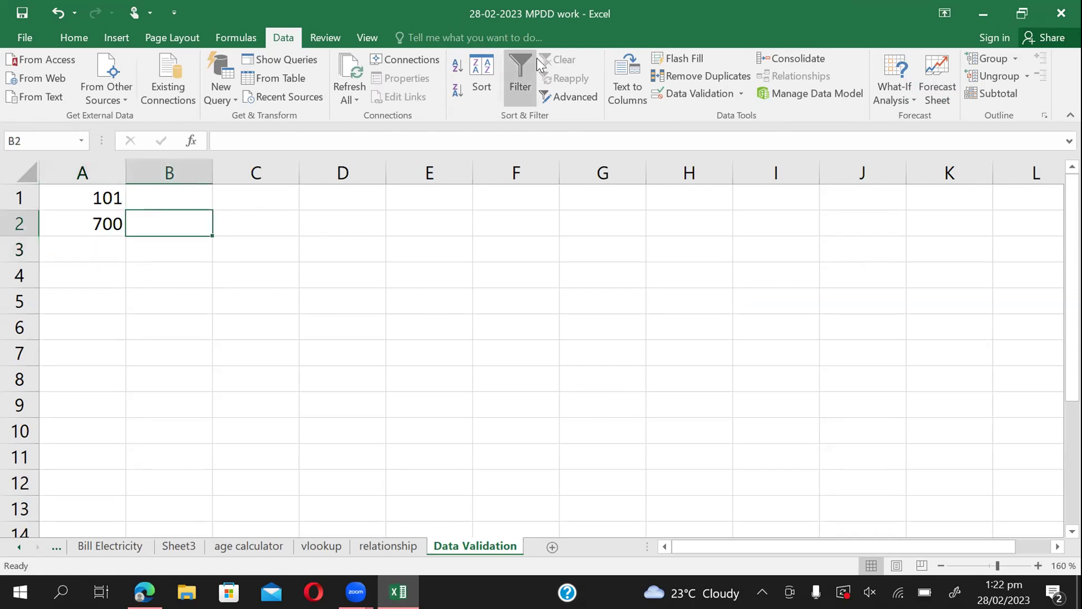
click(687, 90)
click(317, 209)
click(327, 183)
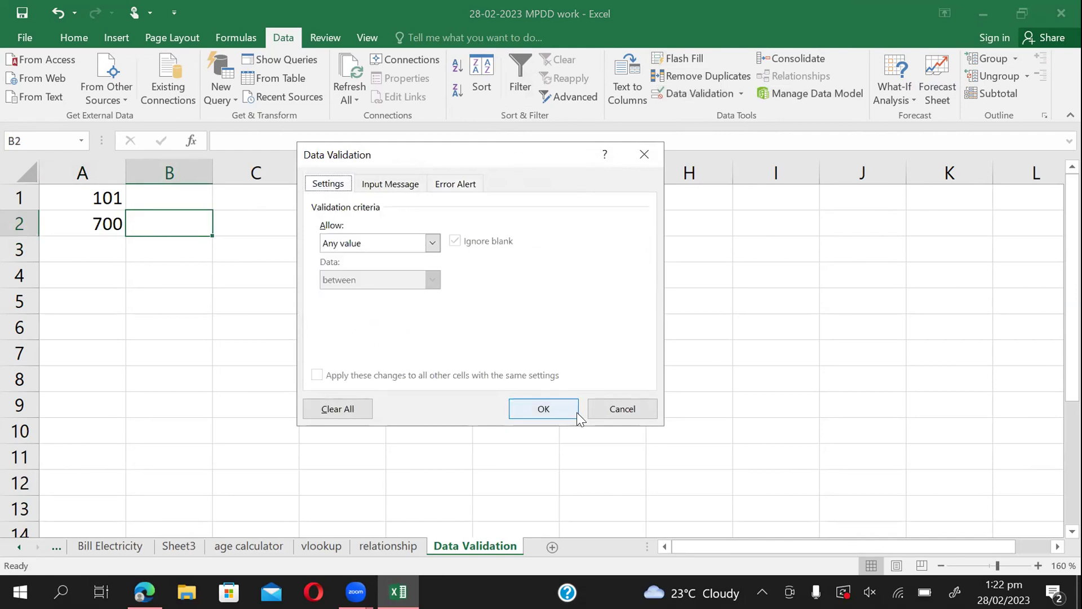
click(552, 406)
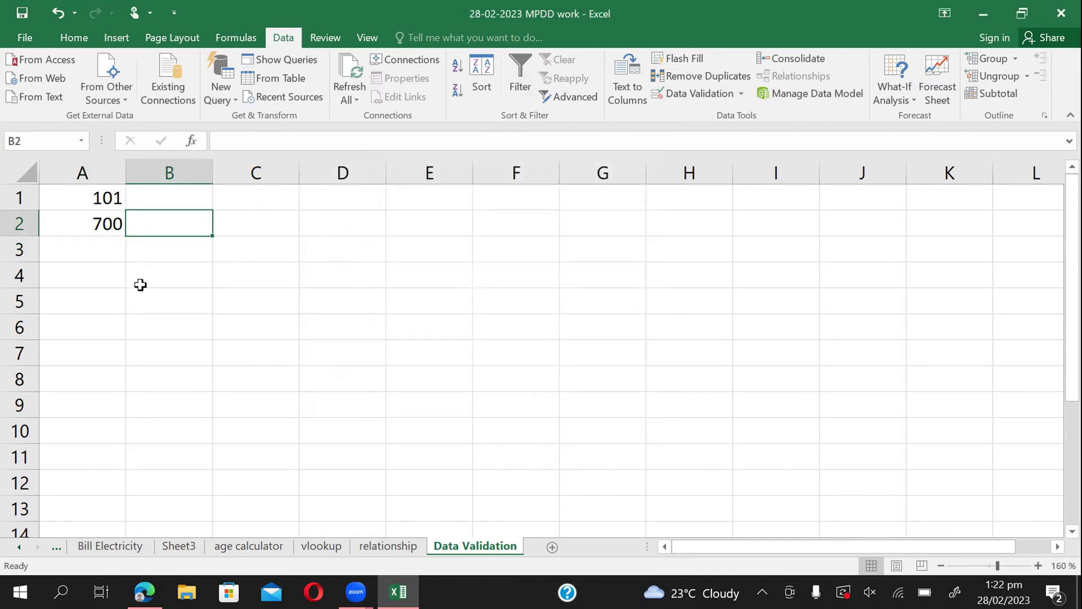
click(97, 252)
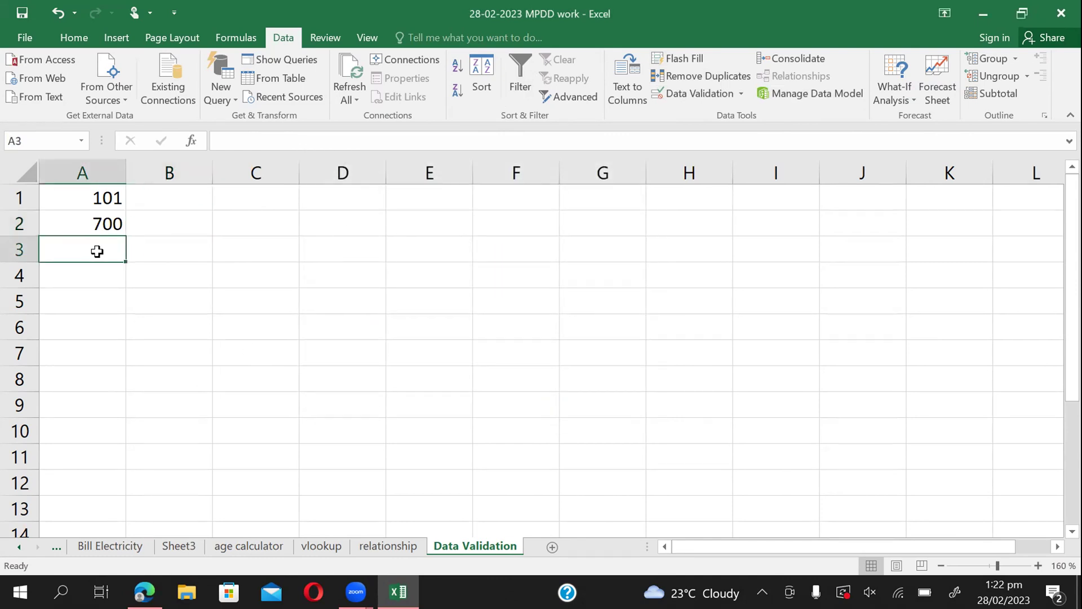
text(20)
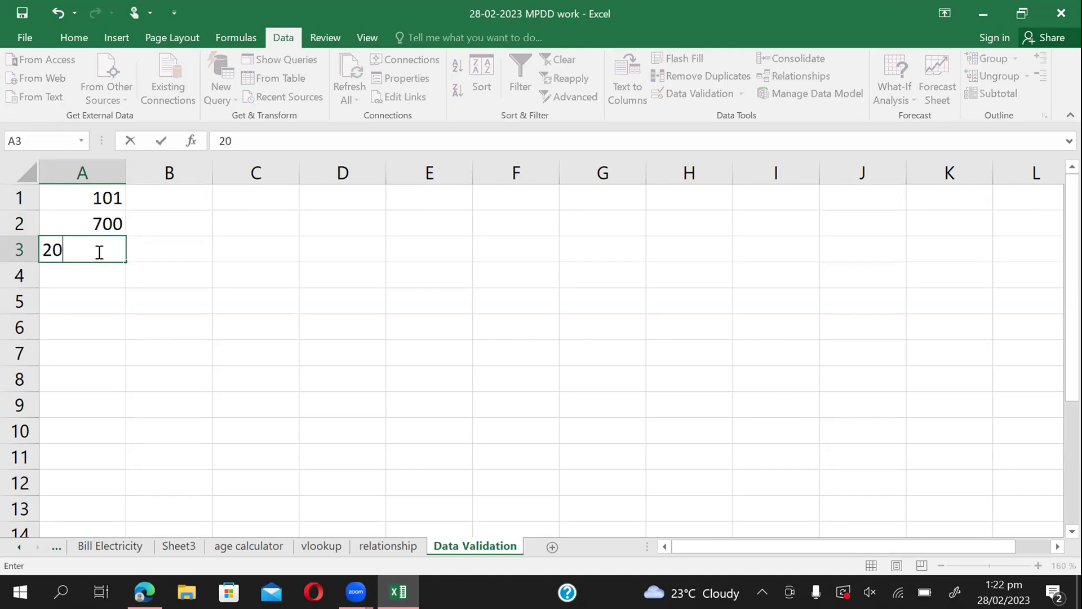
key(Return)
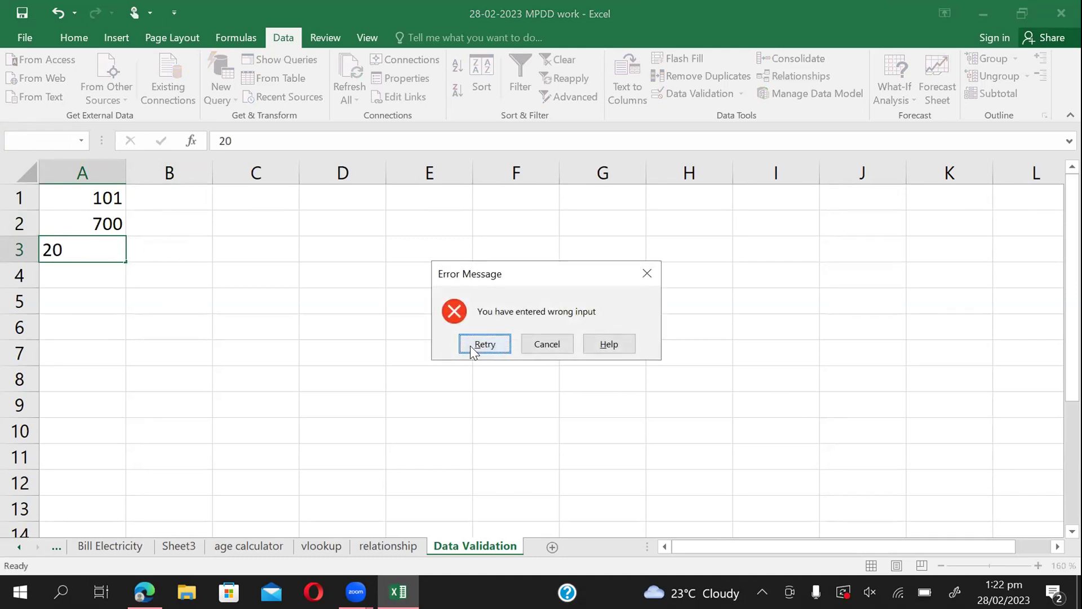
click(545, 345)
click(268, 290)
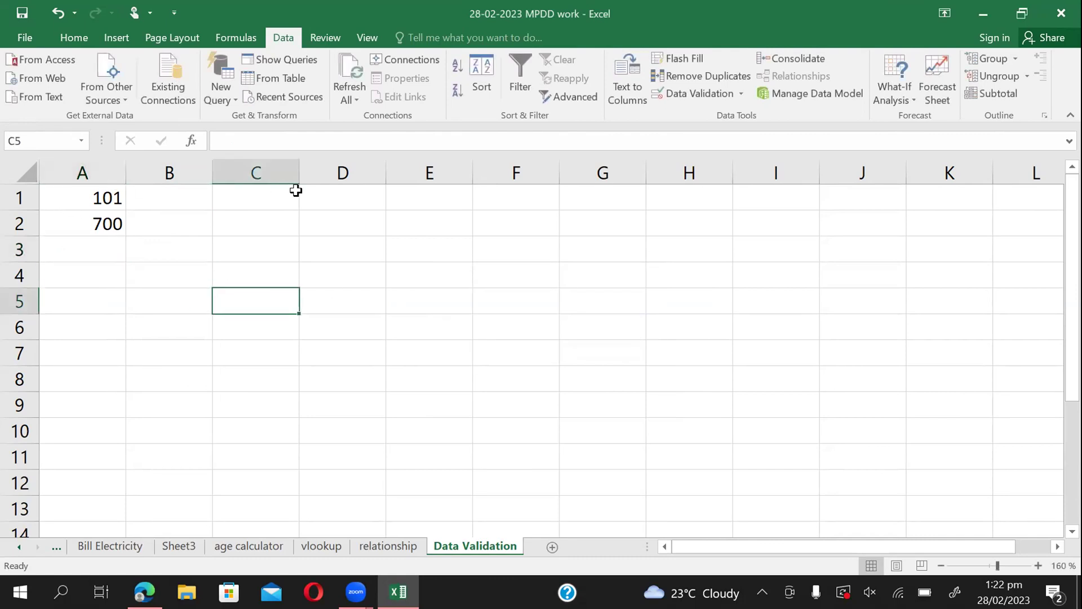
Limit D1:H12 through Data Validation to whole numbers less than 500.
drag(353, 196, 668, 470)
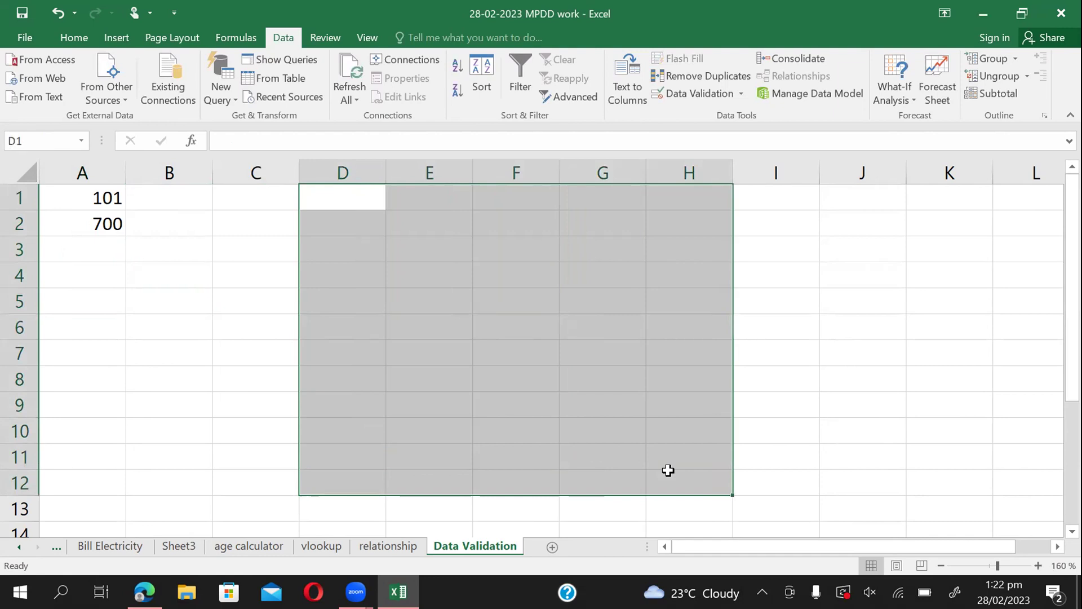
click(707, 91)
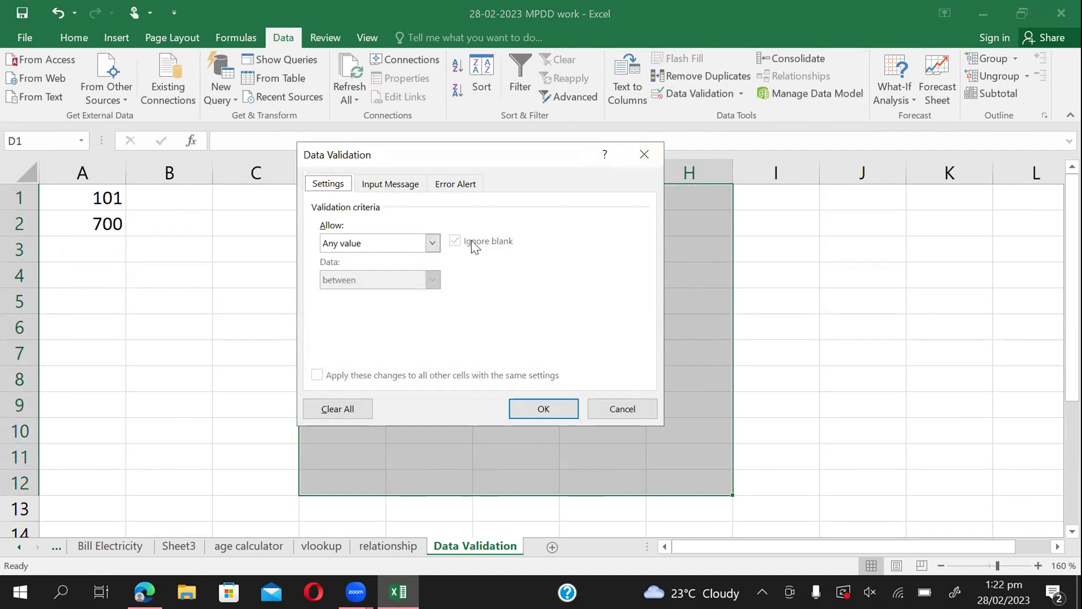
click(405, 243)
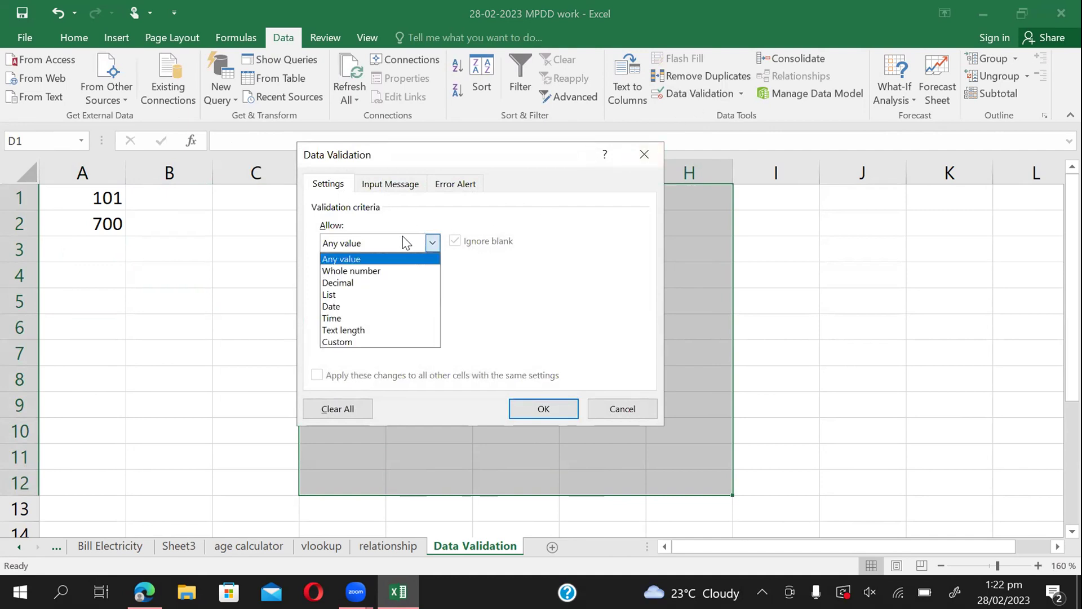
click(339, 269)
click(374, 277)
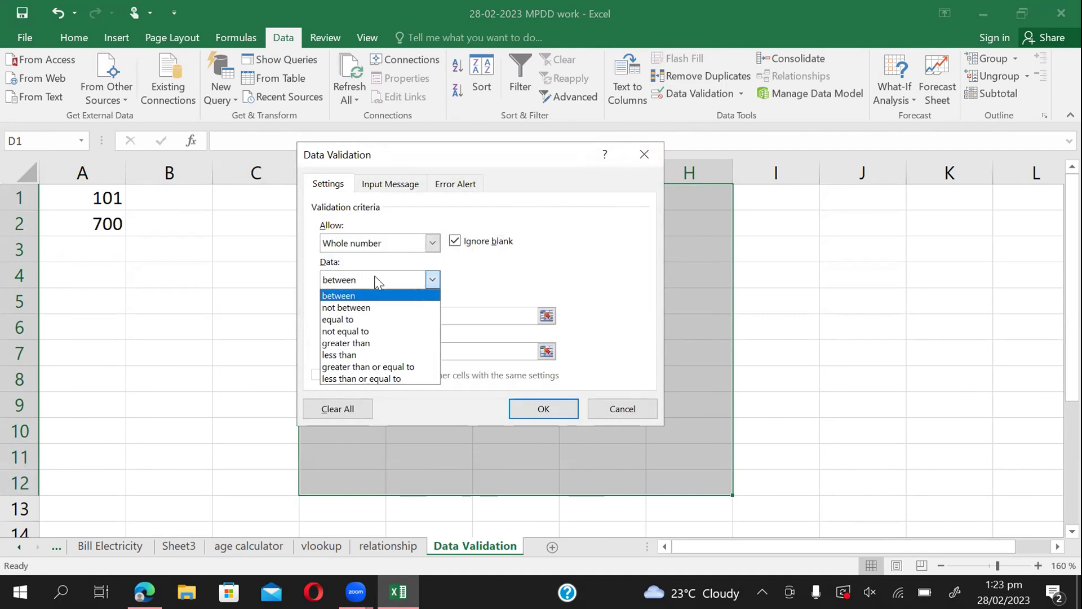
click(356, 354)
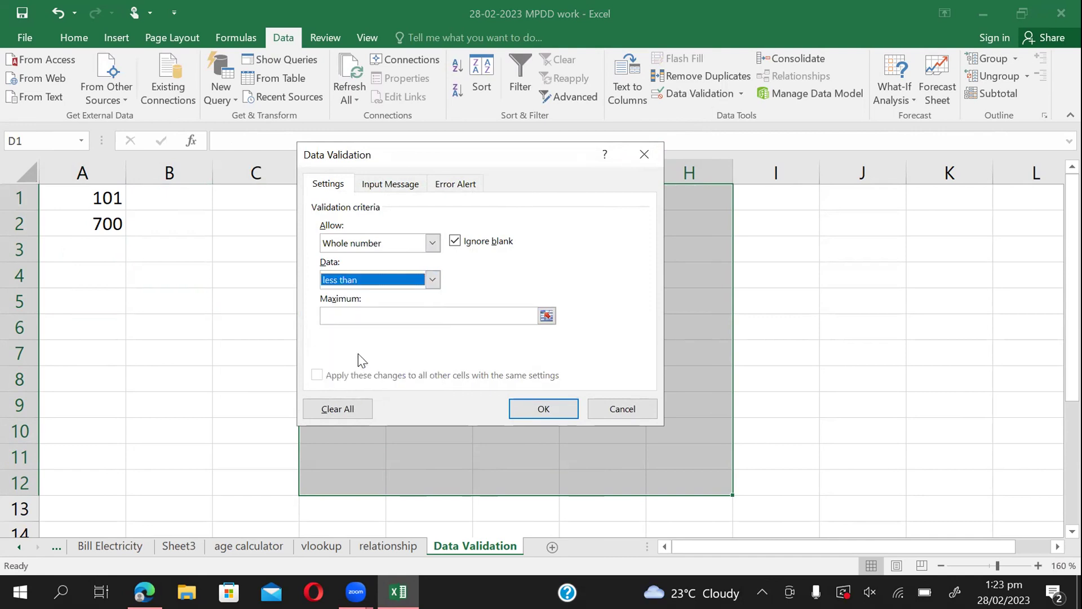
click(373, 311)
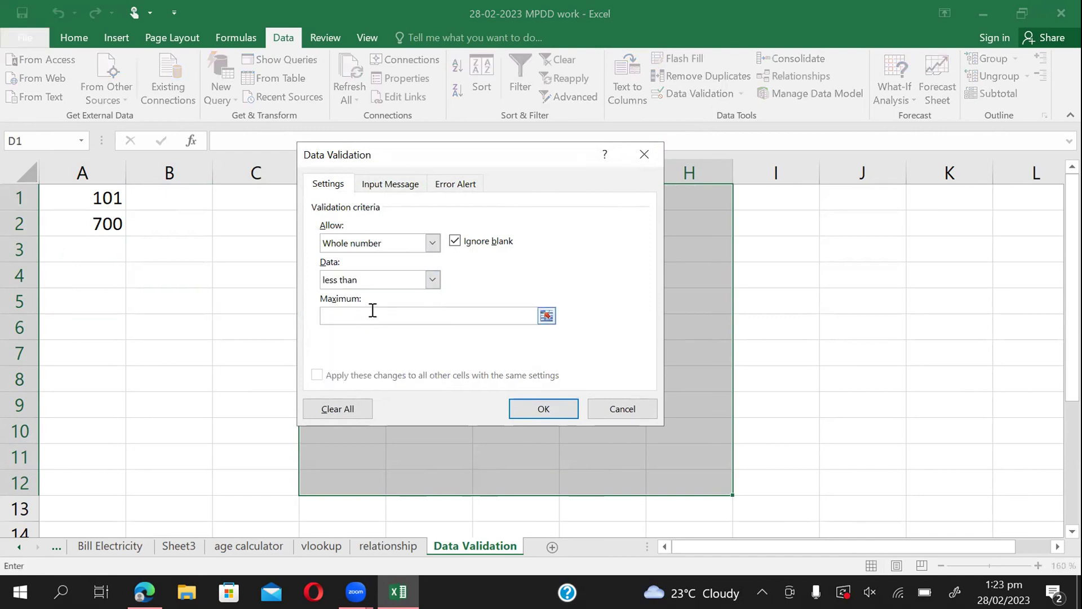
text(500)
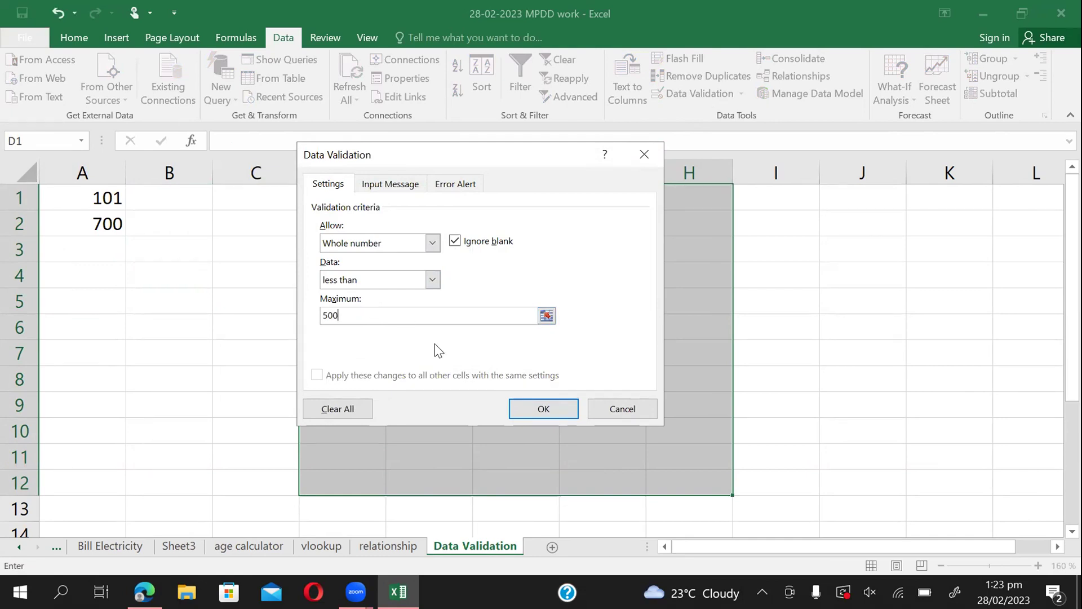
click(458, 185)
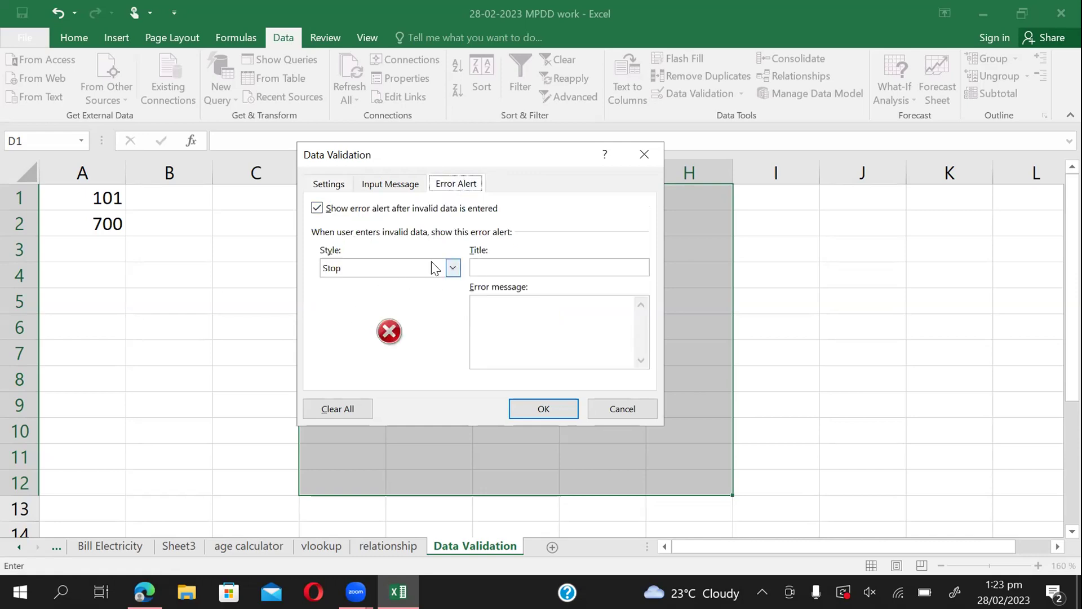
Title the Stop error alert 'Wrong Data Entry'.
click(531, 266)
text(Wrong In)
key(BackSpace)
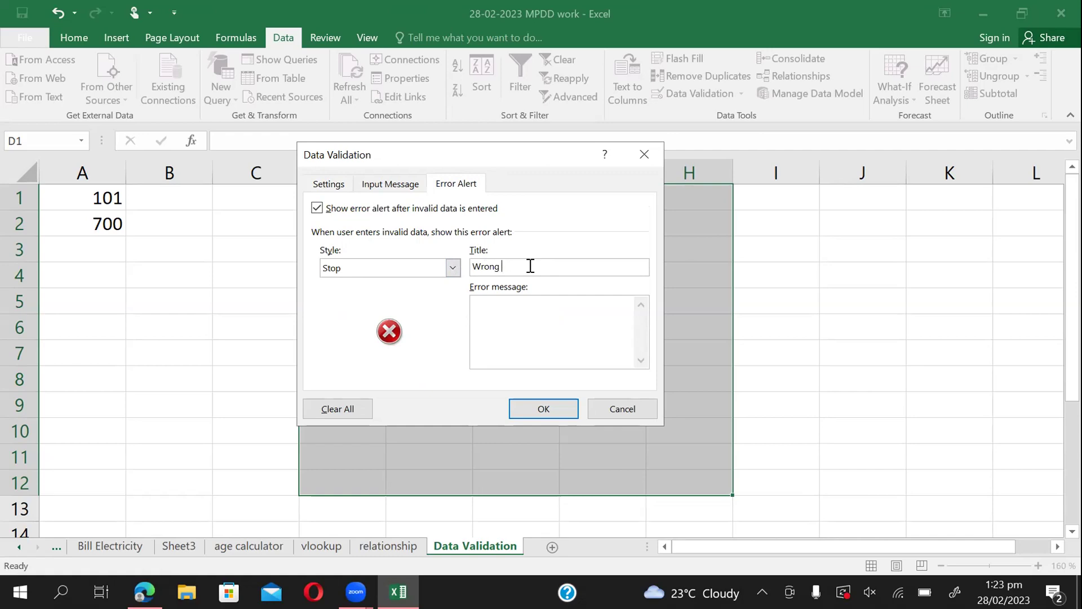
text(Data Entry)
Set the alert message to 'You Have Entered wrong data set' and apply the rule.
click(528, 306)
text(YOu)
key(BackSpace)
key(BackSpace)
text(ou Ha)
text(ve Entered)
text( w)
text(rong )
text(number)
key(BackSpace)
key(BackSpace)
key(BackSpace)
key(BackSpace)
key(BackSpace)
key(BackSpace)
text(data iset)
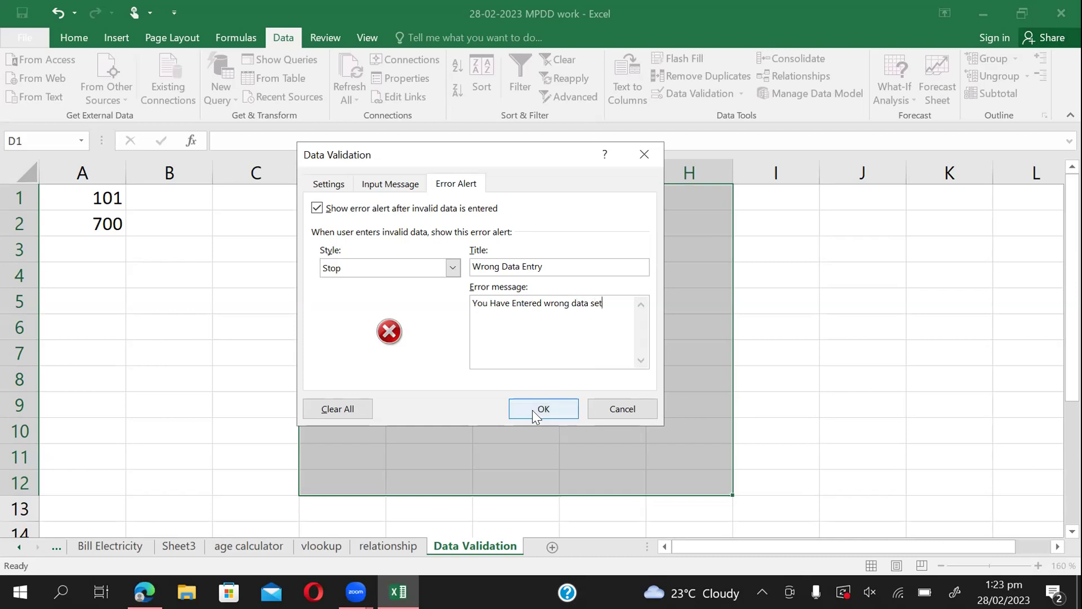
click(538, 409)
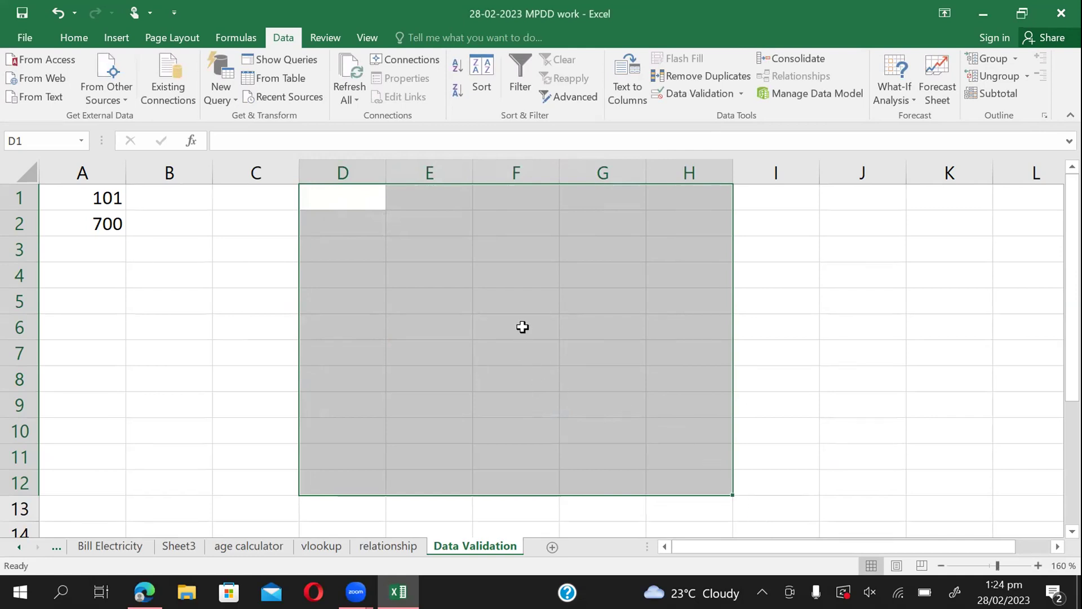
Enter 20 in F6, then 499 in F7 after 600 is rejected.
click(523, 327)
text(20)
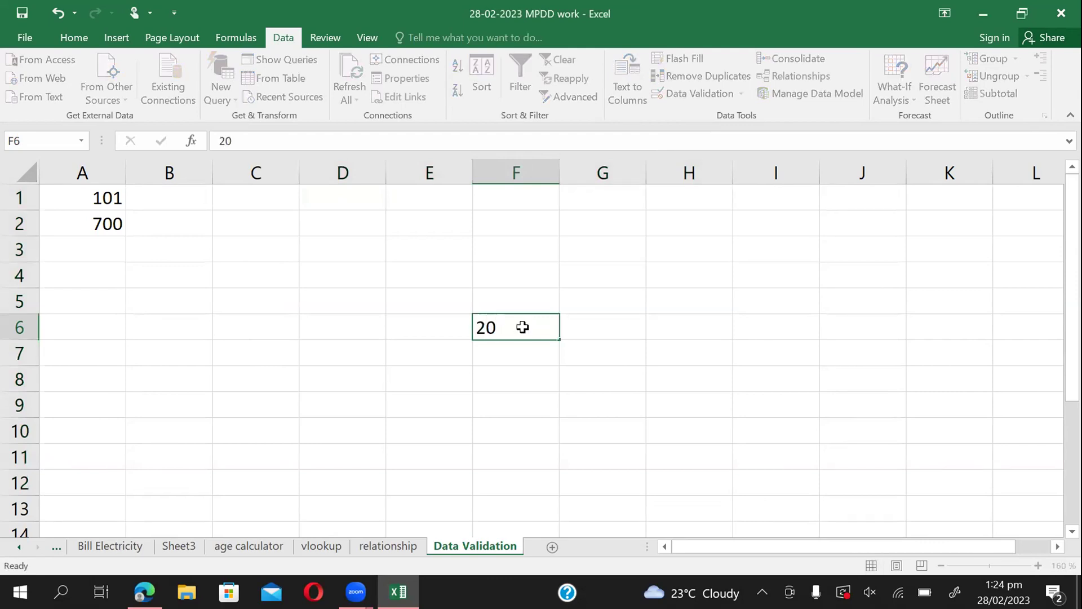
key(Return)
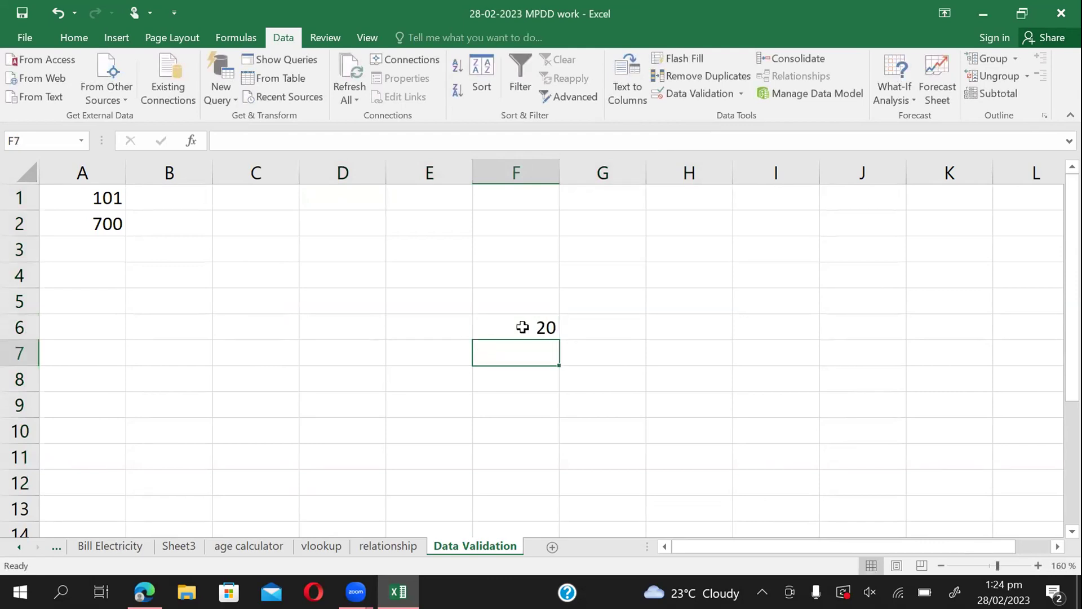
text(600)
key(Return)
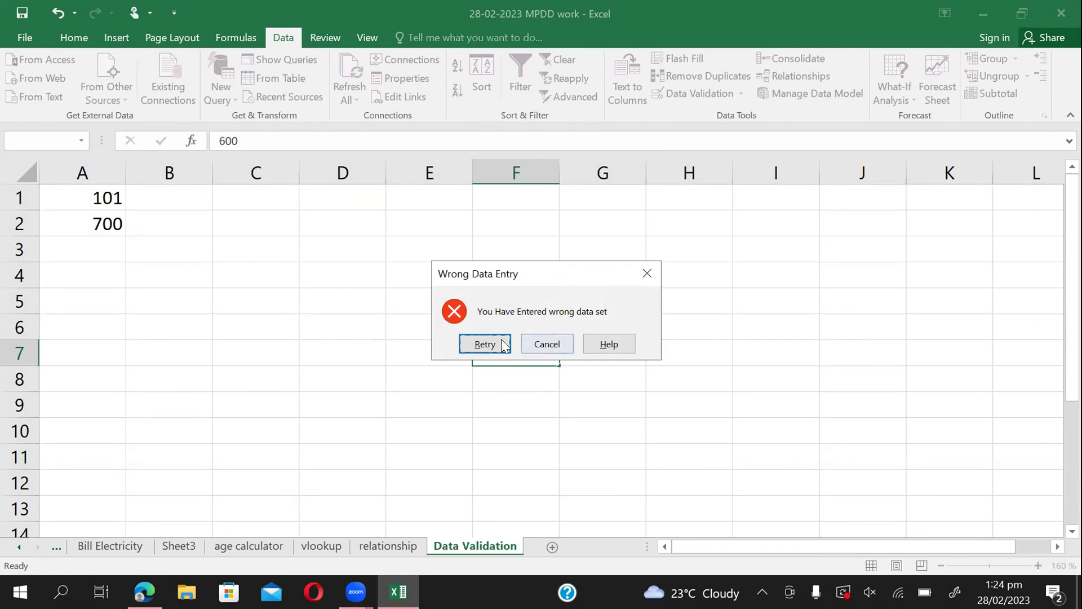
click(482, 344)
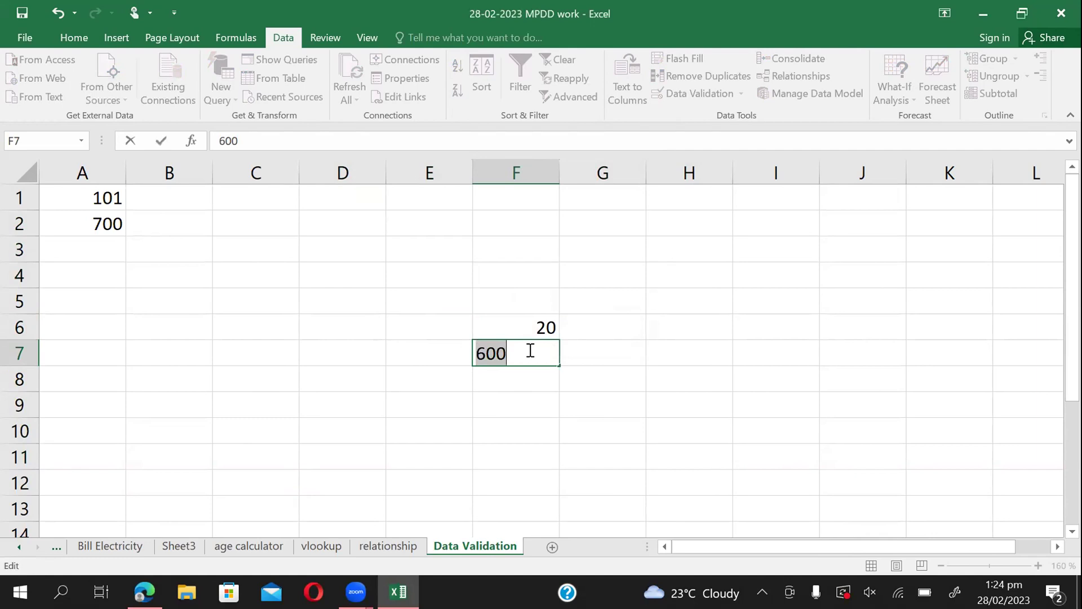
text(499)
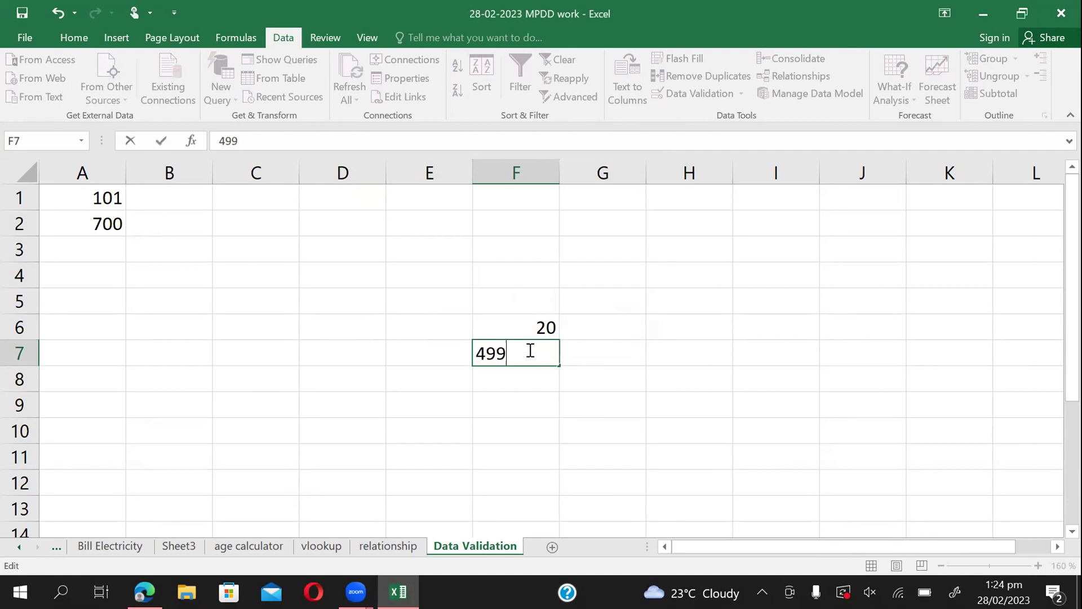
key(Return)
key(Return)
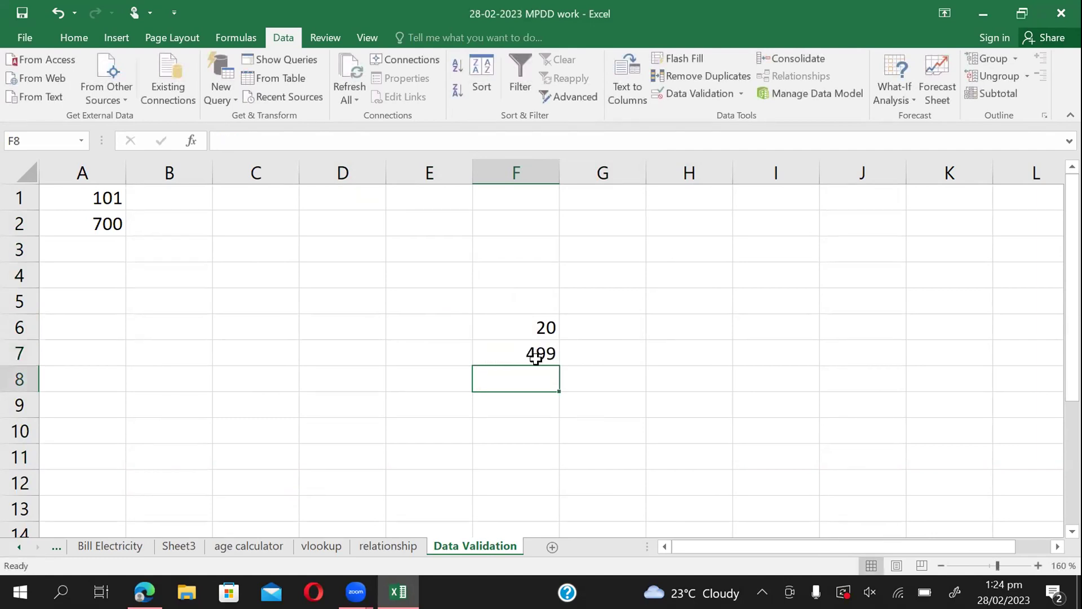
Confirm 500 is refused in F8, then enter 1000 in B9 outside the validated range.
text(500)
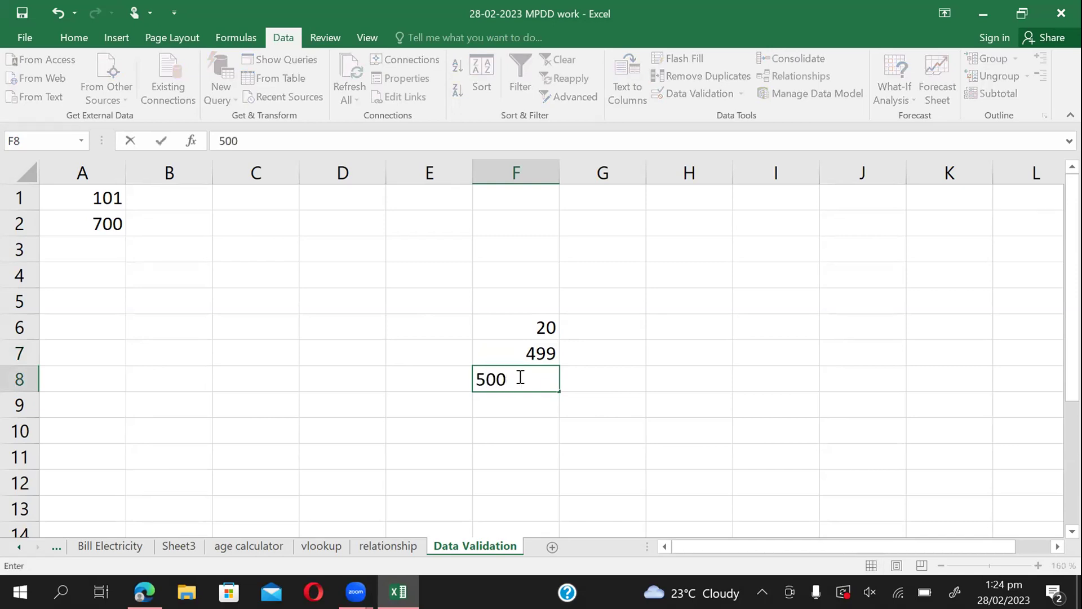
key(Return)
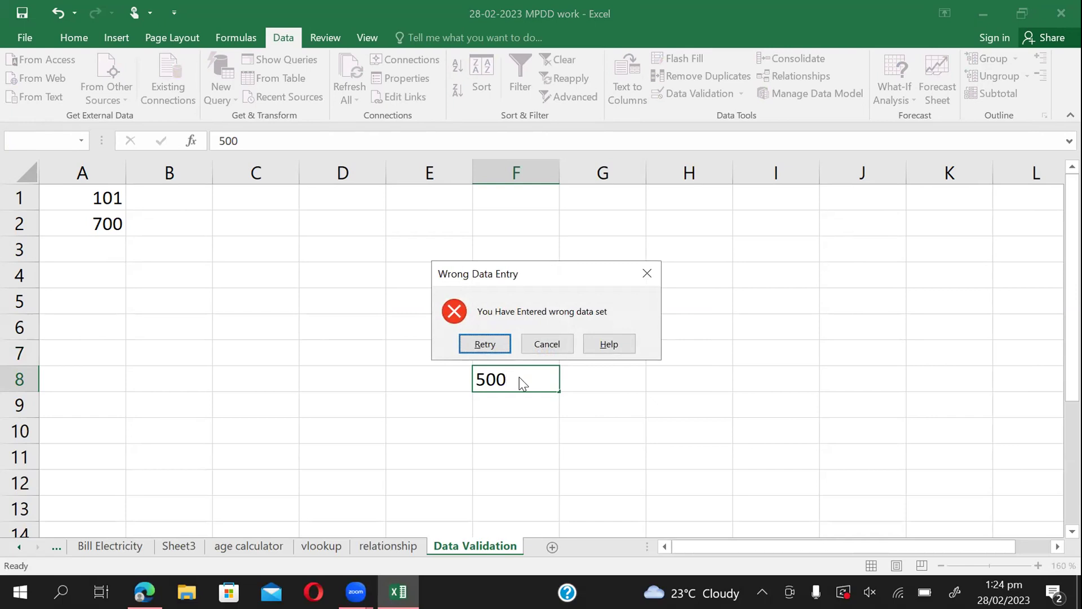
key(Escape)
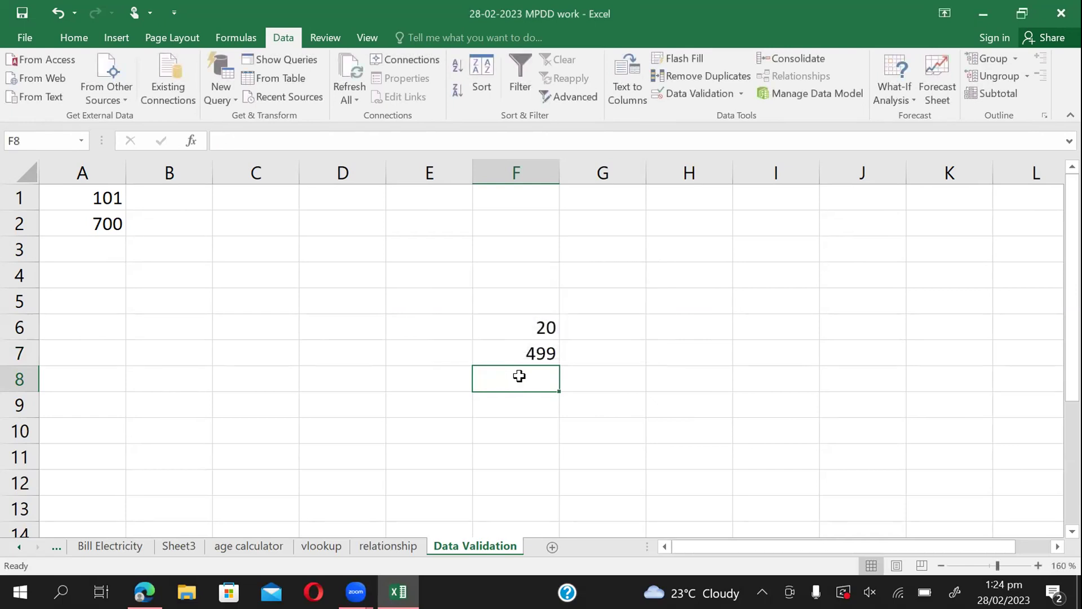
click(178, 396)
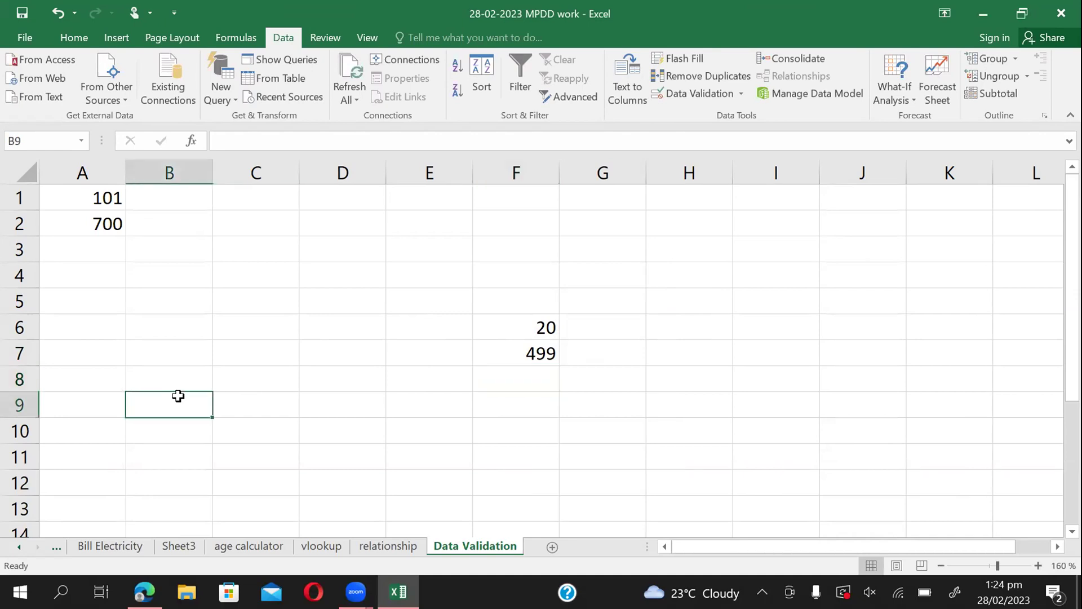
text(1000)
key(Return)
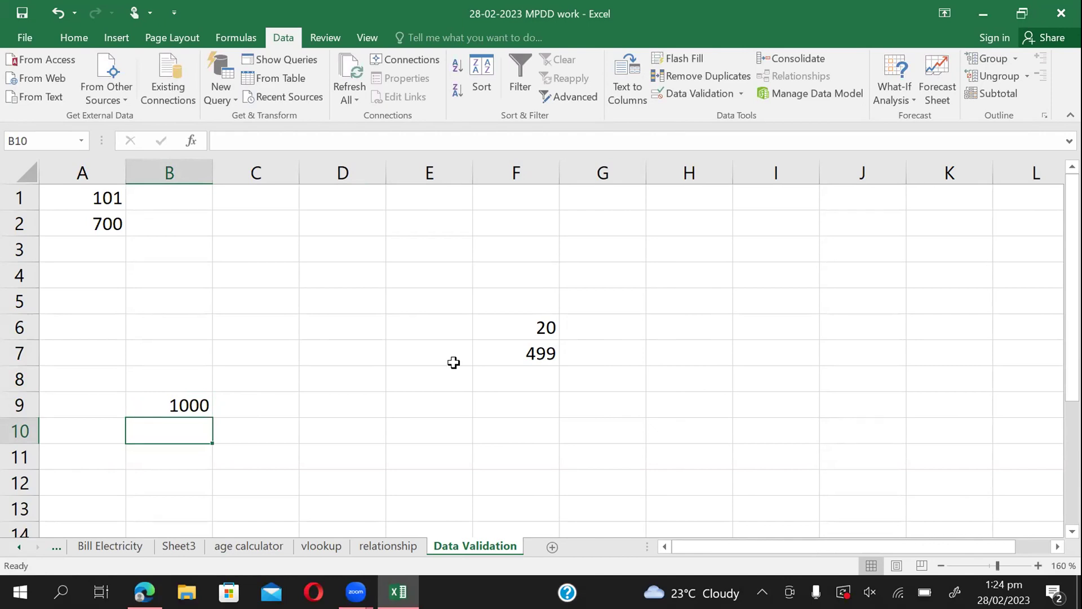
click(424, 333)
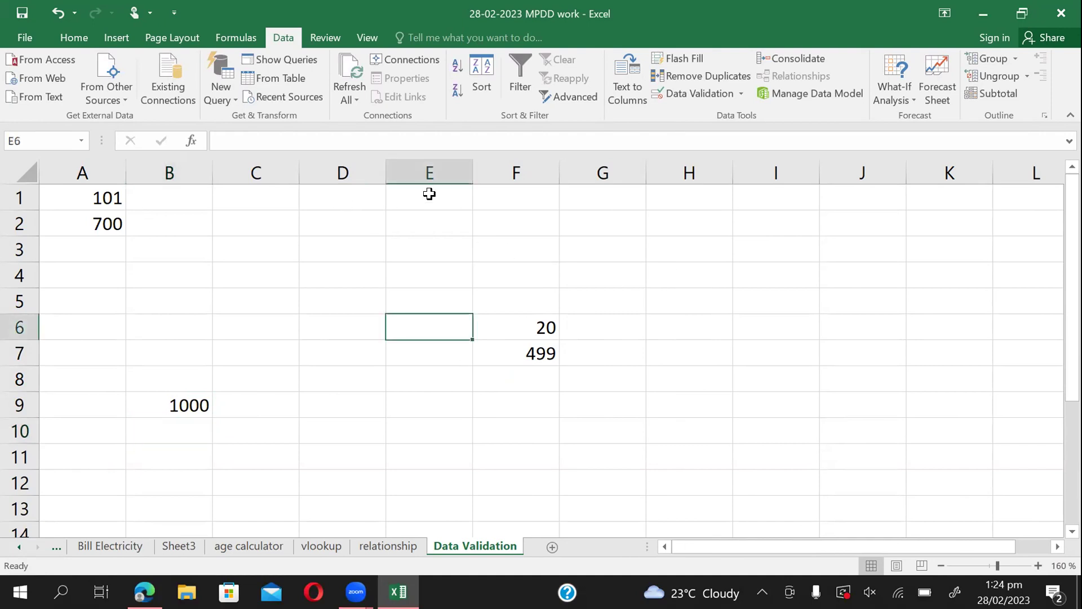
click(368, 201)
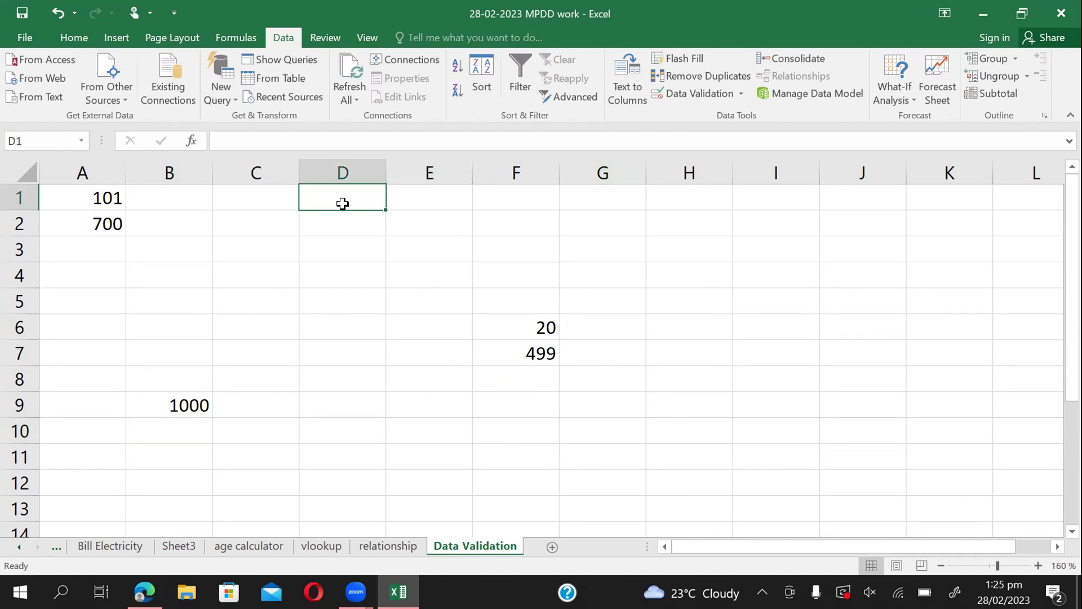
Select D1:G12 and title its validation input message 'Welcome user'.
drag(350, 207, 604, 482)
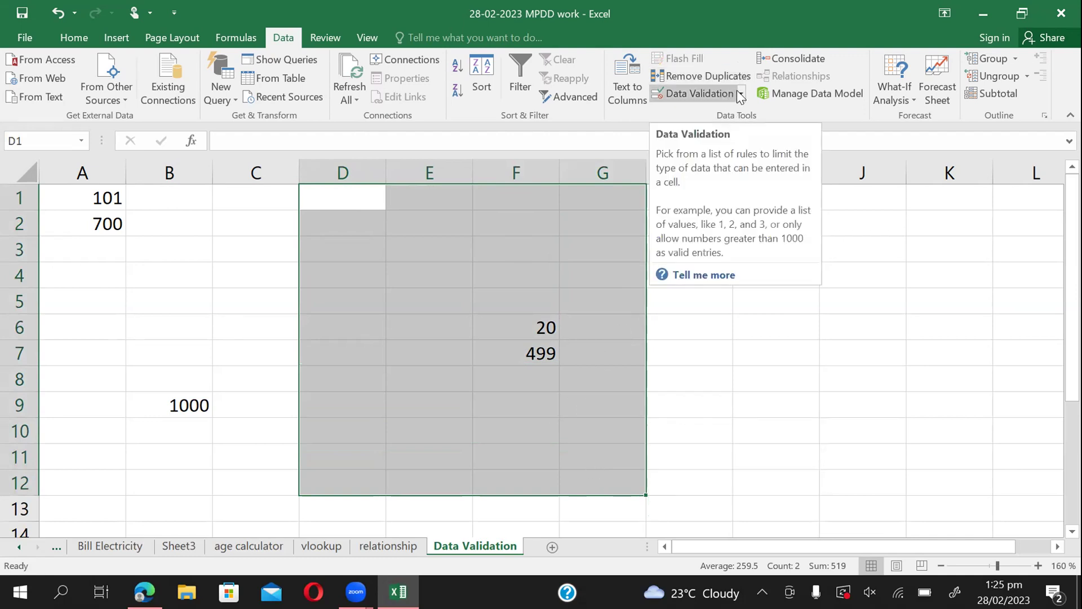
click(704, 94)
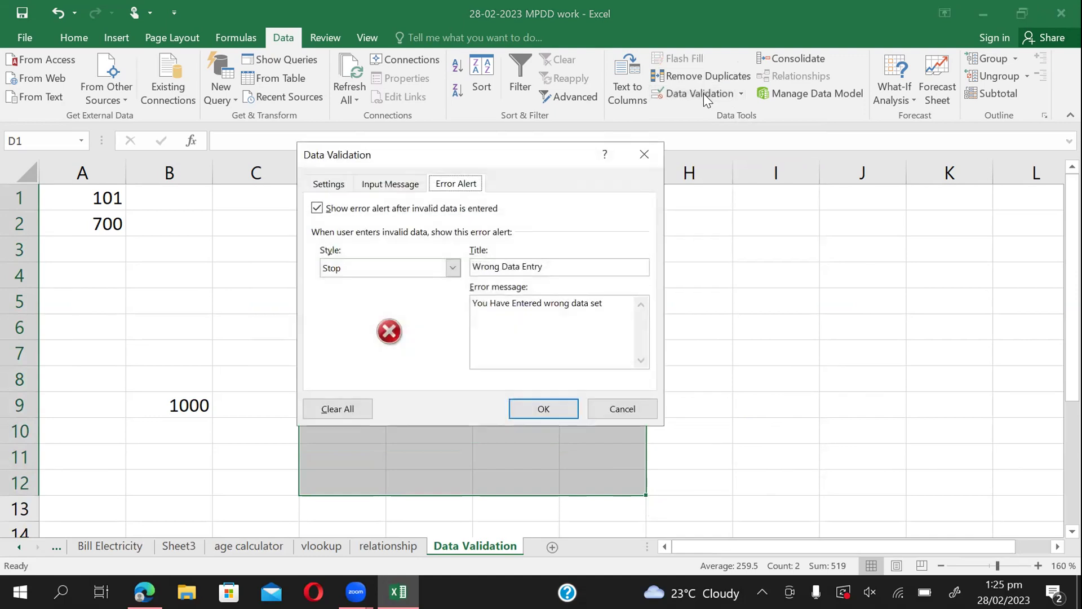
click(391, 186)
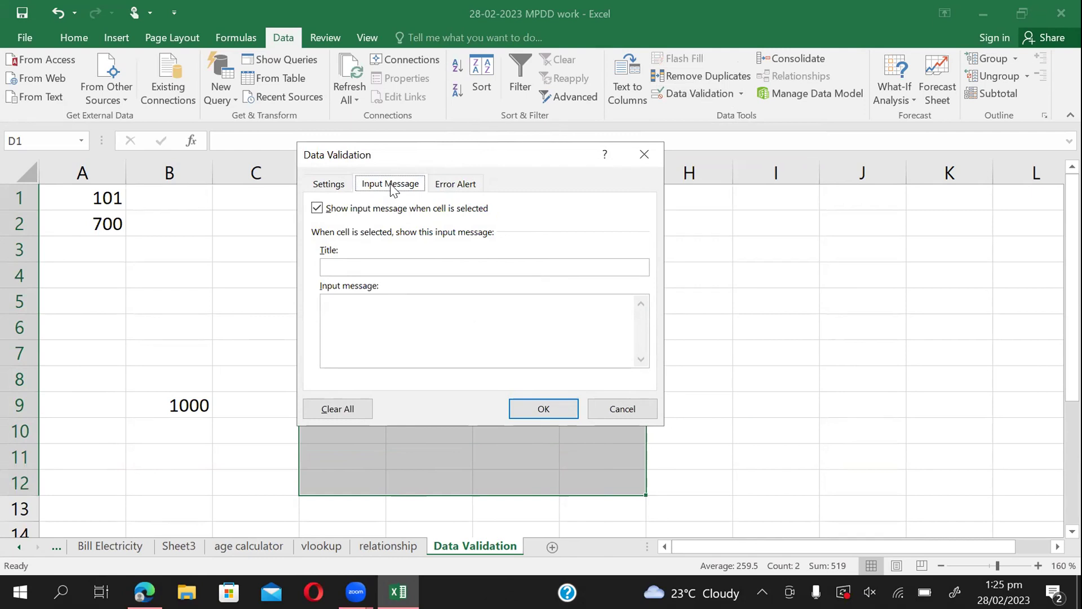
click(350, 266)
text(Welcome user)
Set the input message text to 'please enter number below 500' and apply it.
click(366, 310)
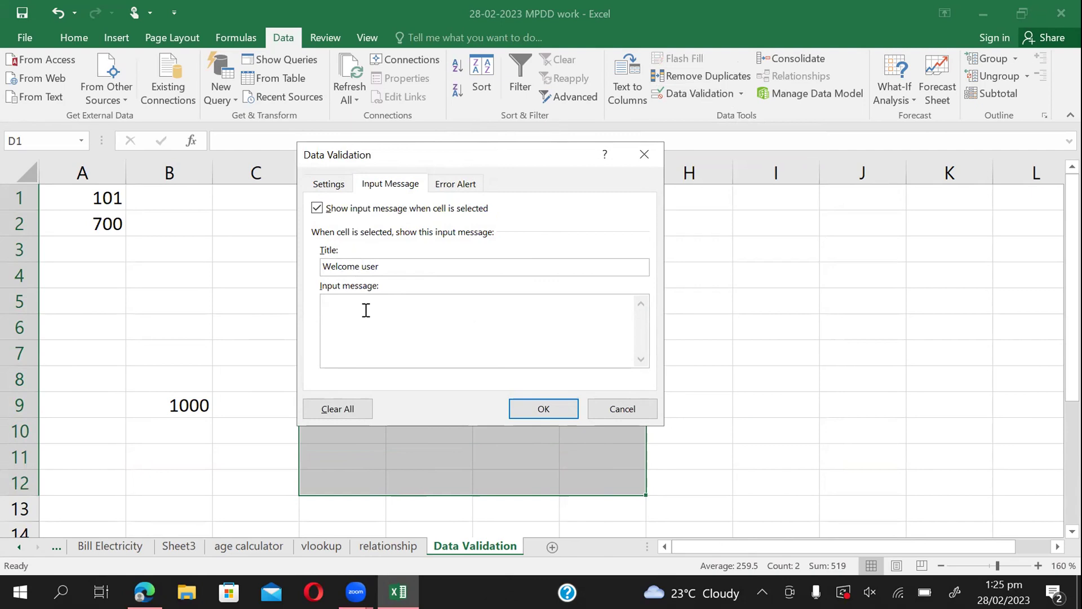
text(please enter number)
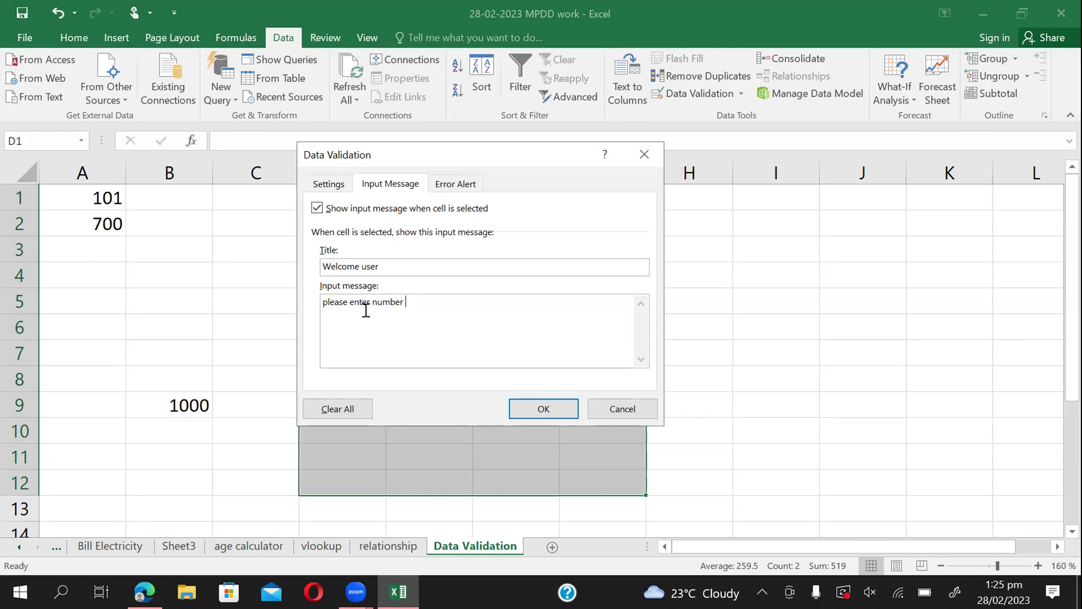
text(more than)
text( 500)
key(BackSpace)
key(BackSpace)
key(BackSpace)
key(BackSpace)
key(BackSpace)
key(BackSpace)
key(BackSpace)
key(BackSpace)
key(BackSpace)
key(BackSpace)
key(BackSpace)
key(BackSpace)
key(BackSpace)
text(below 500)
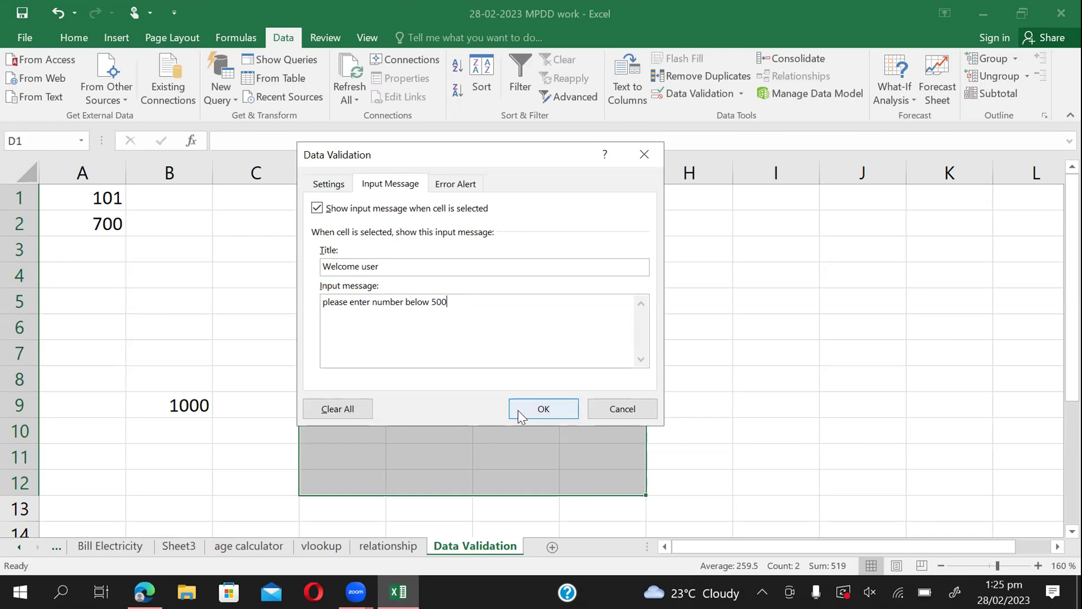
click(556, 406)
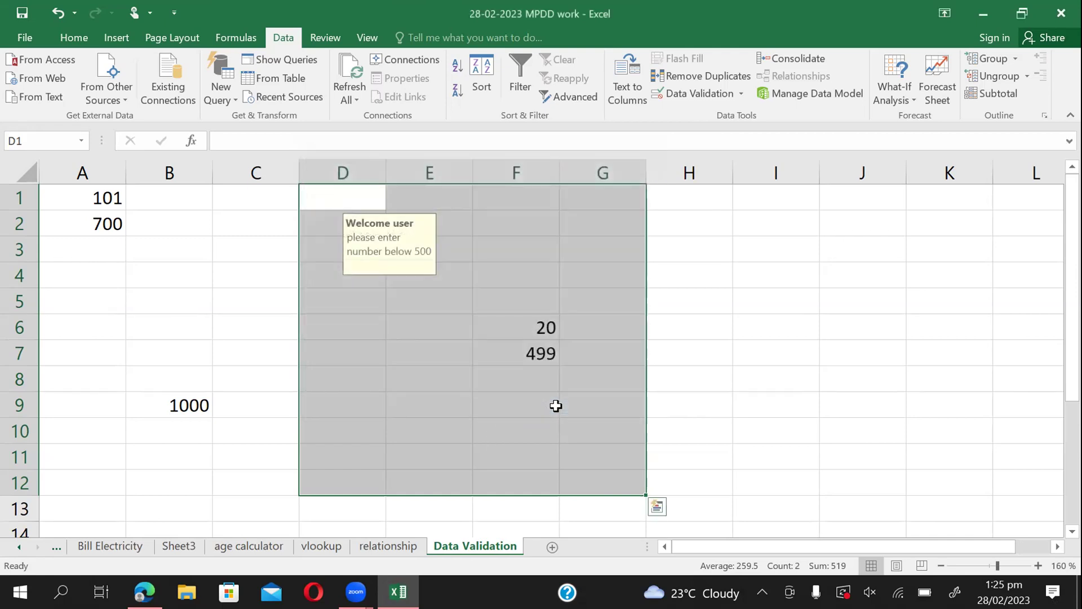
Select D3 to see the Welcome user message, enter 502, and retry after the alert.
click(754, 326)
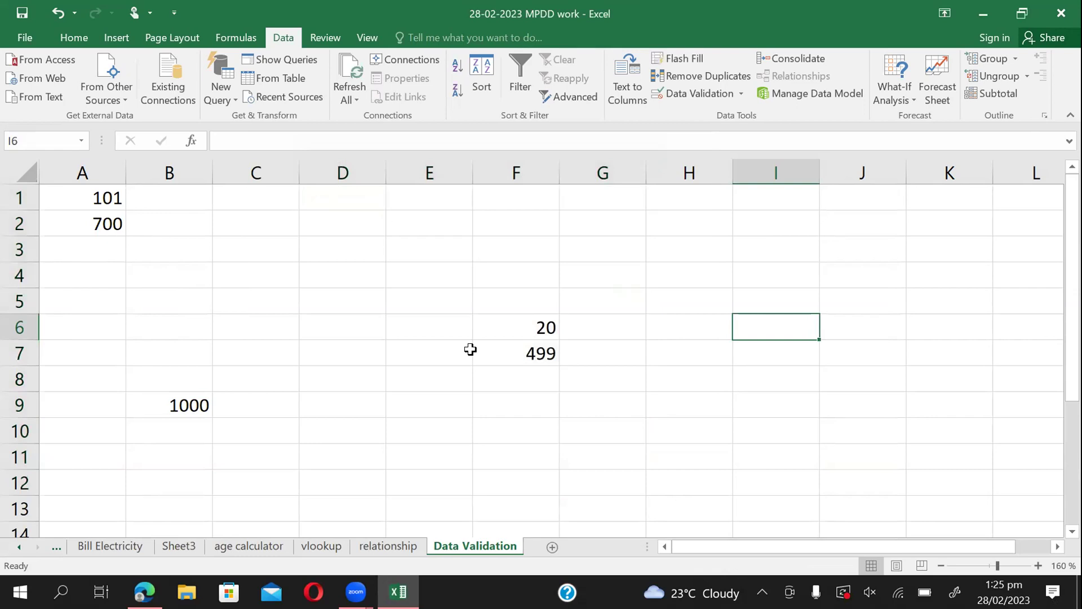
click(353, 252)
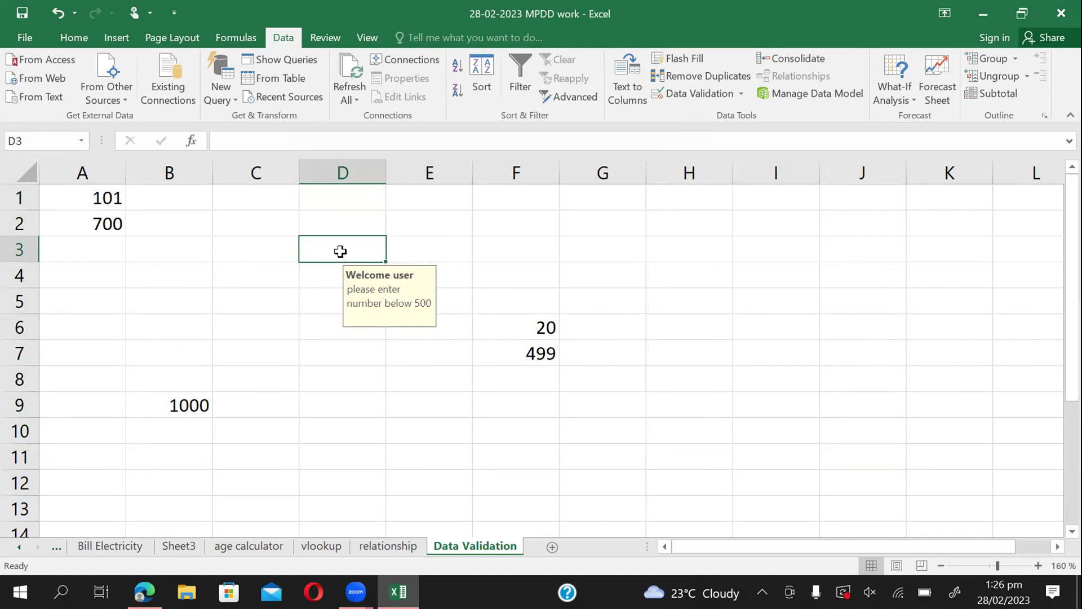
text(5)
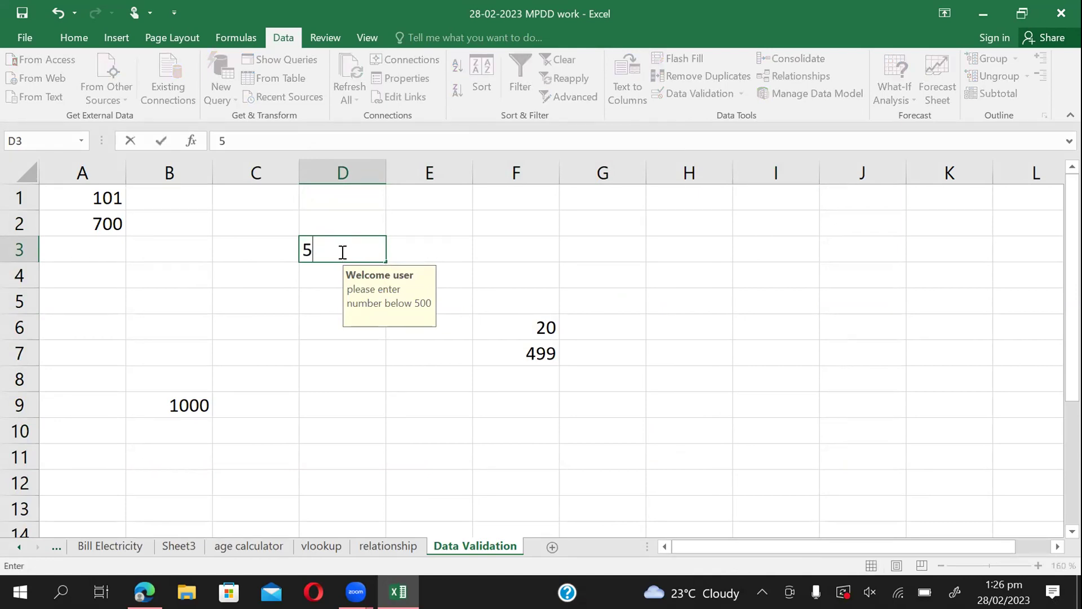
text(02)
key(Return)
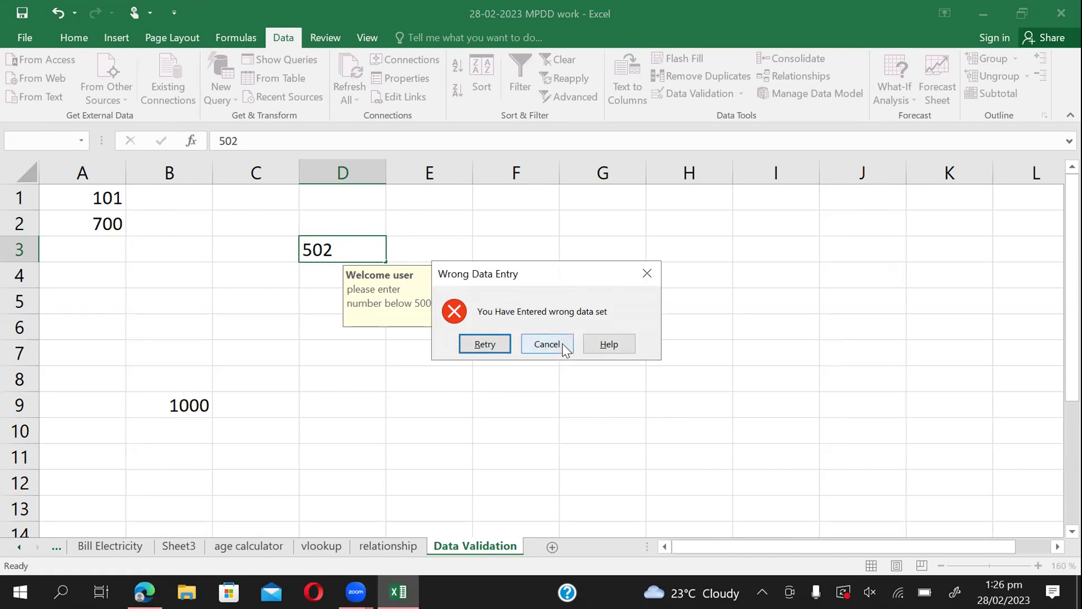
click(485, 344)
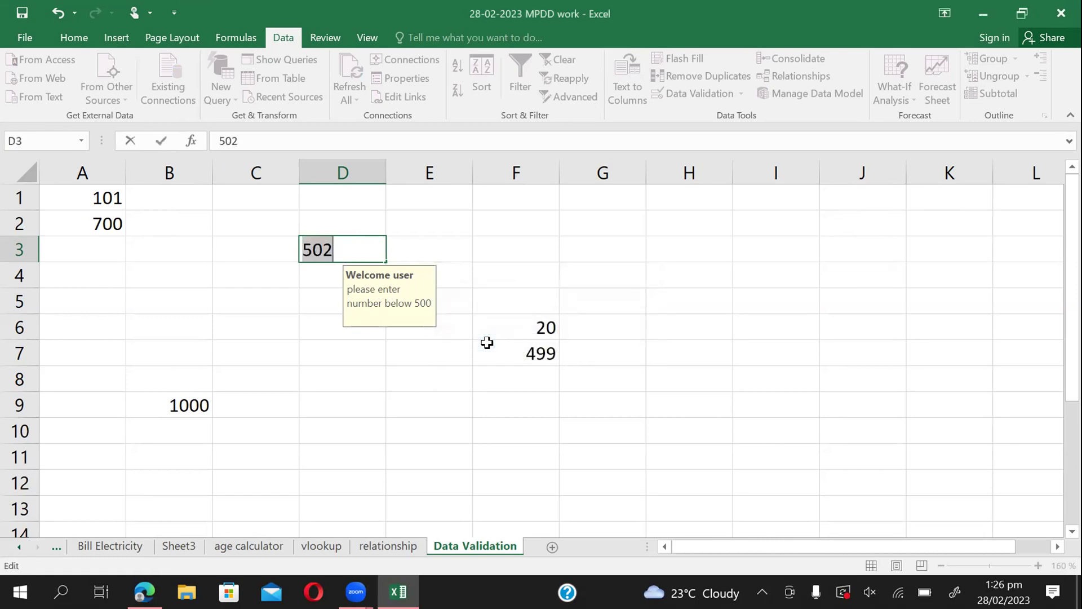
click(354, 246)
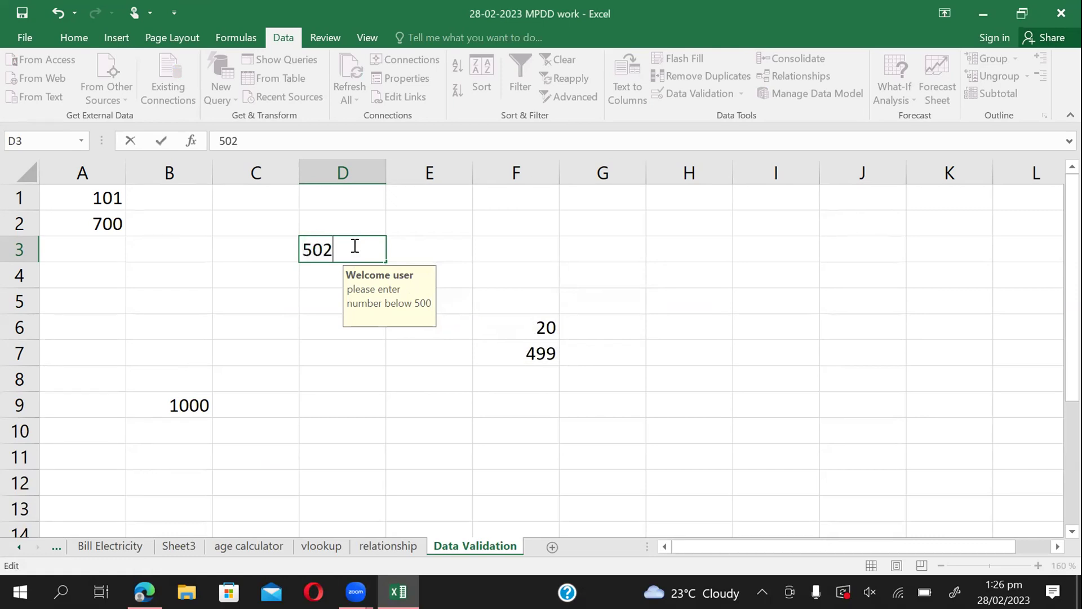
Resubmit 502 in D3, moving the error alert aside, and see it refused again.
key(Return)
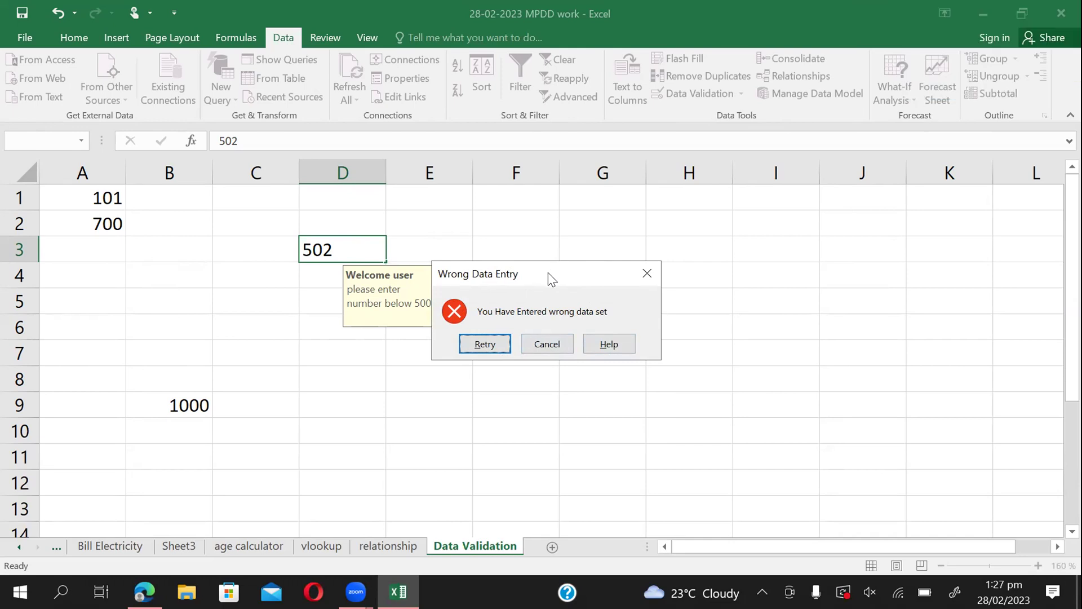
drag(547, 274, 576, 287)
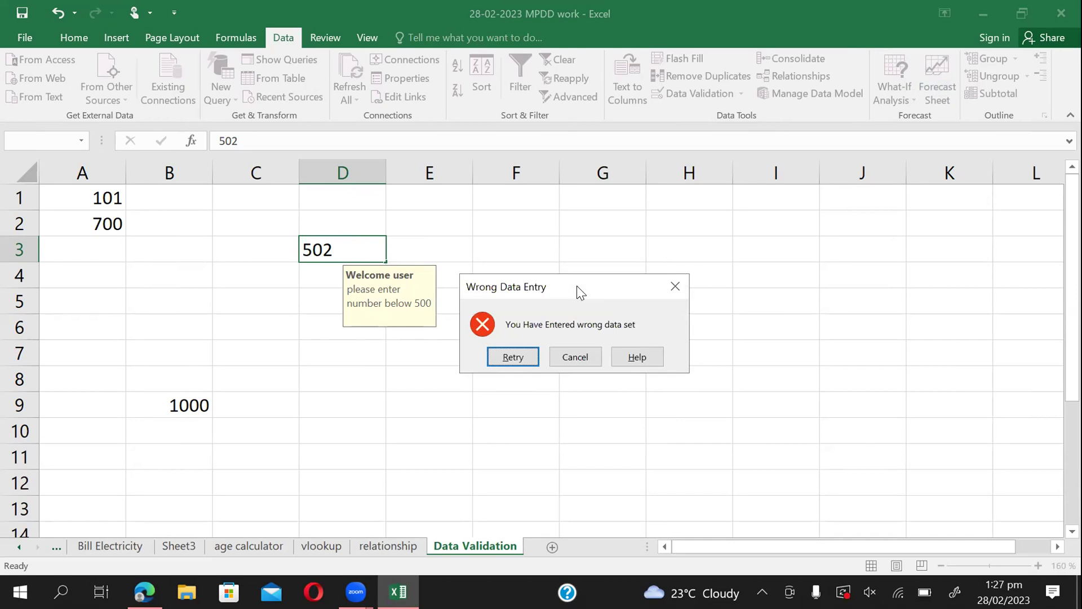
click(509, 357)
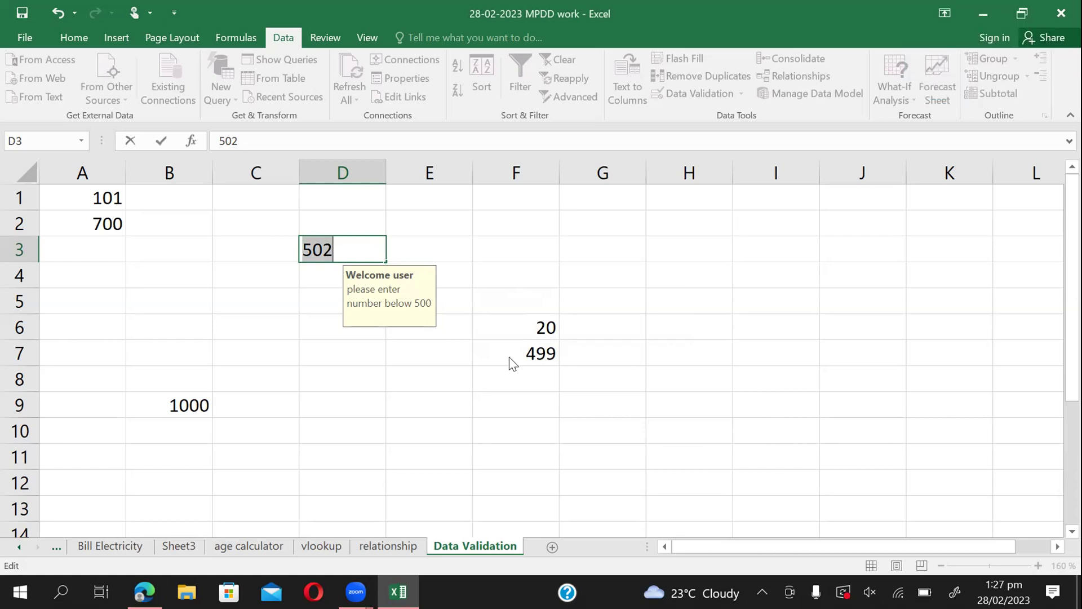
key(Return)
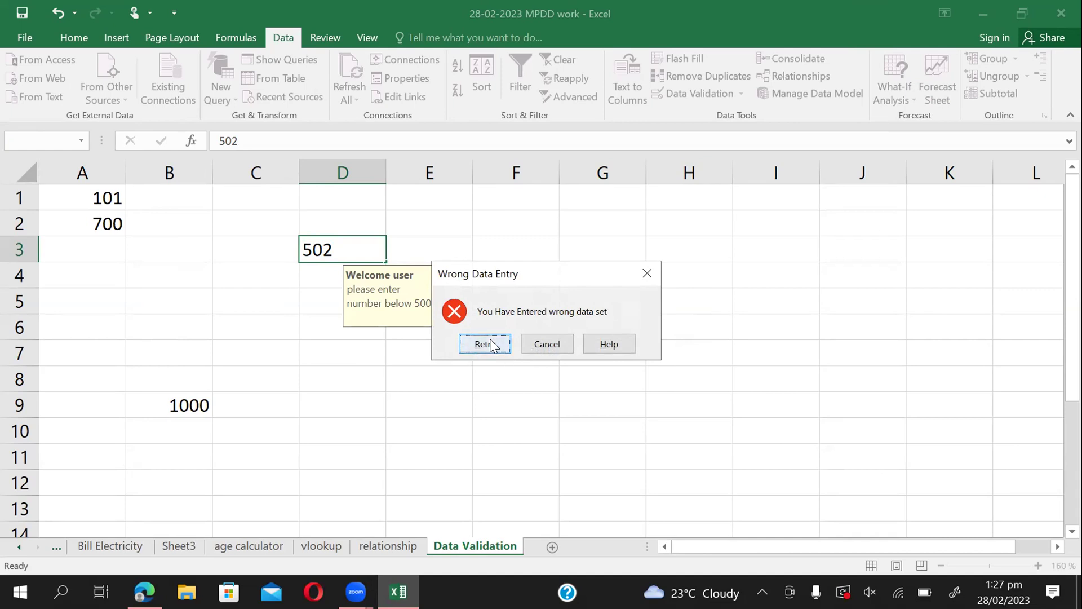
Cancel the rejected 502 so D3 stays empty, then select D7 to see its input message.
click(485, 344)
click(375, 251)
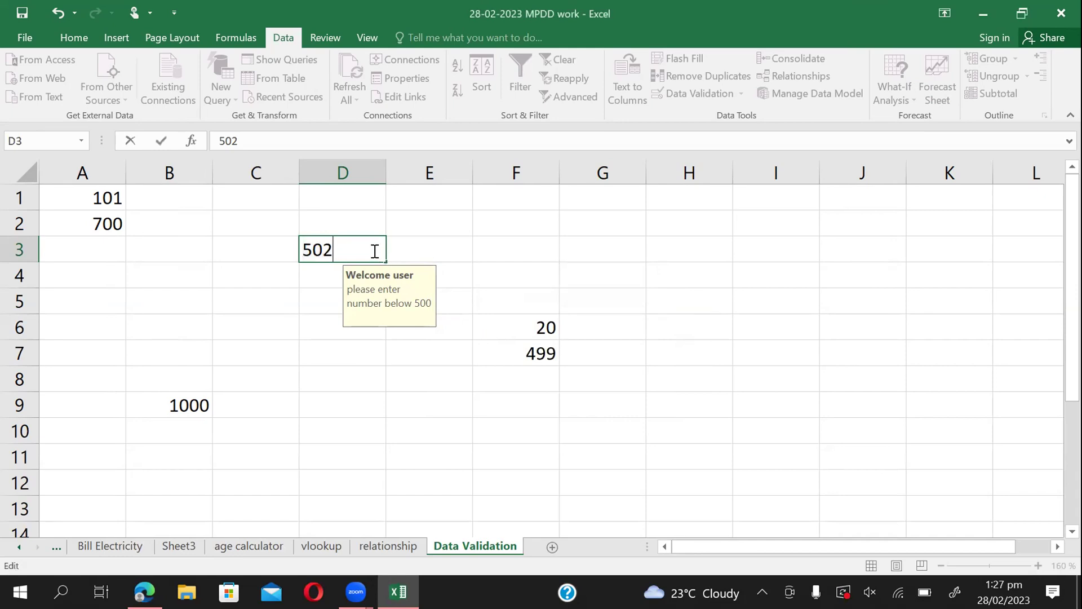
click(461, 256)
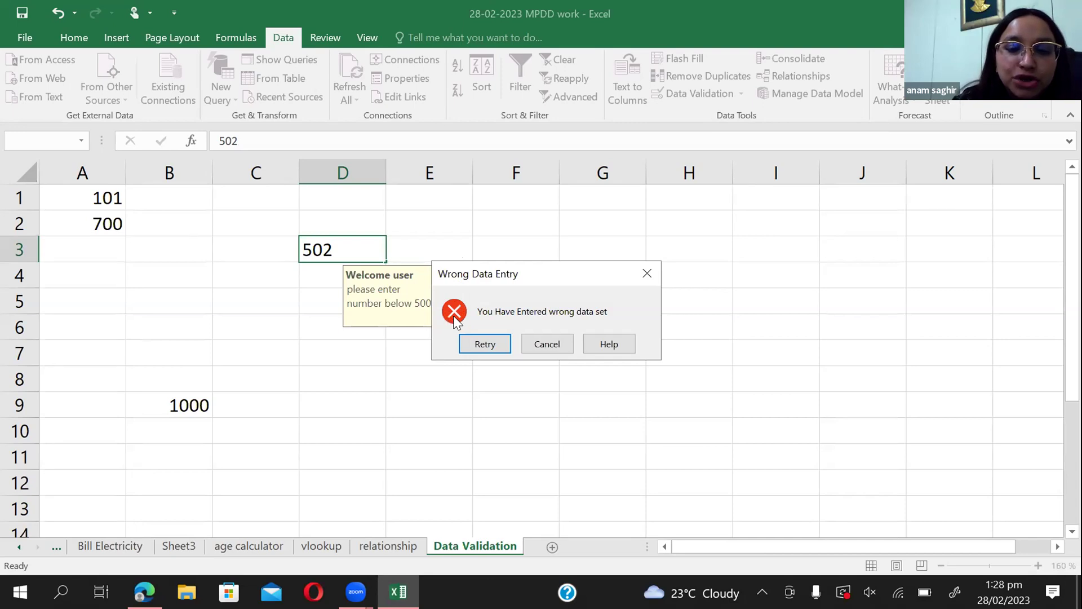
click(544, 343)
click(350, 350)
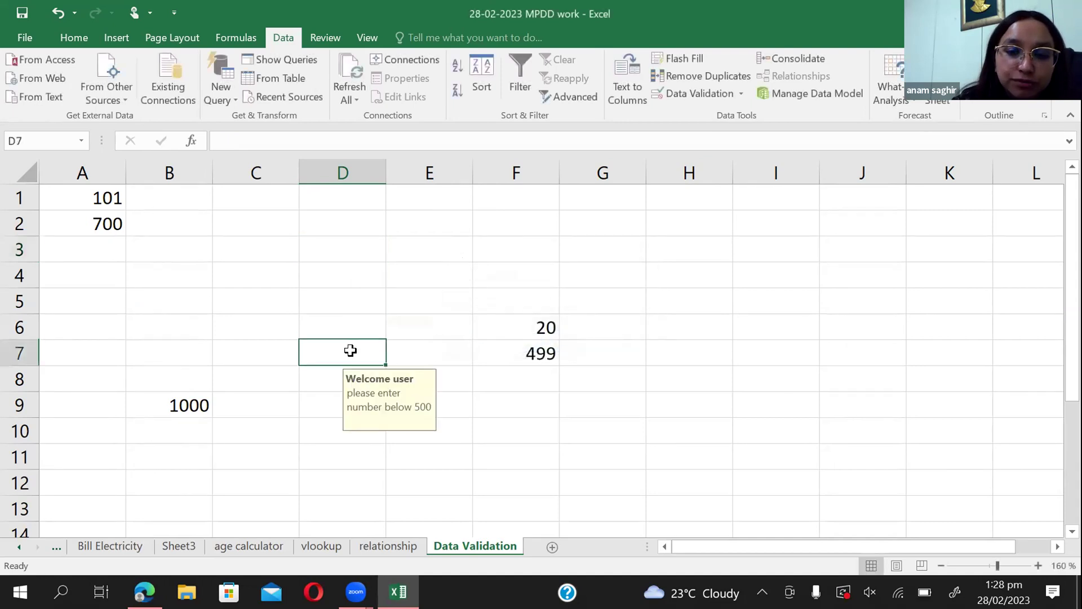
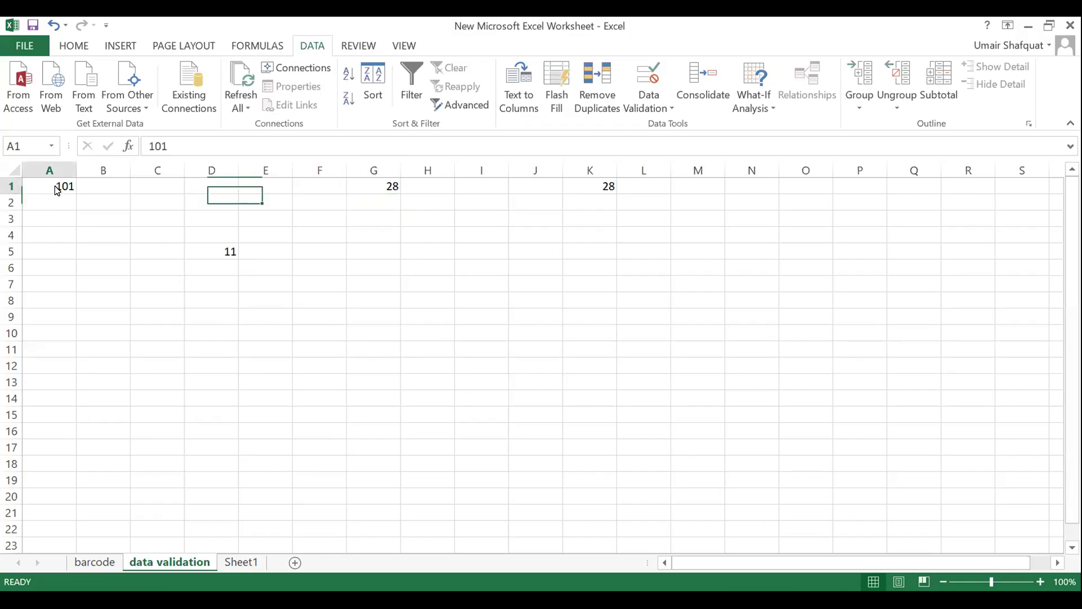
Try entering 22 in I1, then discard it after the validation alert rejects it.
click(57, 189)
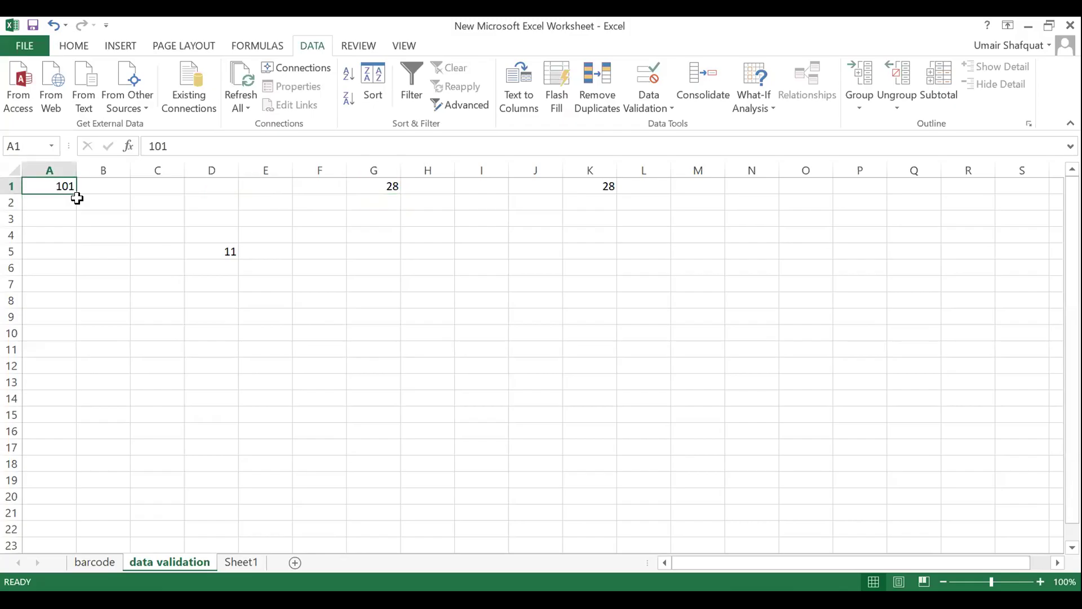
click(373, 182)
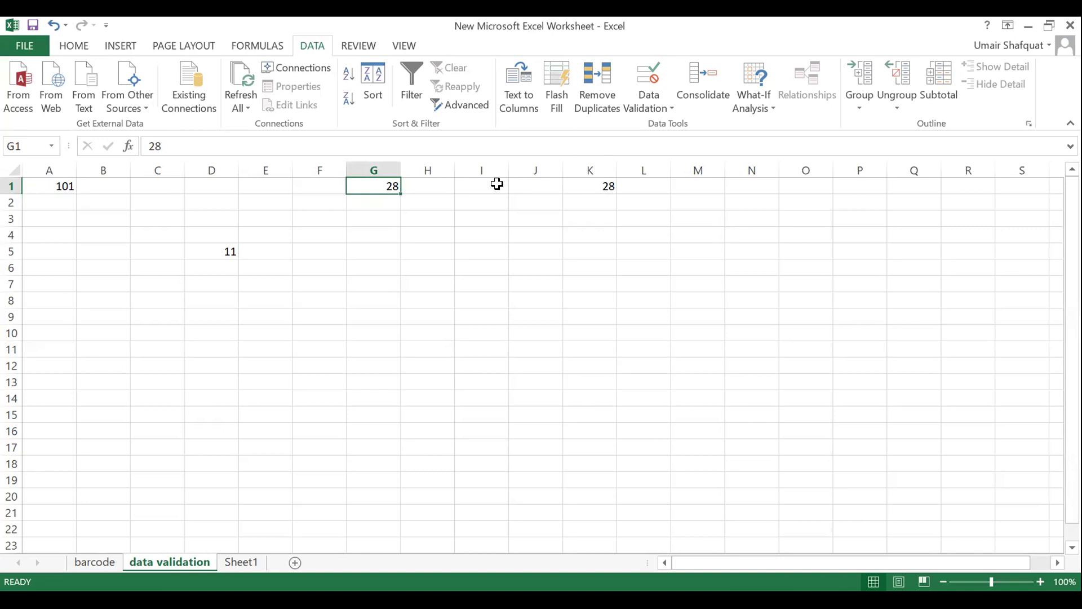
double_click(497, 185)
text(22)
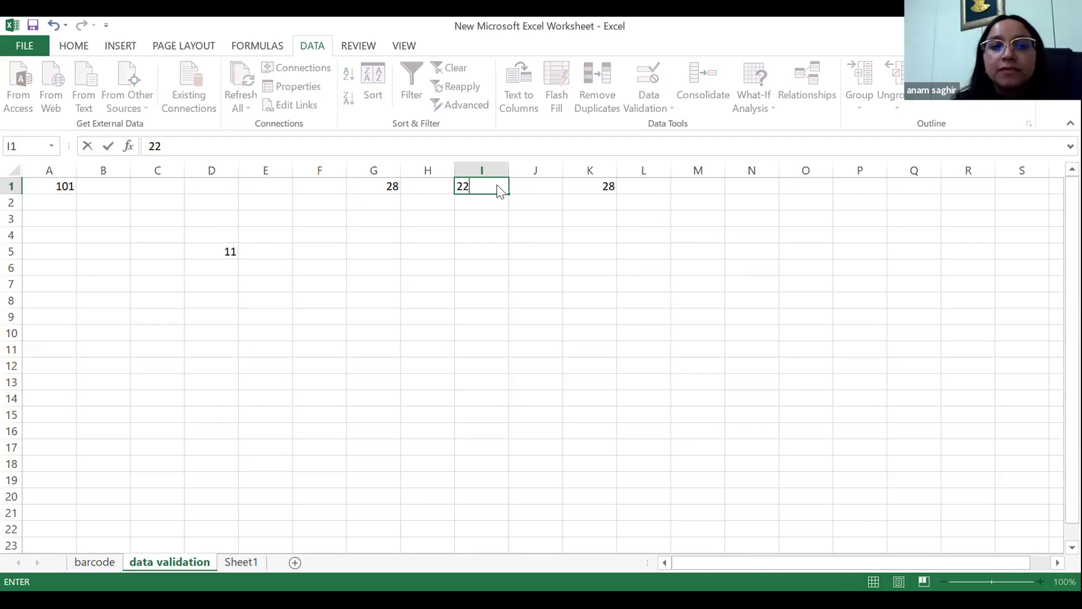
key(Return)
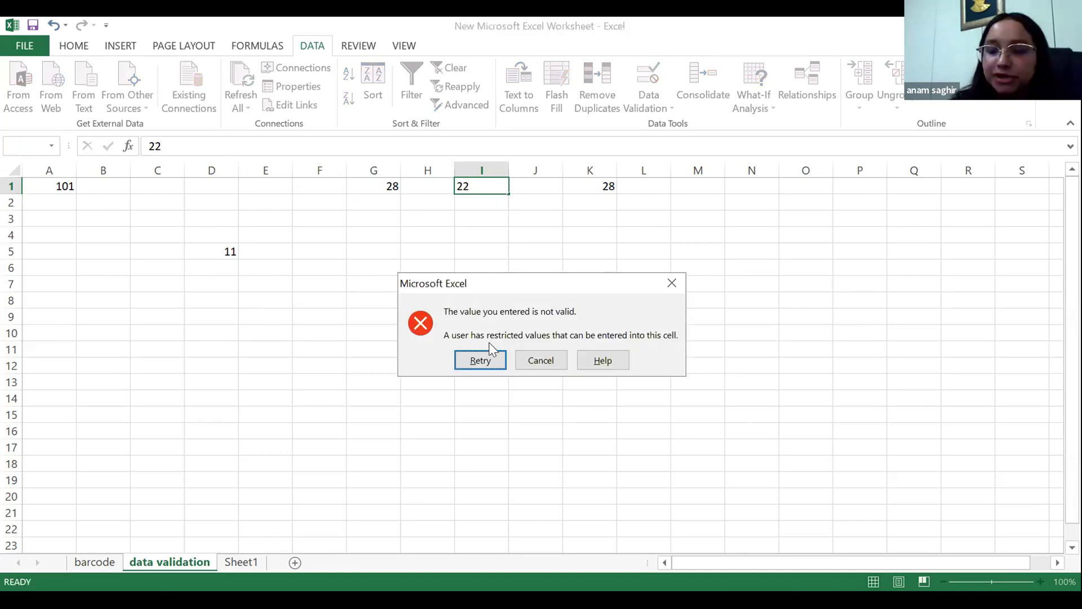
click(488, 368)
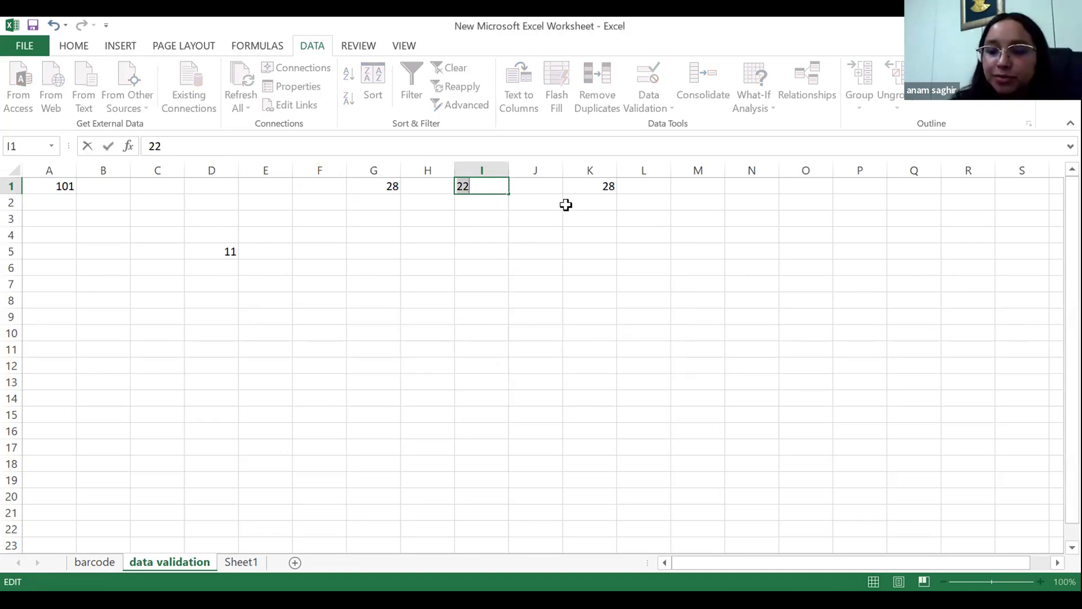
key(Return)
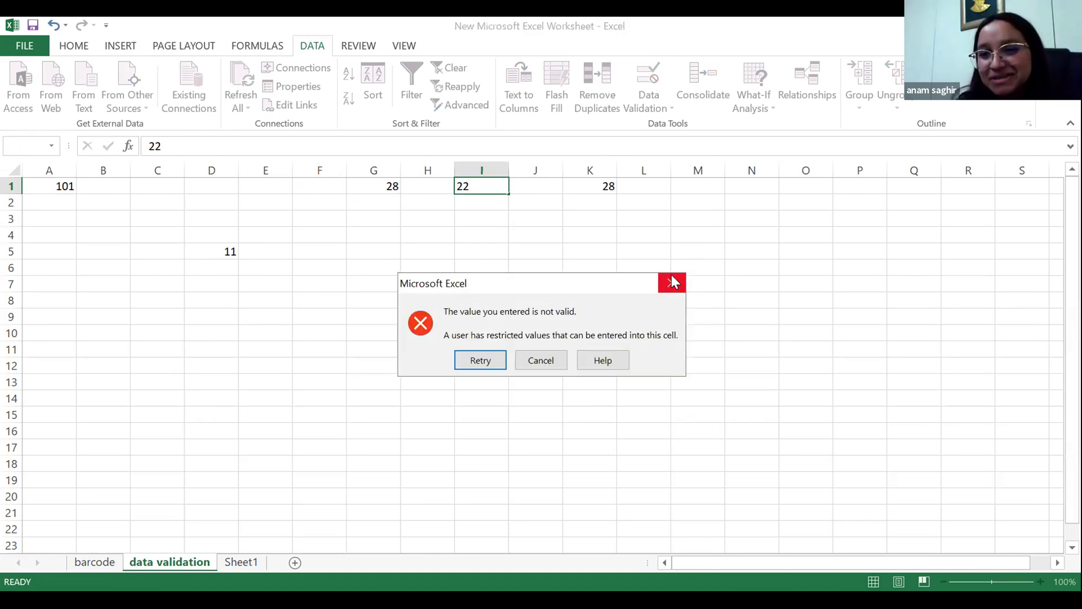
click(672, 277)
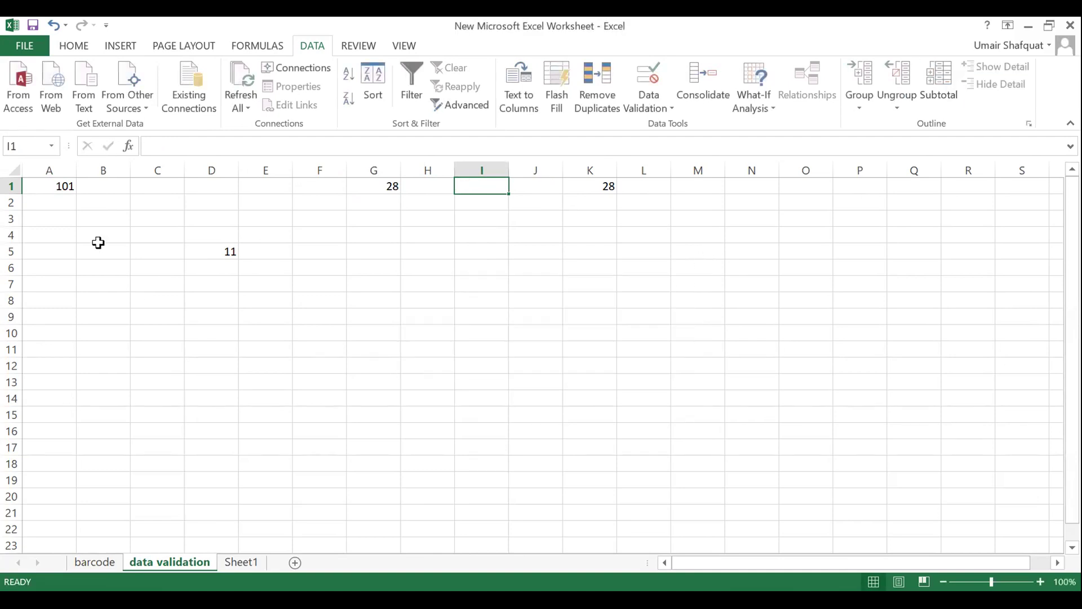
Try entering 11 in A2, resubmit it, and cancel the rejected entry.
click(49, 209)
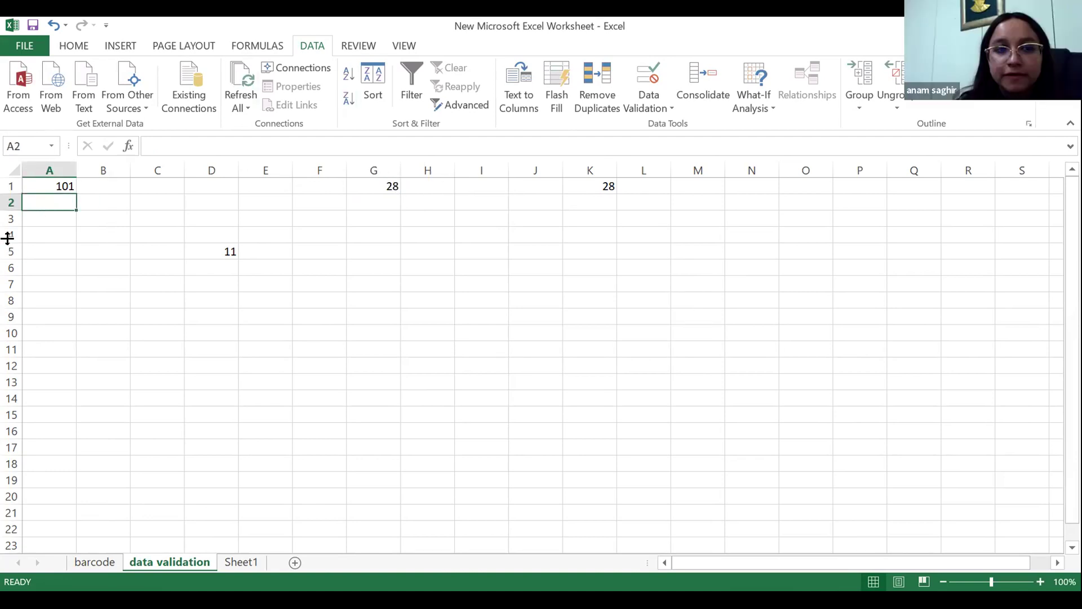
key(F2)
text(11)
key(Return)
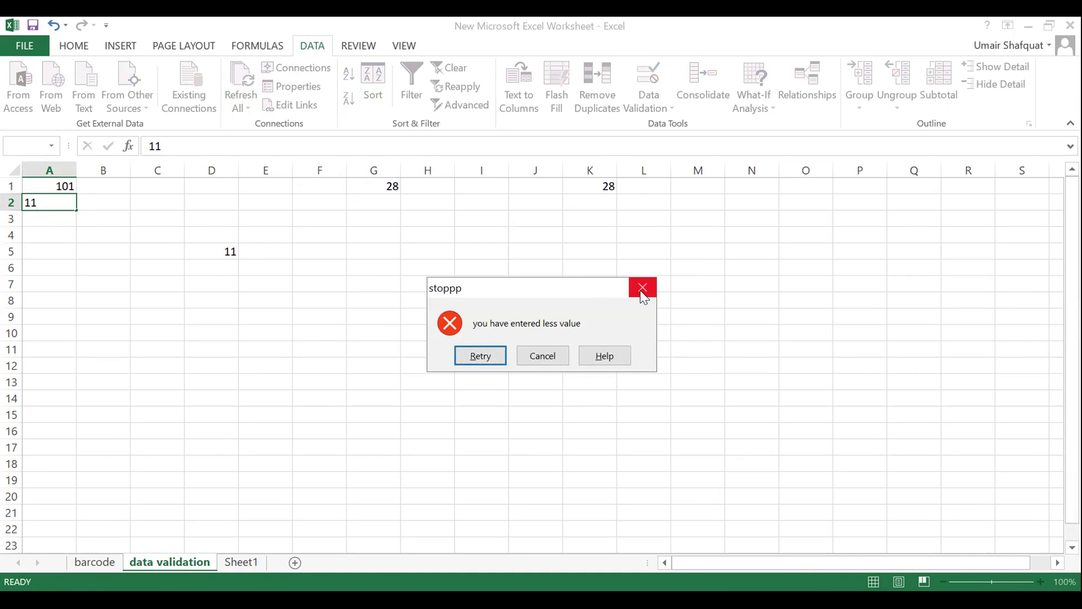
click(477, 355)
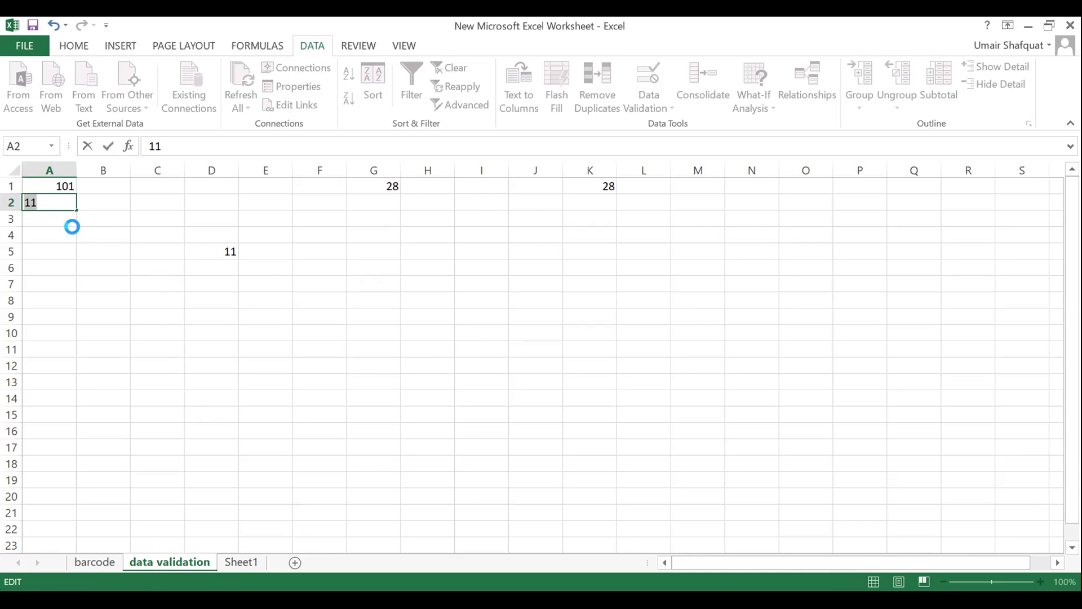
key(Return)
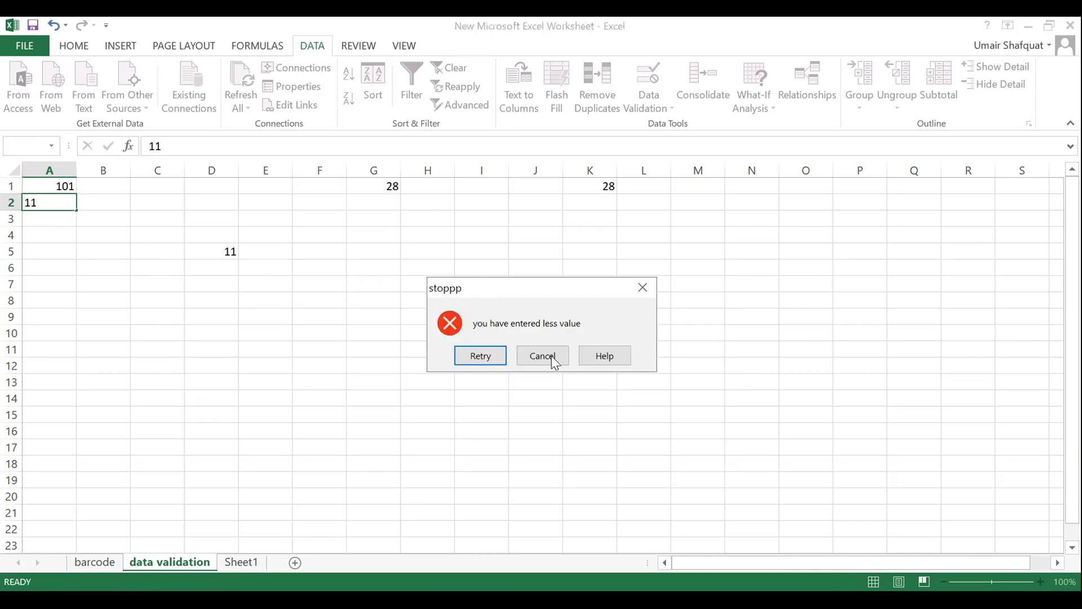
click(551, 356)
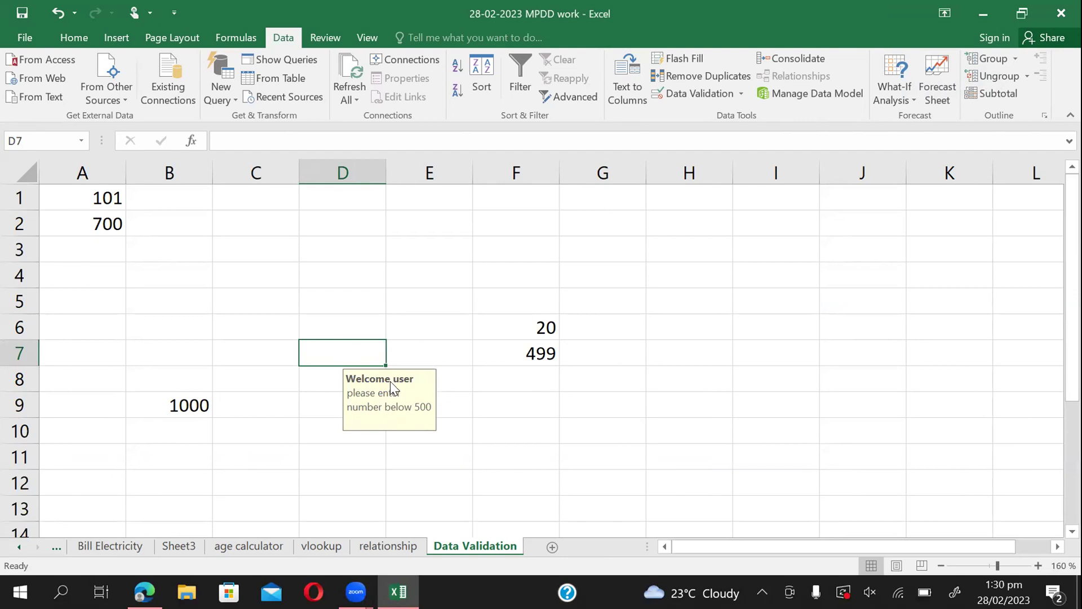
Check the input messages at E5 and D11, then add a new blank worksheet.
click(427, 299)
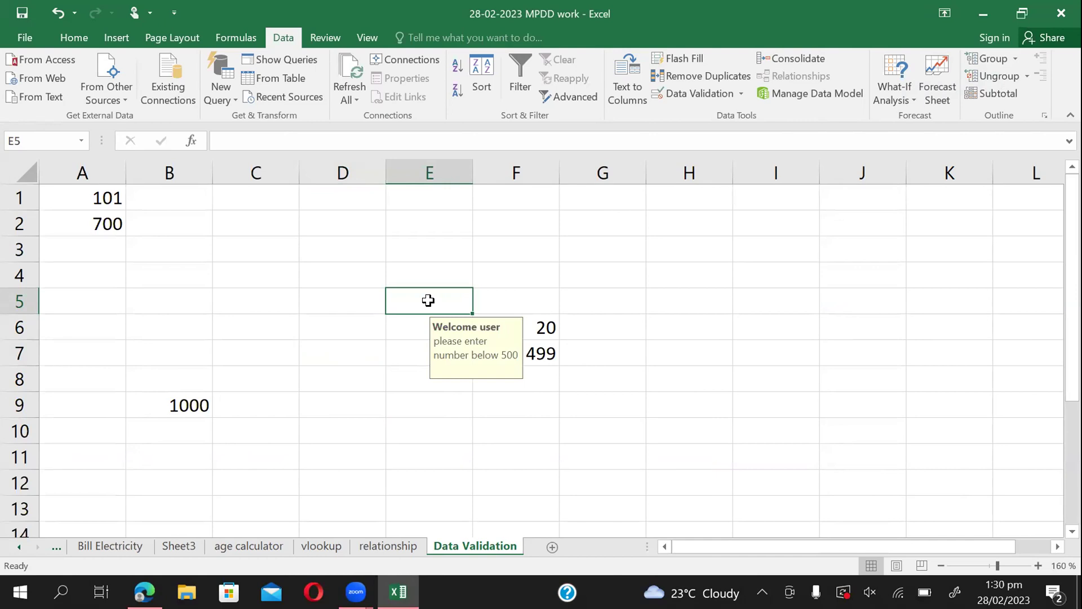
click(352, 451)
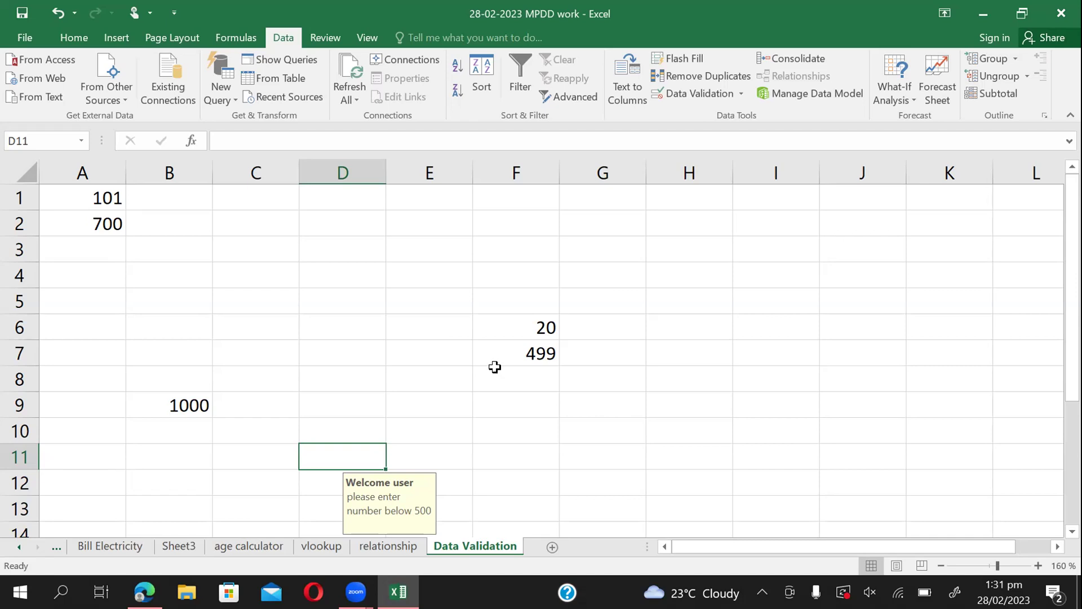
click(552, 546)
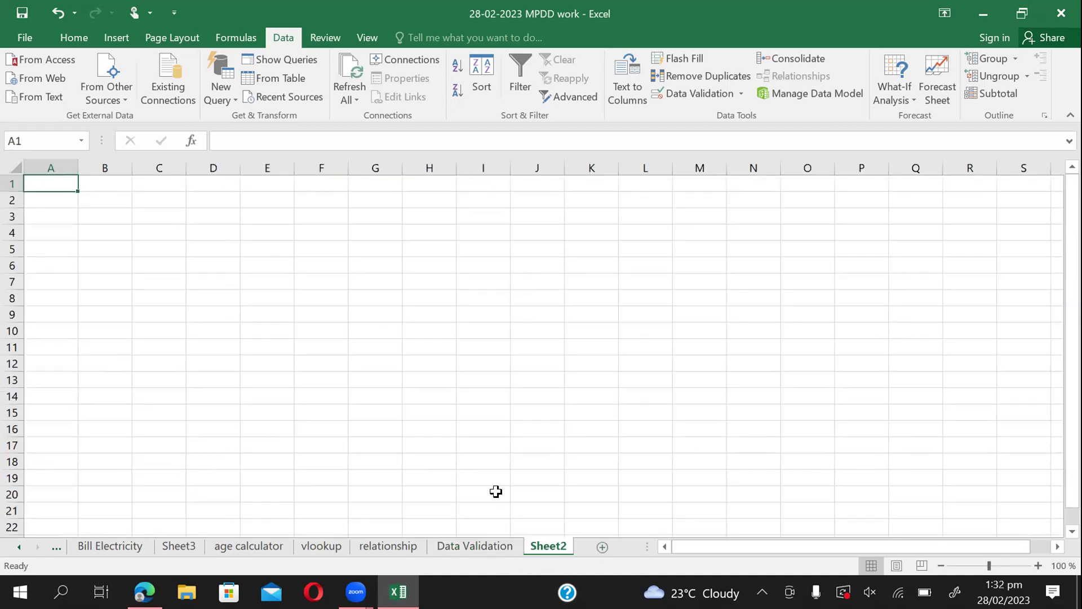
Rename the new sheet to 'Goal Seek' and zoom it to 150%.
right_click(546, 547)
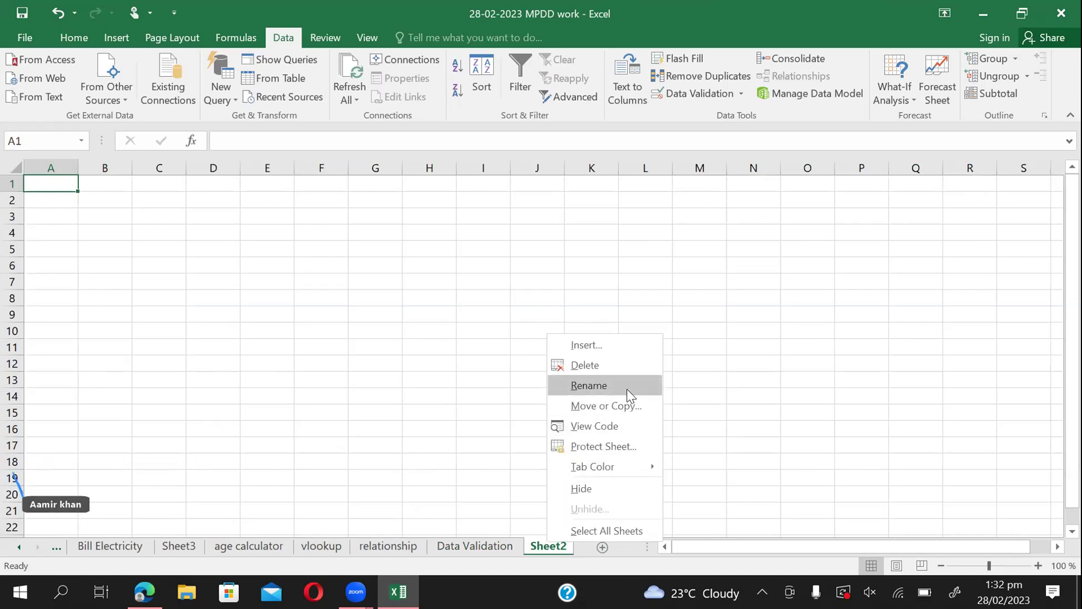
click(589, 385)
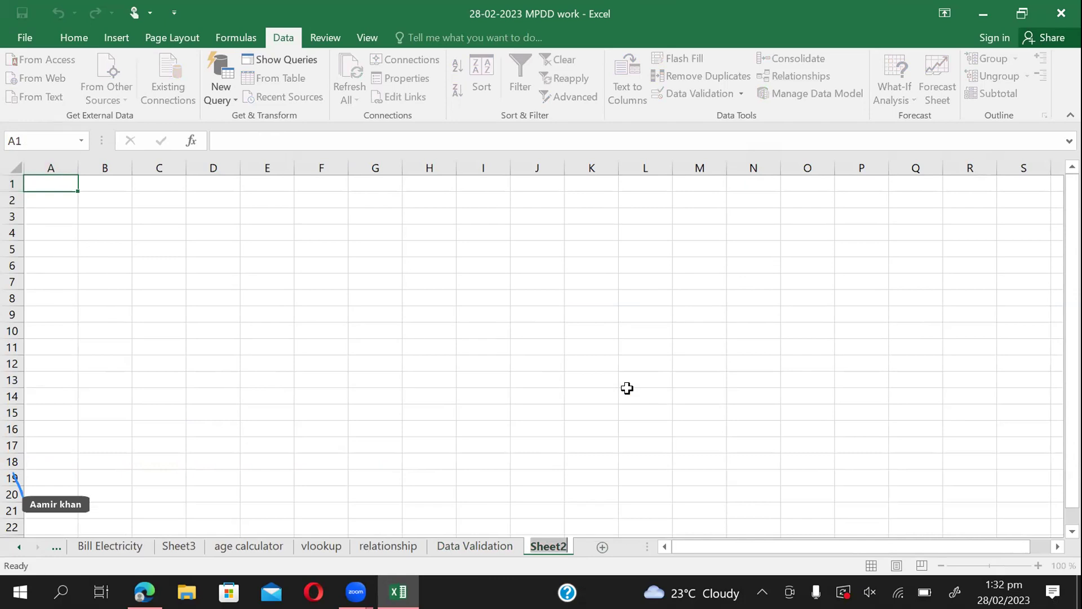
text(Go)
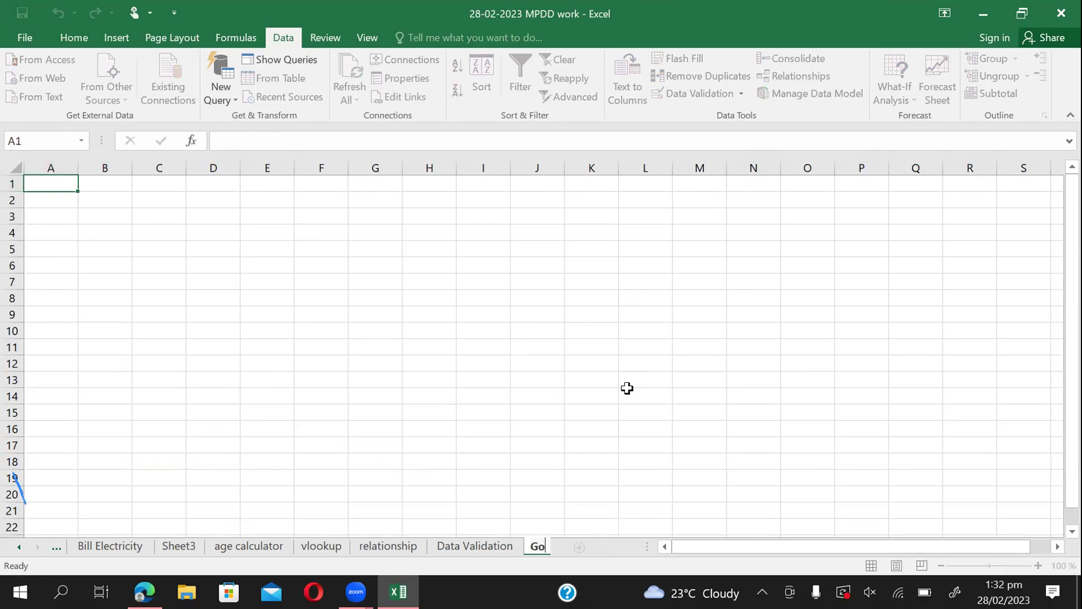
text(al Seek)
click(423, 430)
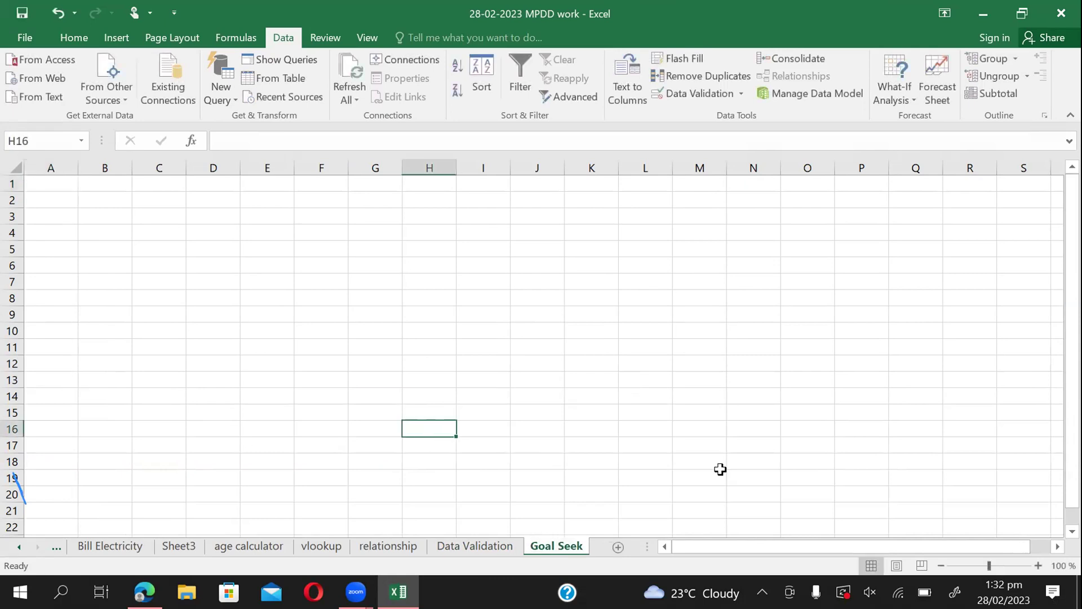
click(1038, 565)
click(1038, 565)
click(1039, 566)
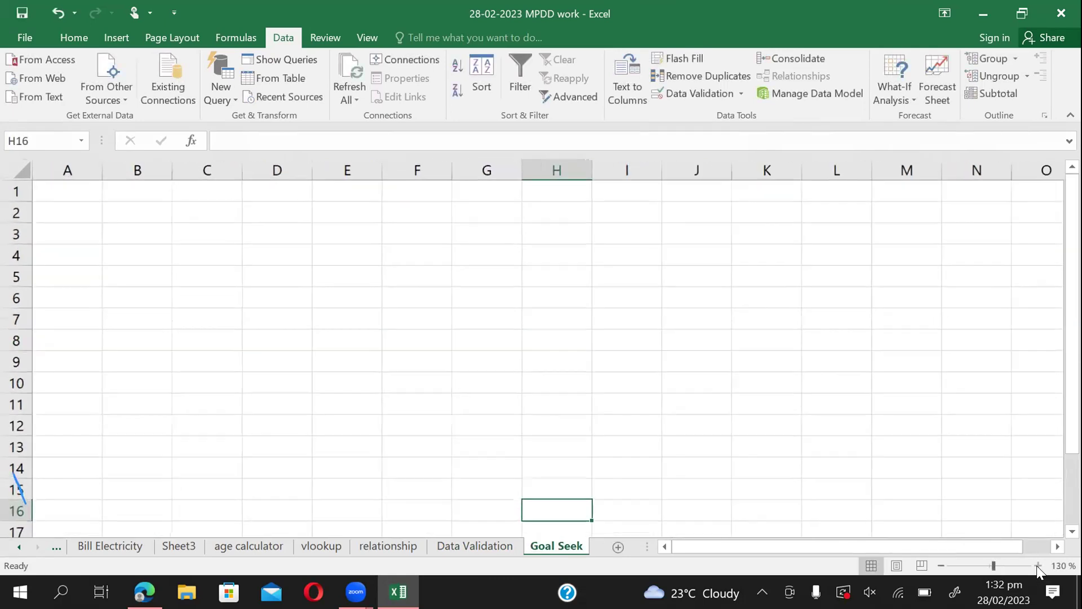
click(1037, 566)
click(1037, 565)
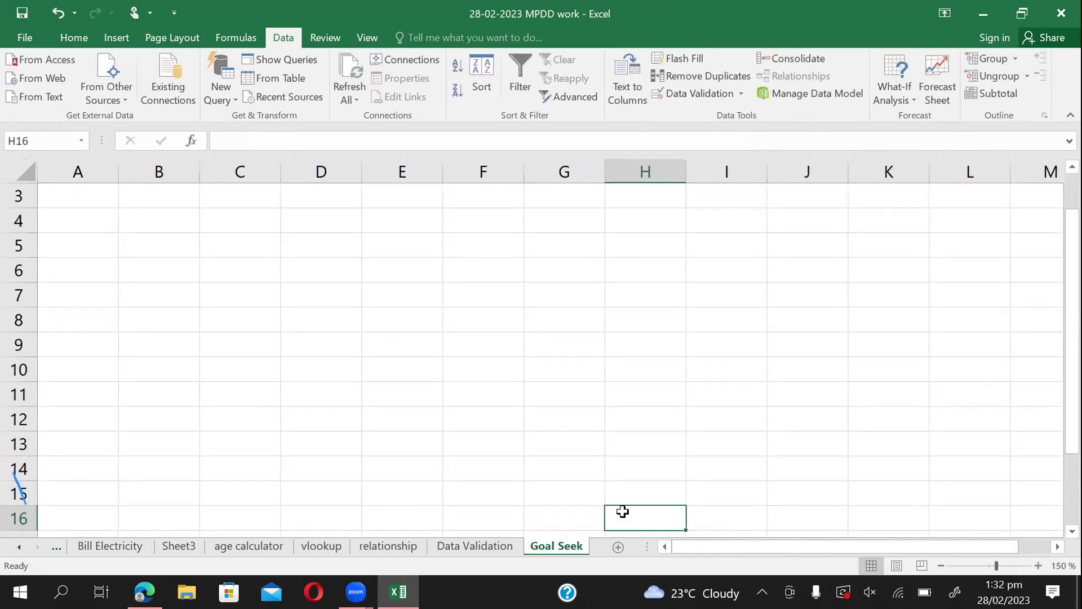
Enter the headers City in B4 and Sales in C4.
click(161, 225)
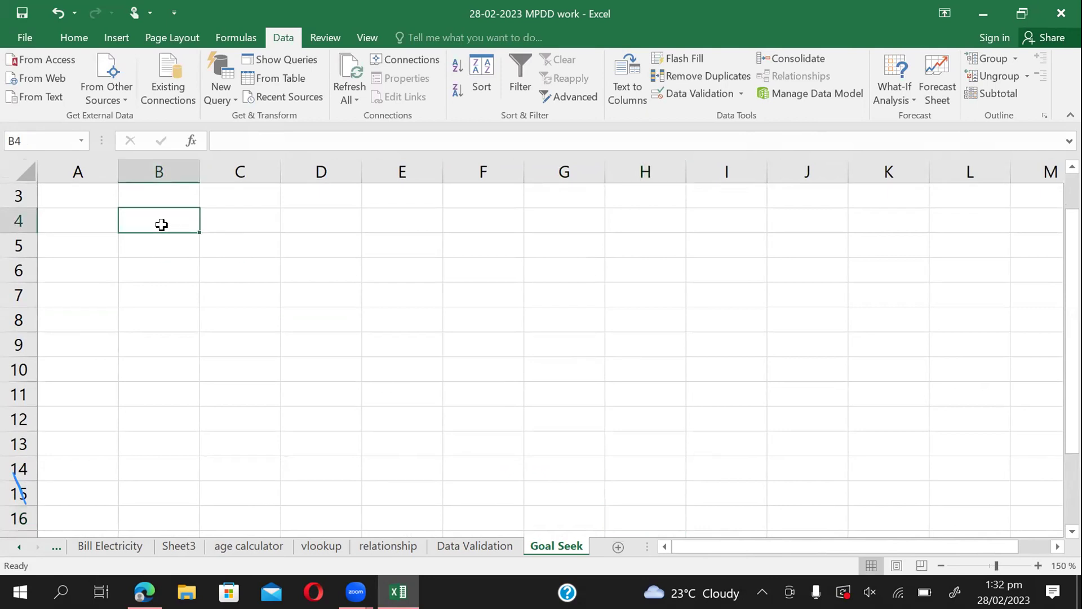
text(City)
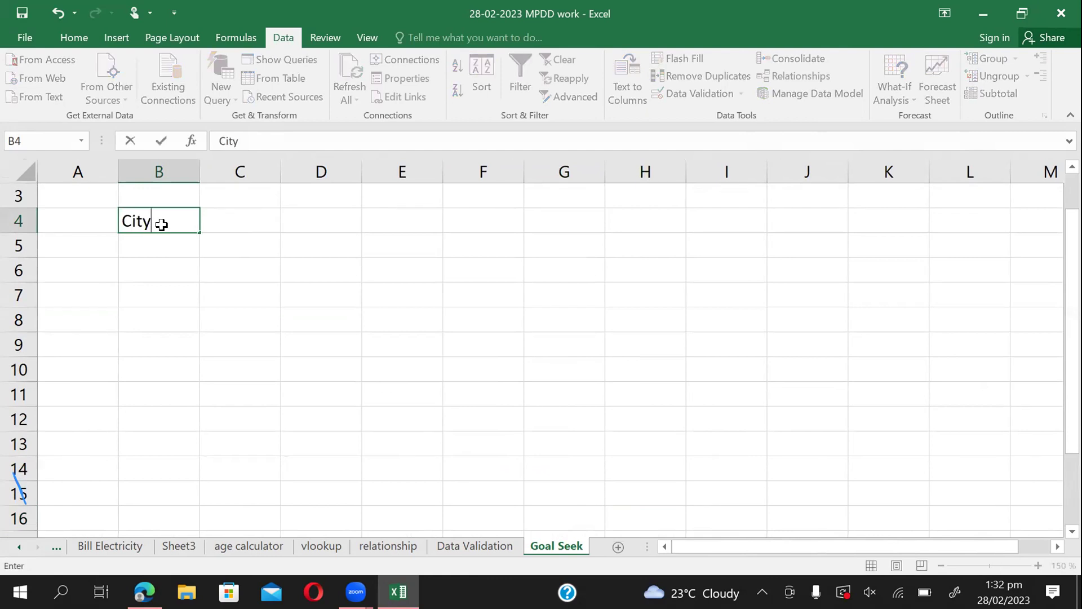
key(Tab)
text(Sales)
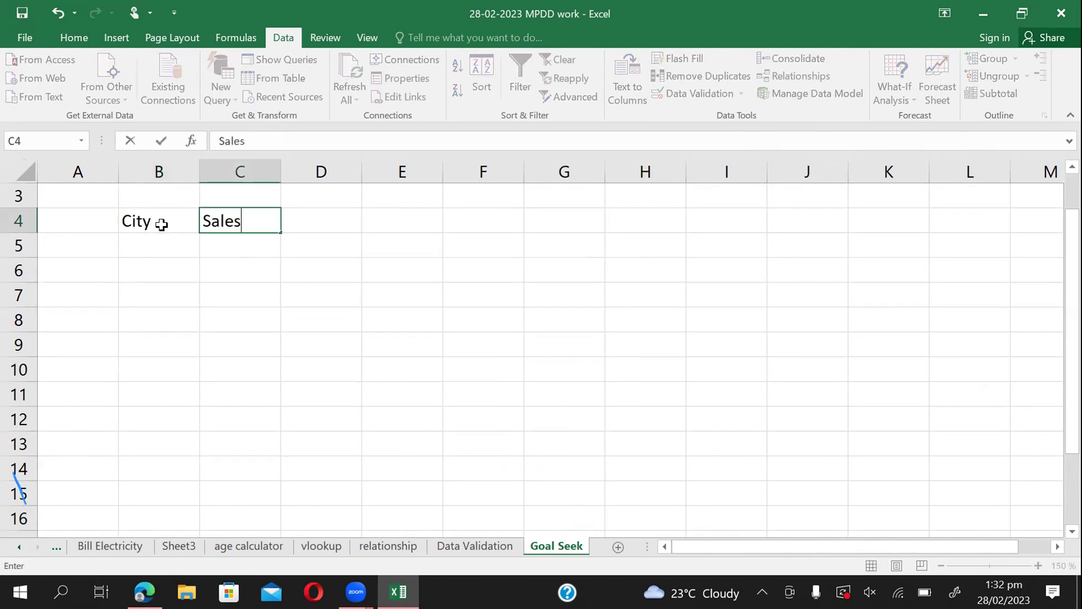
key(Return)
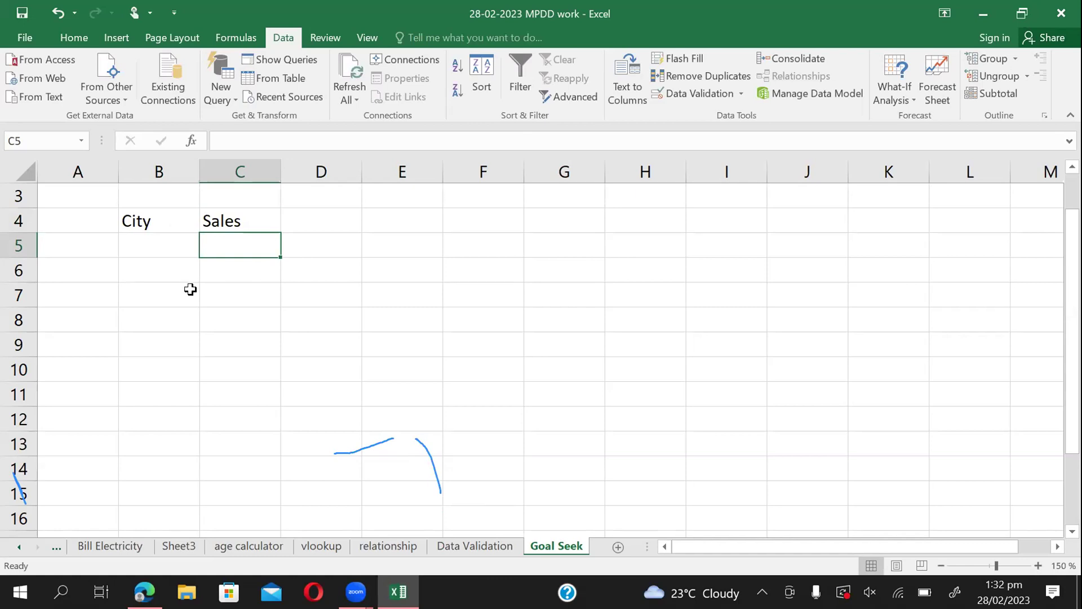
List Lahore, Murree, Multan, DG Khan and Sialkot in B5:B9, with Total in B10.
click(135, 253)
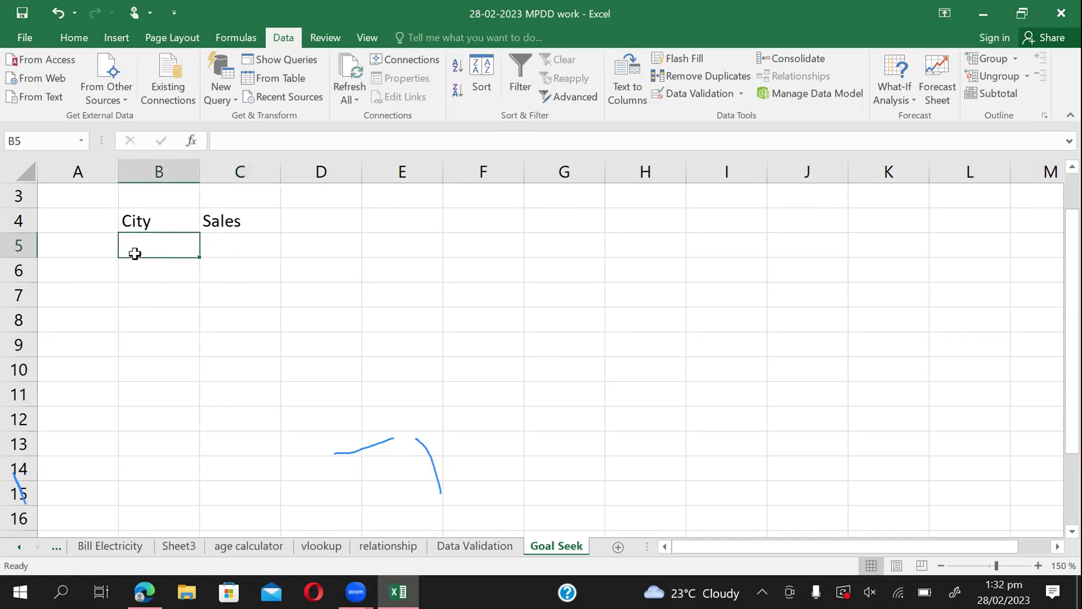
text(Lahore)
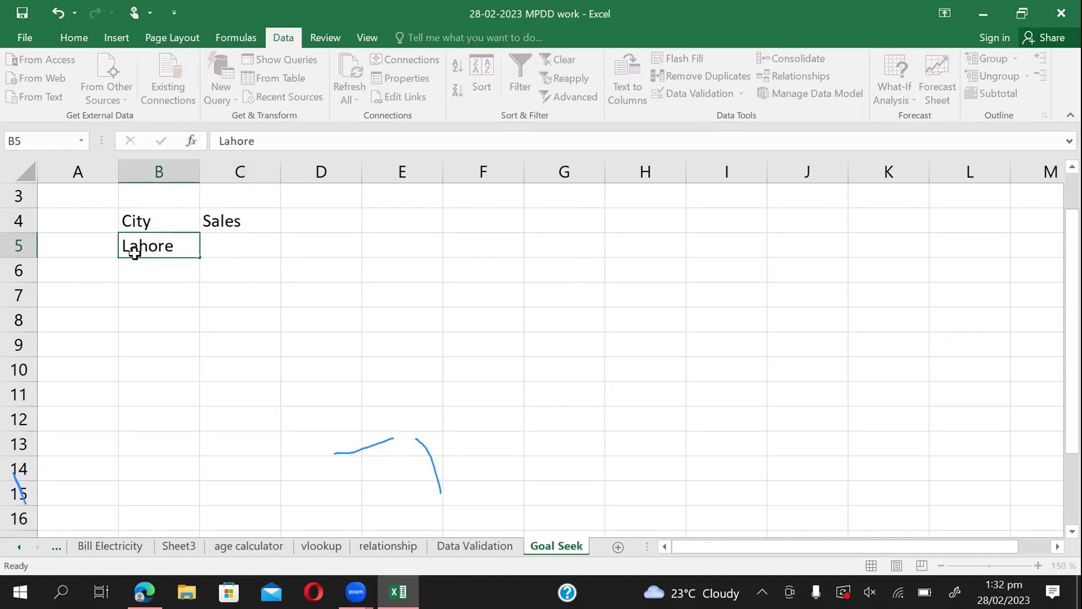
key(Return)
text(Murree)
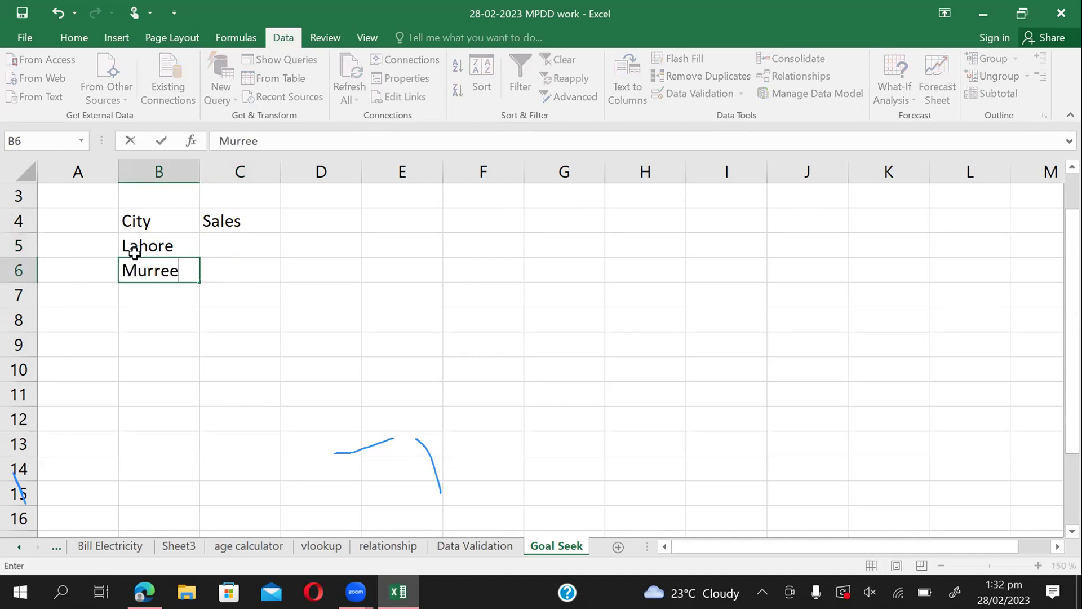
key(Return)
text(Multan)
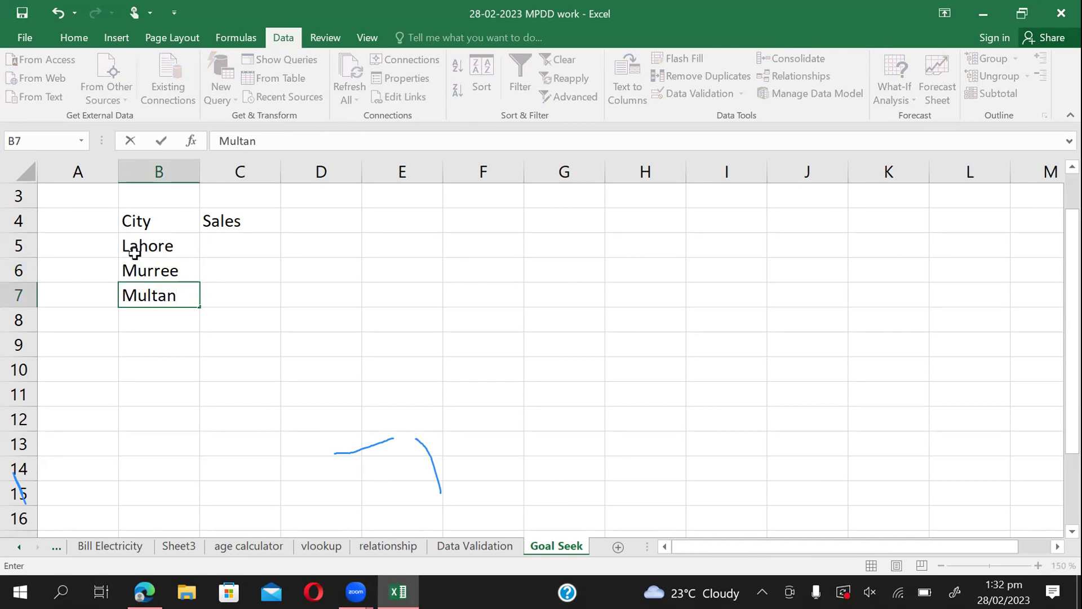
key(Return)
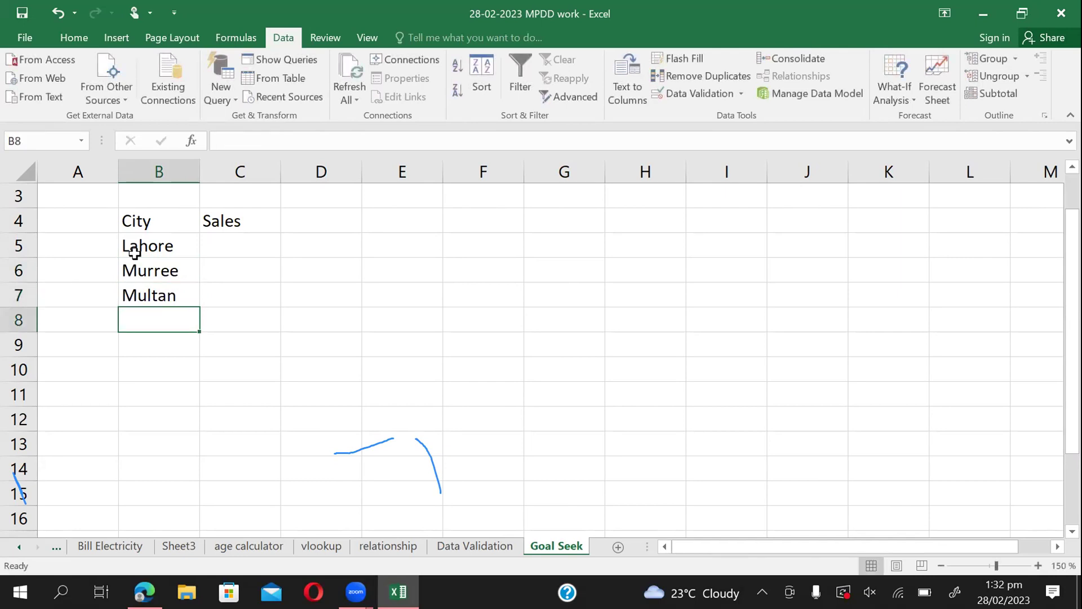
text(DG Khan)
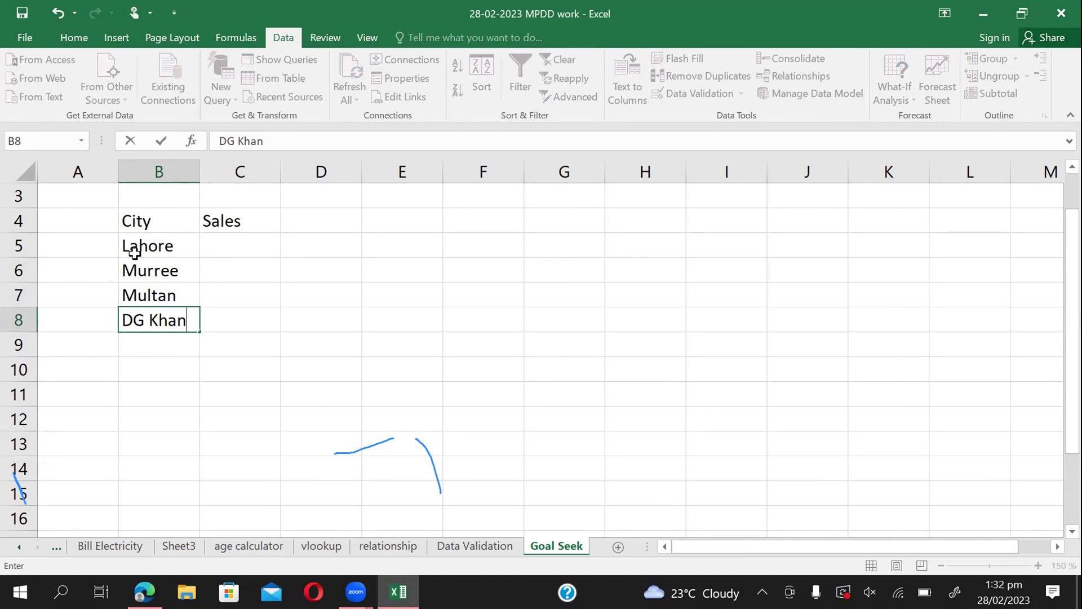
key(Return)
text(Sialko)
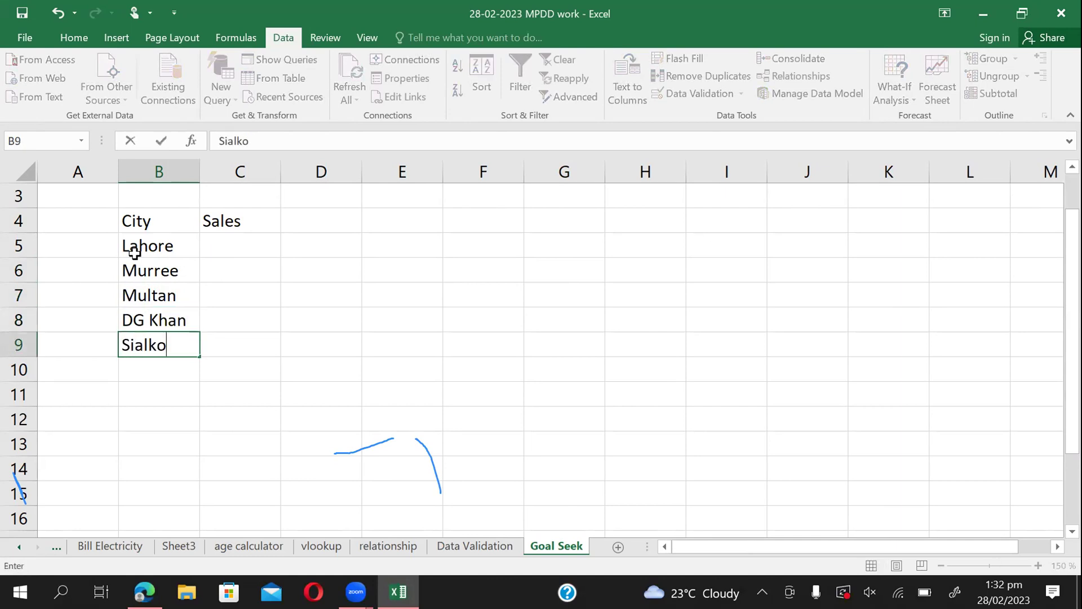
text(t)
key(Return)
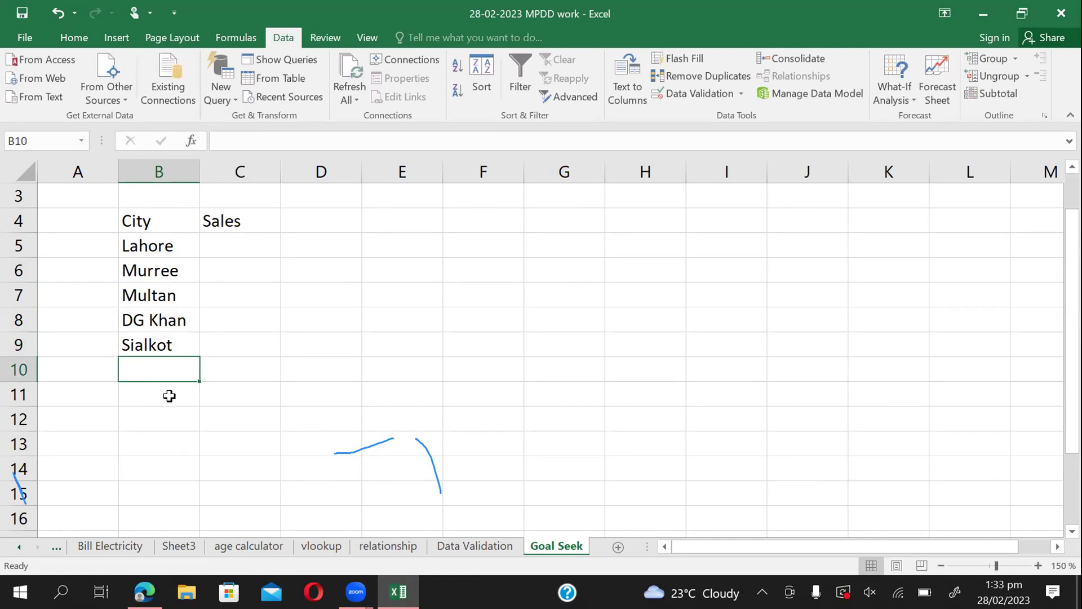
text(Total)
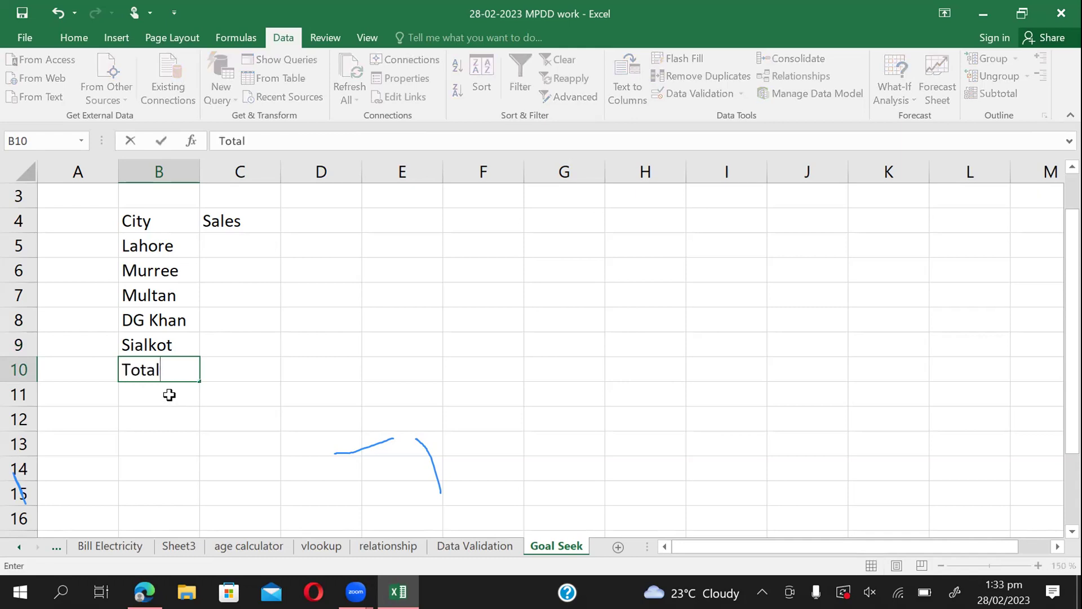
key(Tab)
Give B4:C10 centred alignment, all borders, bold text and font size 13.
drag(169, 220, 244, 367)
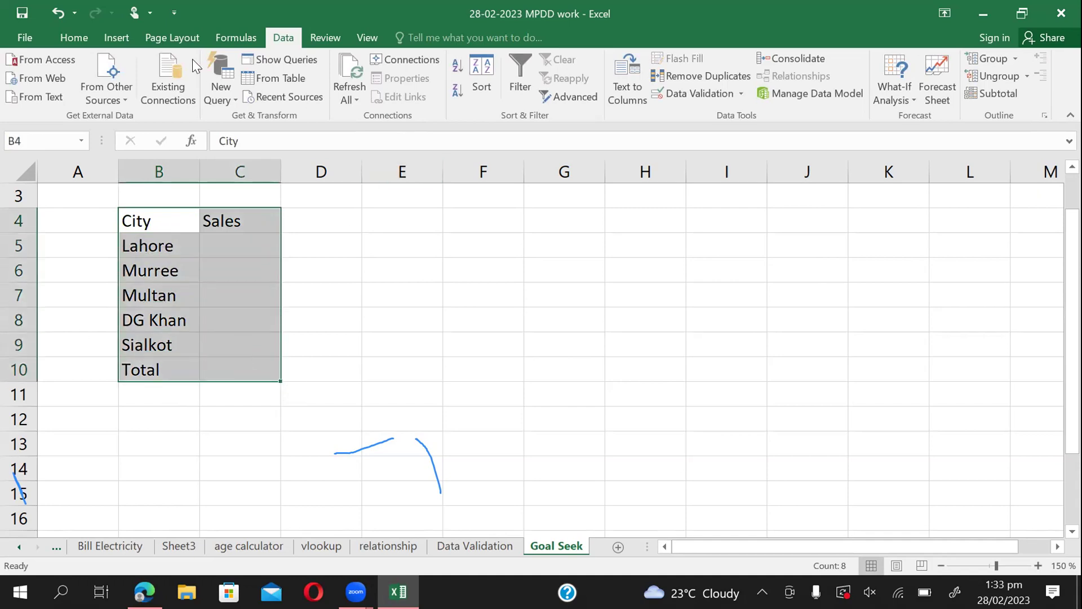
click(68, 36)
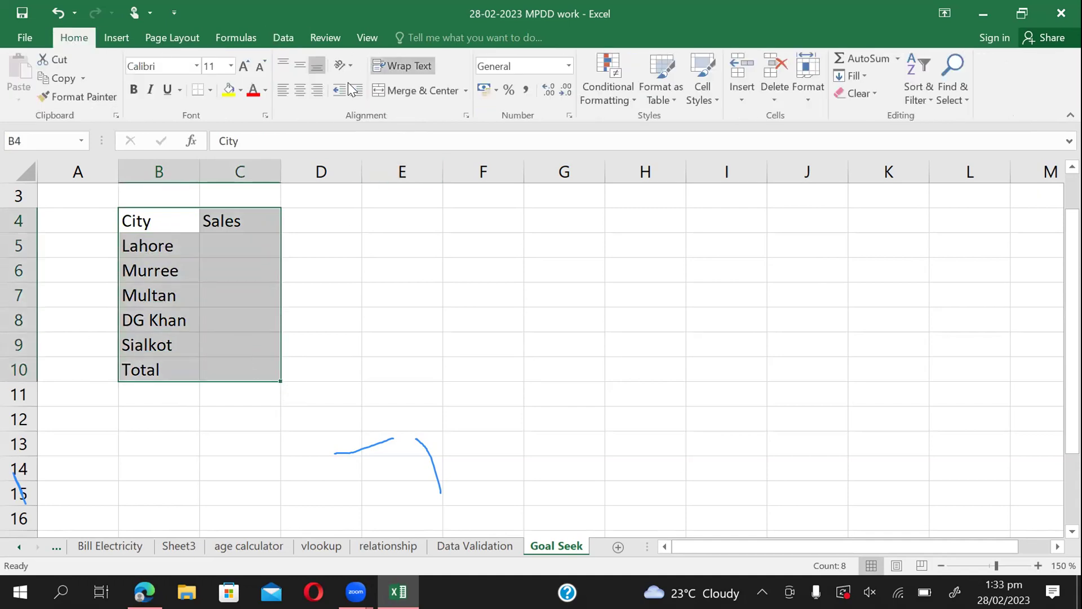
click(299, 91)
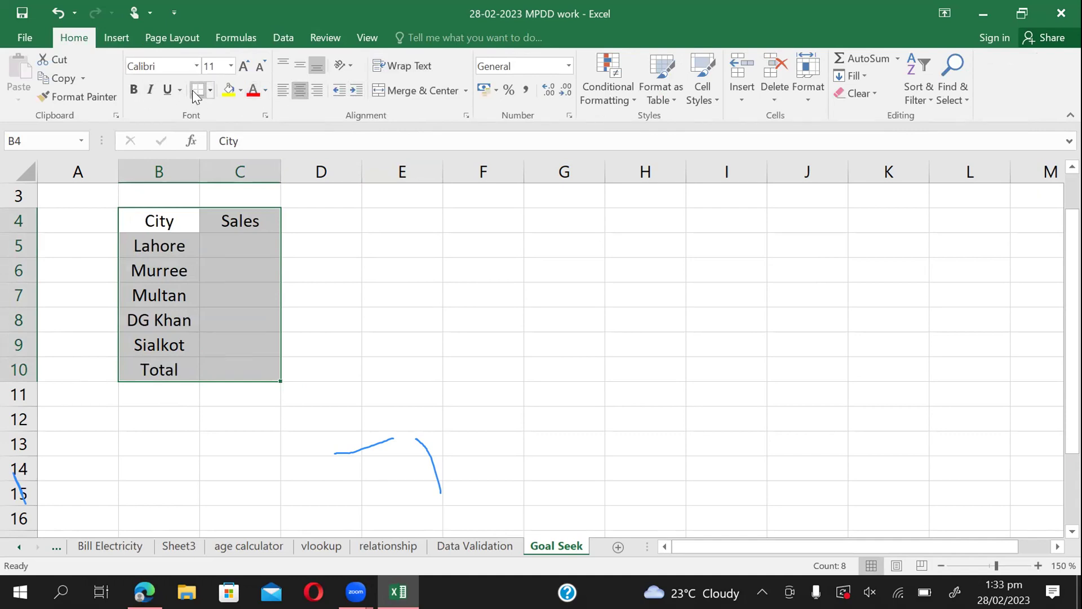
click(211, 91)
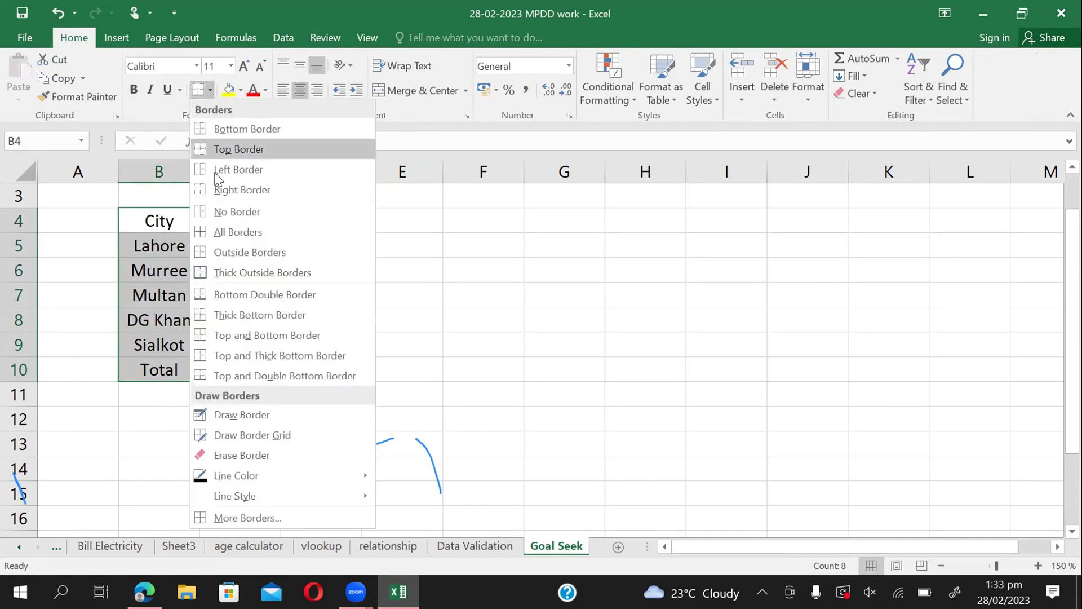
click(216, 231)
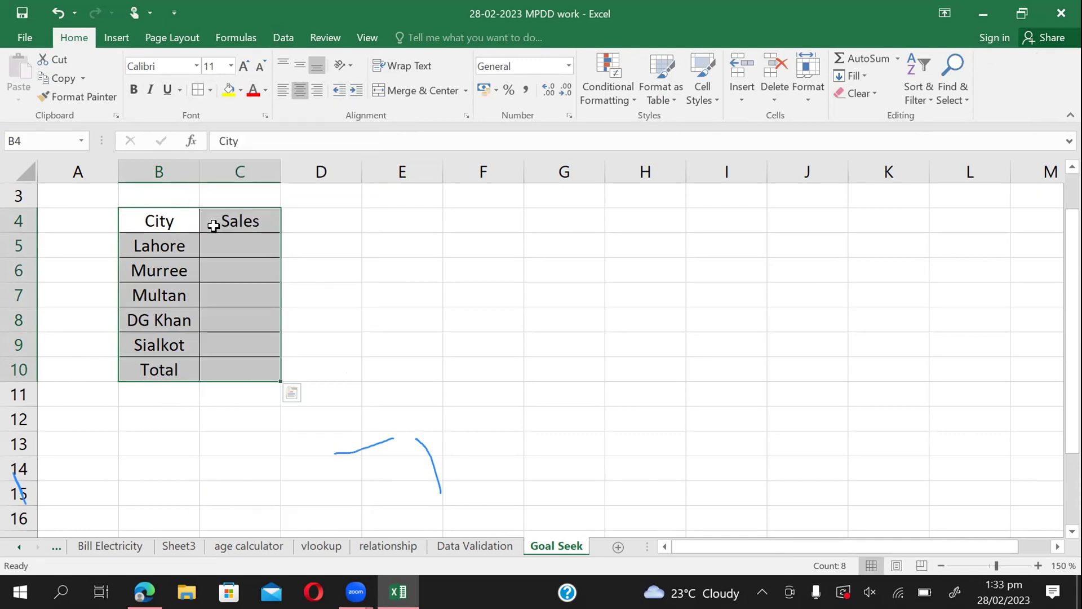
click(134, 89)
click(213, 67)
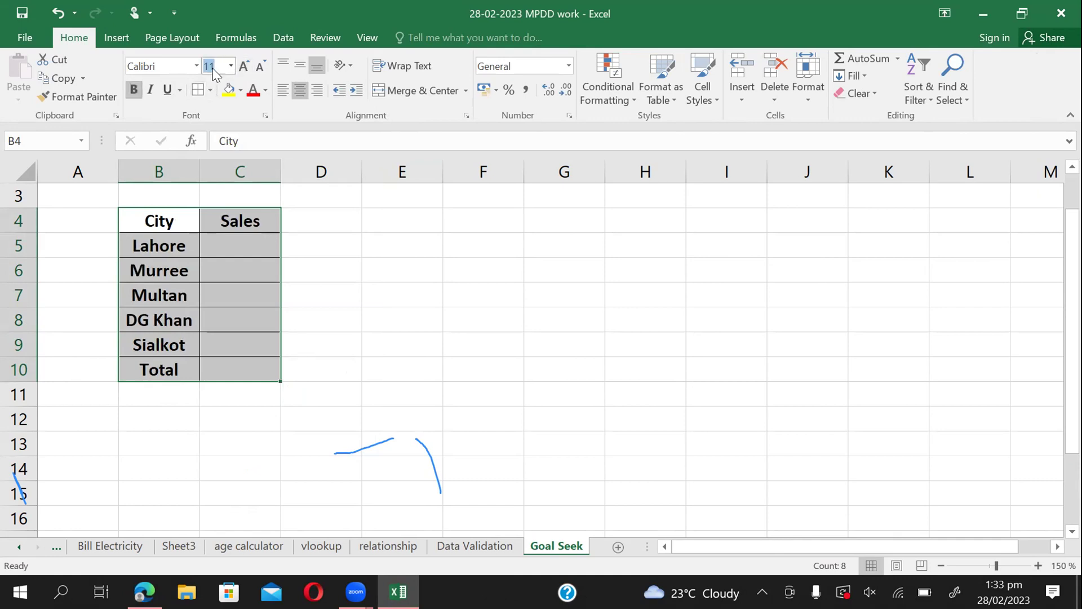
text(13)
key(Return)
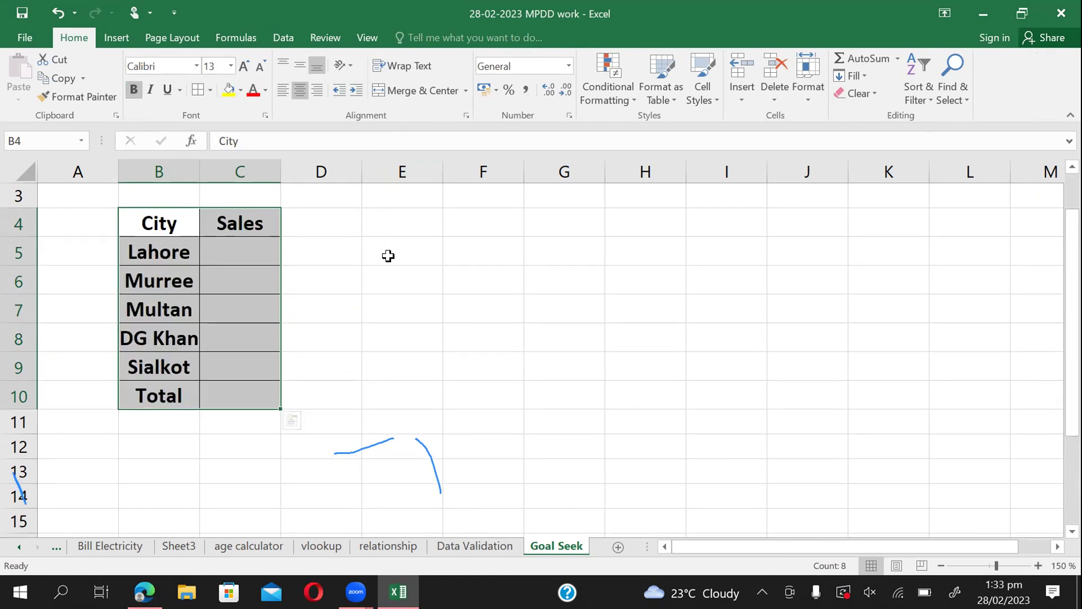
click(387, 254)
Enter sales of 1285, 2541 and 4563 for Lahore, Murree and Multan in C5:C7.
click(258, 262)
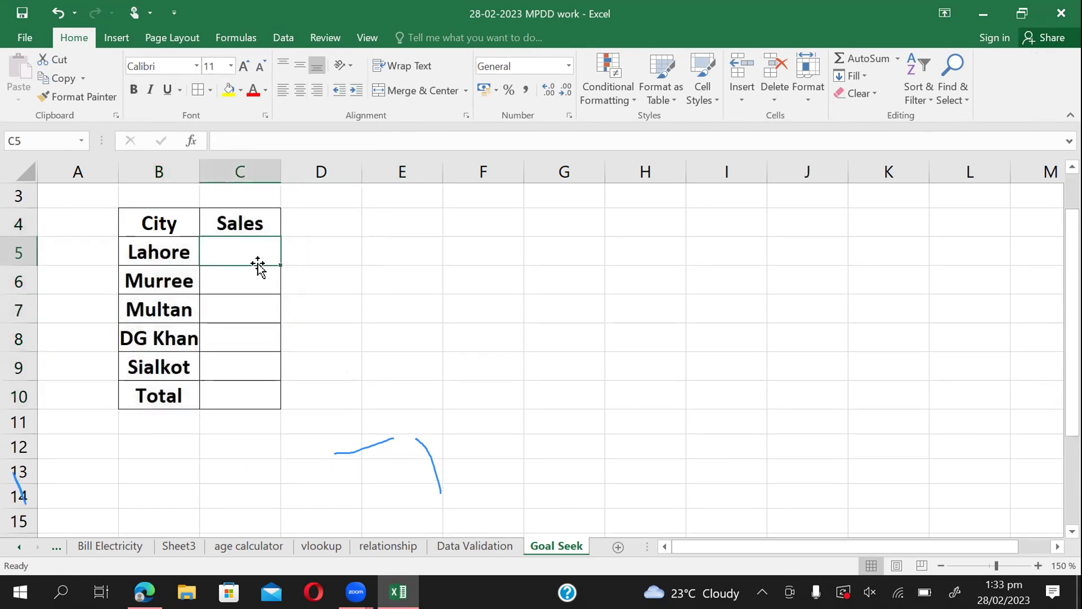
text(1285)
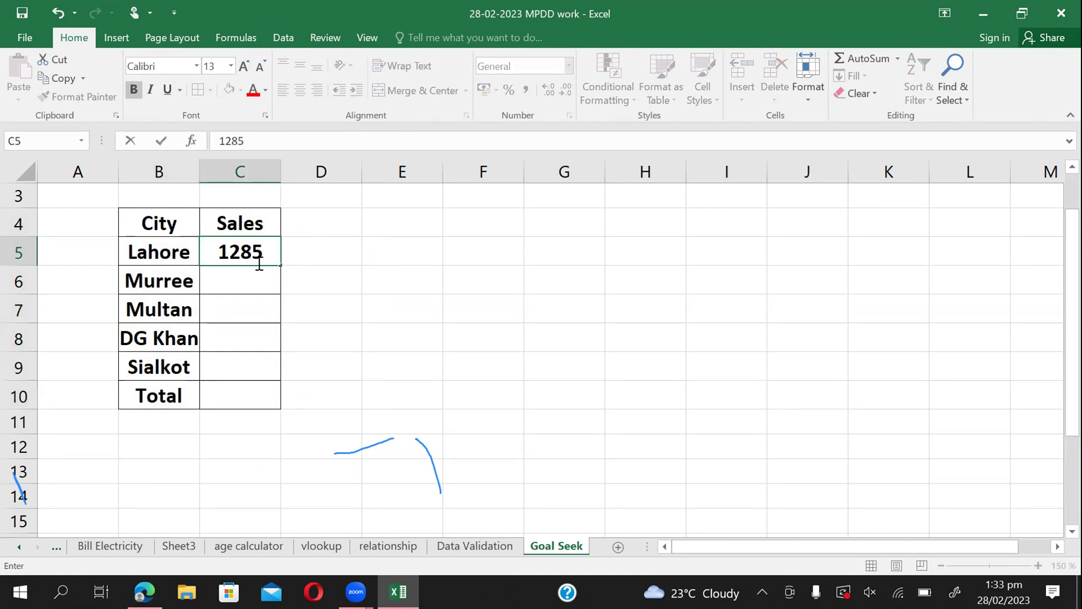
key(Return)
text(24)
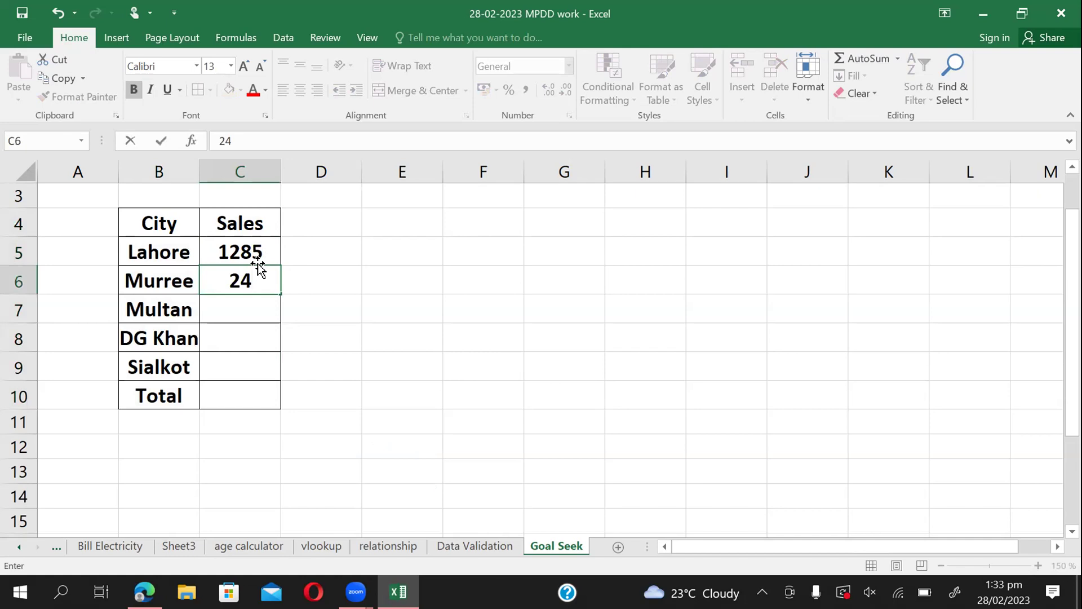
key(BackSpace)
text(541)
key(Return)
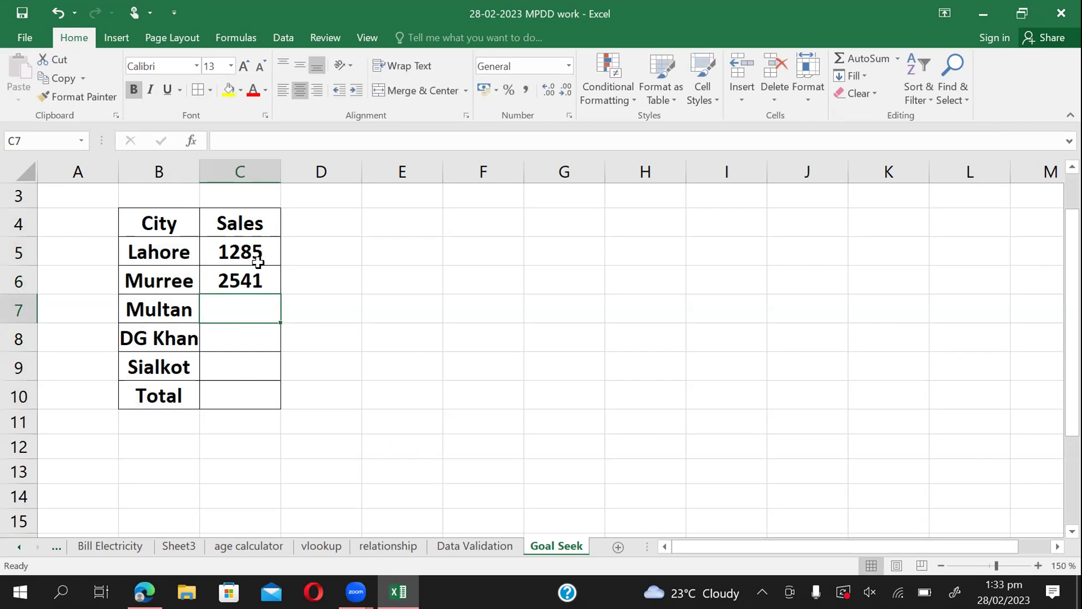
text(4563)
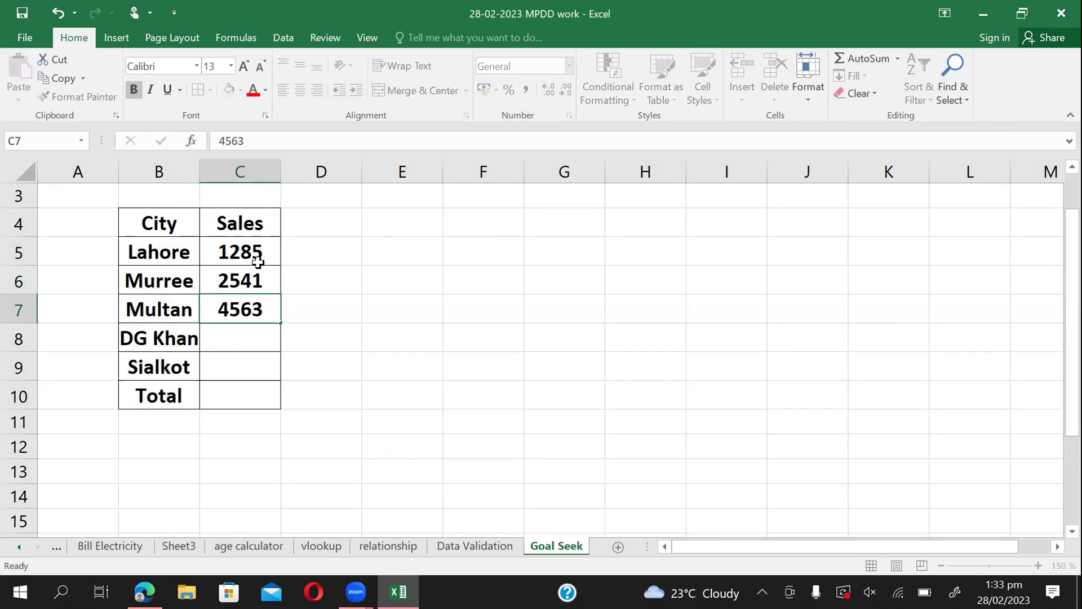
key(Return)
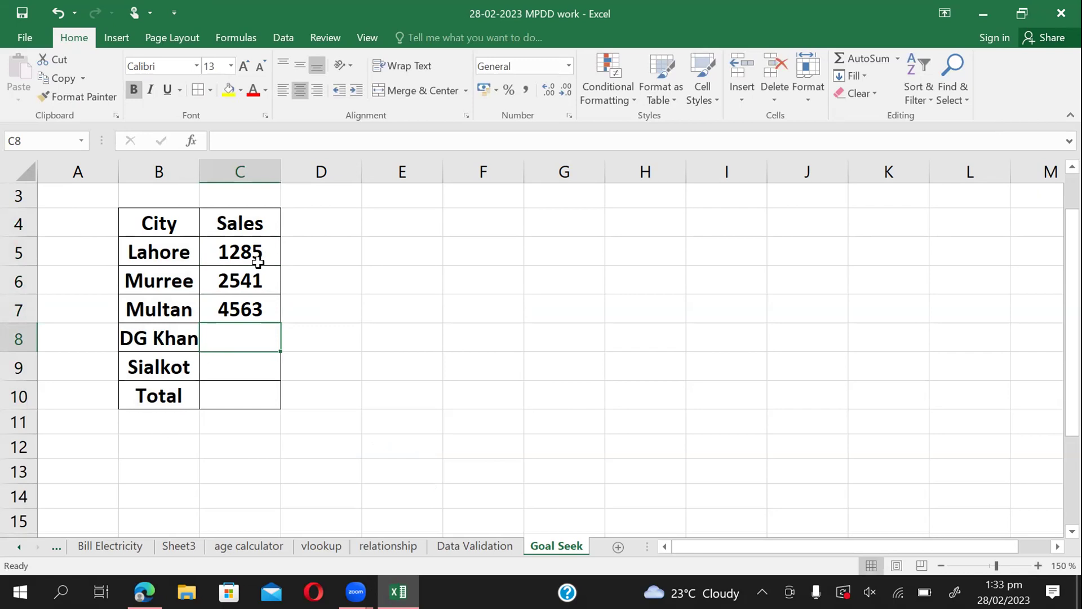
Leave DG Khan's C8 blank, enter 1420 for Sialkot, and move to Total cell C10.
key(Return)
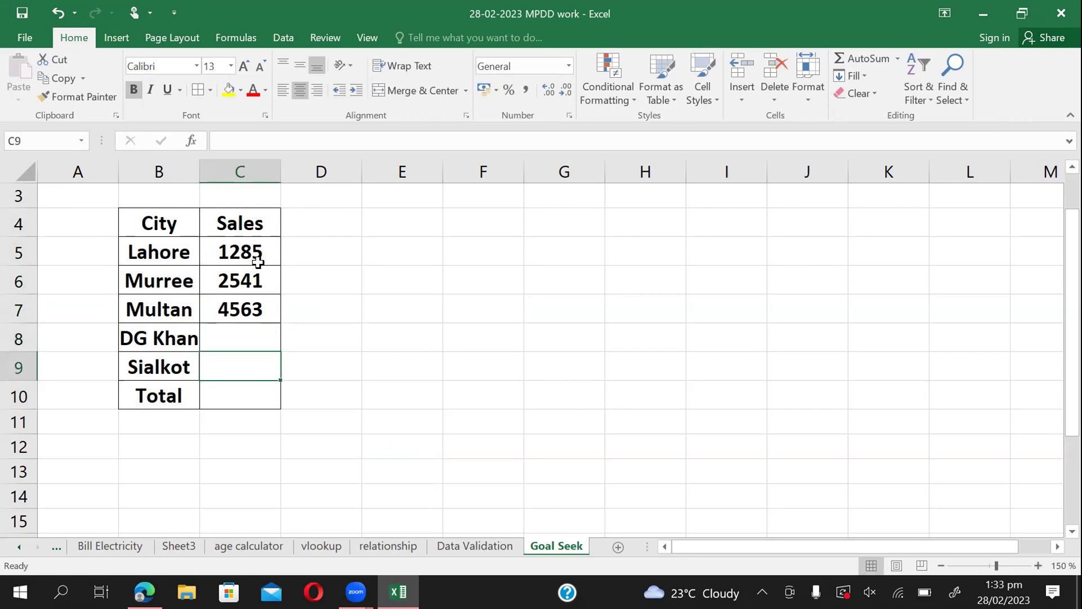
text(1420)
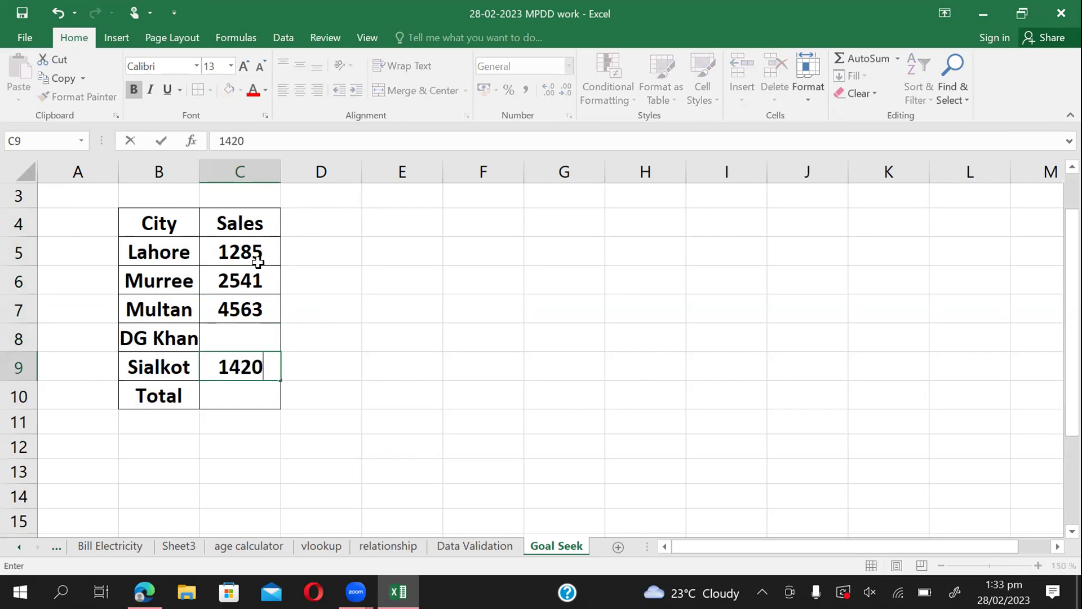
key(Return)
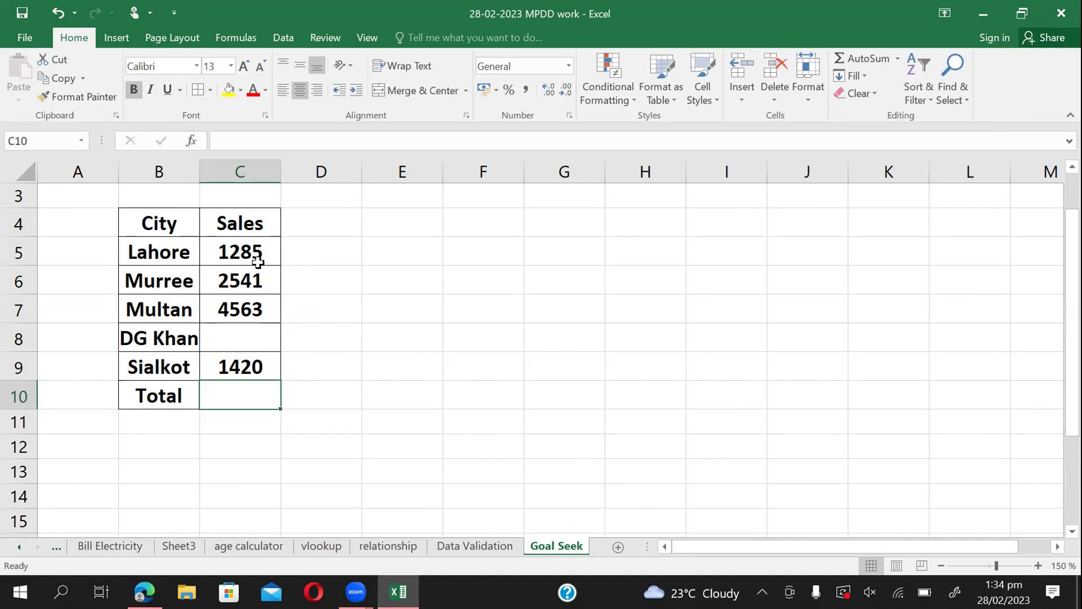
click(219, 358)
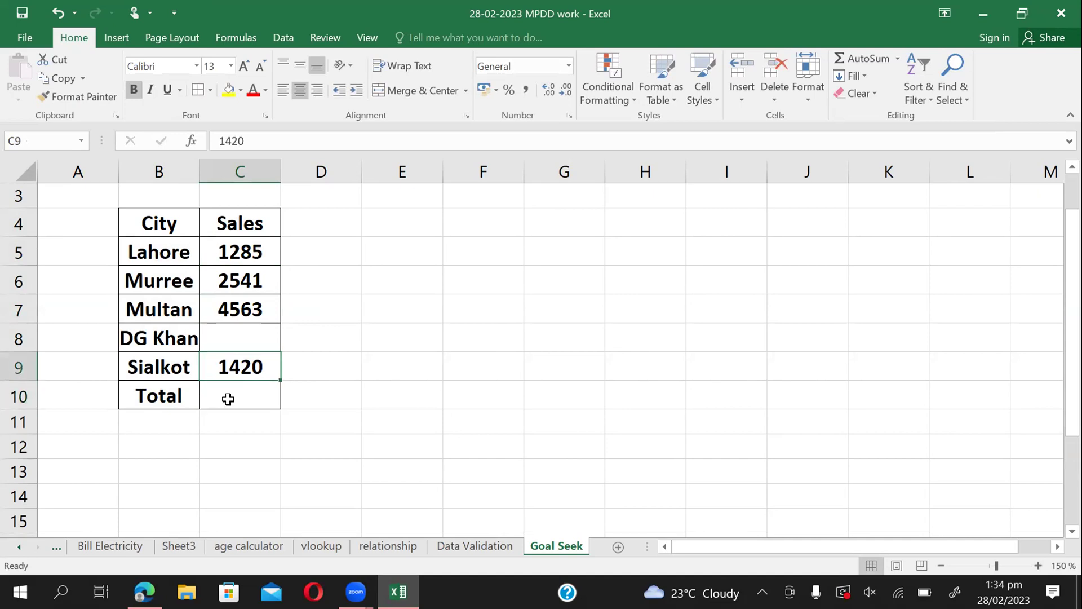
click(228, 399)
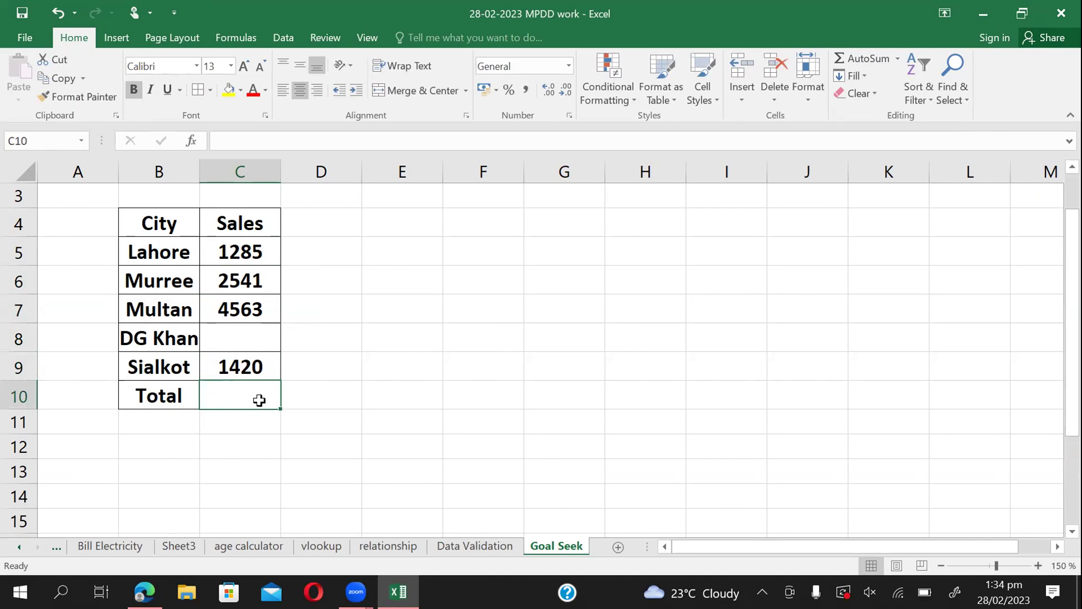
Label B13 'Target' and AutoSum the sales into the Total cell C10.
click(166, 464)
text(Target)
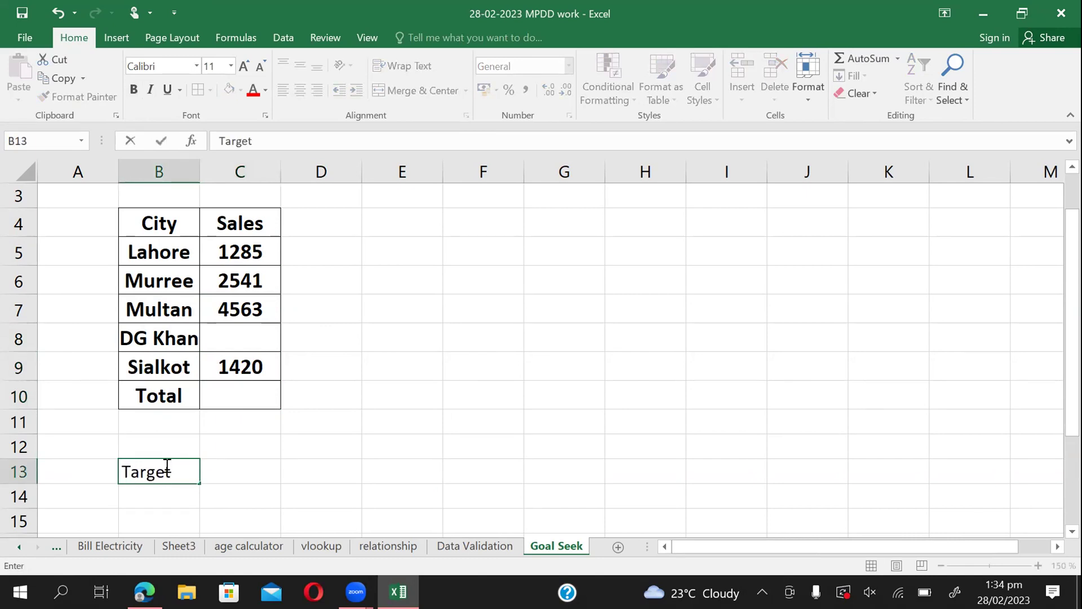
key(Tab)
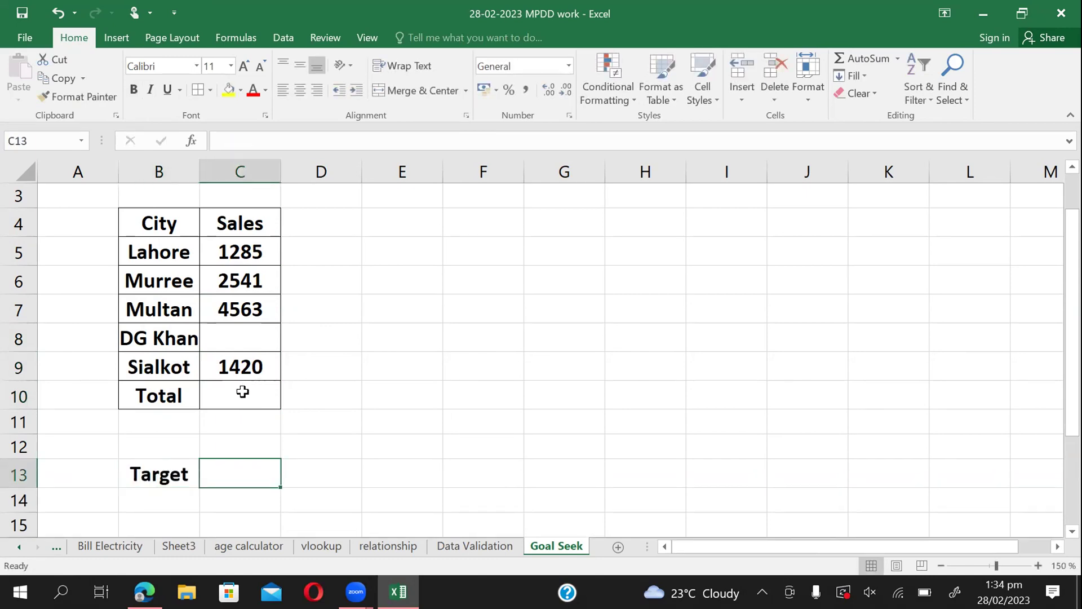
drag(239, 391, 256, 242)
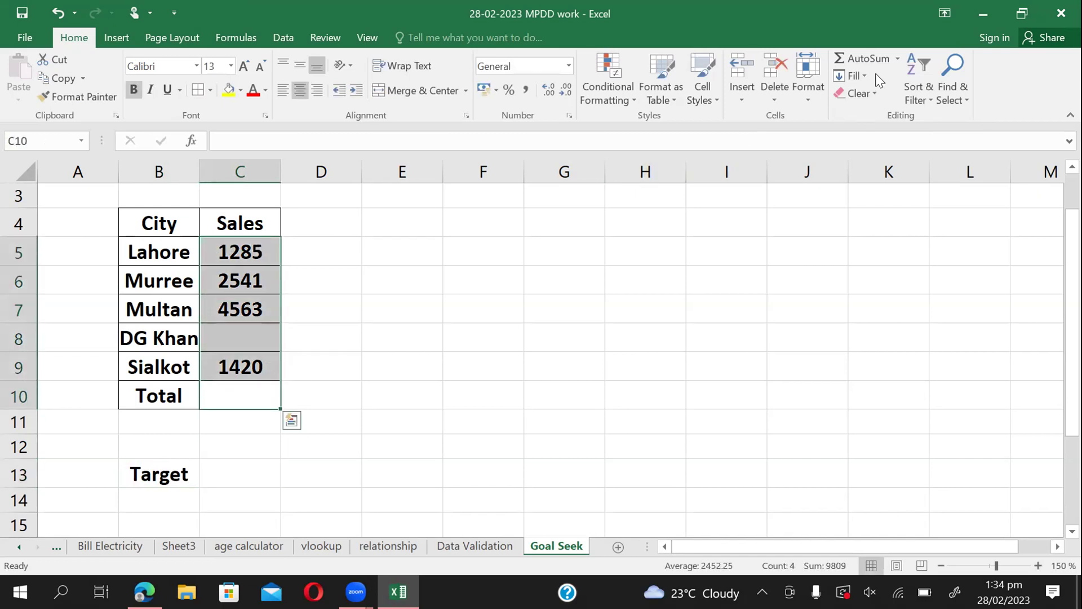
click(867, 57)
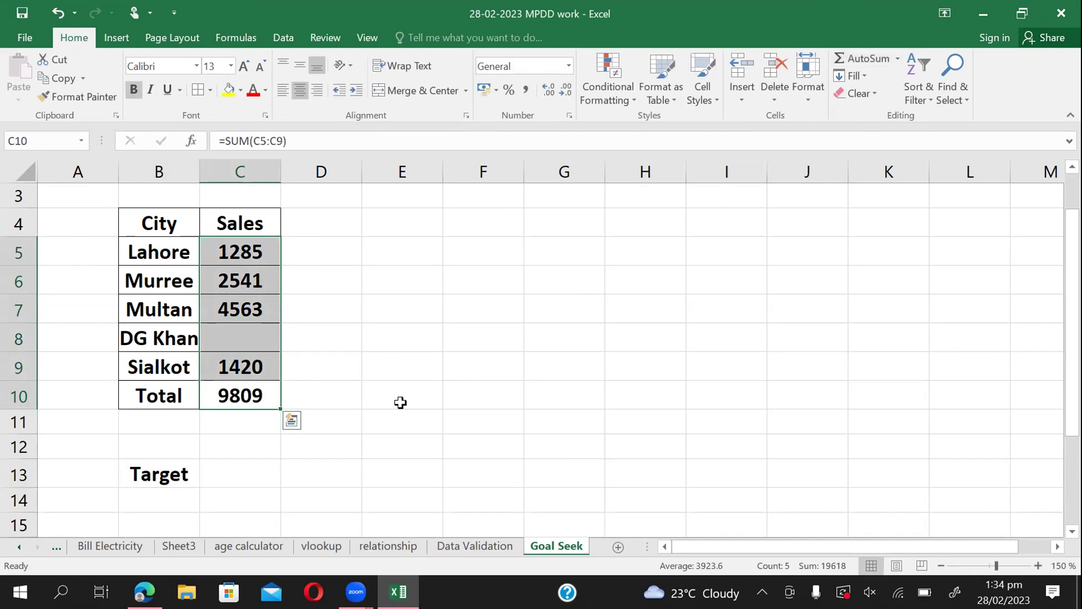
Enter the target value 1145 in C13.
click(219, 468)
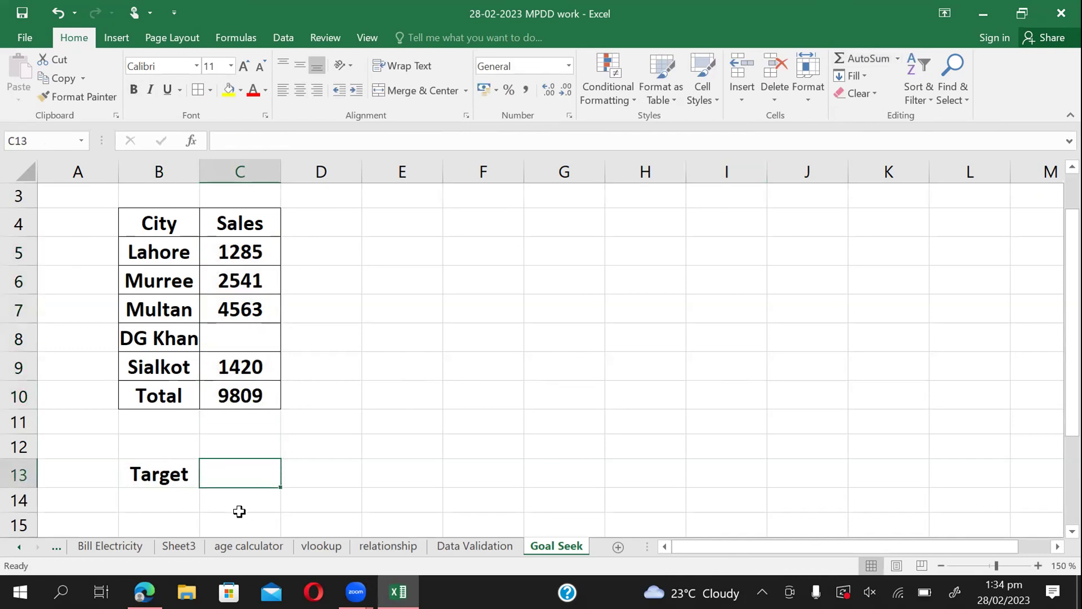
text(1145)
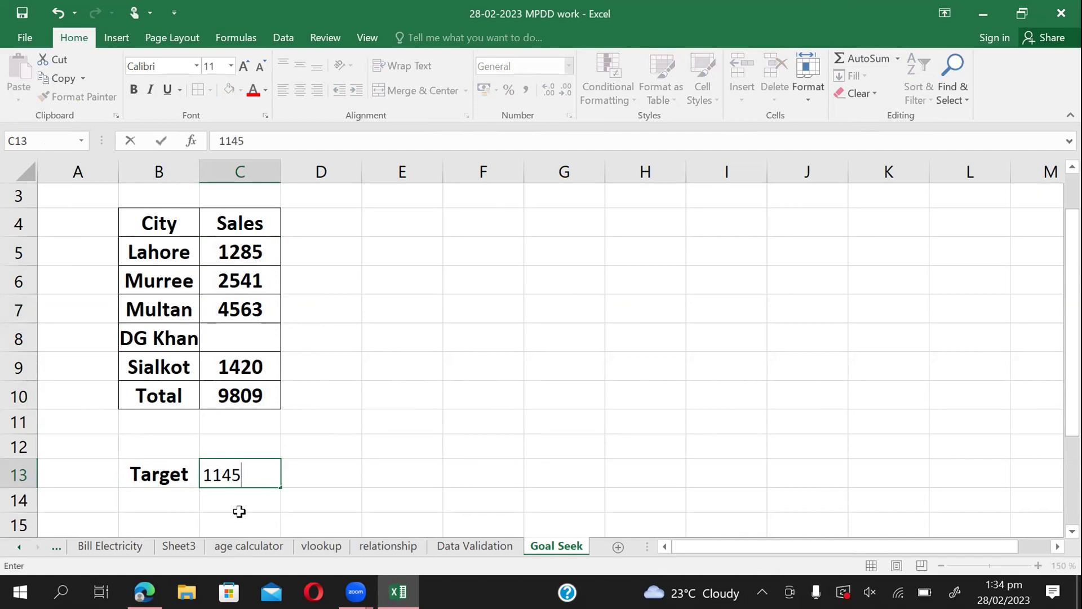
key(Return)
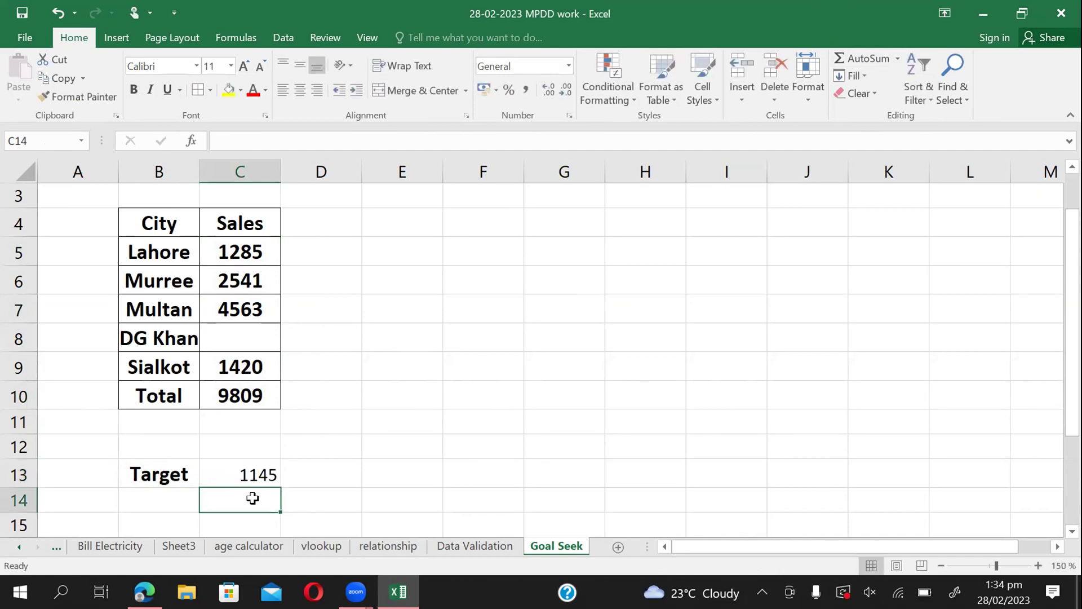
click(262, 478)
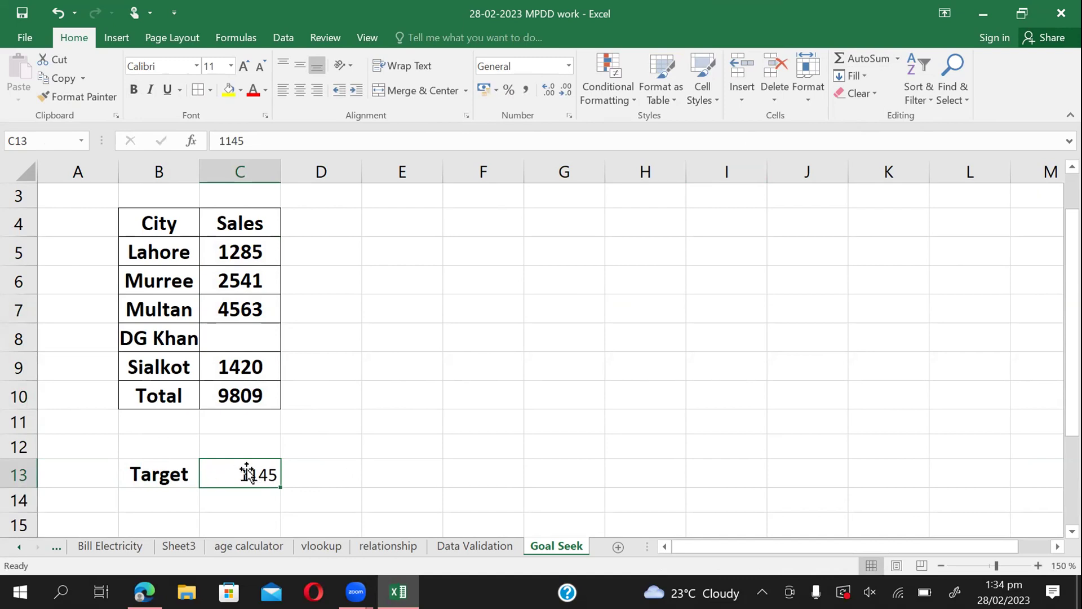
Select DG Khan's empty cell C8 and open the Data tab's What-If Analysis menu.
click(234, 338)
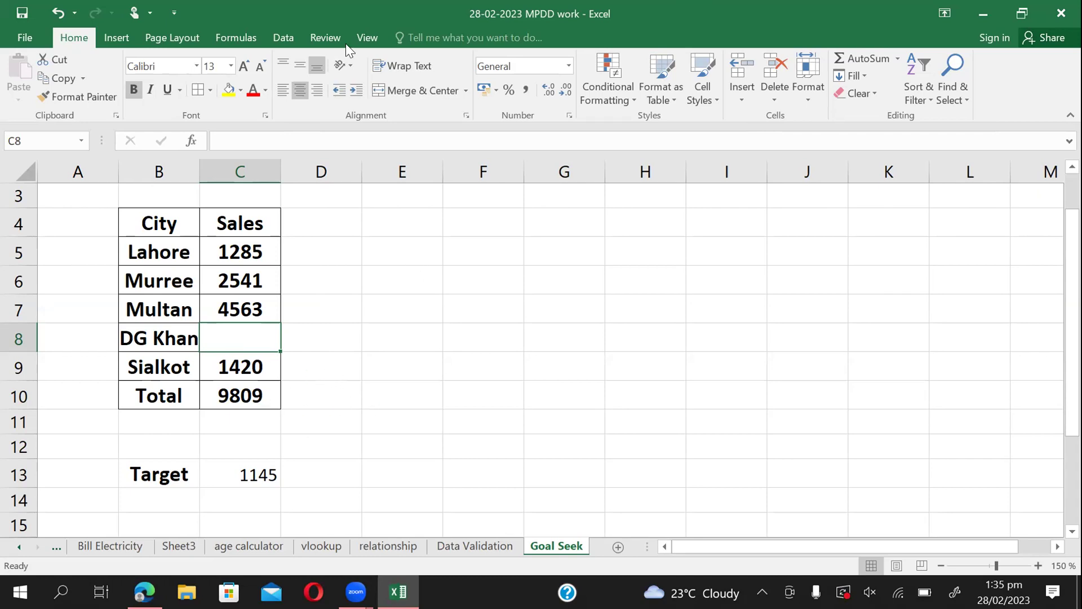
click(272, 35)
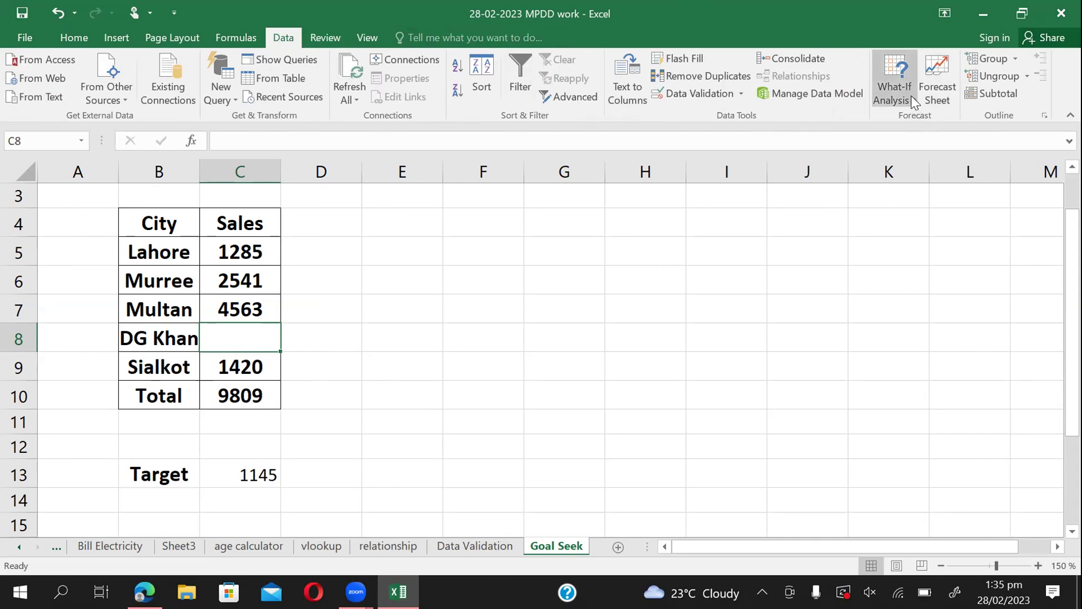
click(912, 97)
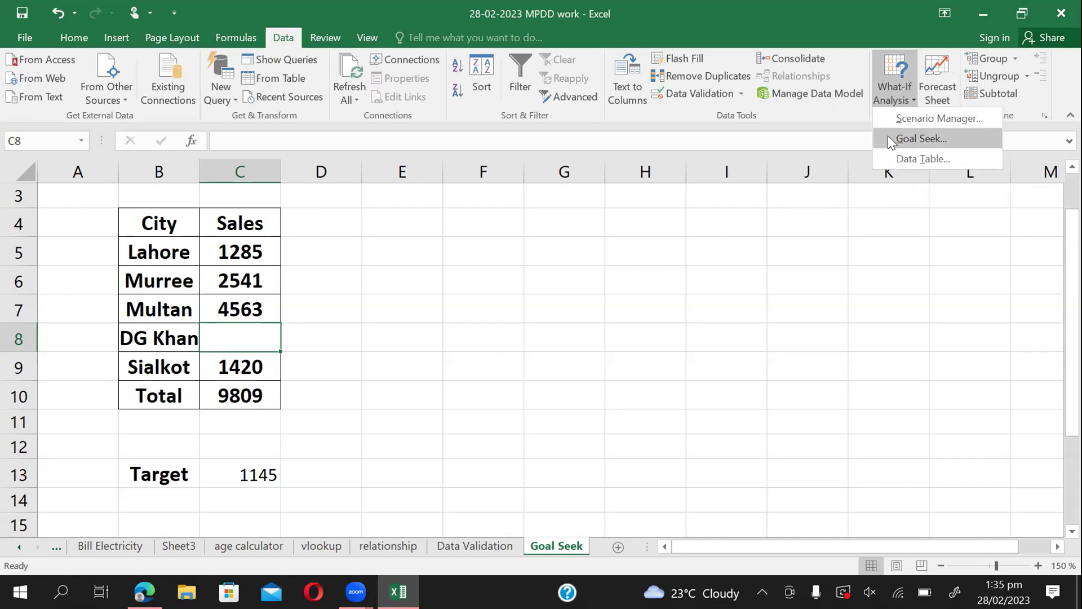
Start Goal Seek and pick C8 as the set cell.
click(889, 140)
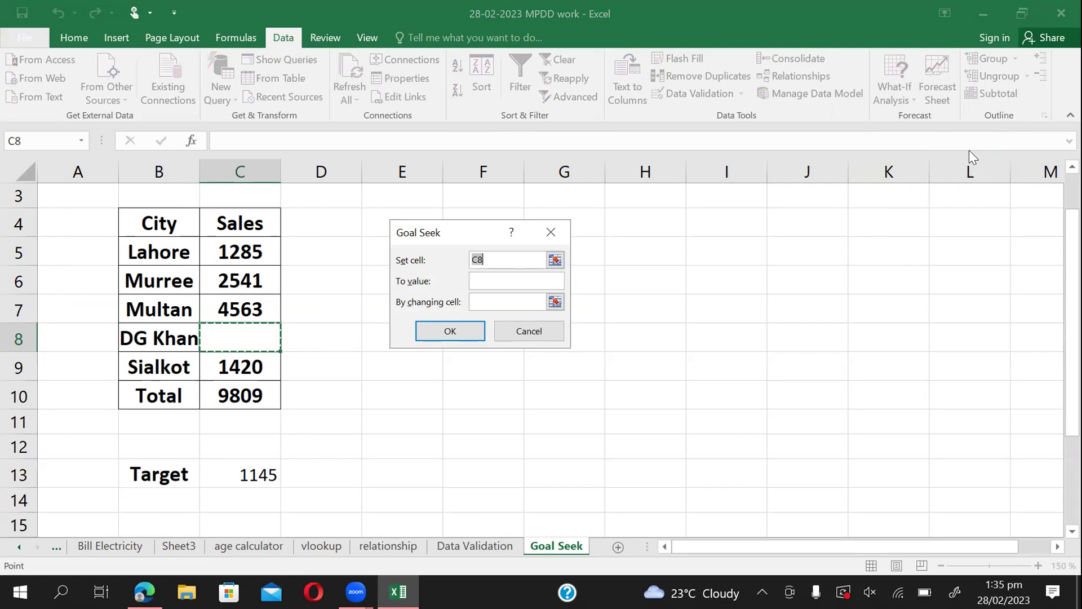
click(554, 260)
click(239, 333)
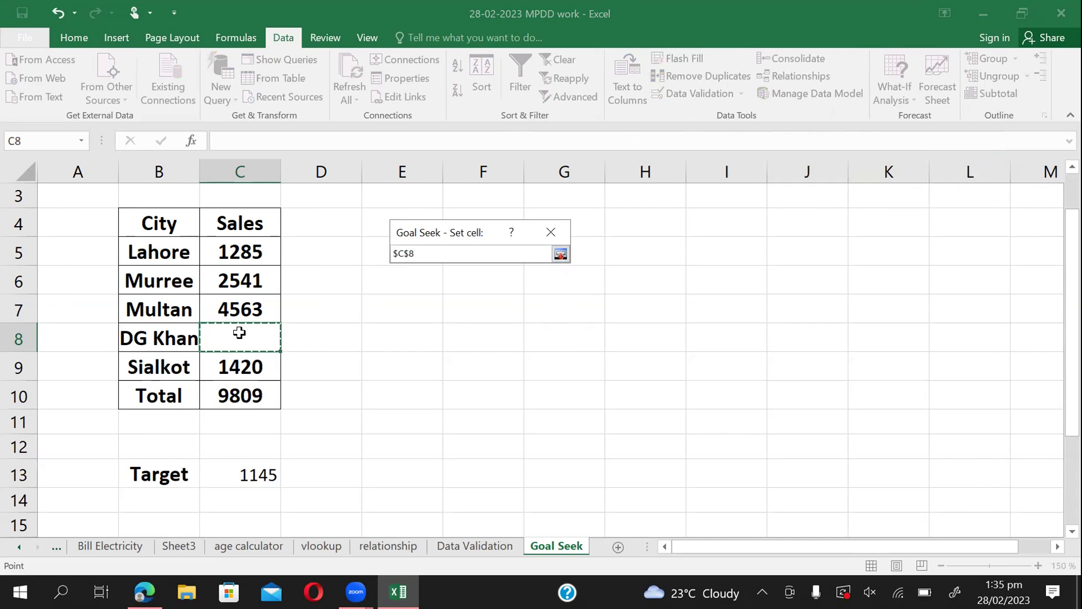
click(558, 255)
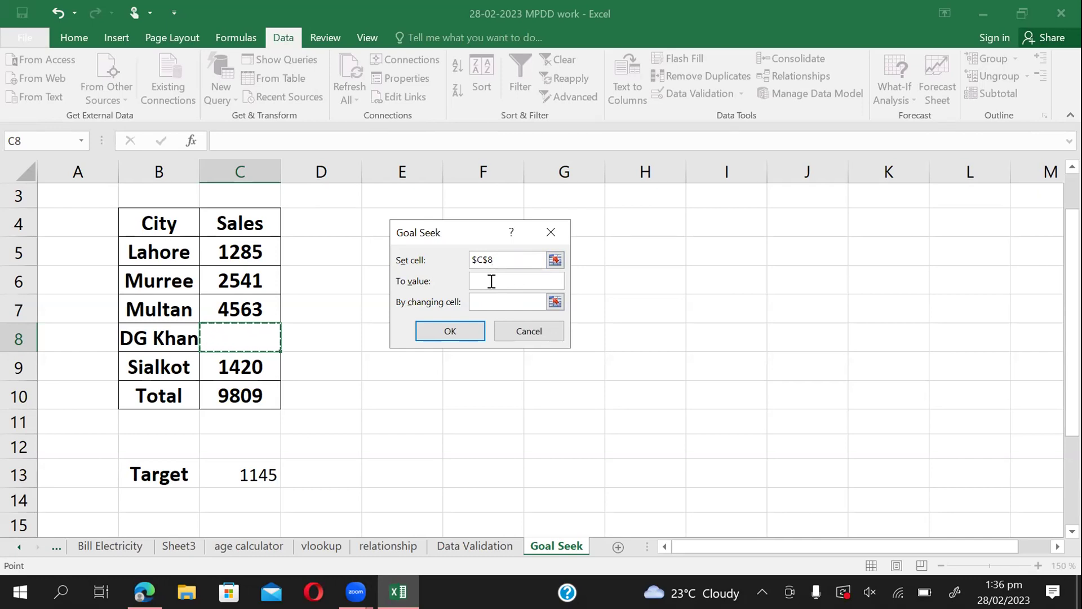
click(491, 282)
Set Goal Seek's set cell to C8 and its target value to 1145.
click(555, 260)
click(227, 337)
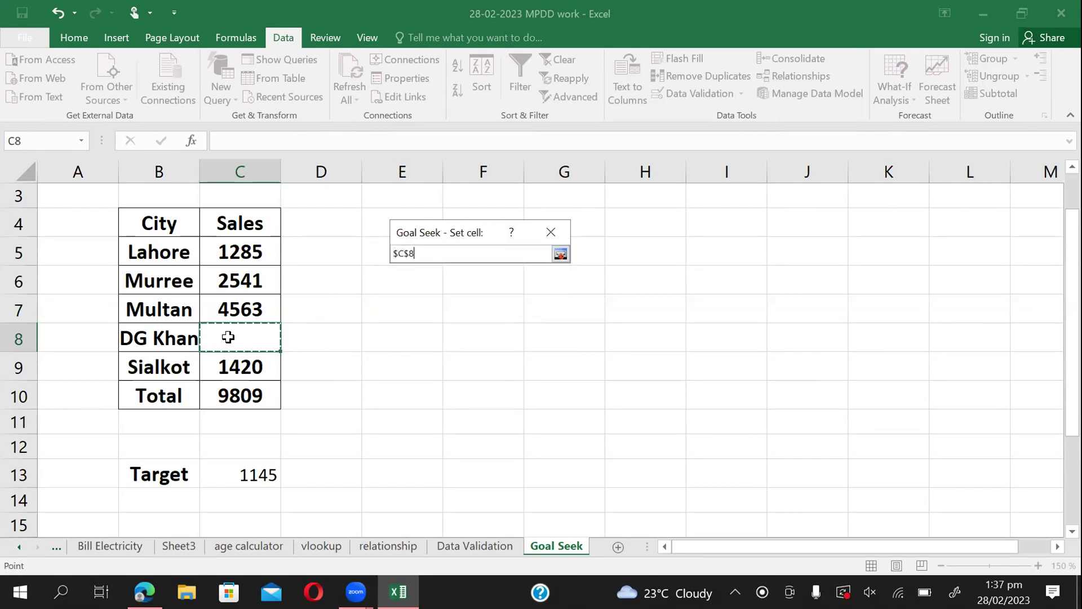
click(560, 254)
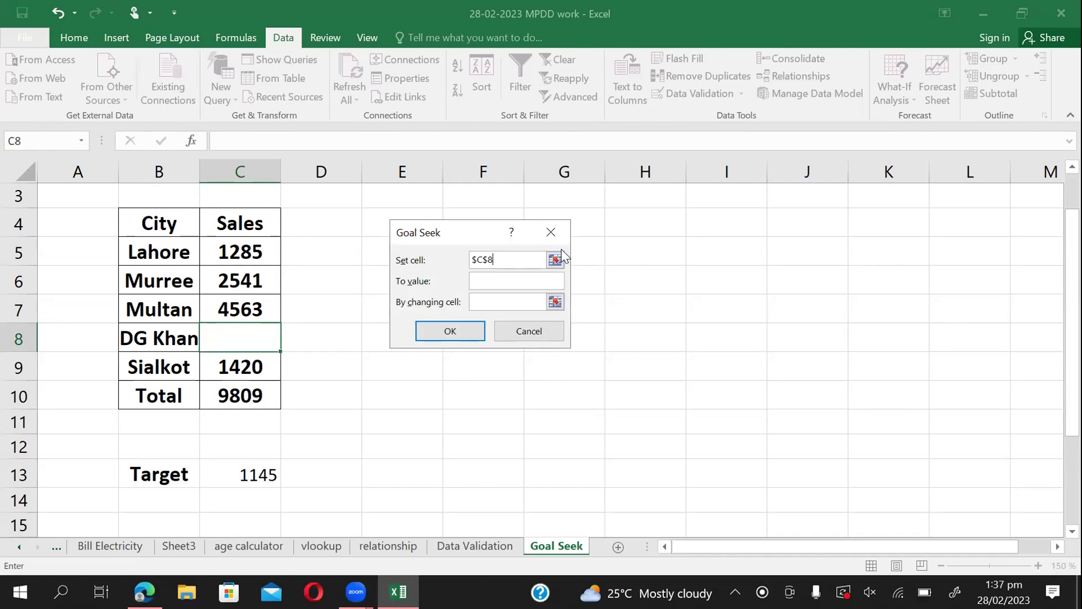
click(489, 277)
text(1145)
Choose C10 as the changing cell, run it, and close Goal Seek after the formula error.
click(555, 301)
click(241, 392)
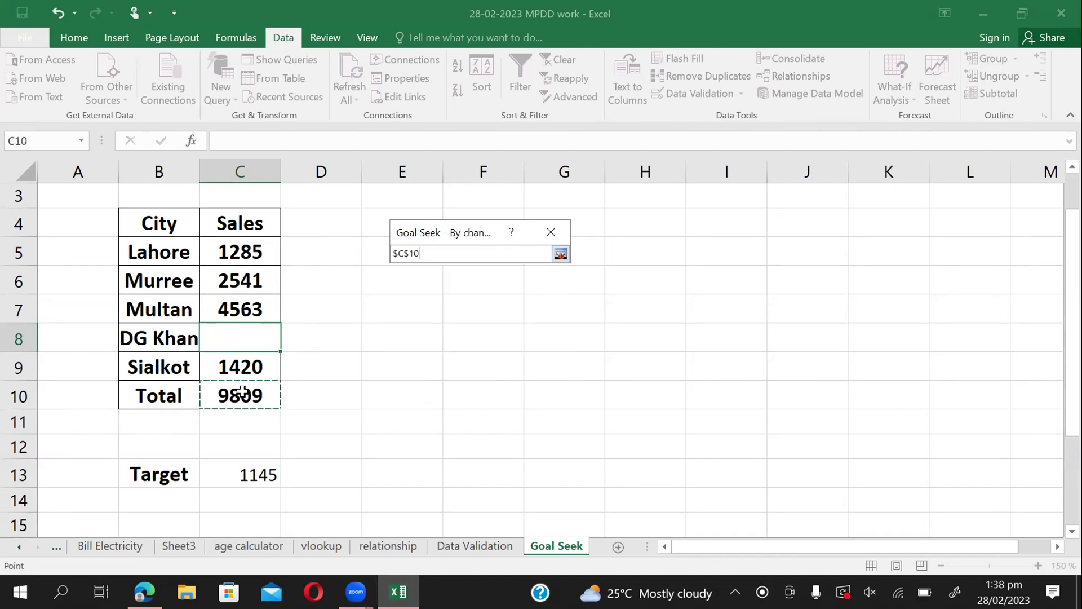
click(561, 254)
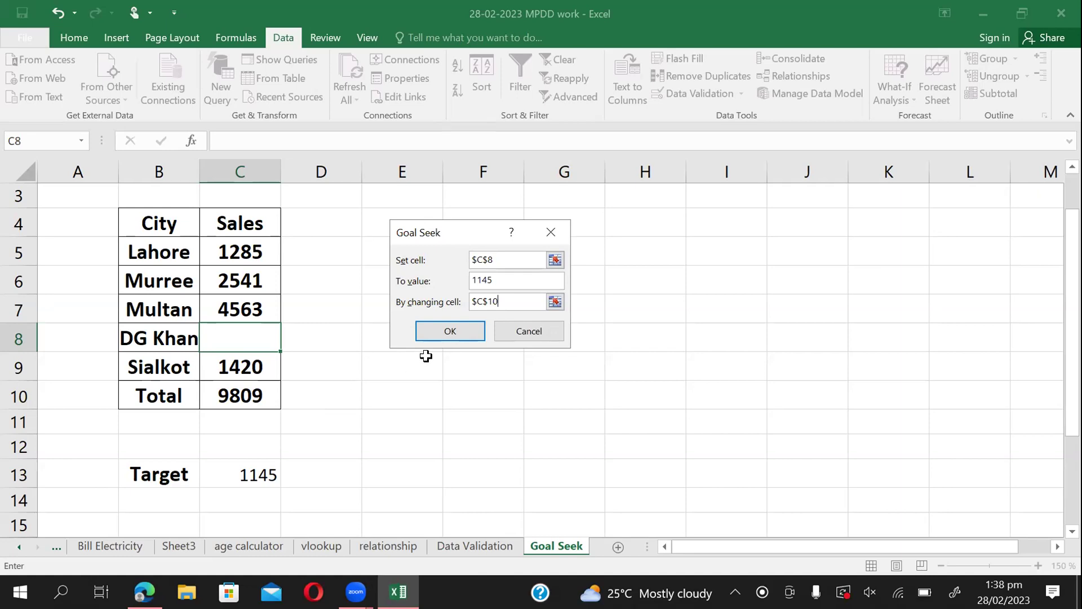
click(462, 330)
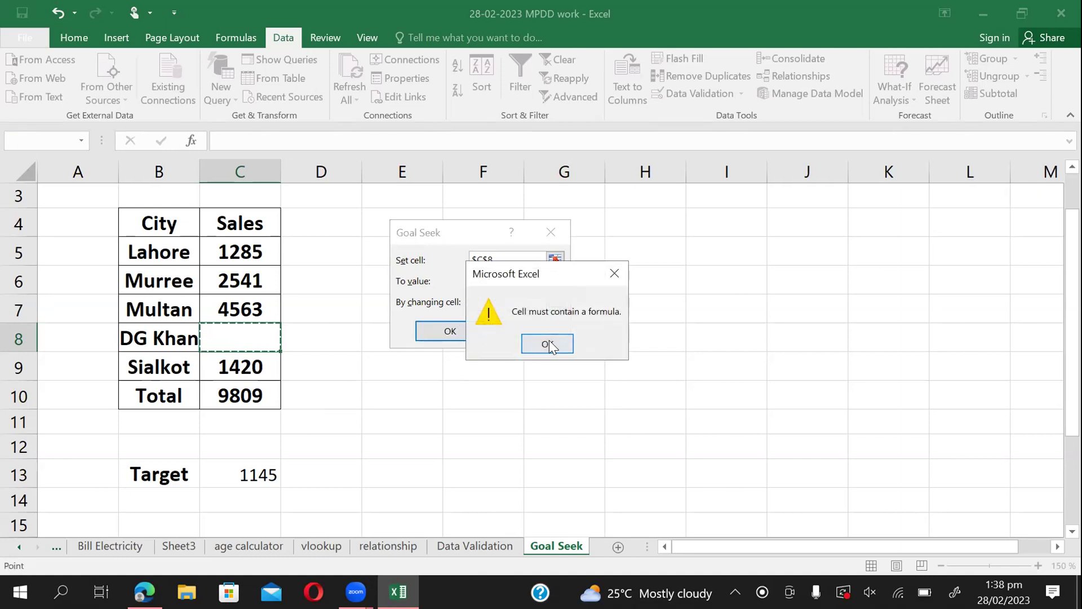
click(550, 342)
click(550, 339)
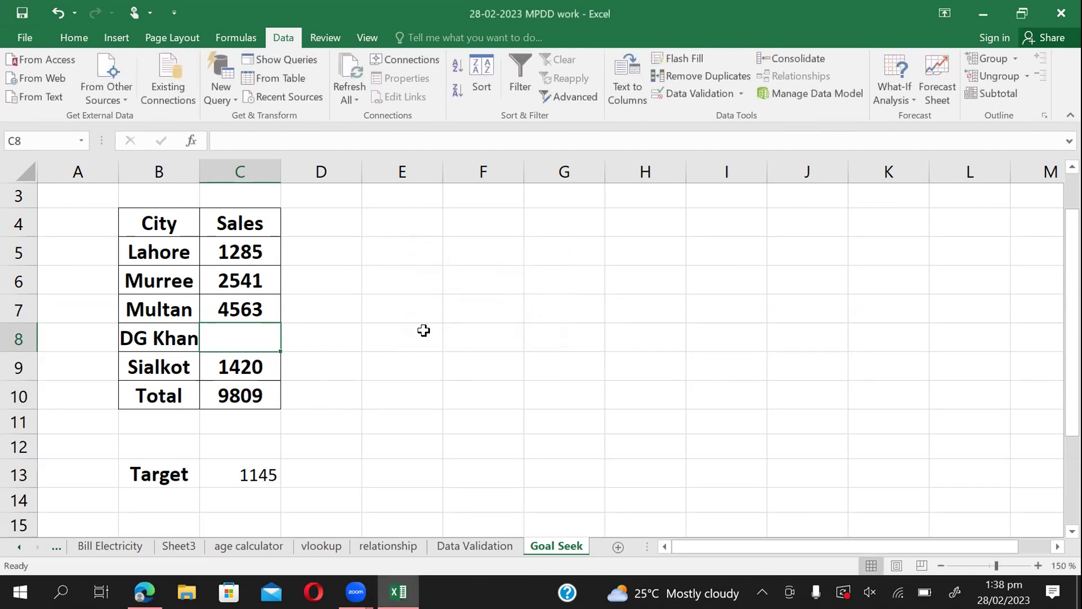
Reopen Goal Seek and choose the Total cell C10 as the set cell.
click(562, 342)
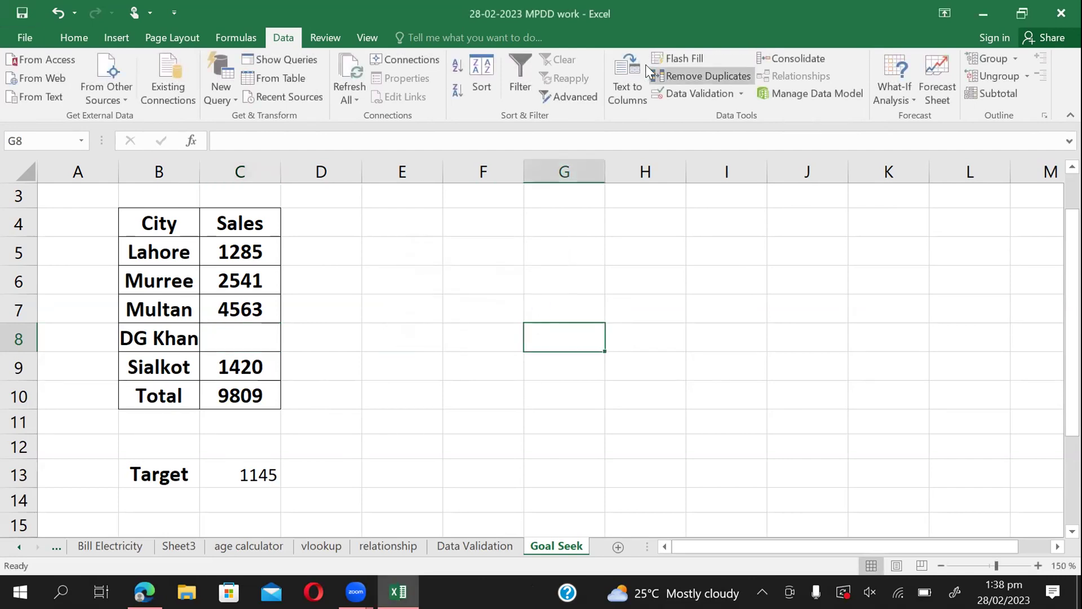
click(898, 100)
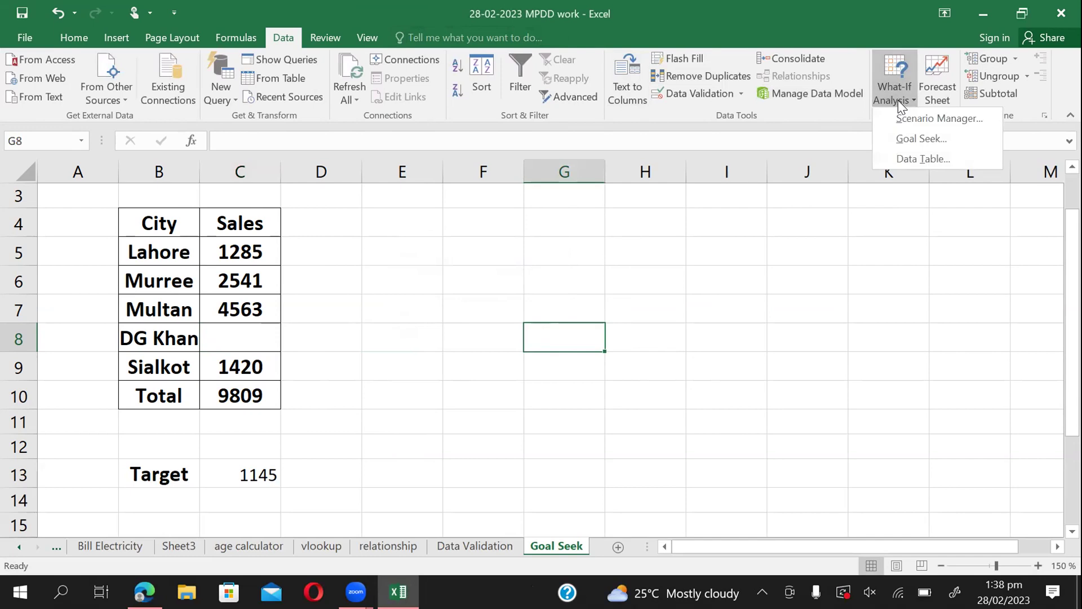
click(907, 134)
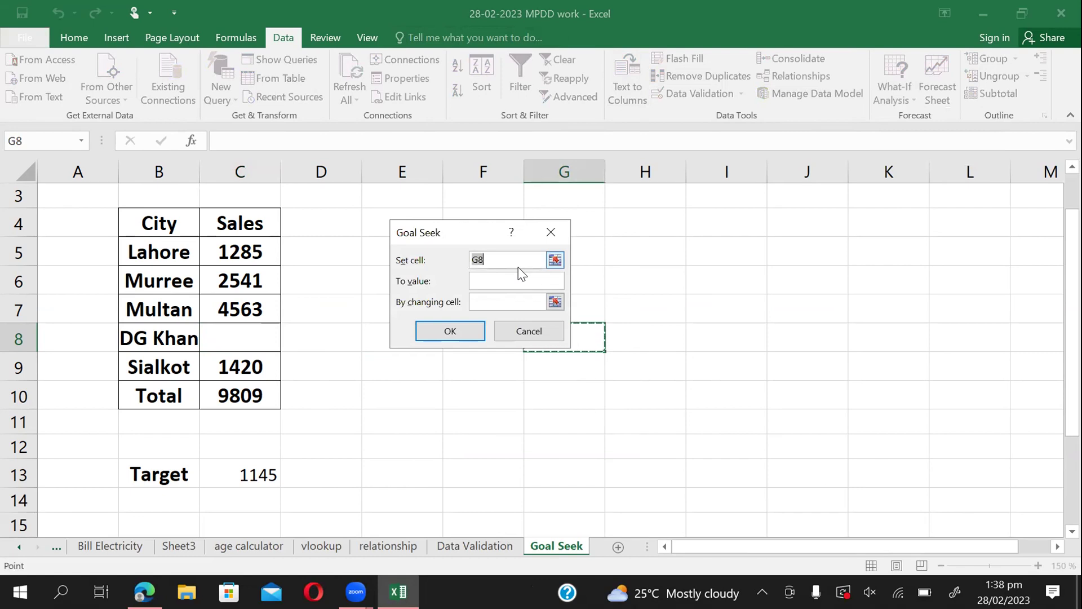
click(555, 260)
click(241, 389)
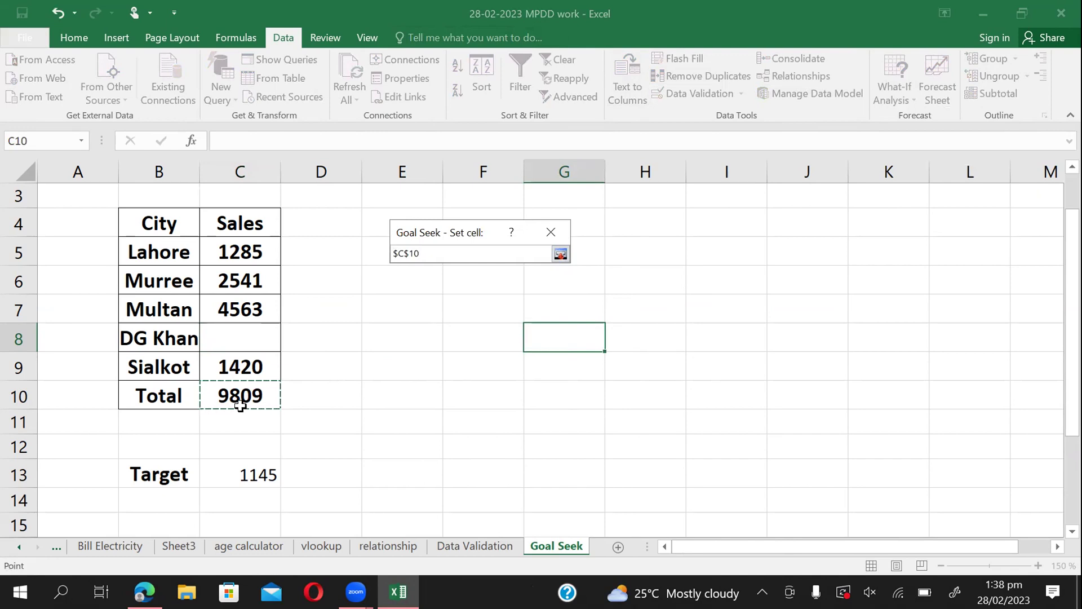
click(560, 255)
Set target 1145 with C8 as the changing cell and run Goal Seek, yielding -8664.
click(487, 280)
text(1145)
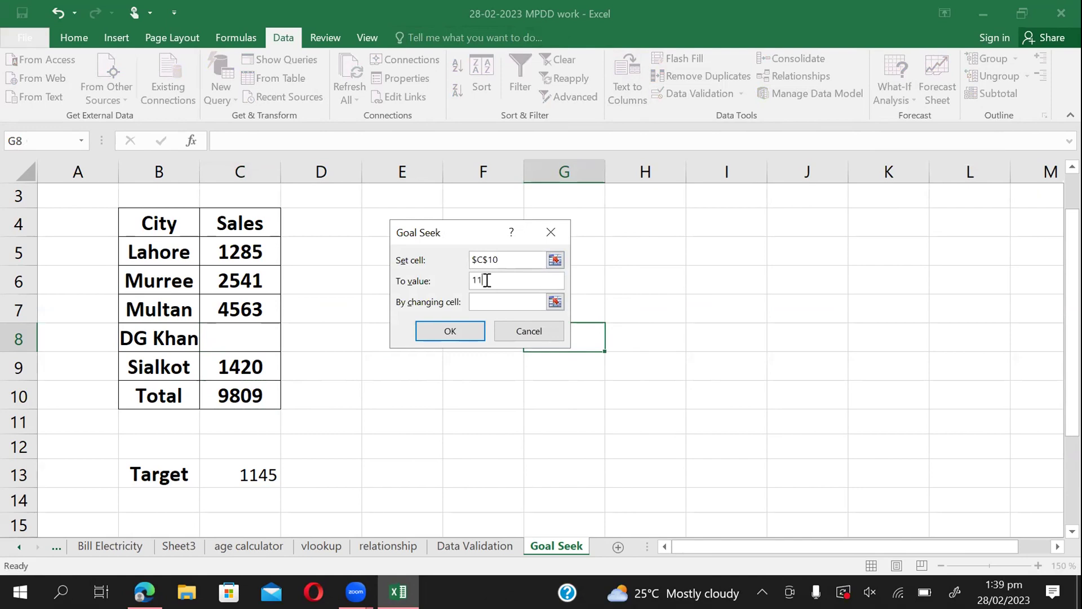
click(555, 302)
click(260, 340)
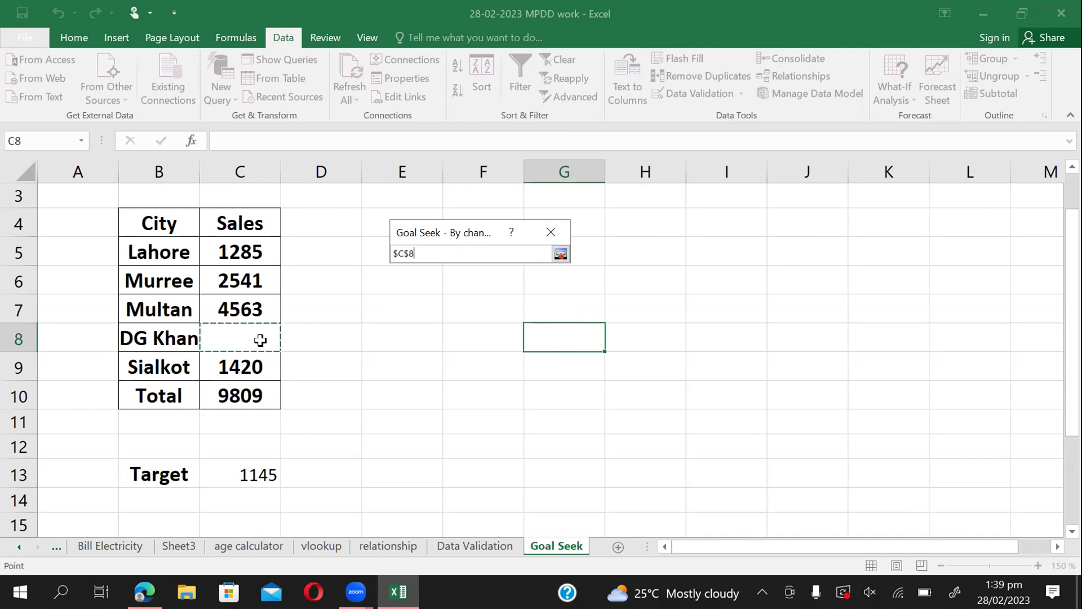
click(560, 253)
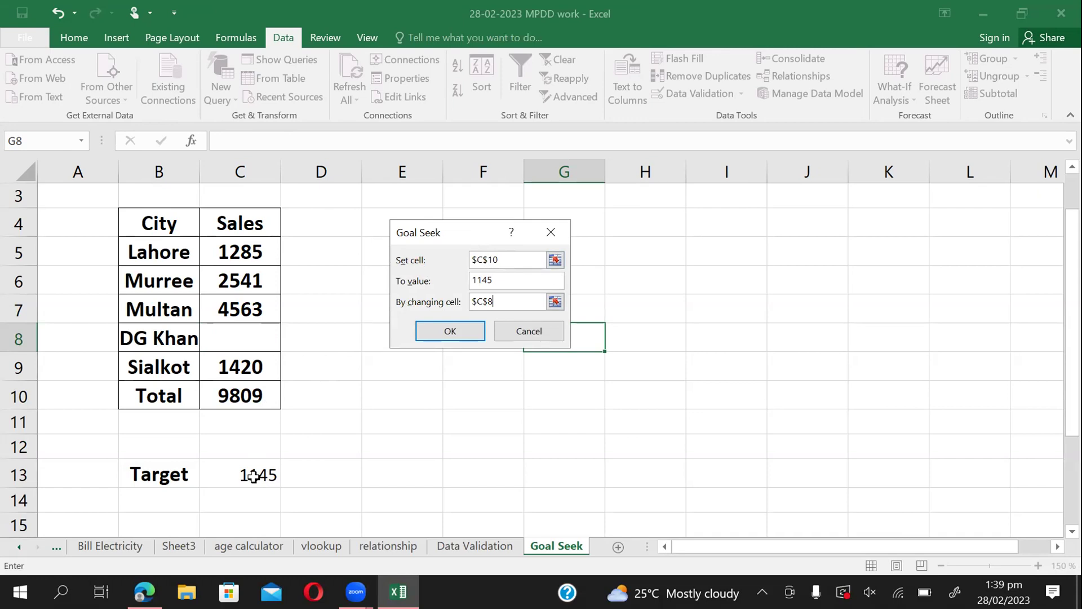
click(555, 260)
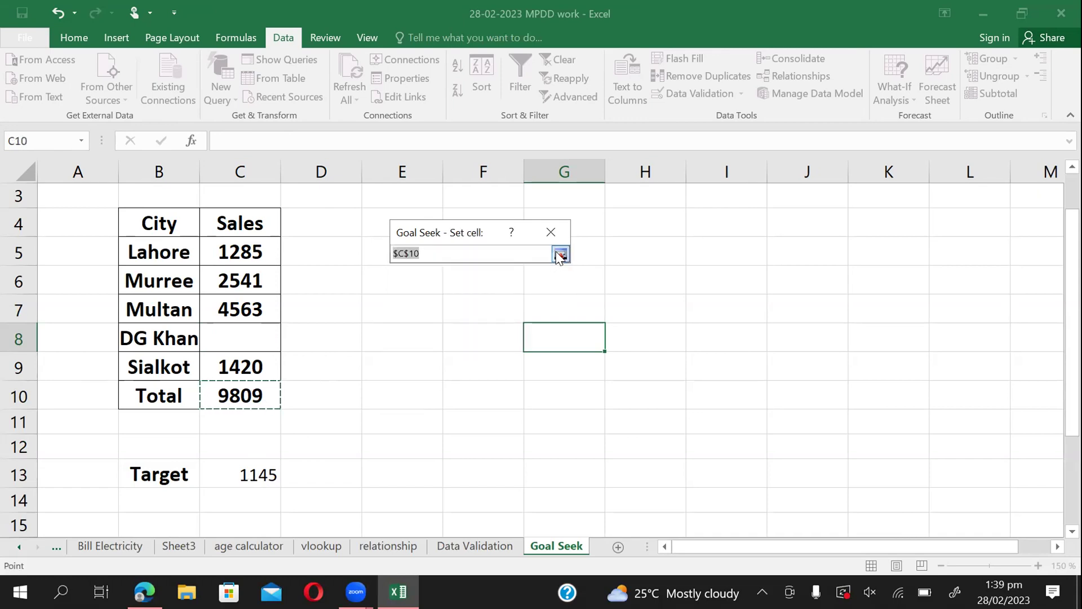
click(560, 255)
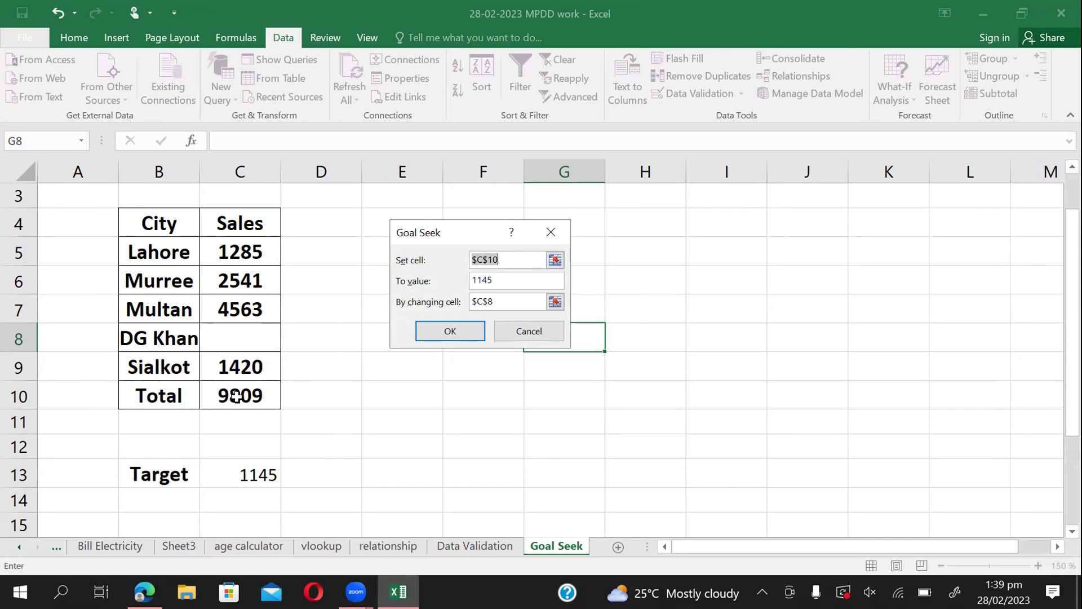
click(501, 280)
click(505, 305)
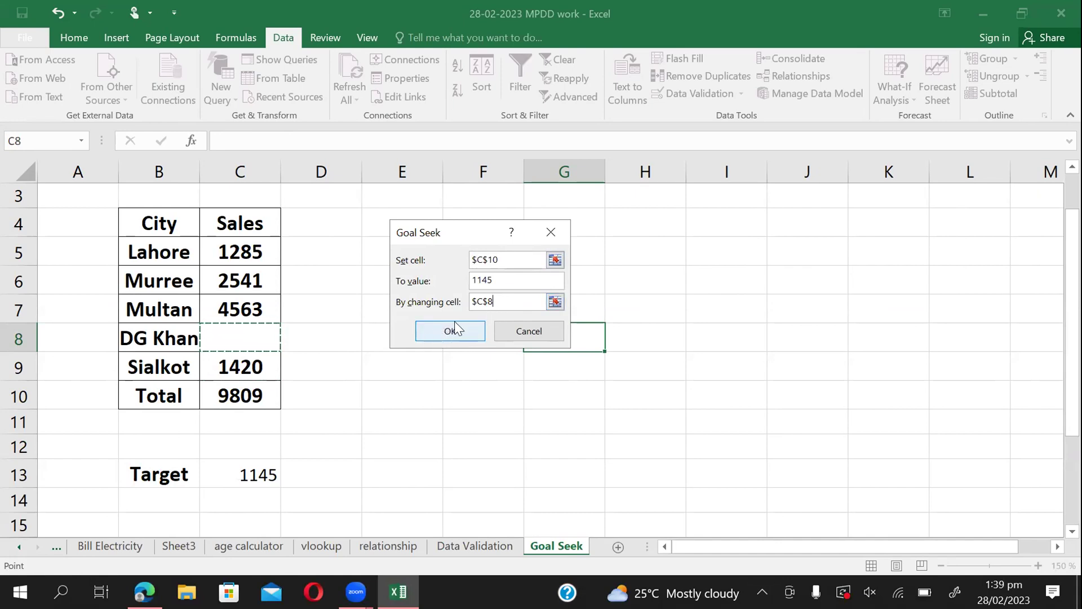
click(438, 328)
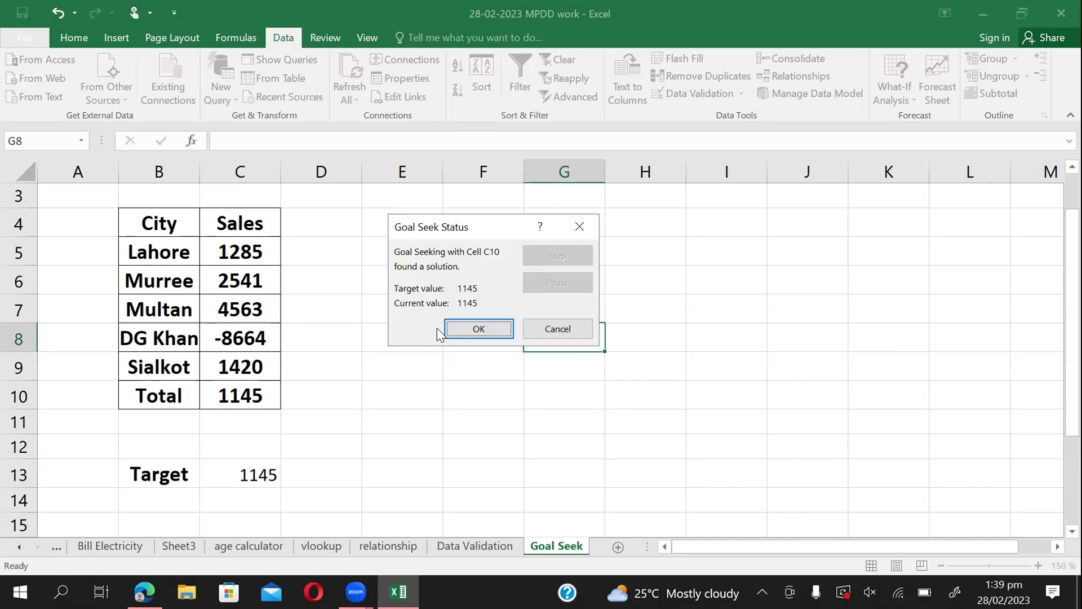
Cancel the -8664 result, leaving C8 empty, and change the Target in C13 to 11145.
click(562, 329)
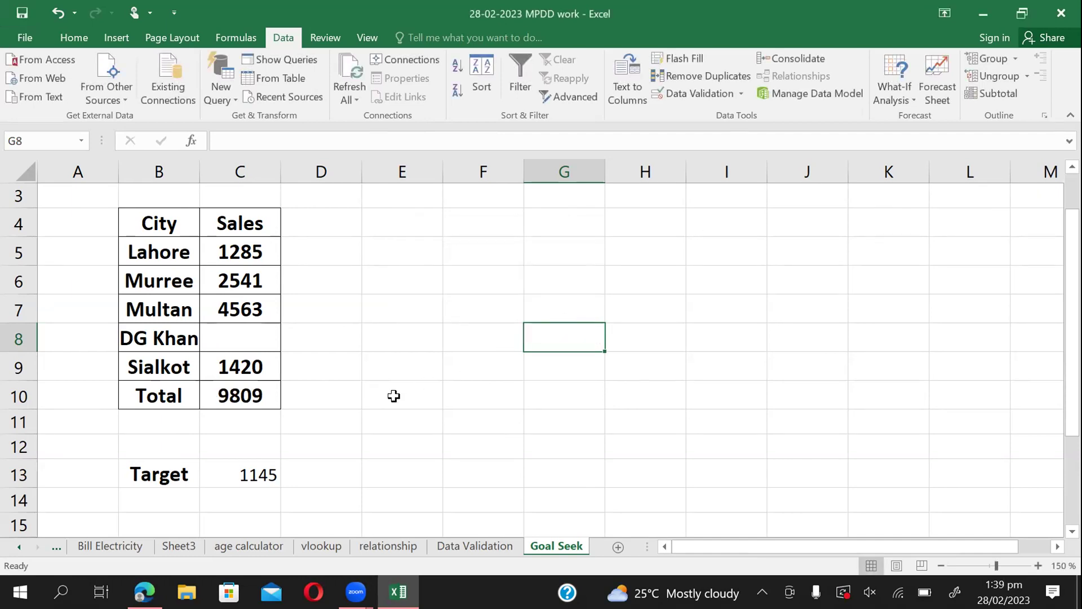
click(242, 470)
double_click(244, 471)
text(1)
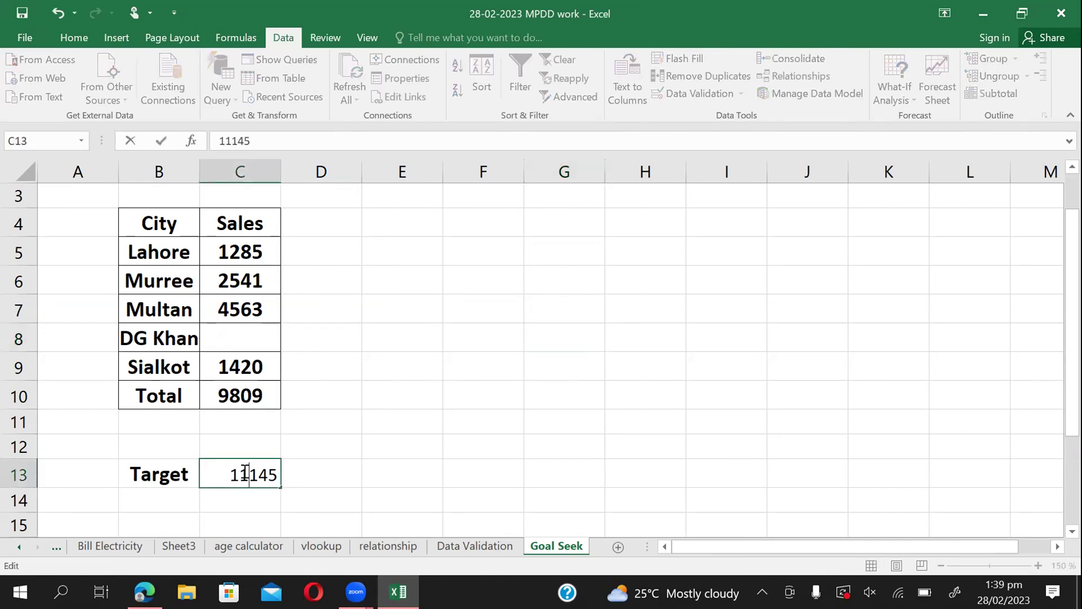
click(404, 435)
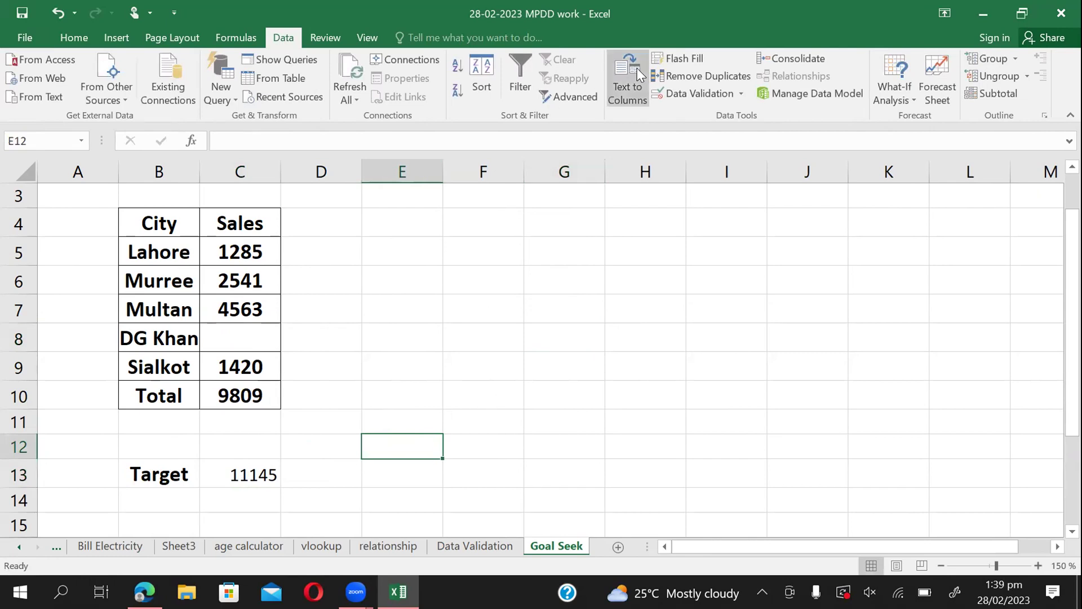
click(914, 97)
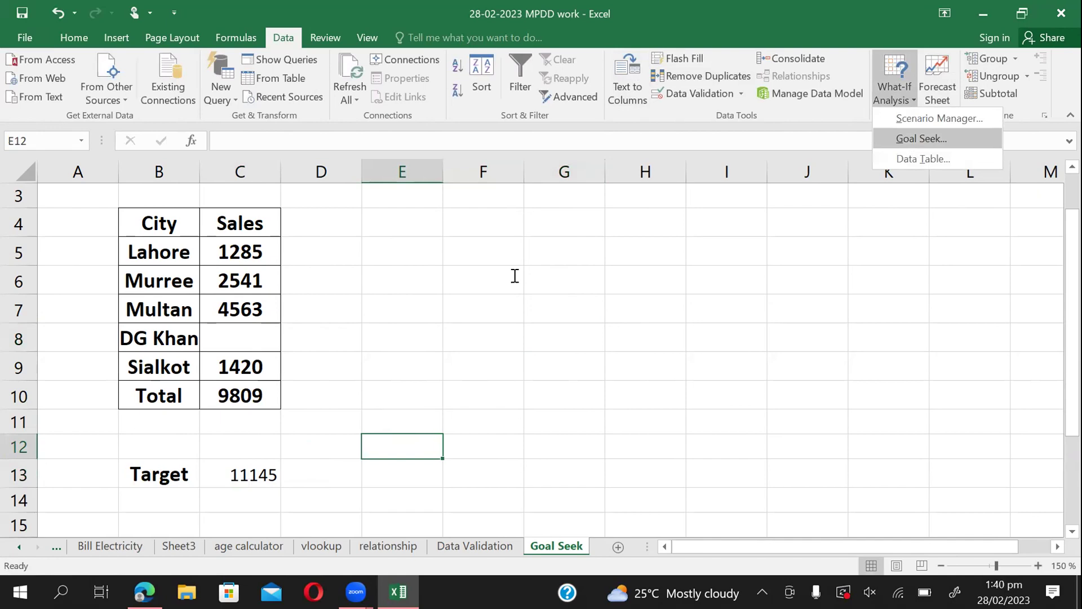
Start Goal Seek with Total cell C10 as the set cell and 11145 as the target value.
key(Return)
click(569, 253)
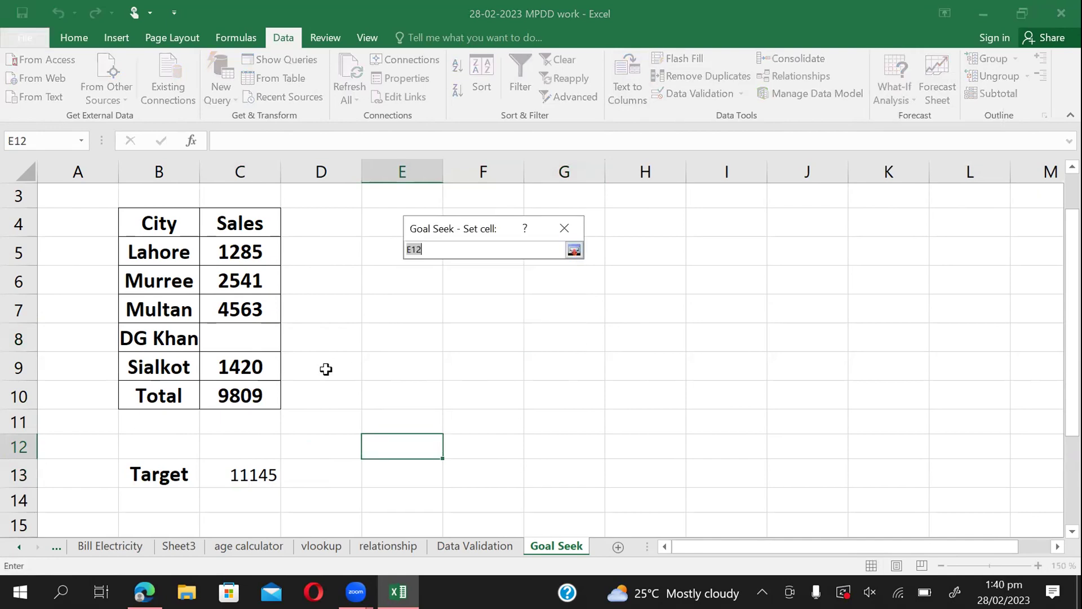
click(259, 391)
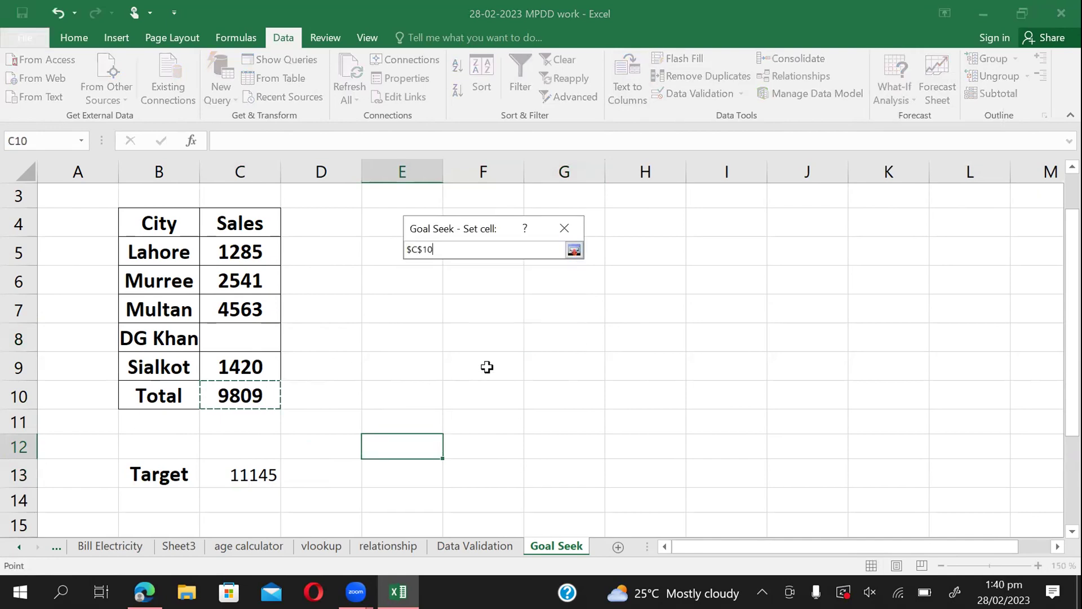
click(574, 250)
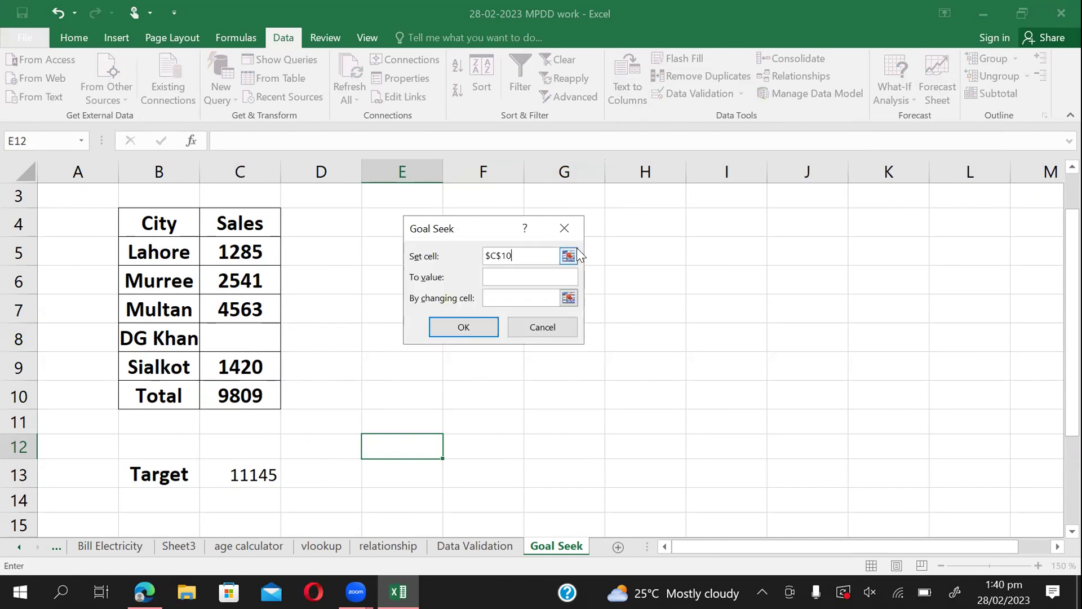
click(517, 277)
text(11145)
Let Goal Seek vary DG Khan's sales in C8, run it, then cancel to discard the result.
click(568, 299)
click(257, 333)
click(574, 250)
click(463, 328)
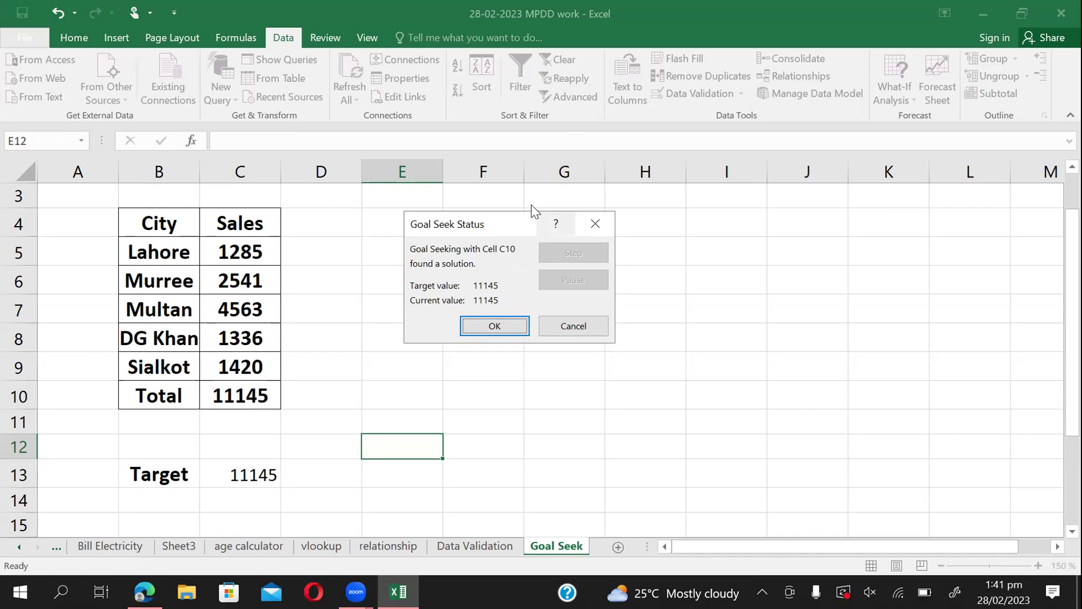
click(557, 319)
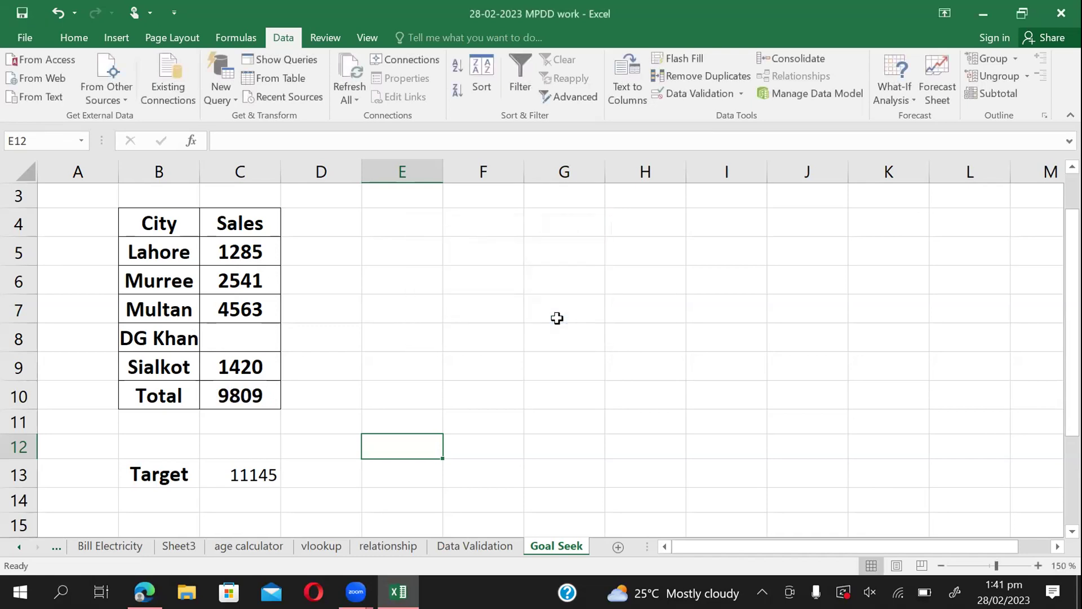
Open Goal Seek from What-If Analysis, setting Total cell C10 toward the 11167 target.
click(904, 96)
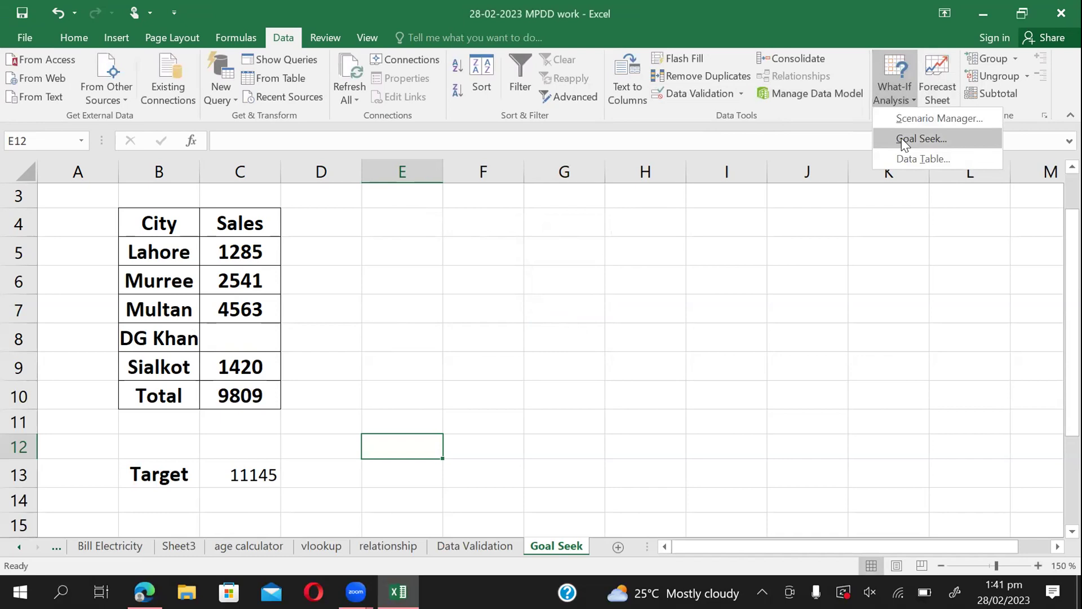
click(904, 144)
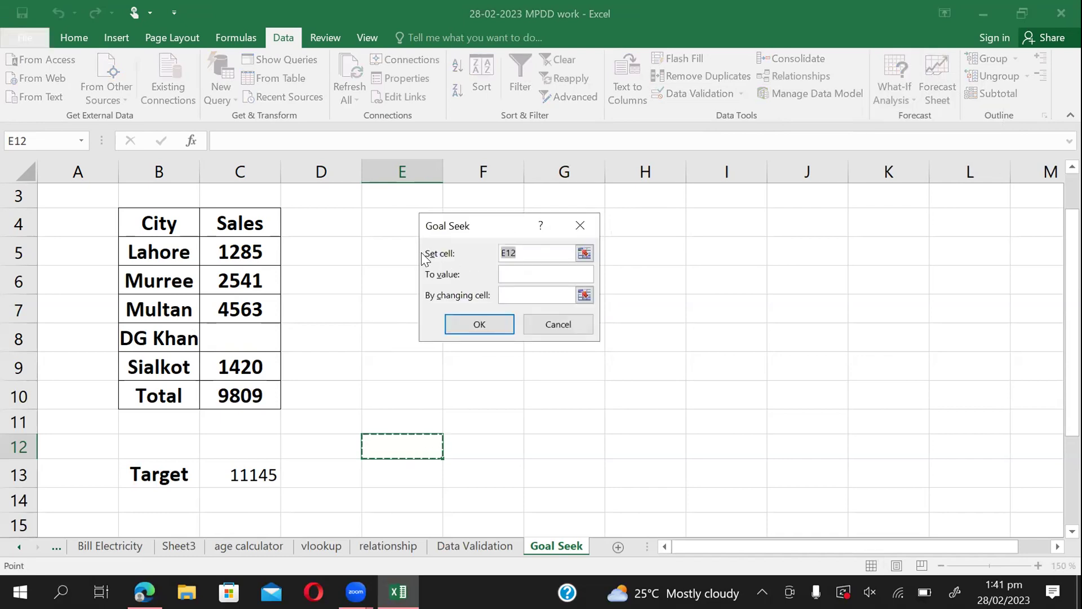
click(583, 254)
click(230, 399)
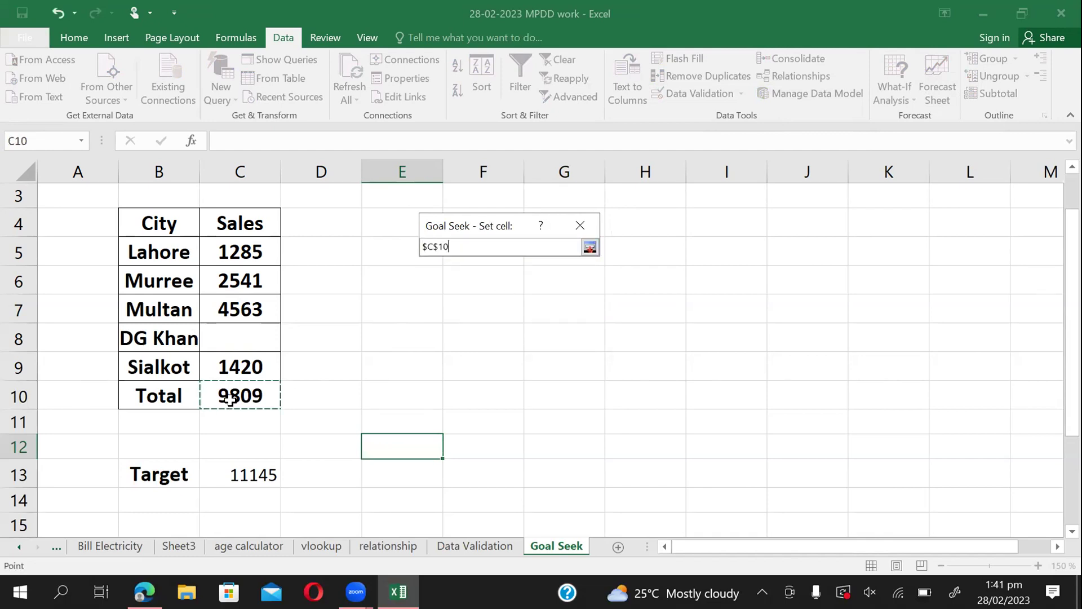
click(589, 247)
click(510, 274)
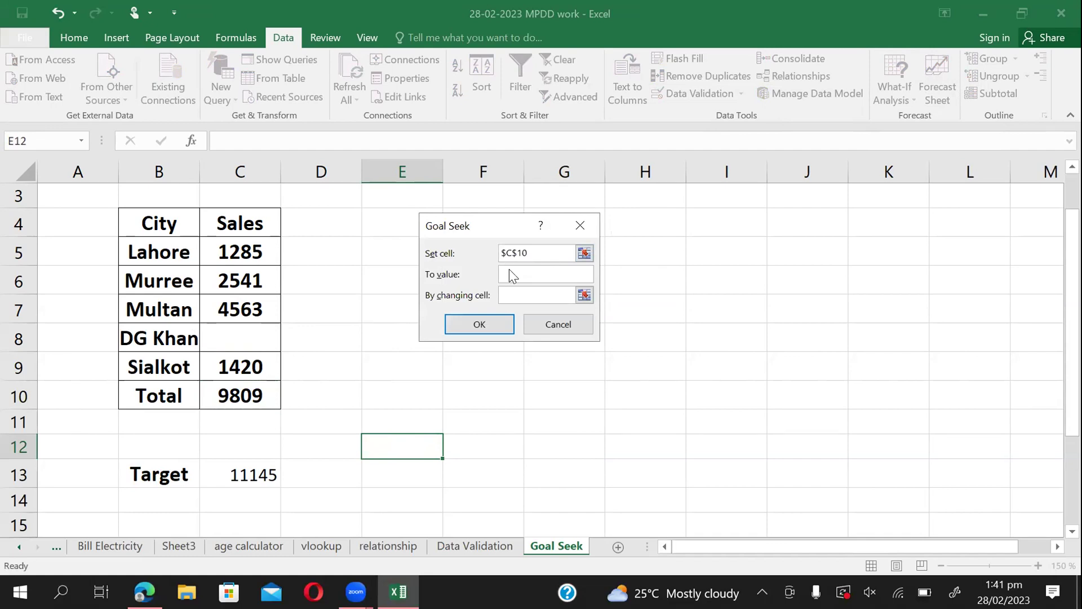
text(111)
text(4)
text(7)
Have Goal Seek change DG Khan's cell C8 and accept the 1358 result.
click(584, 294)
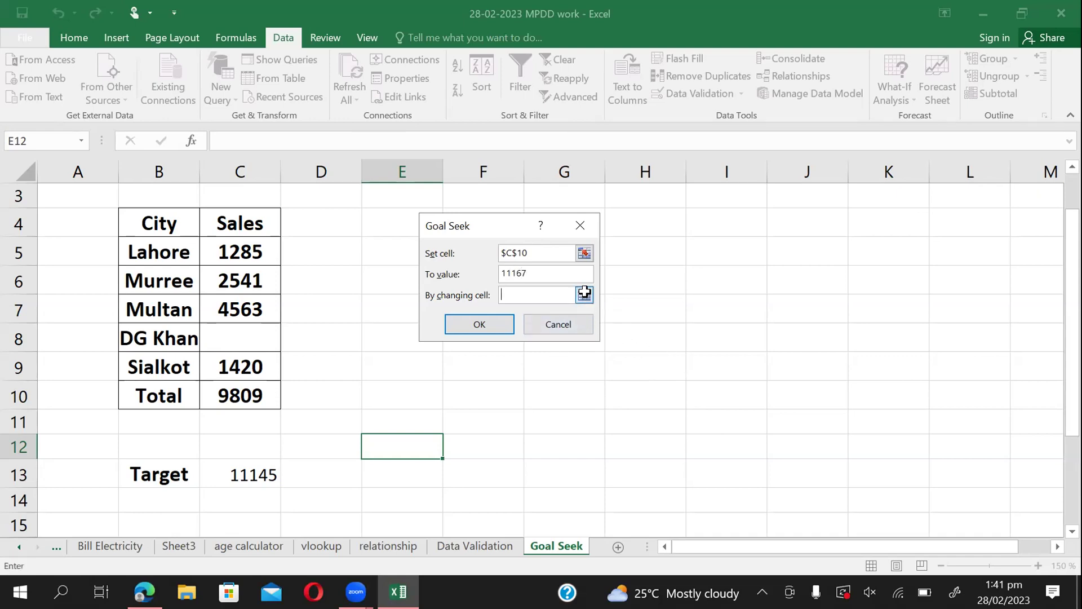
click(232, 344)
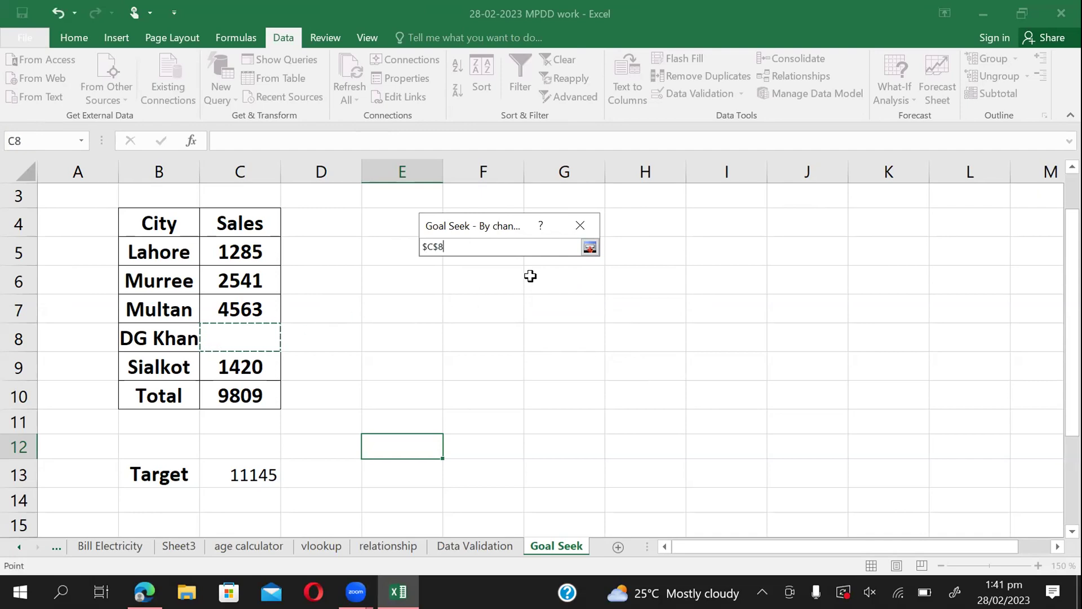
click(590, 246)
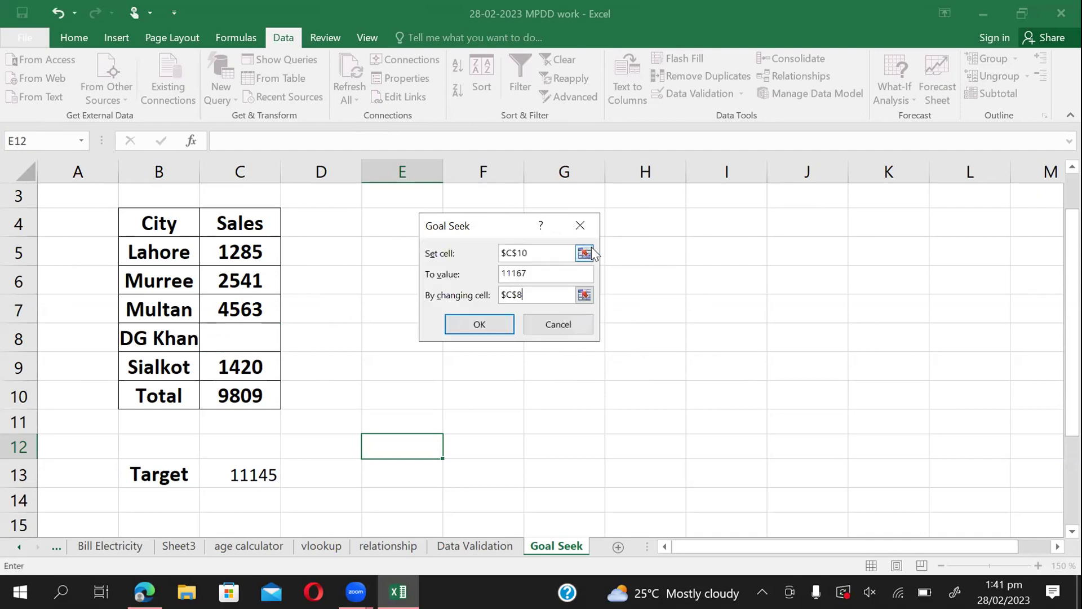
click(479, 323)
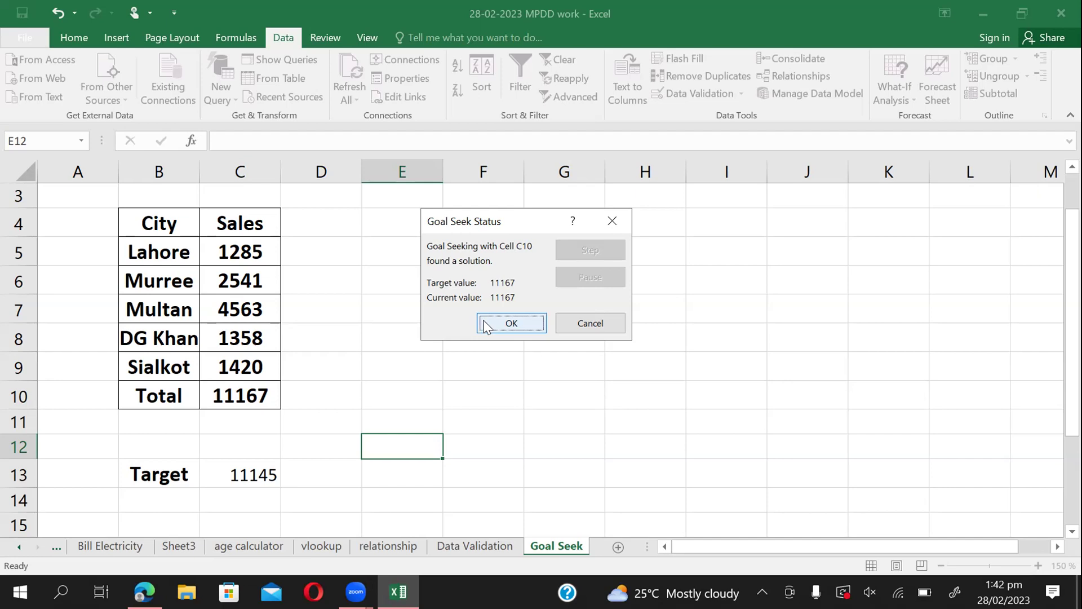
click(503, 324)
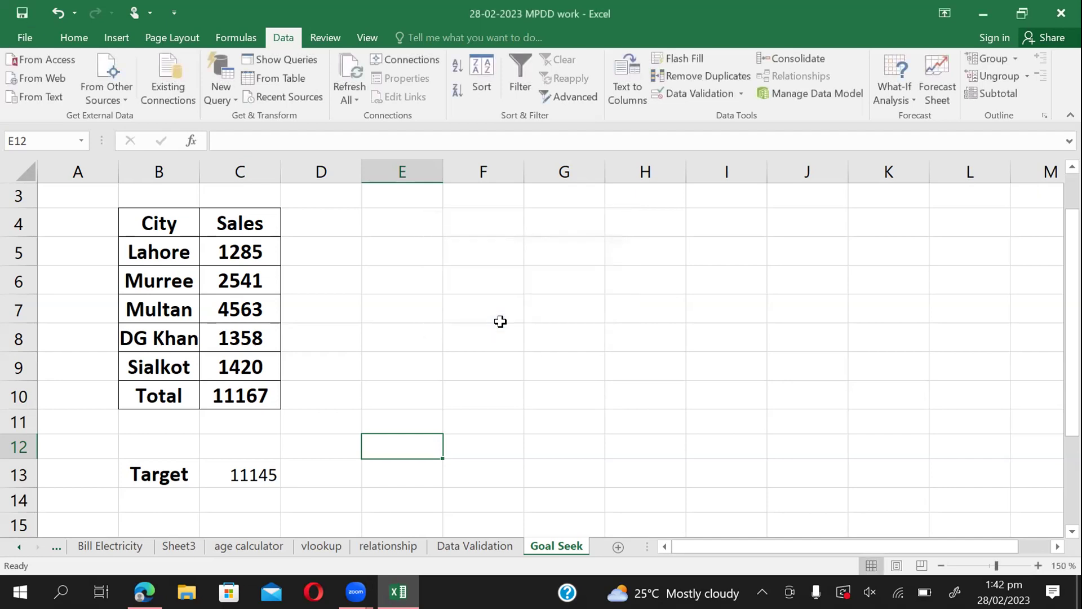
click(546, 363)
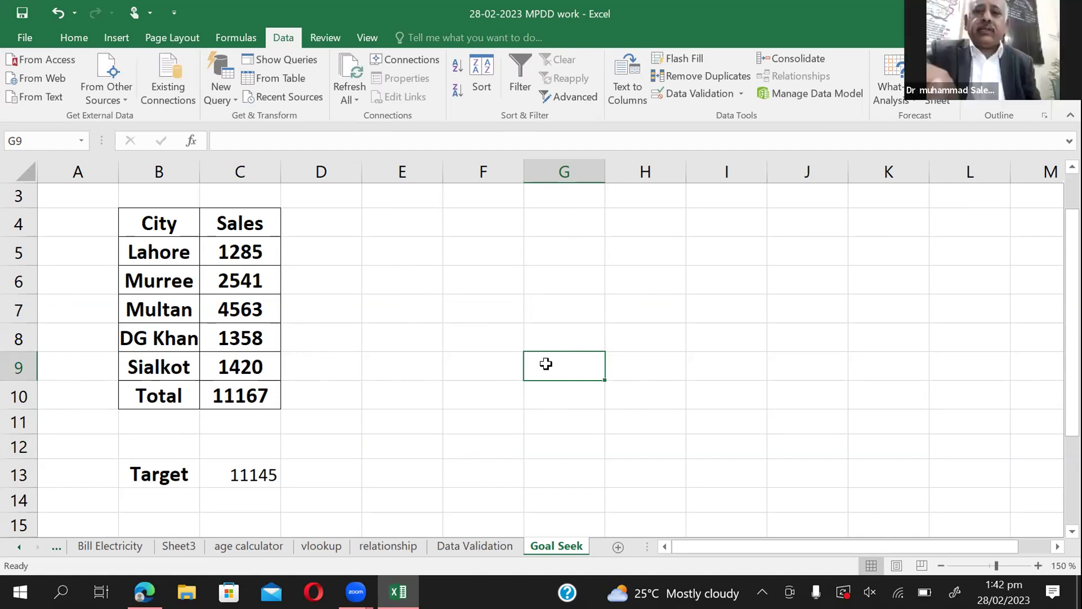
Undo the Goal Seek result with Ctrl+Z, clearing DG Khan's 1358 from C8.
key(ctrl+z)
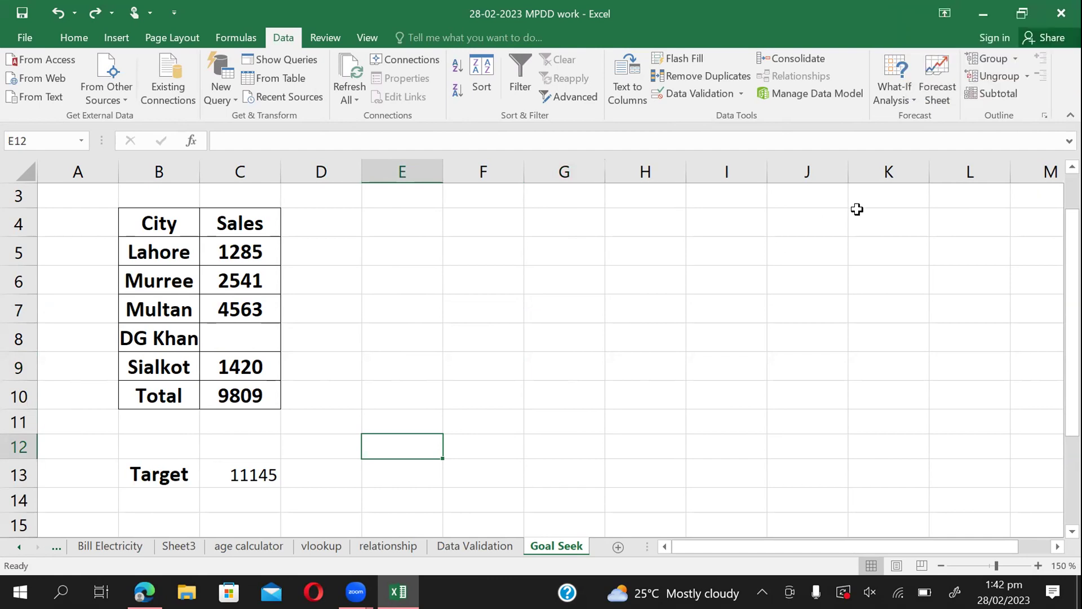
click(904, 97)
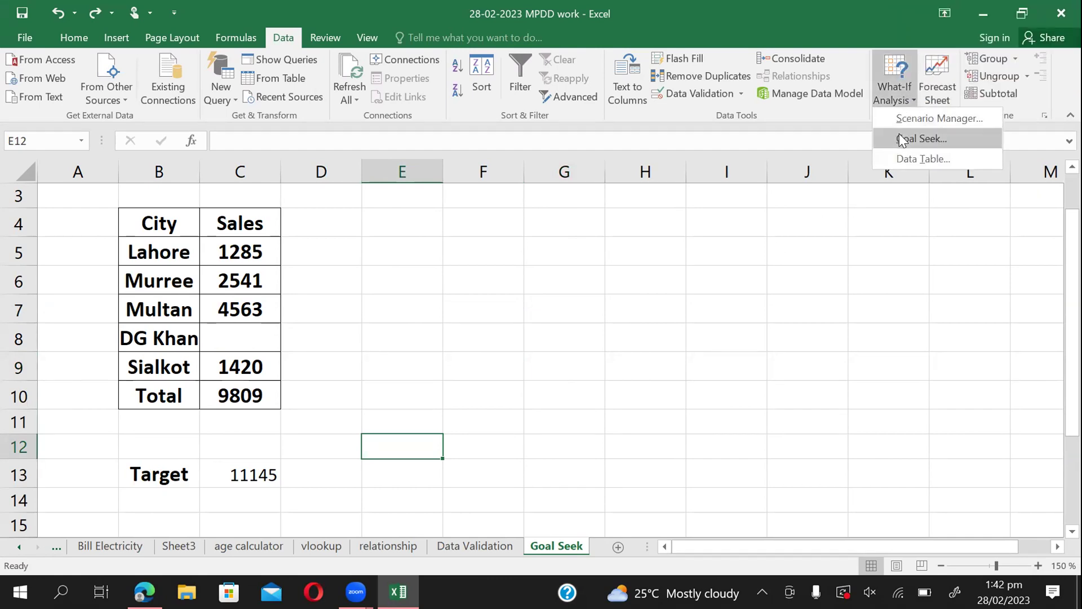
Start a new Goal Seek with Total cell C10 as the set cell and target value 23456.
click(902, 140)
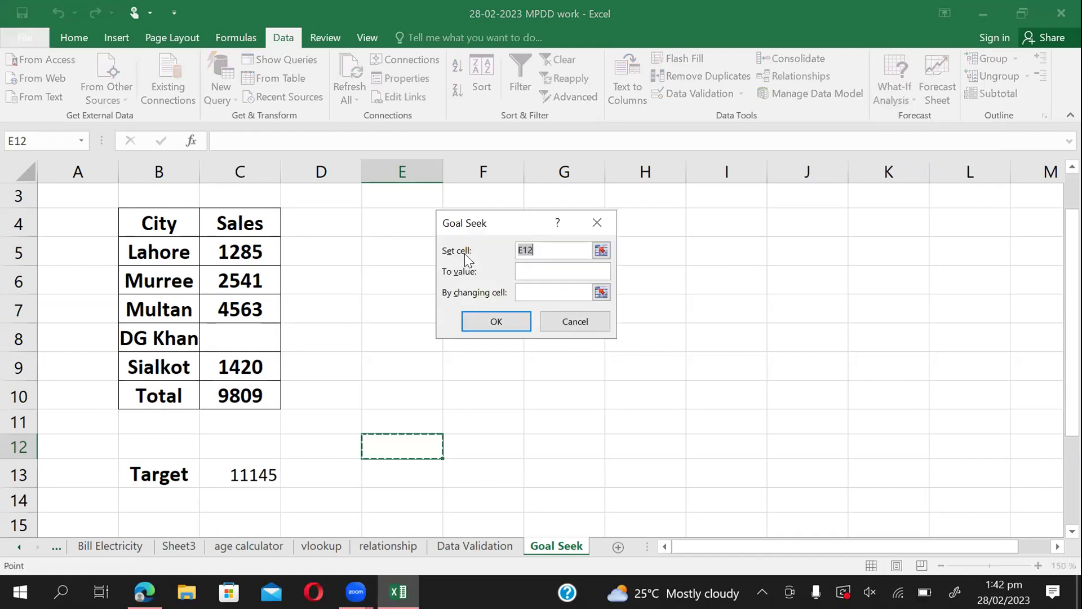
click(600, 250)
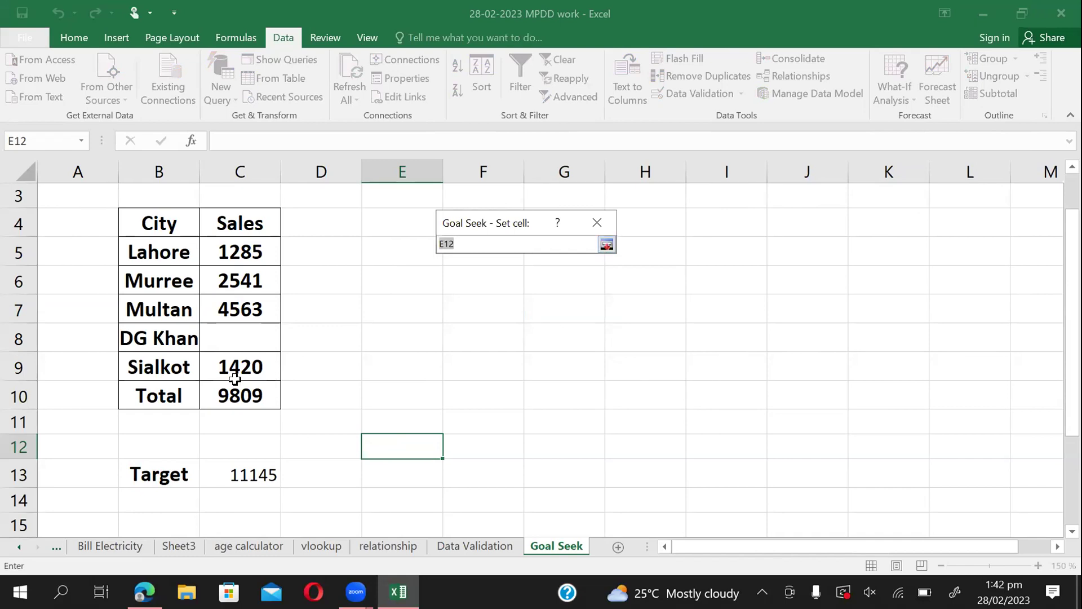
click(224, 396)
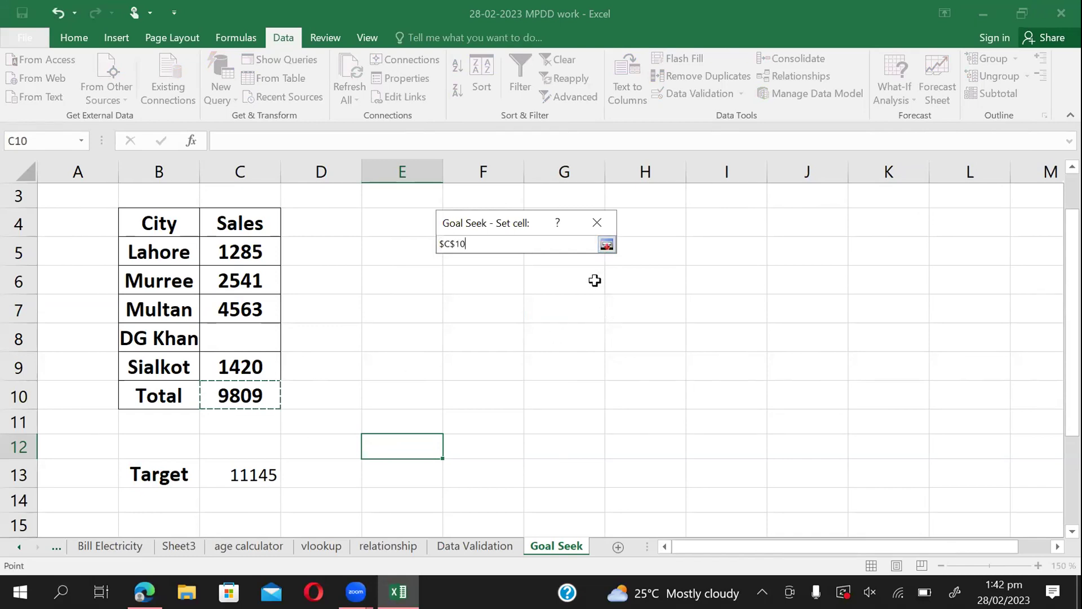
click(606, 245)
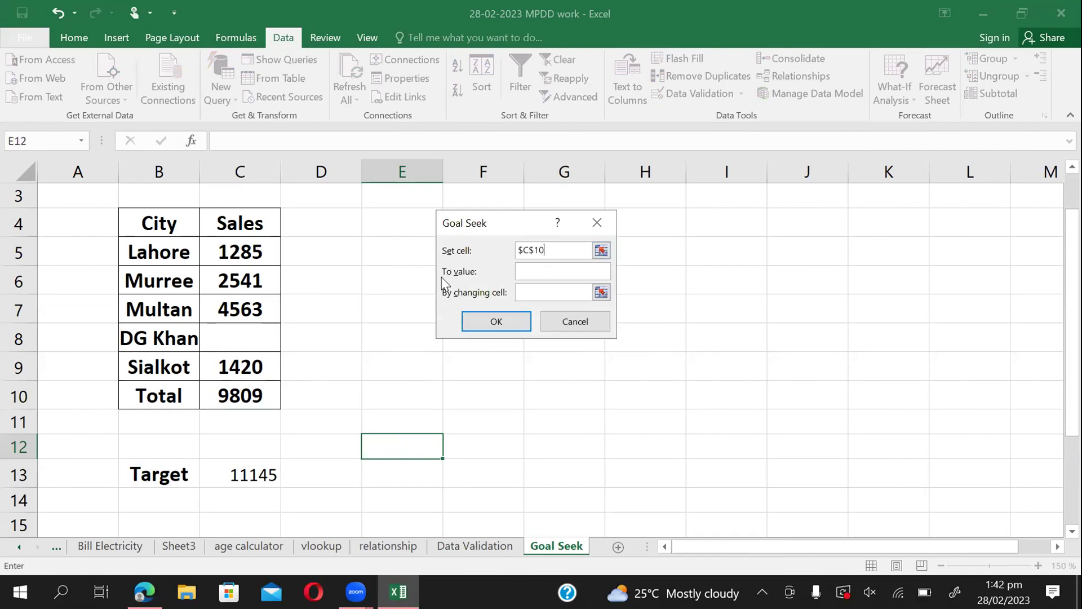
click(535, 275)
text(23456)
Let Goal Seek change DG Khan's cell C8, run it and keep the 13647 result.
click(602, 292)
click(253, 330)
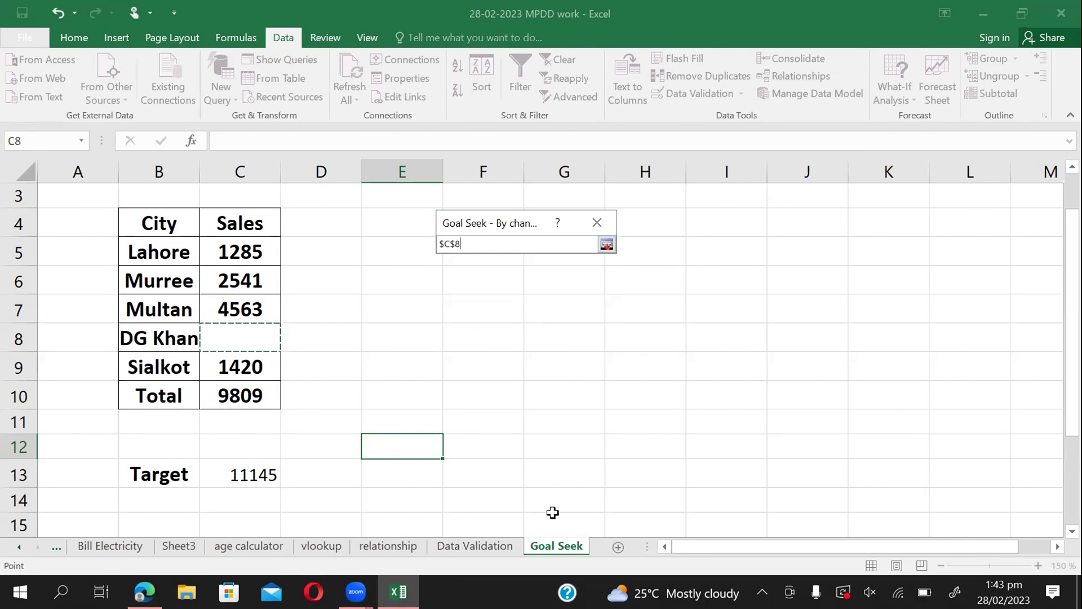
click(607, 245)
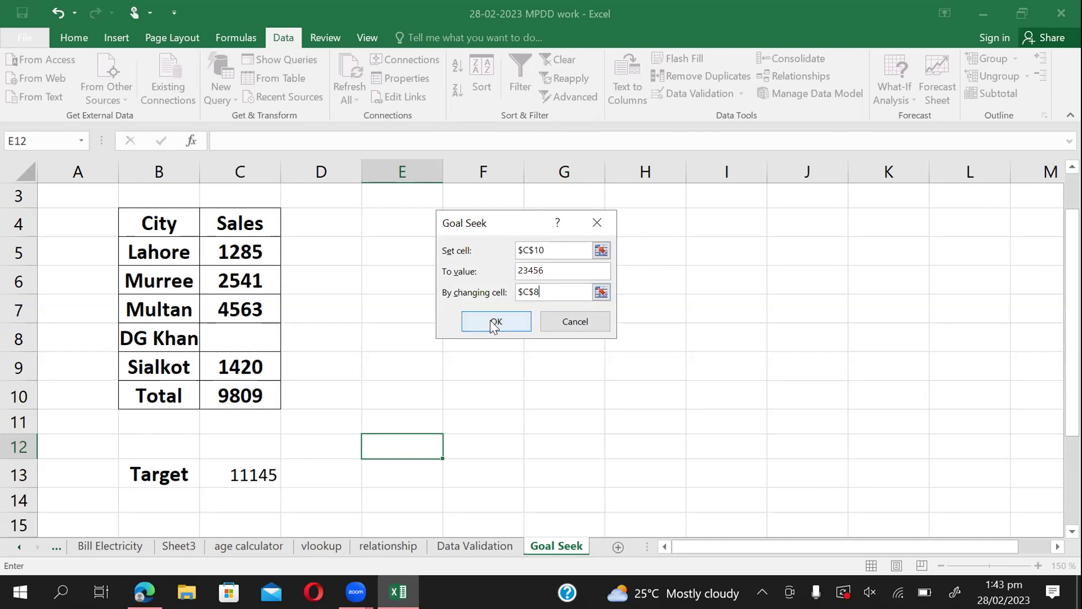
click(495, 323)
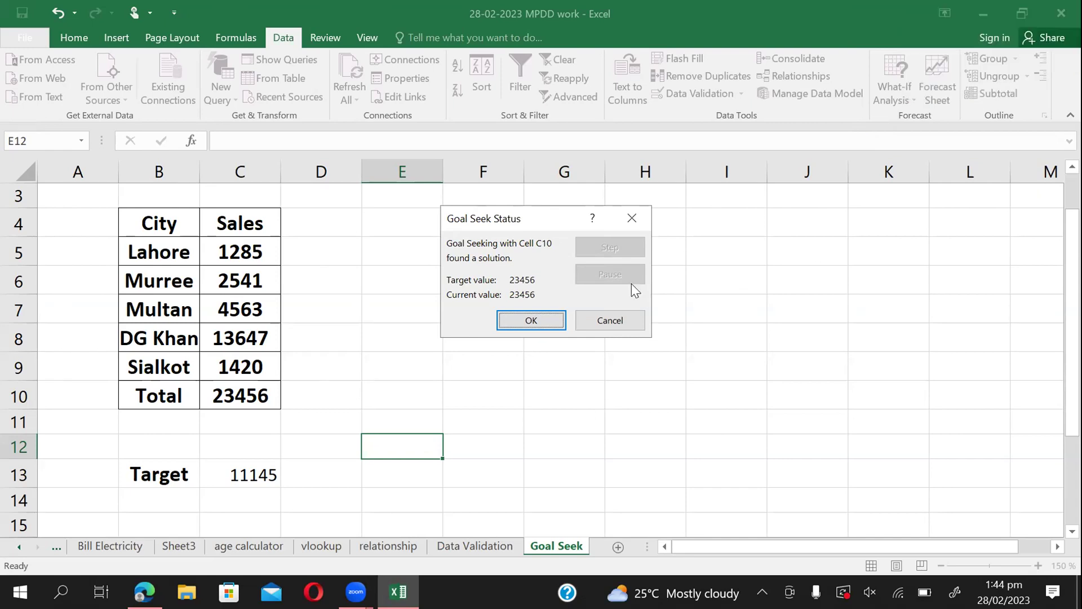
click(528, 314)
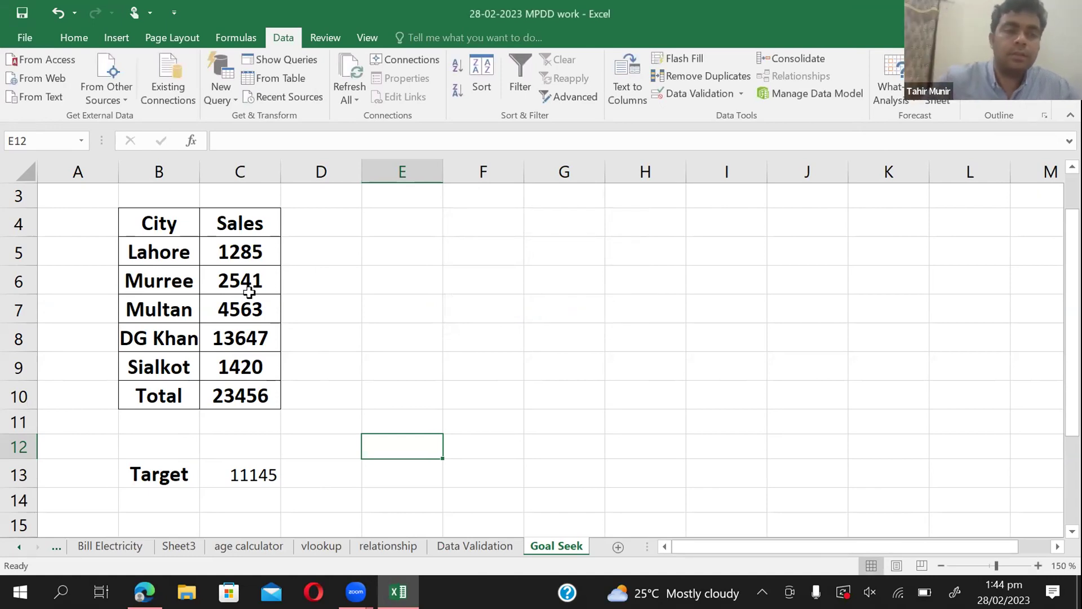
Select Murree to Sialkot sales (C6:C9) to check their status-bar sum, then deselect.
drag(257, 280, 233, 368)
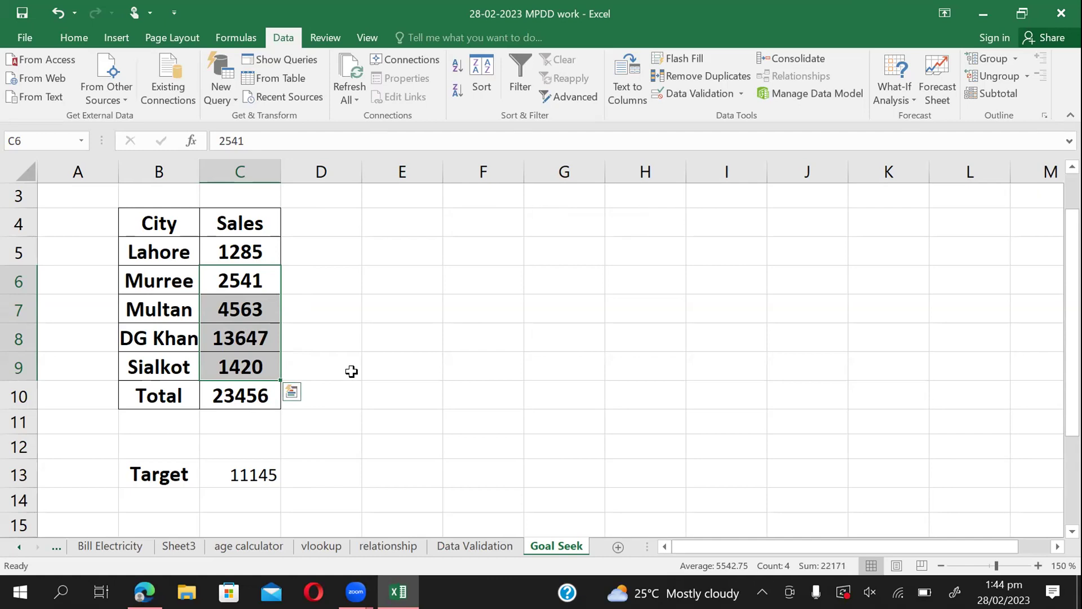
click(462, 251)
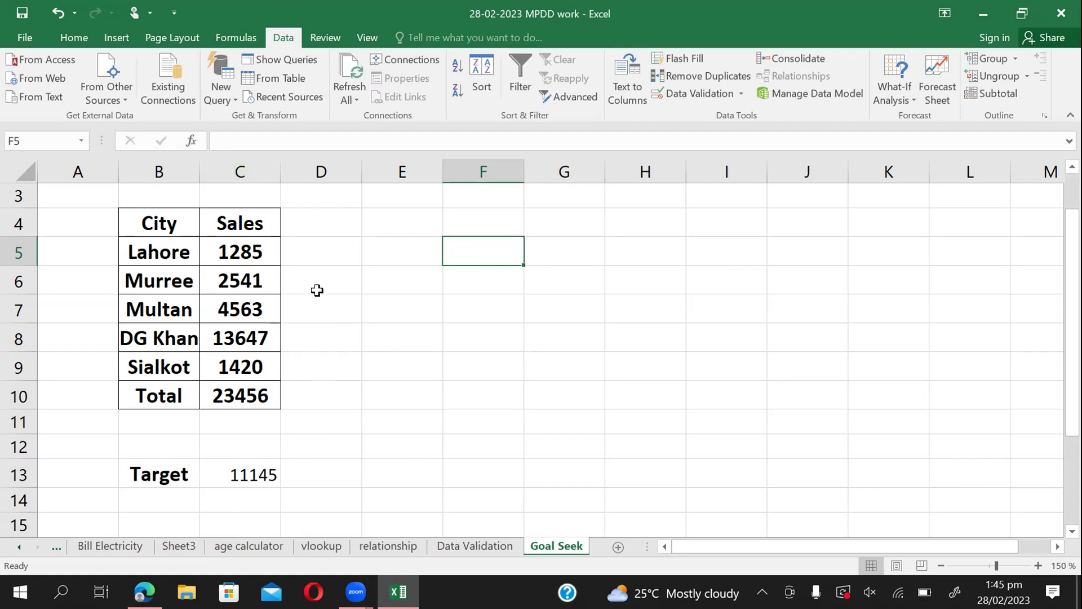
click(462, 299)
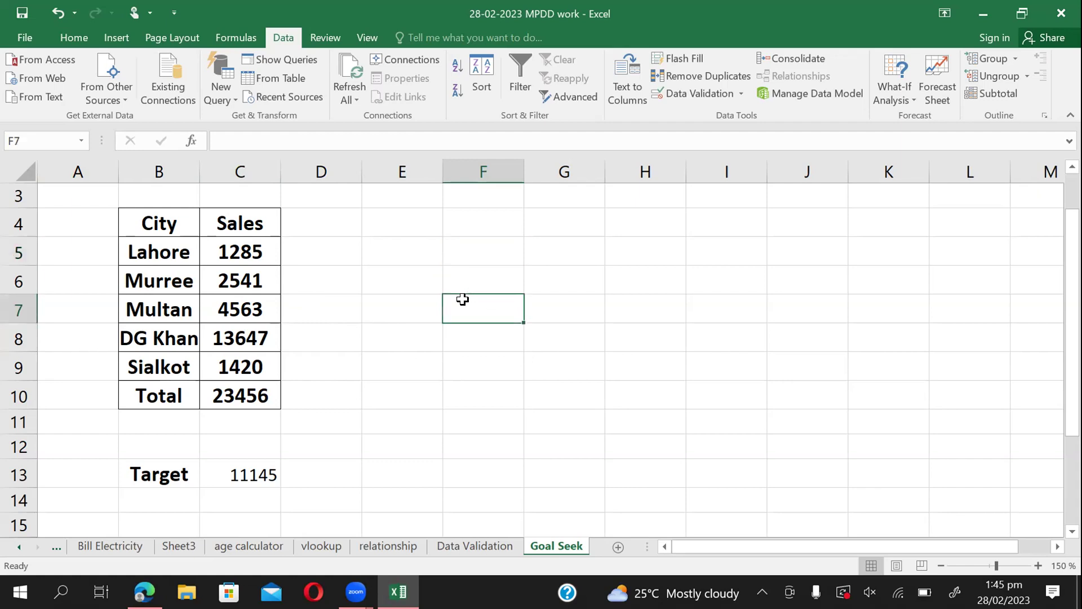